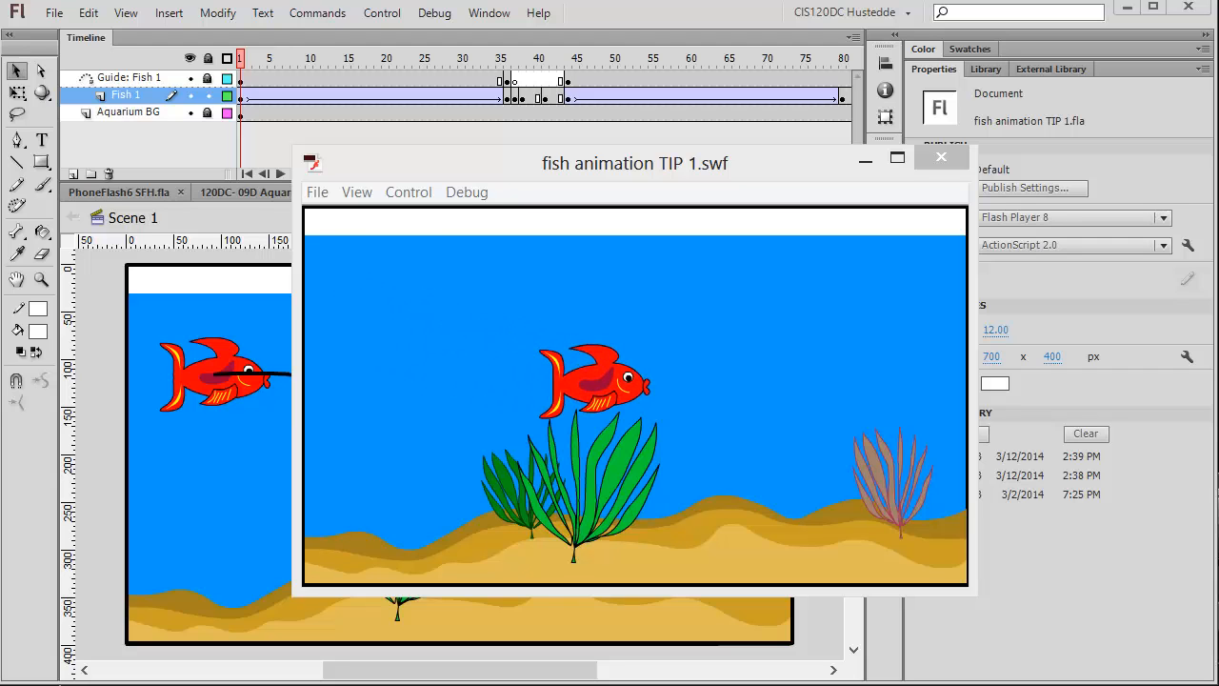
Close the test movie and scrub through the existing guided fish animation along the timeline.
click(933, 164)
click(934, 164)
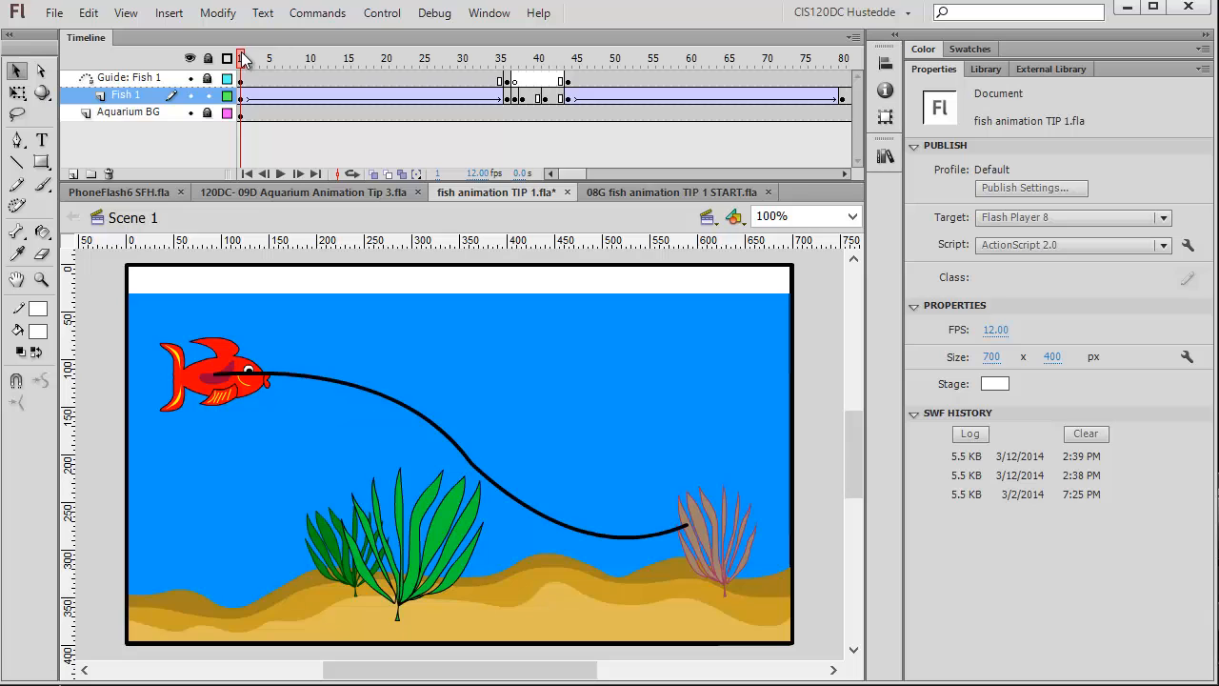
drag(245, 58, 521, 155)
click(515, 149)
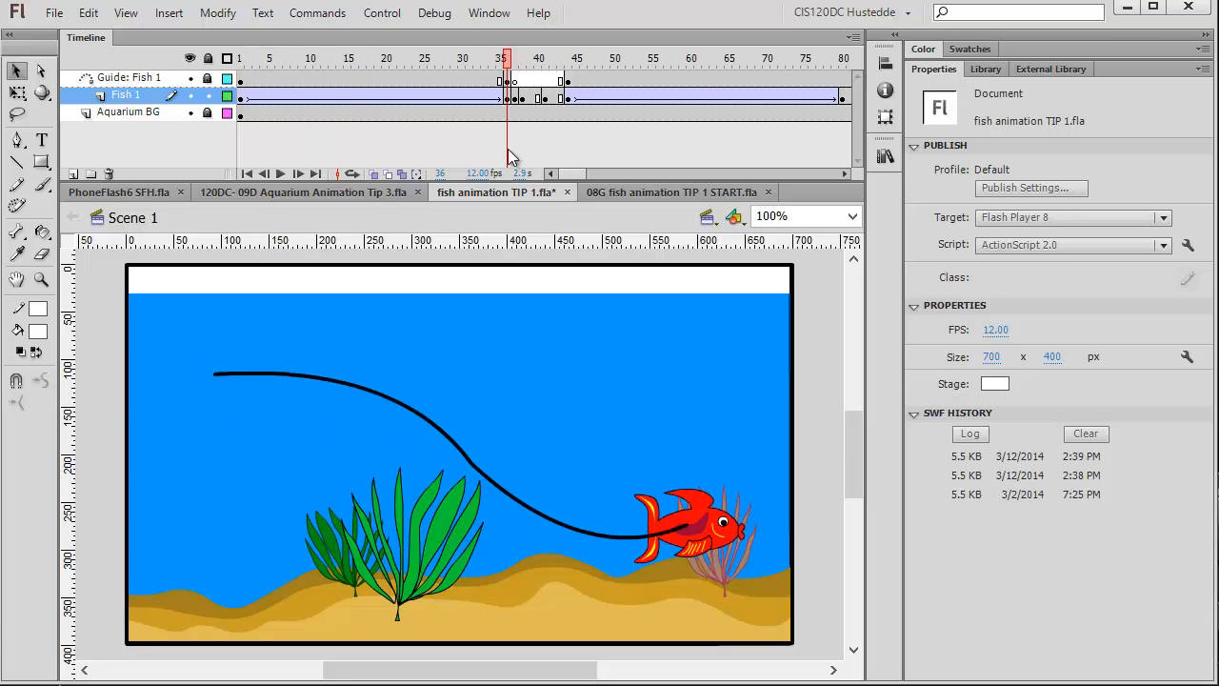
drag(521, 149, 570, 150)
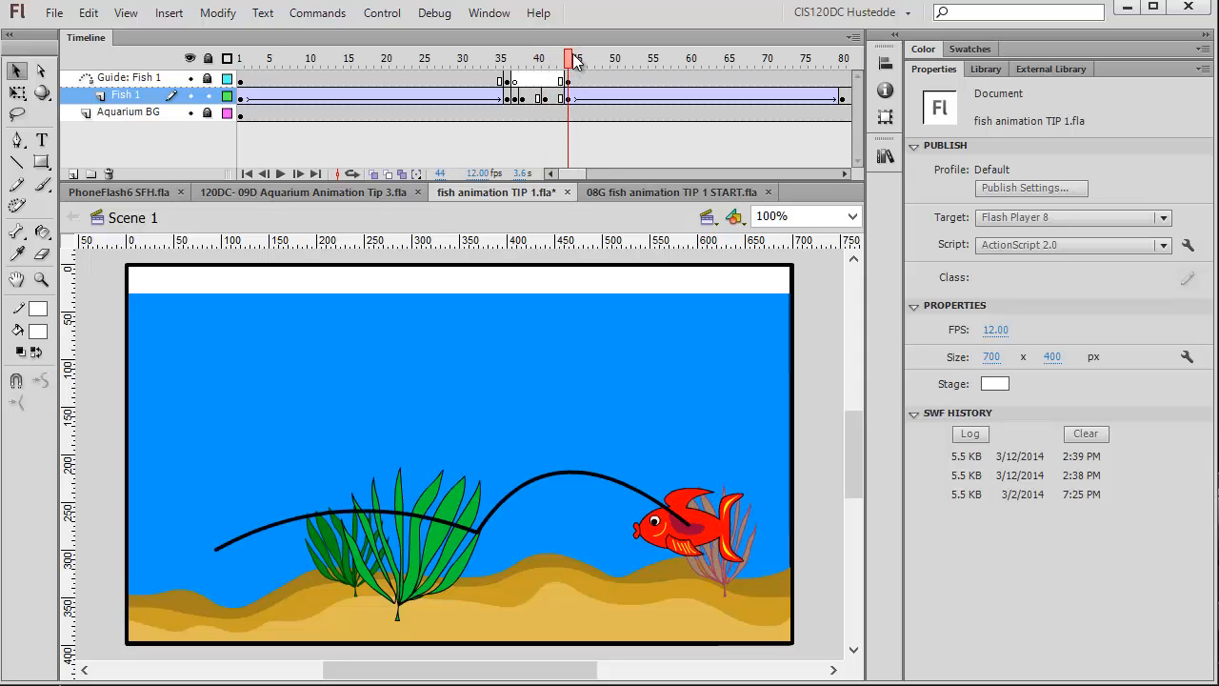
drag(576, 62, 768, 74)
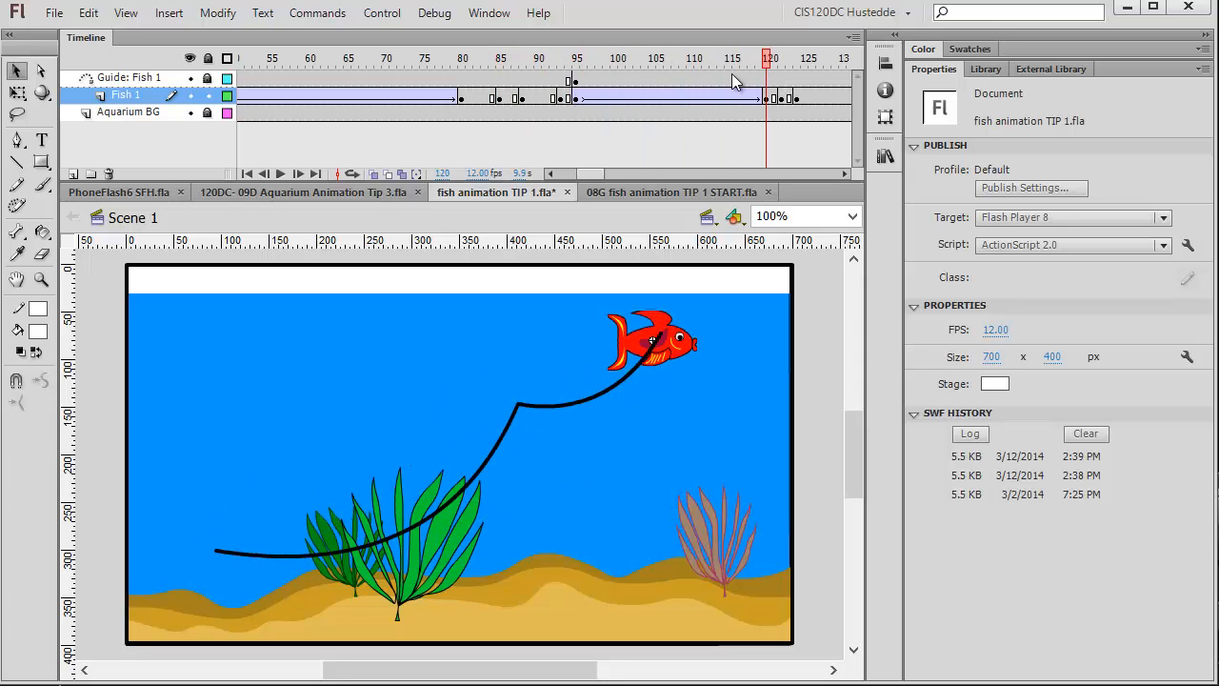
click(576, 63)
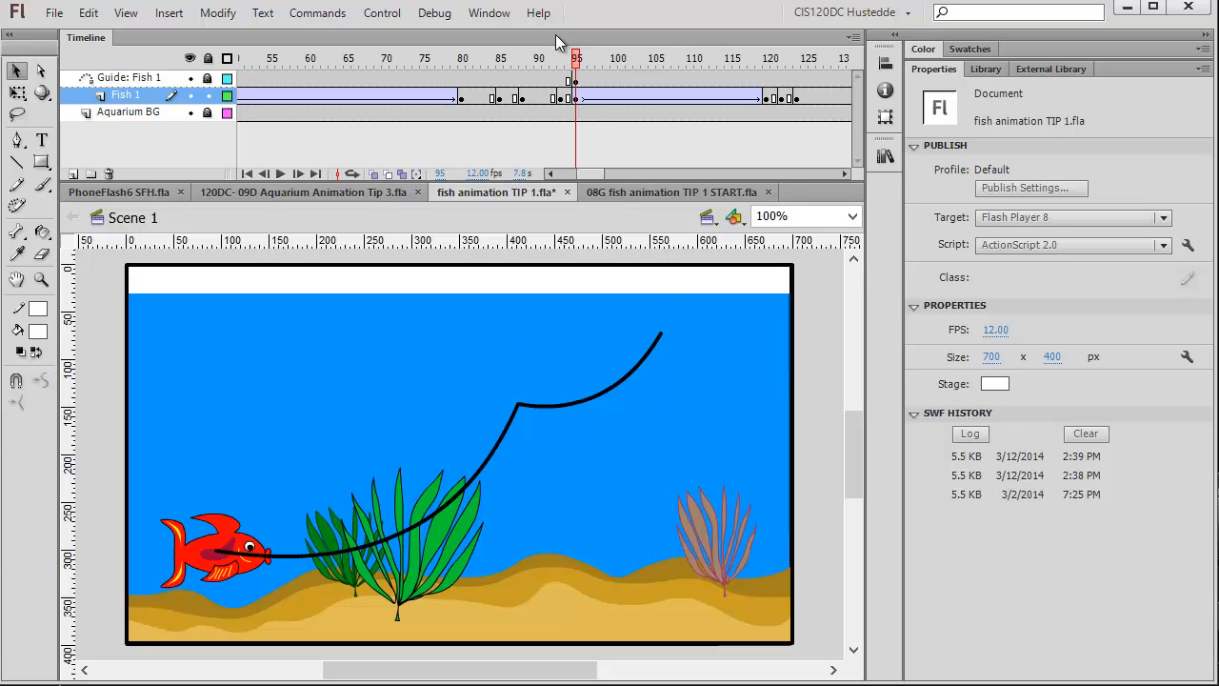
drag(583, 175, 597, 174)
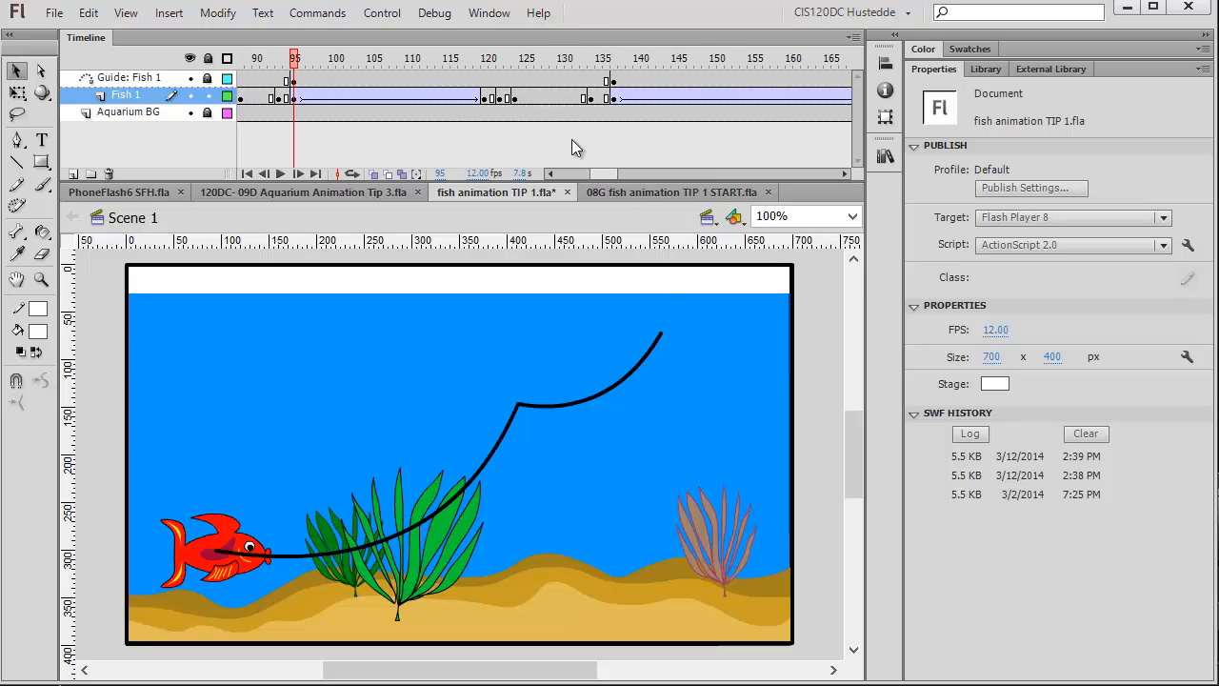
click(489, 59)
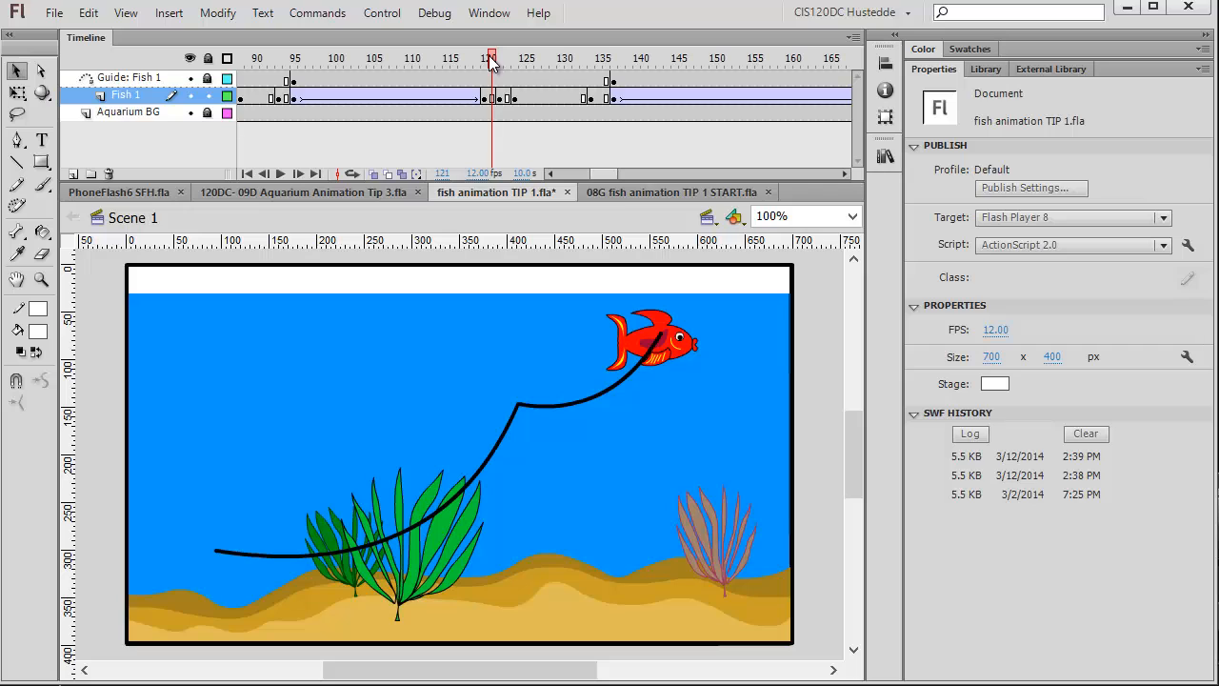
click(481, 59)
drag(482, 59, 674, 73)
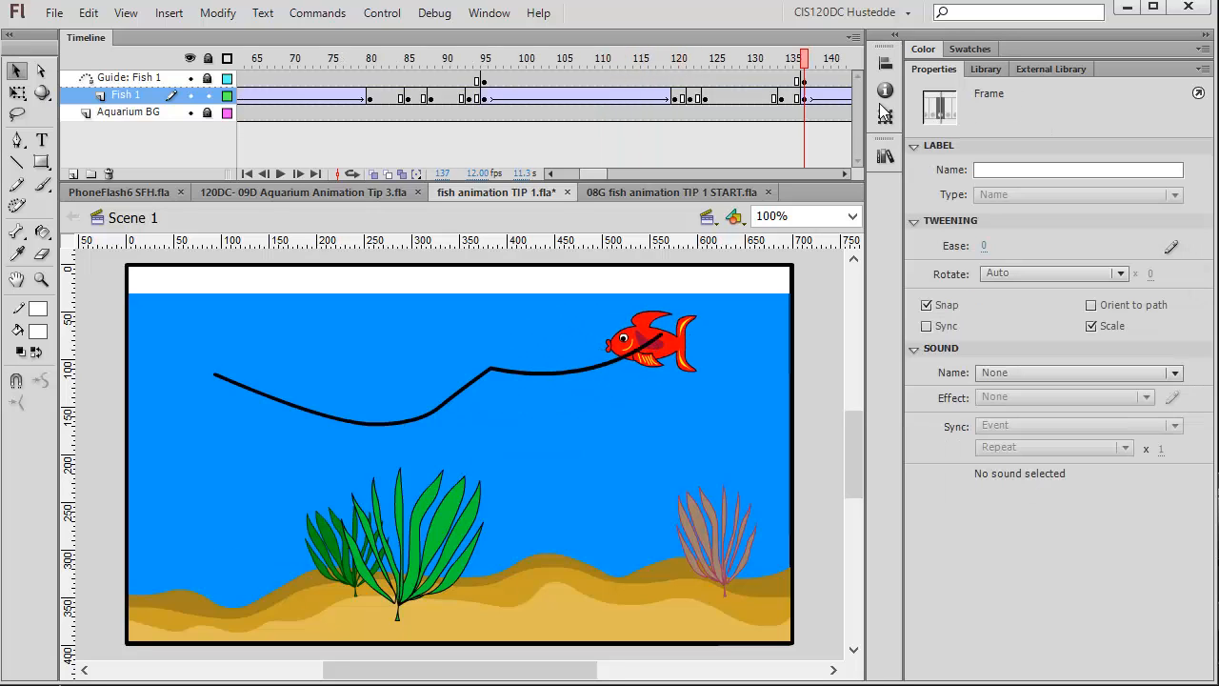
drag(885, 112, 614, 78)
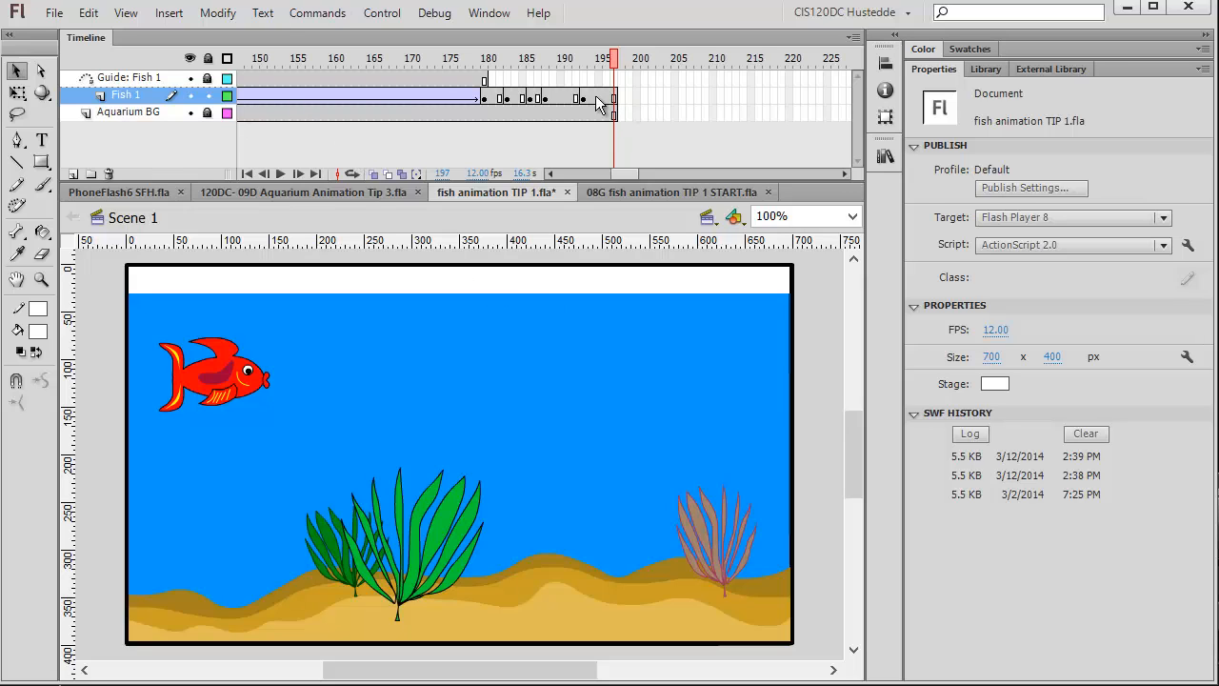
Delete the Guide: Fish 1 layer and the Fish 1 layer.
right_click(126, 80)
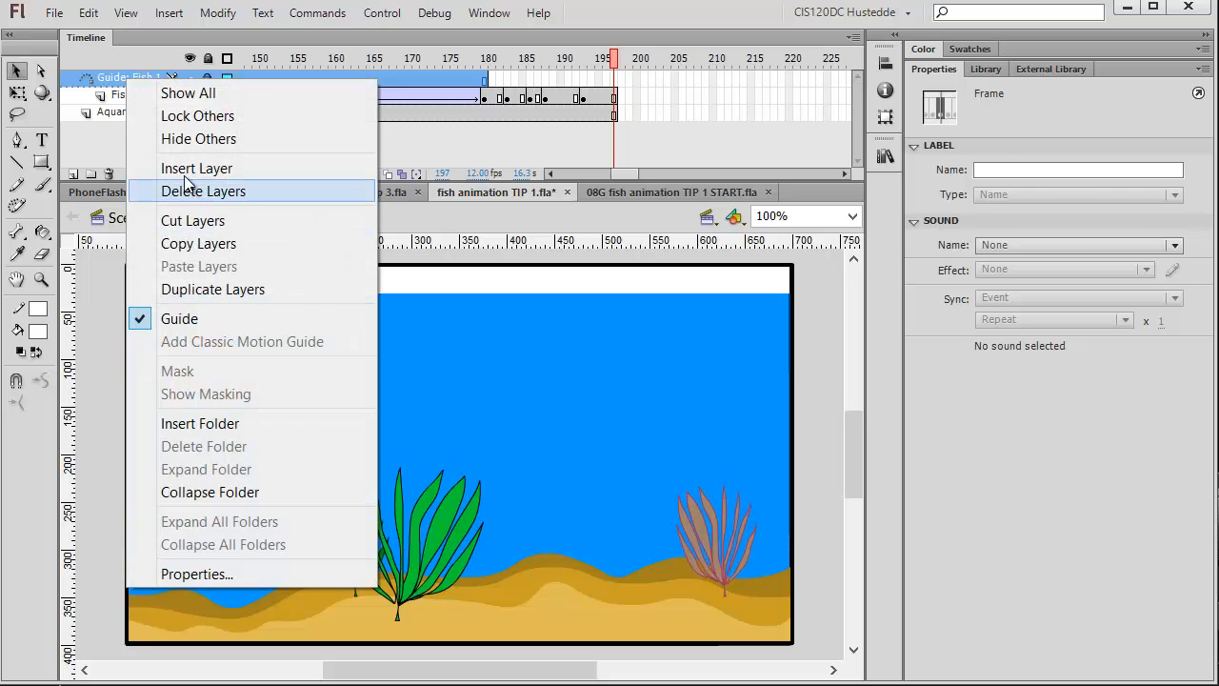
click(210, 191)
right_click(126, 80)
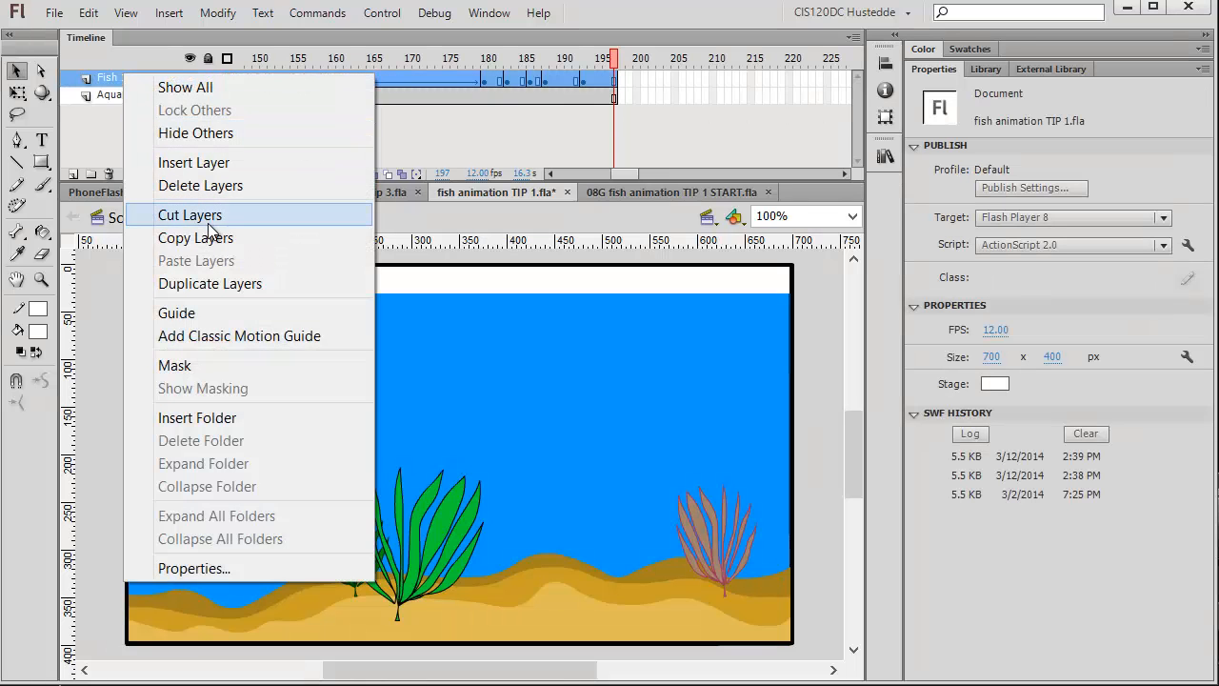
click(214, 187)
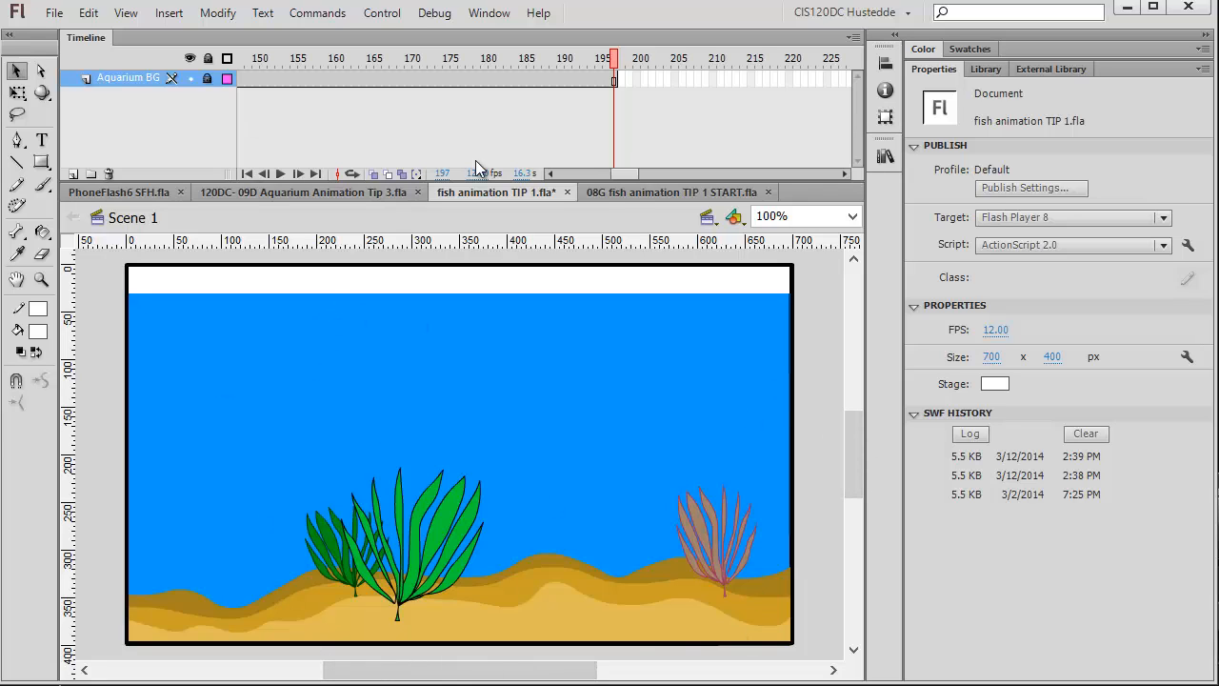
Add a new layer above Aquarium BG and rename it fish.
drag(600, 174, 504, 152)
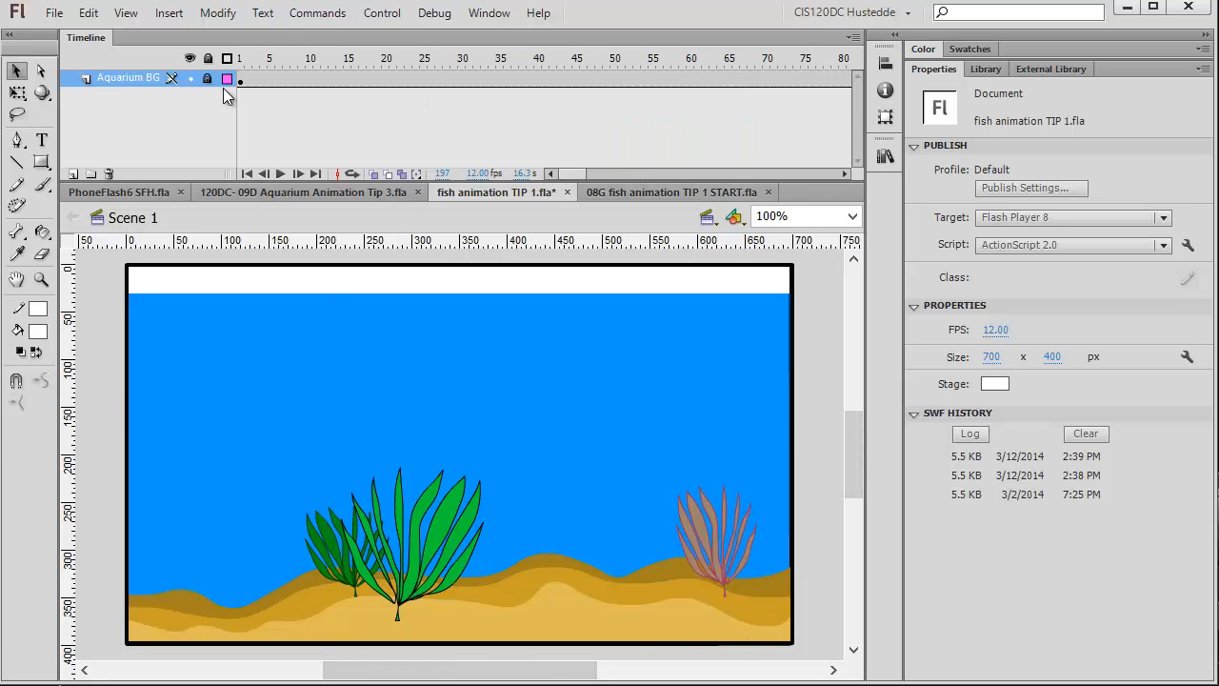
click(75, 174)
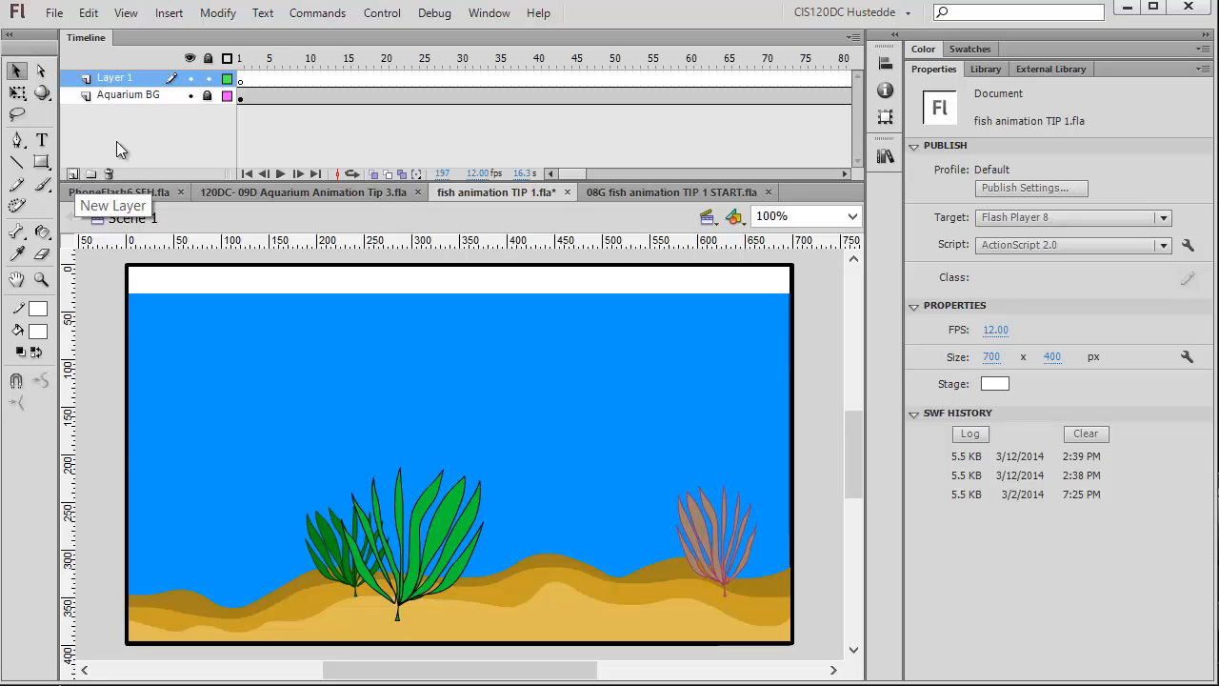
double_click(137, 78)
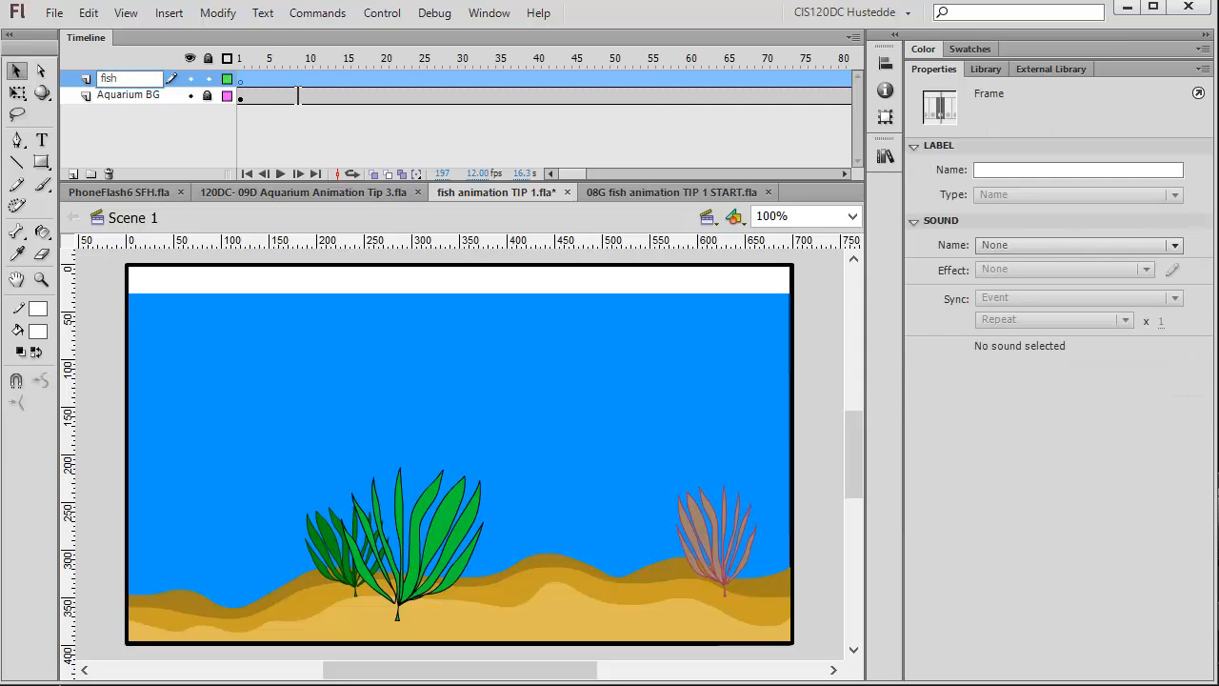
Place the fish - profile symbol from the library on the stage and scale it down in the upper left of the tank.
click(981, 67)
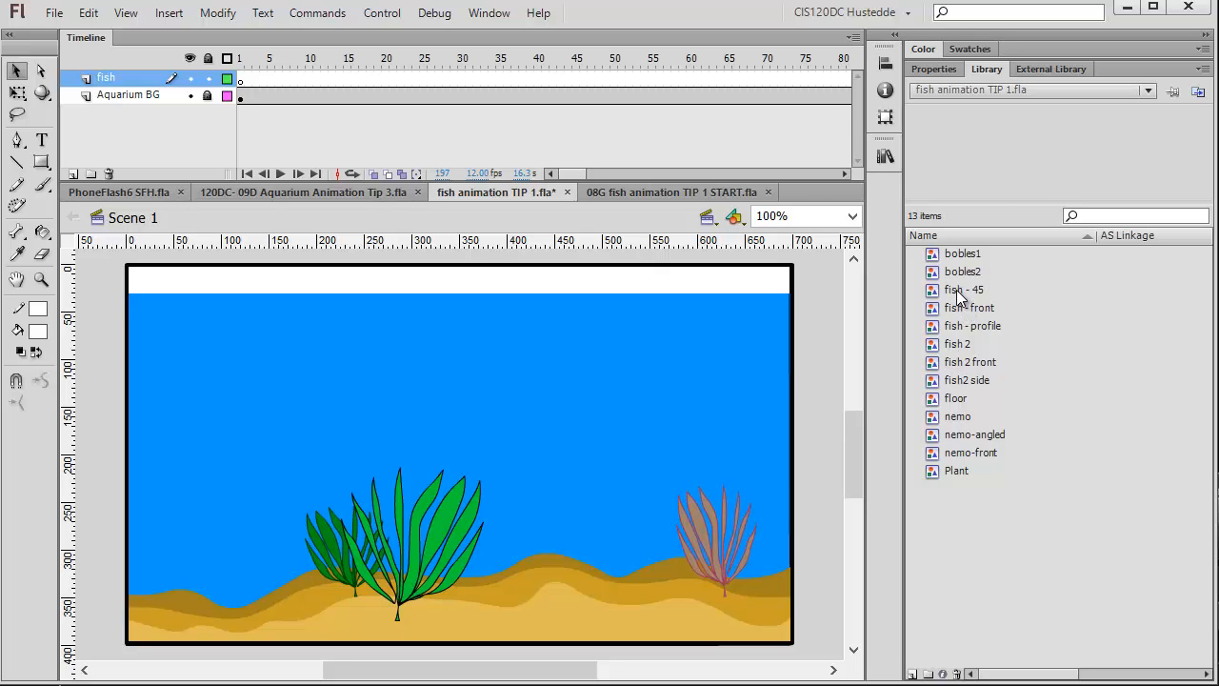
drag(967, 331, 316, 429)
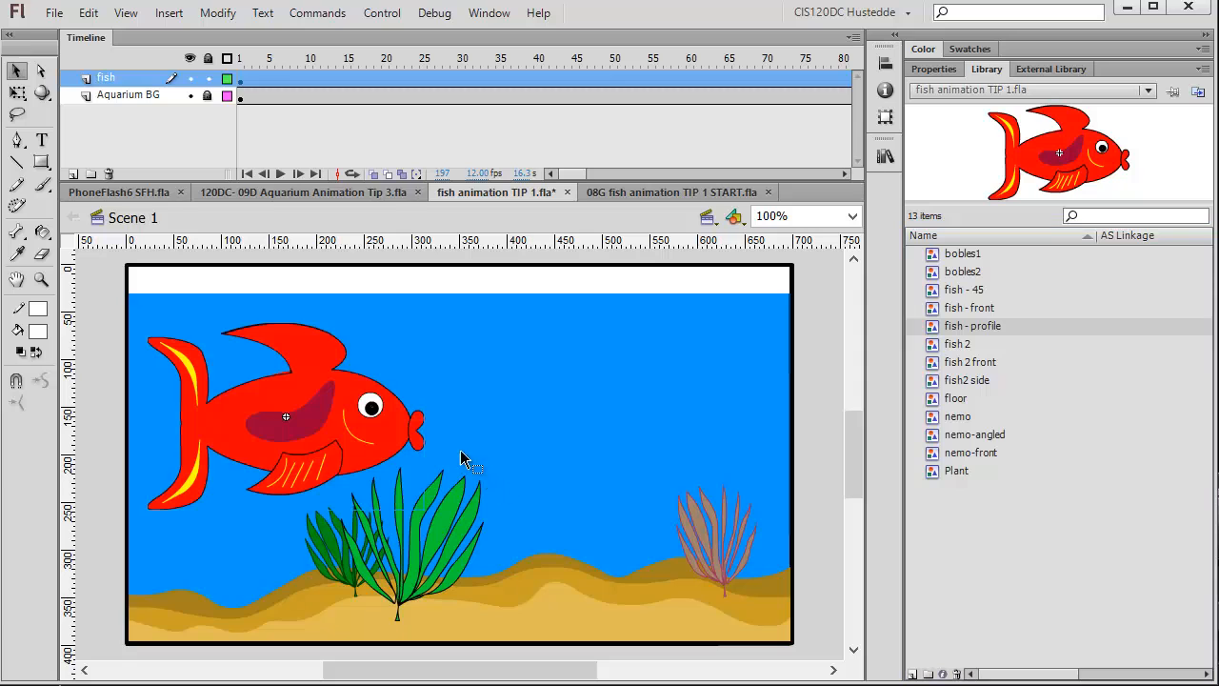
click(17, 92)
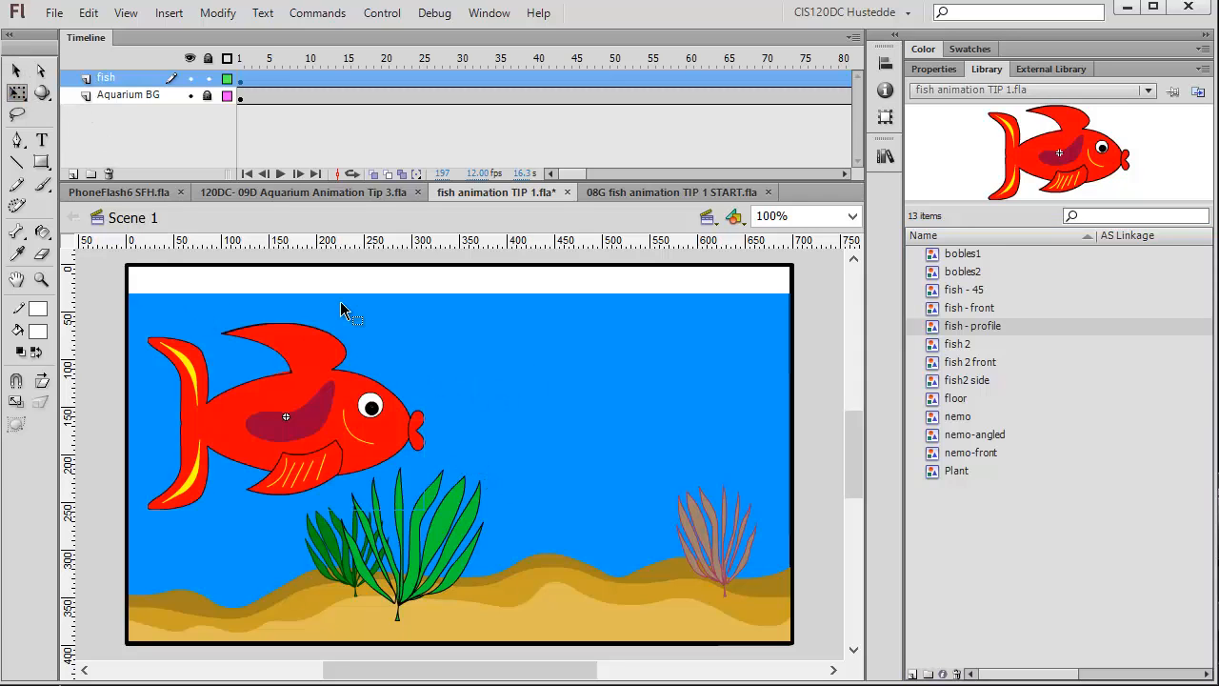
click(335, 336)
drag(426, 323, 214, 360)
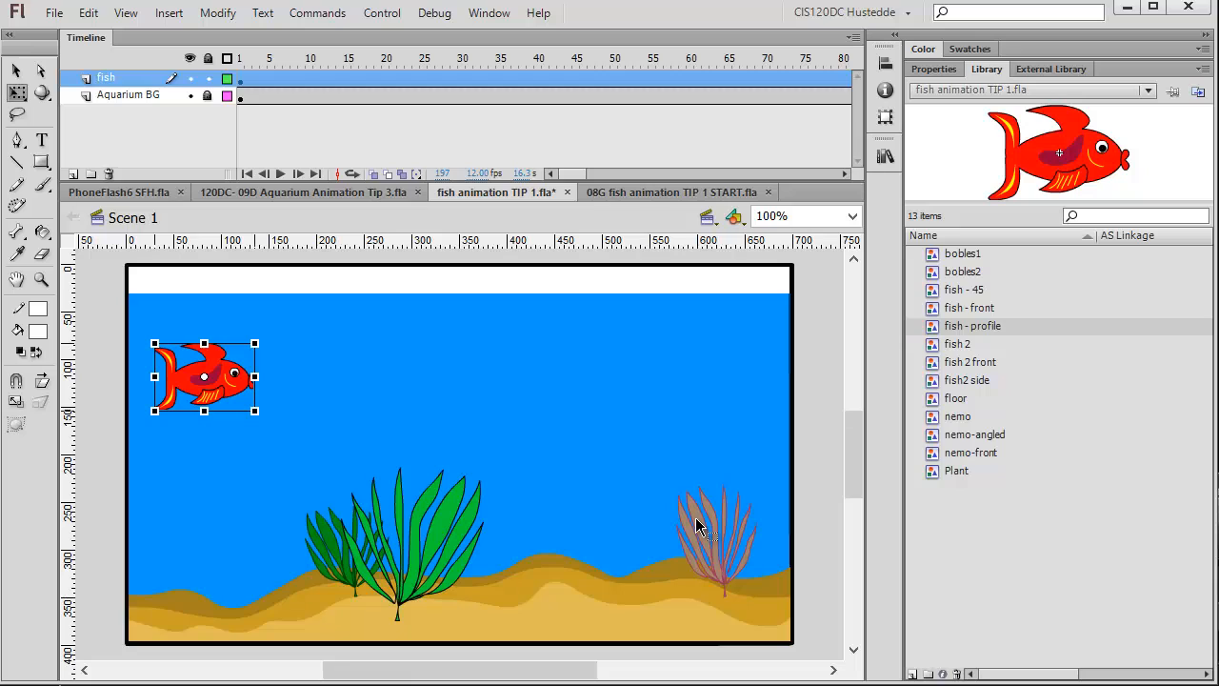
Remove the extra frames at the end of the fish layer.
click(248, 59)
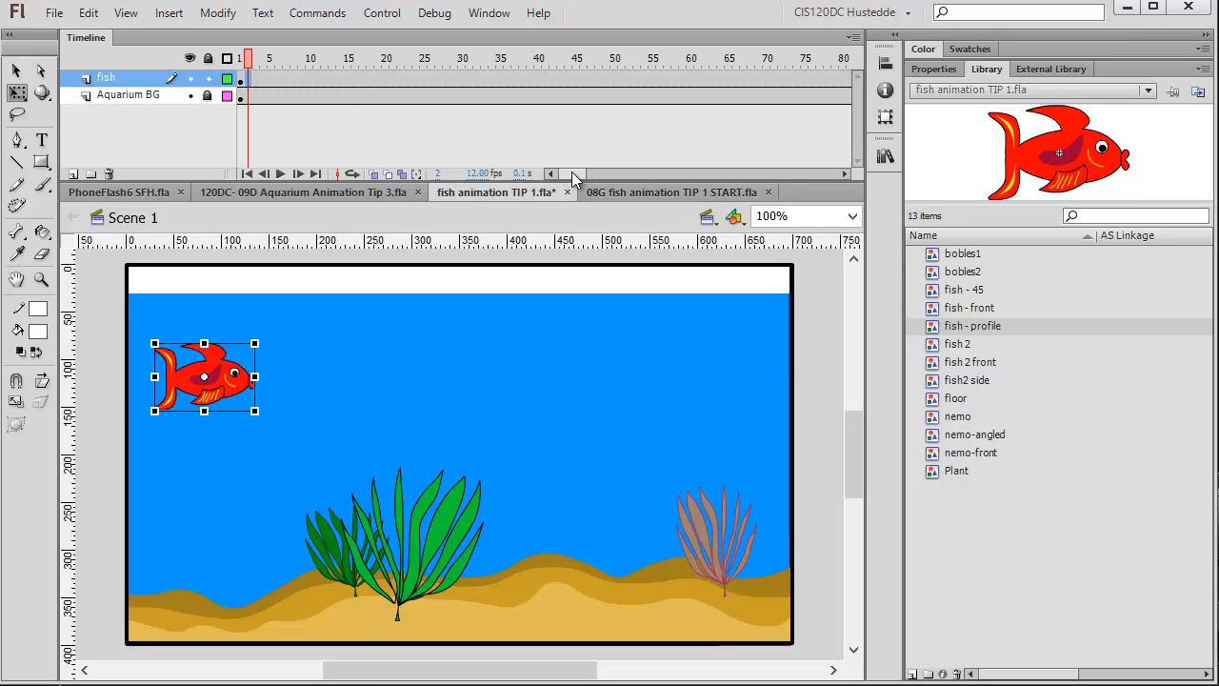
drag(574, 175, 628, 175)
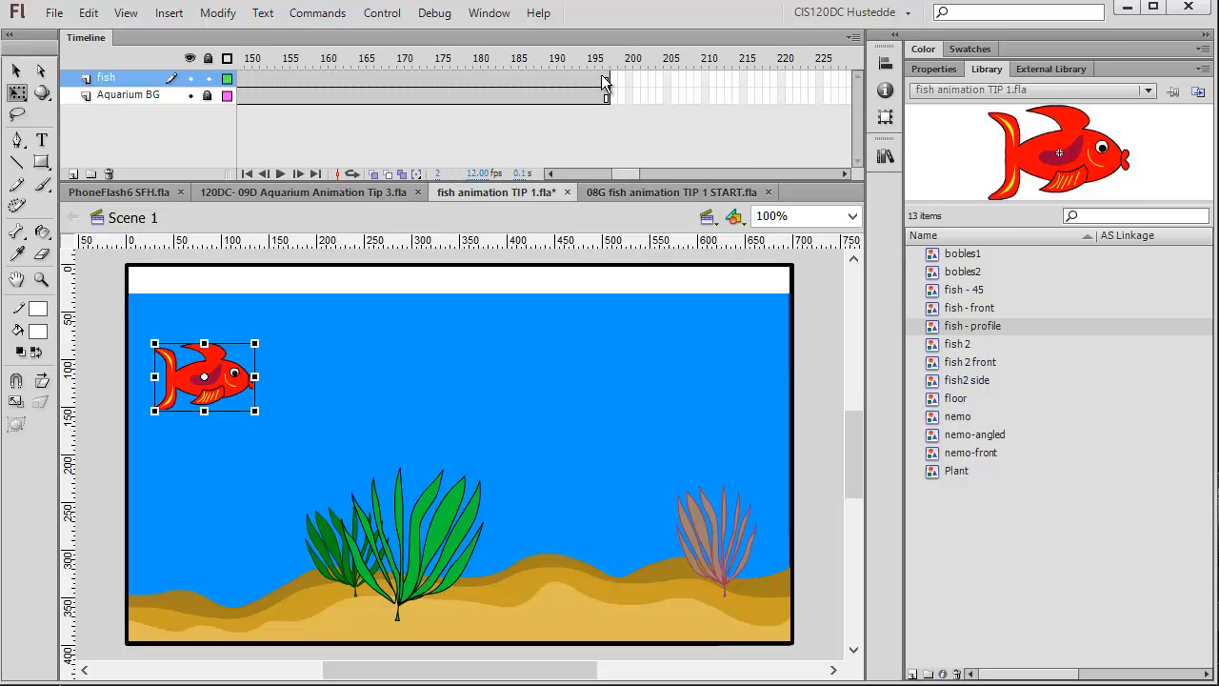
click(605, 76)
right_click(552, 81)
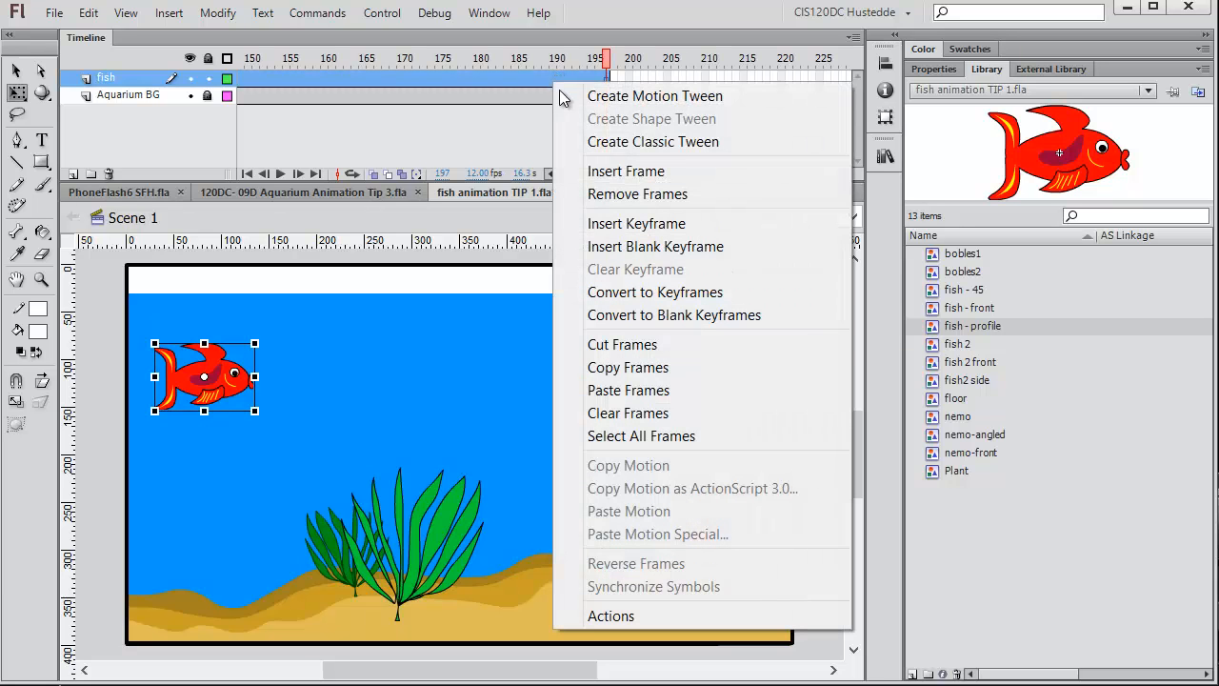
click(614, 194)
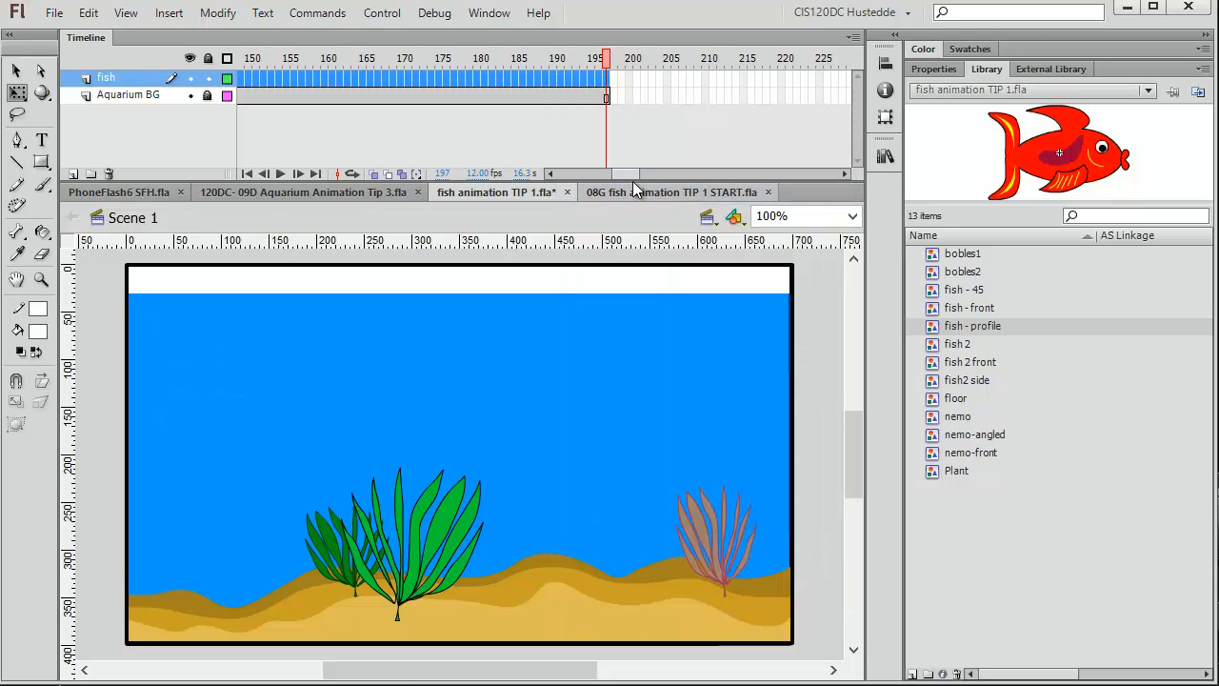
Create a motion tween on the fish symbol at frame 1.
drag(625, 175, 572, 175)
click(240, 77)
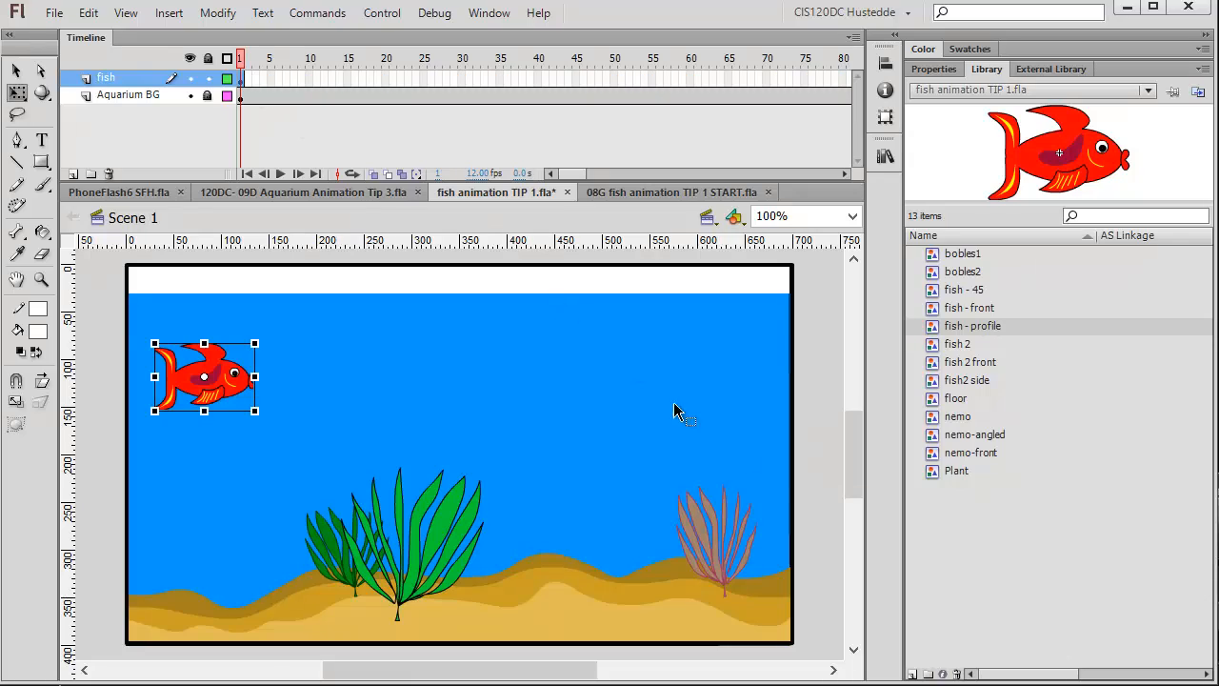
right_click(227, 386)
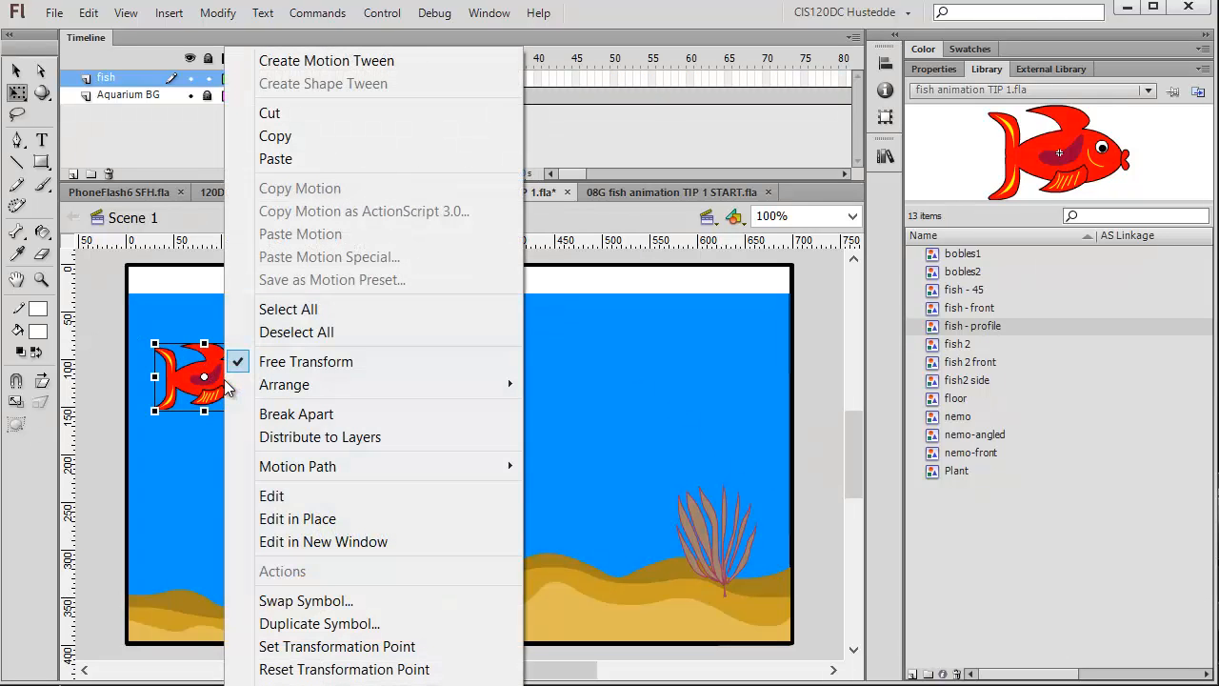
click(281, 65)
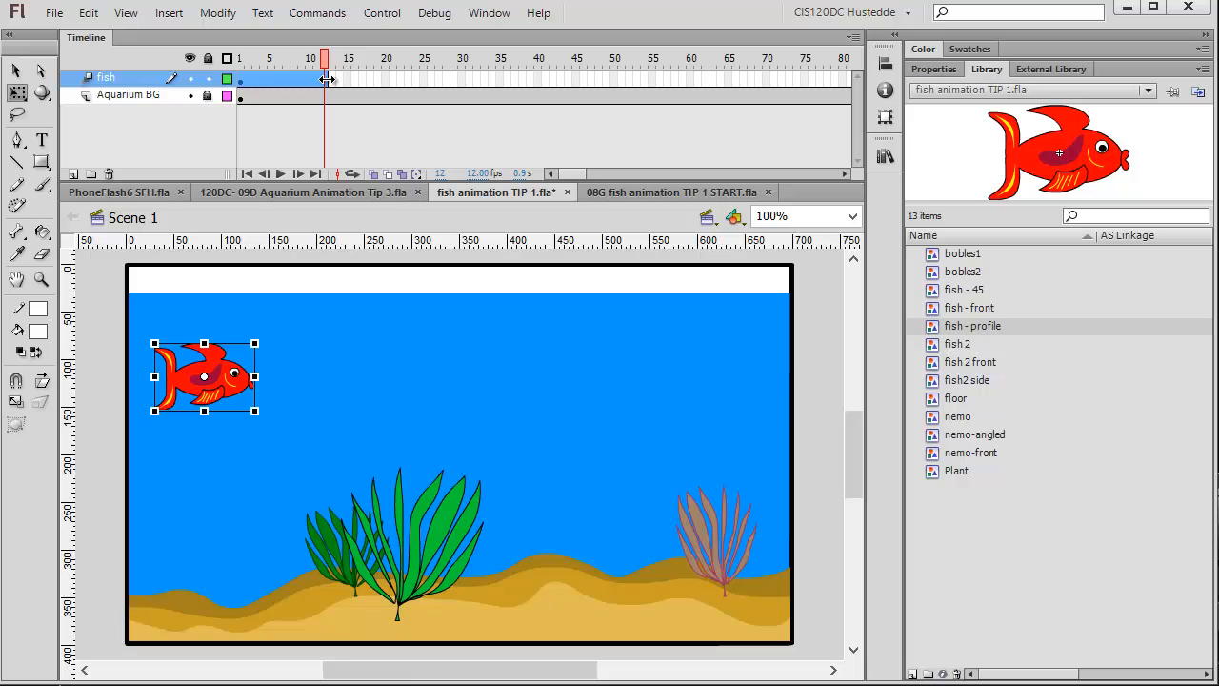
Extend the tween span to frame 45 and move the fish to the lower right beside the pink plant.
drag(330, 79, 548, 80)
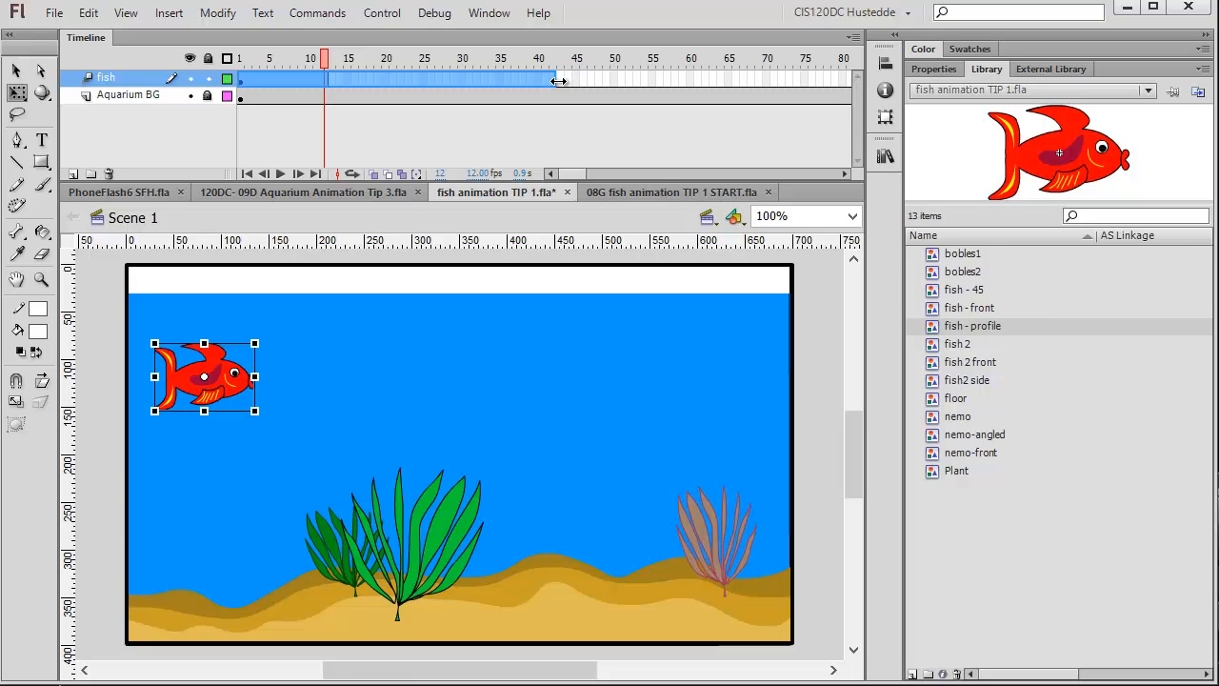
drag(575, 88, 575, 89)
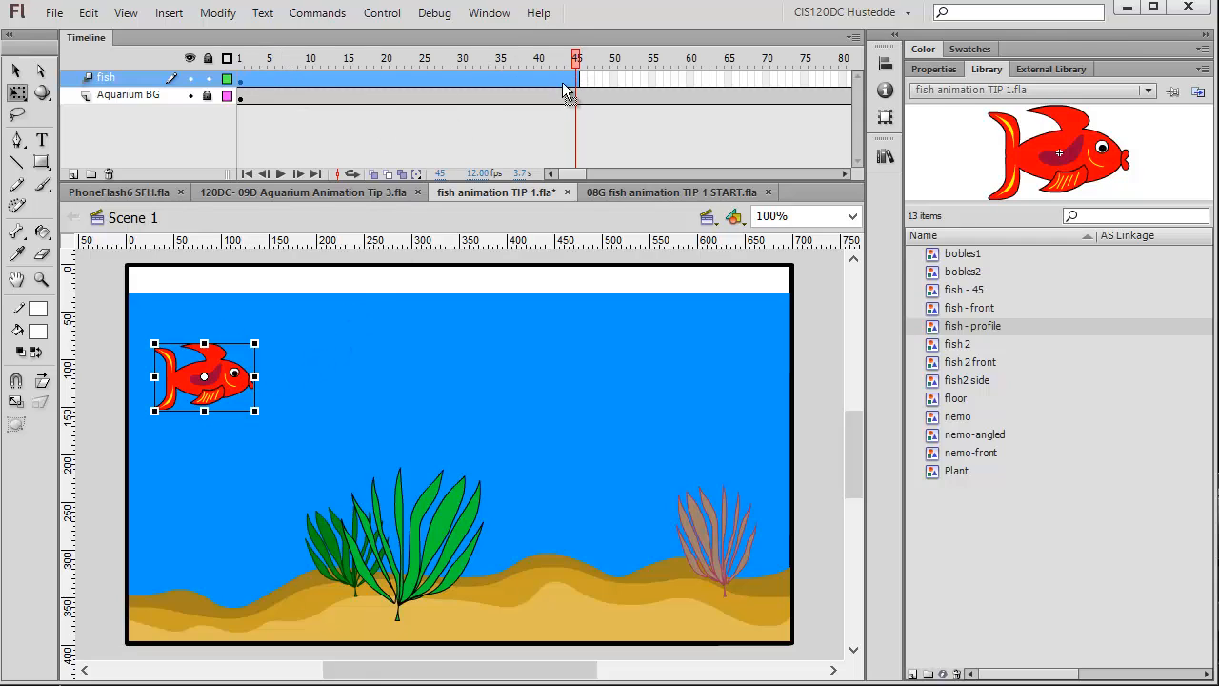
drag(238, 393, 734, 511)
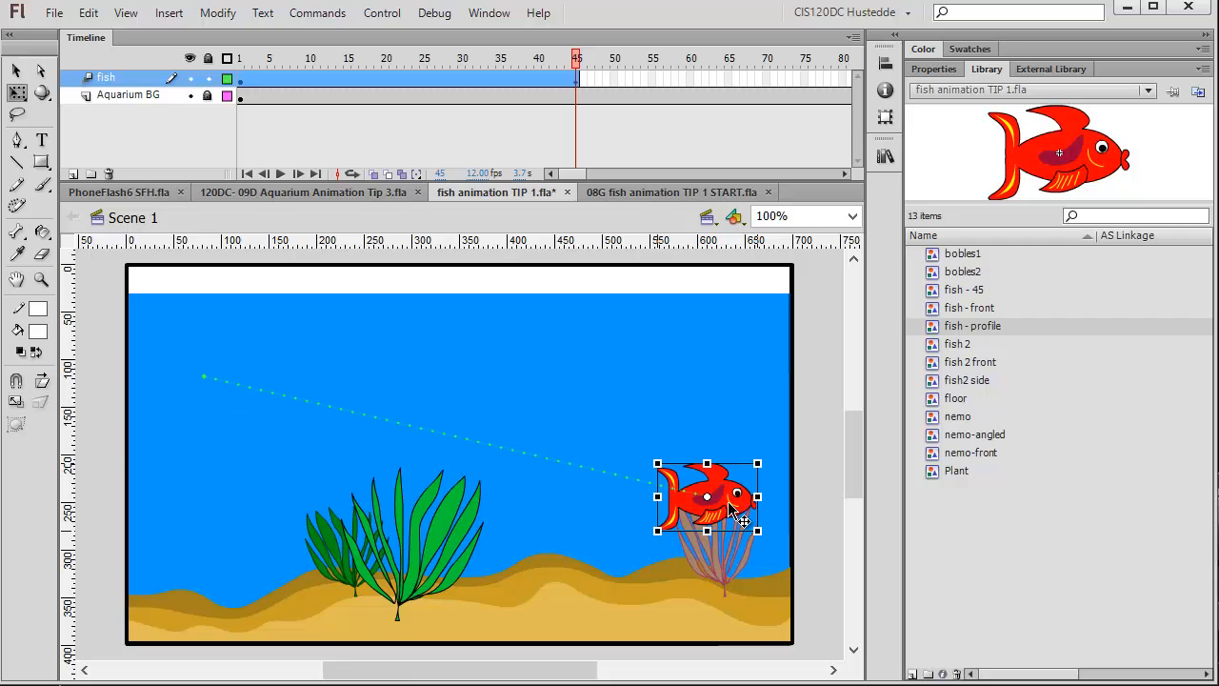
At frame 12, move the fish down to the left of the green plants.
drag(579, 63, 325, 59)
click(369, 385)
drag(360, 408, 376, 440)
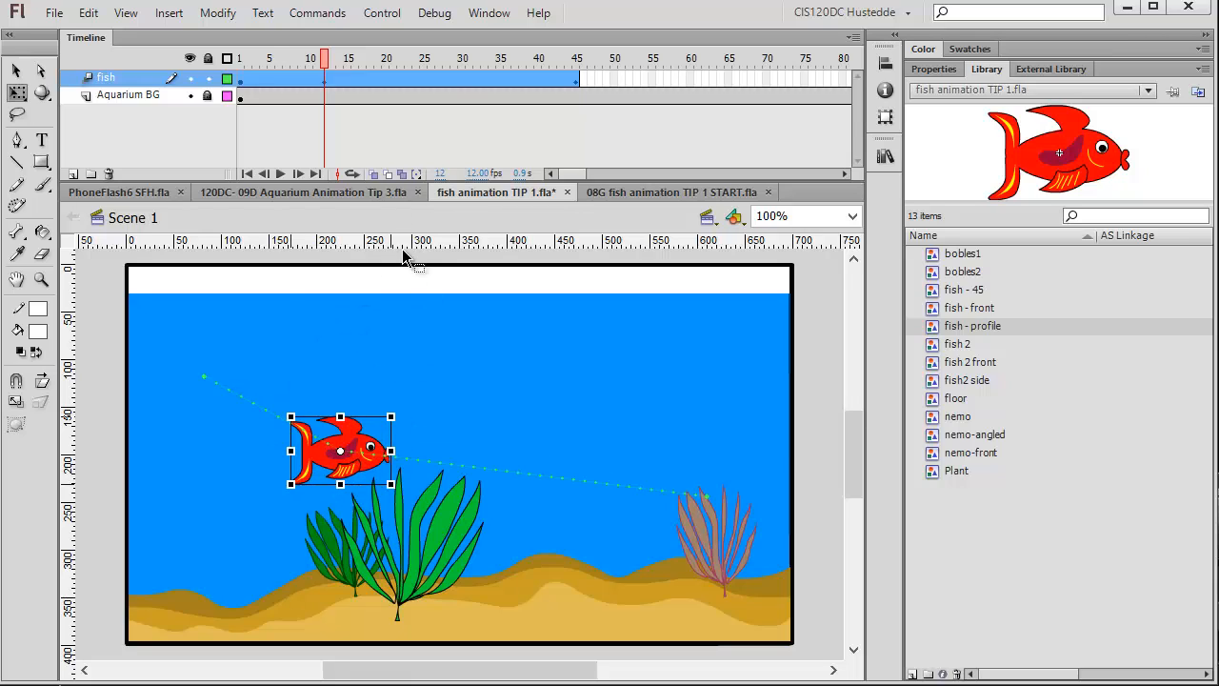
At frame 28, move the fish up and to the right above the green plants.
drag(329, 61, 446, 61)
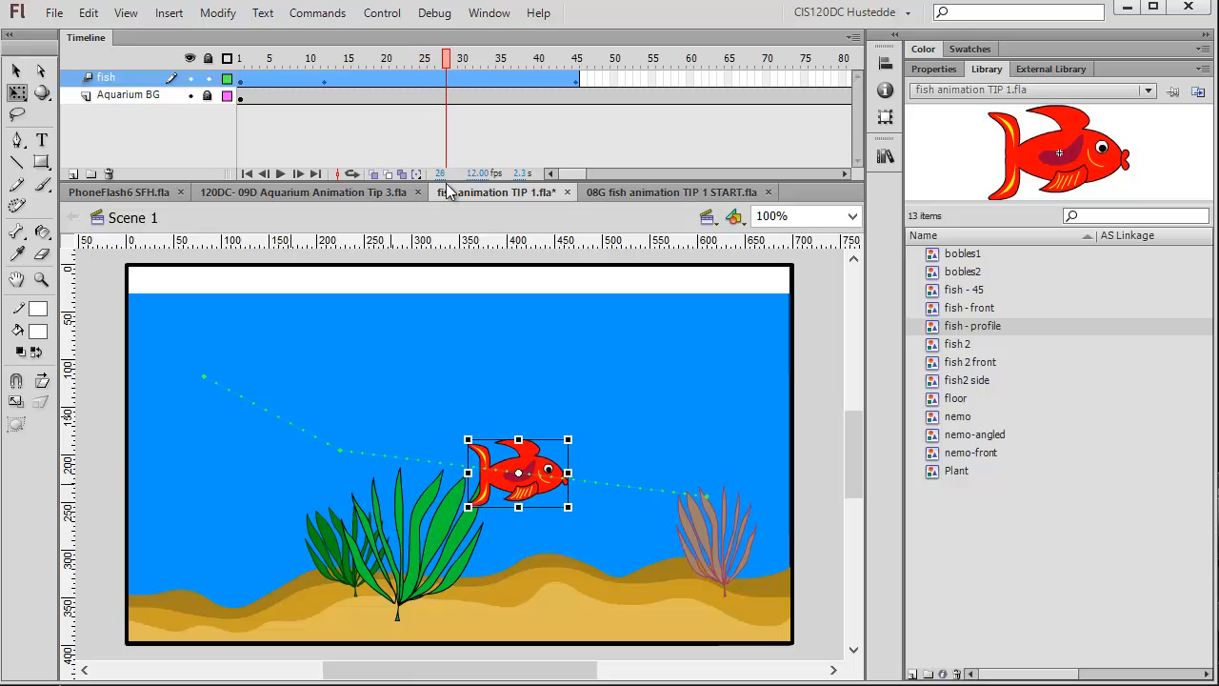
drag(566, 479, 595, 436)
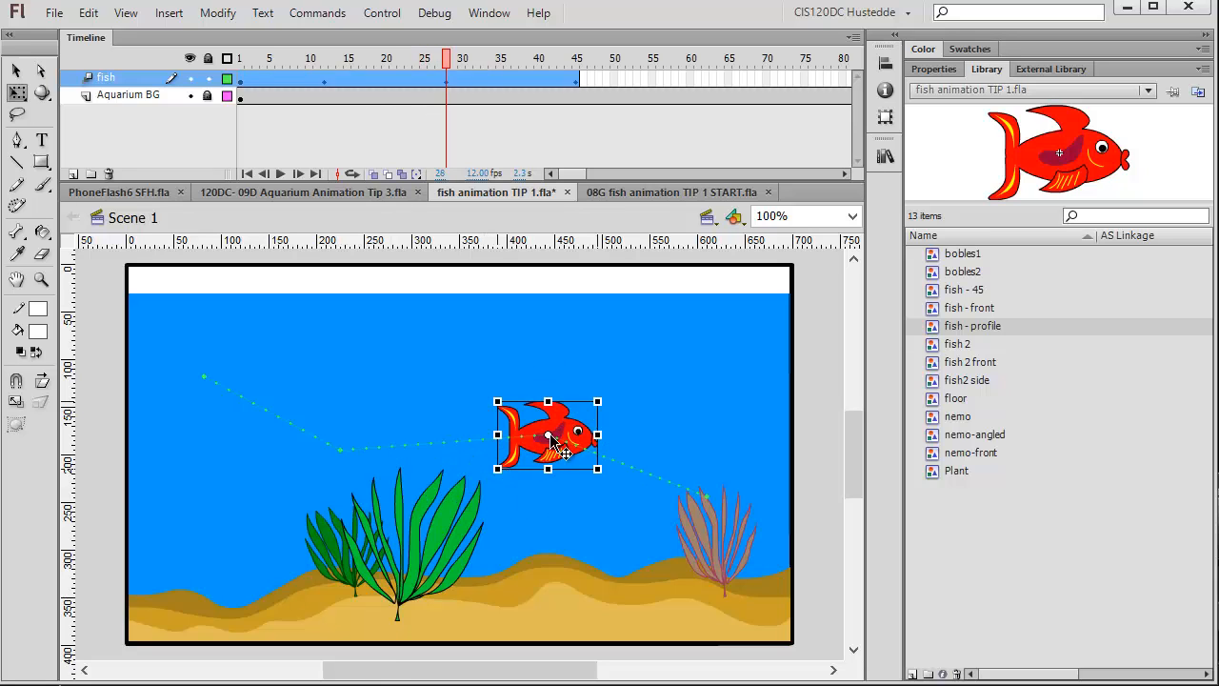
Scrub the playhead through the tween to frame 45 to preview the fish's path.
click(453, 57)
drag(452, 58, 386, 59)
drag(416, 125, 576, 133)
click(728, 519)
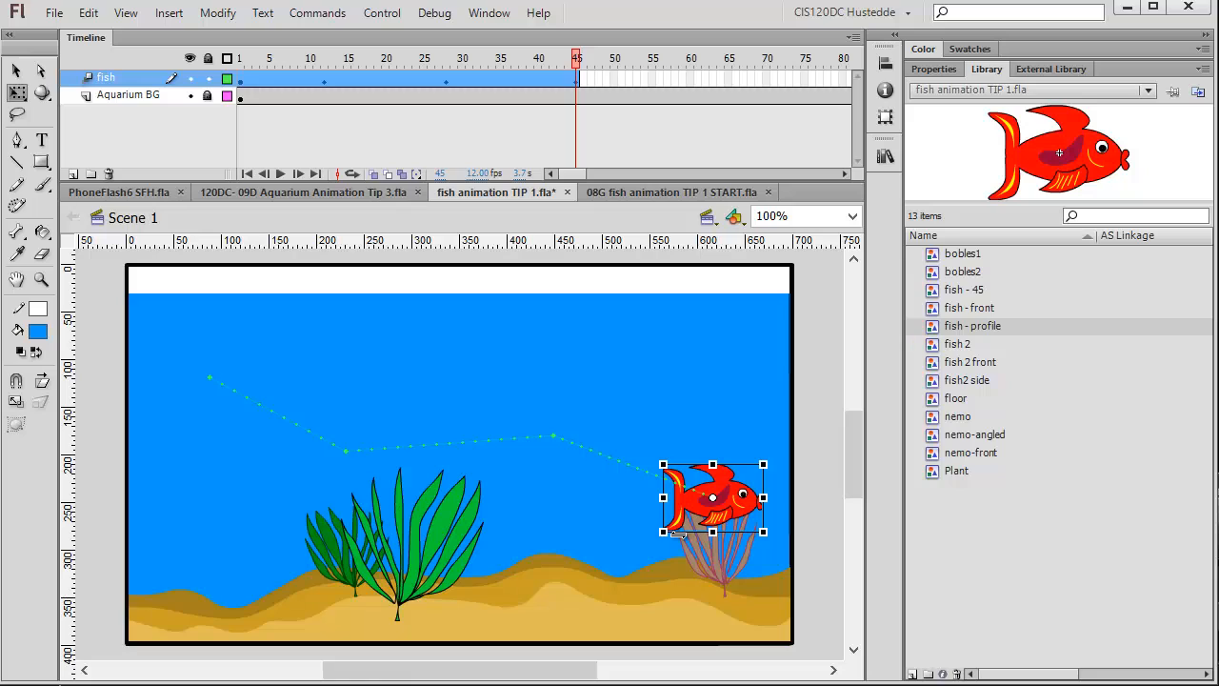
Add a new layer above fish and name it fish fxf.
click(73, 174)
double_click(119, 78)
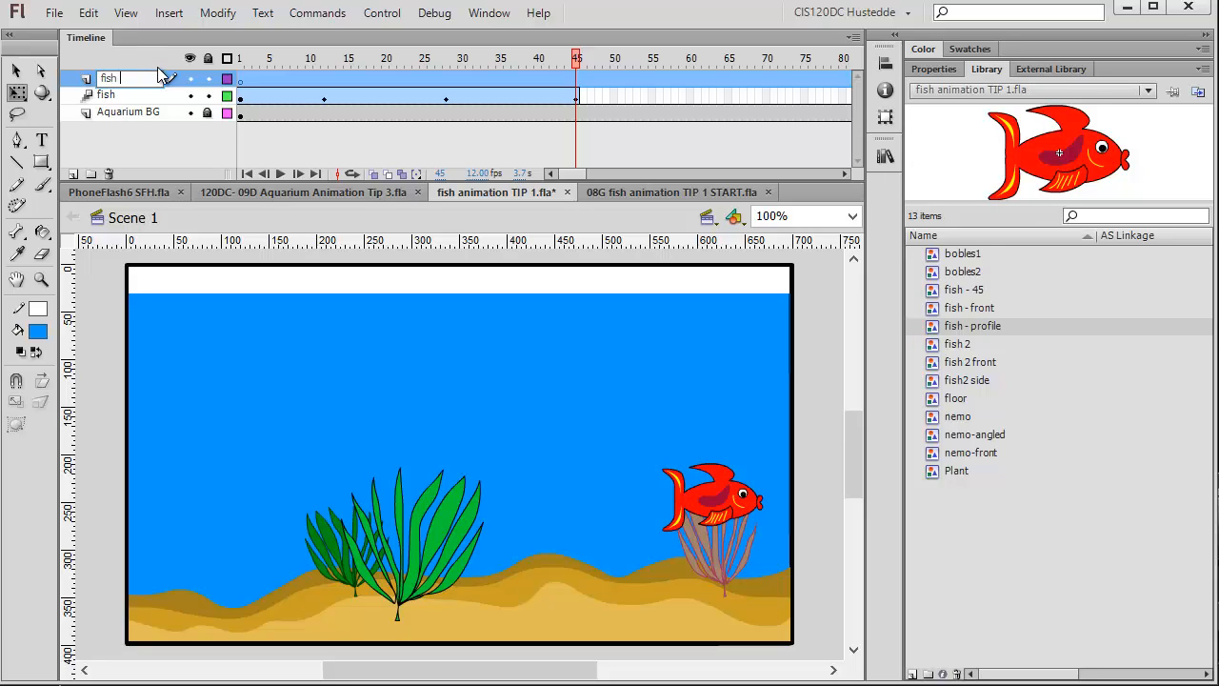
text(fish fxf)
Insert a keyframe at frame 45 on the fish fxf layer and place the fish - profile symbol over the pink plant, matching the fish.
right_click(578, 79)
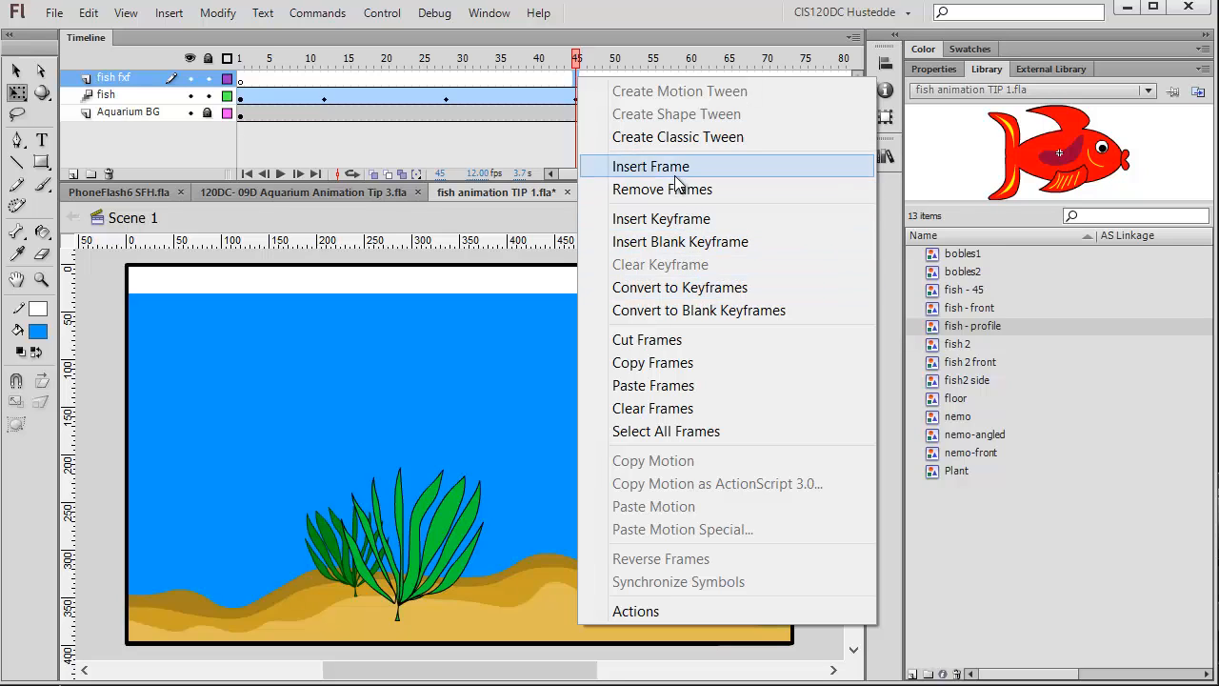
click(669, 219)
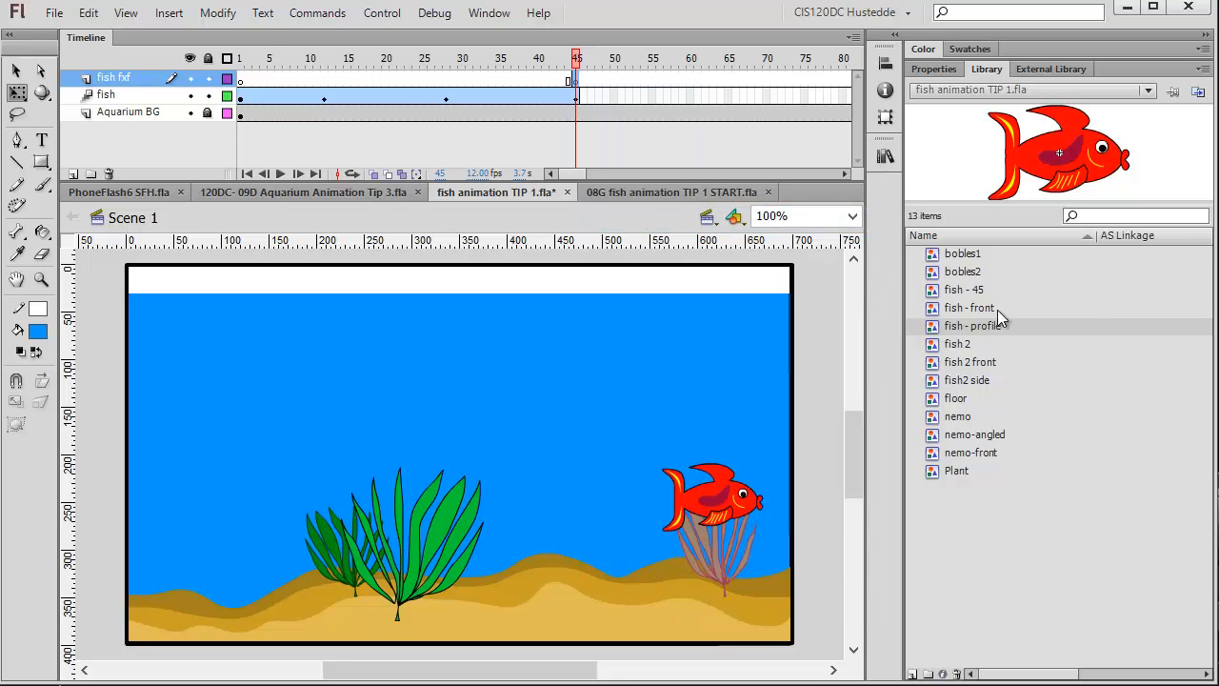
drag(983, 333, 648, 362)
drag(750, 269, 719, 493)
Insert a keyframe at frame 48 on the fish fxf layer and swap the fish instance to the fish - 45 symbol.
click(592, 83)
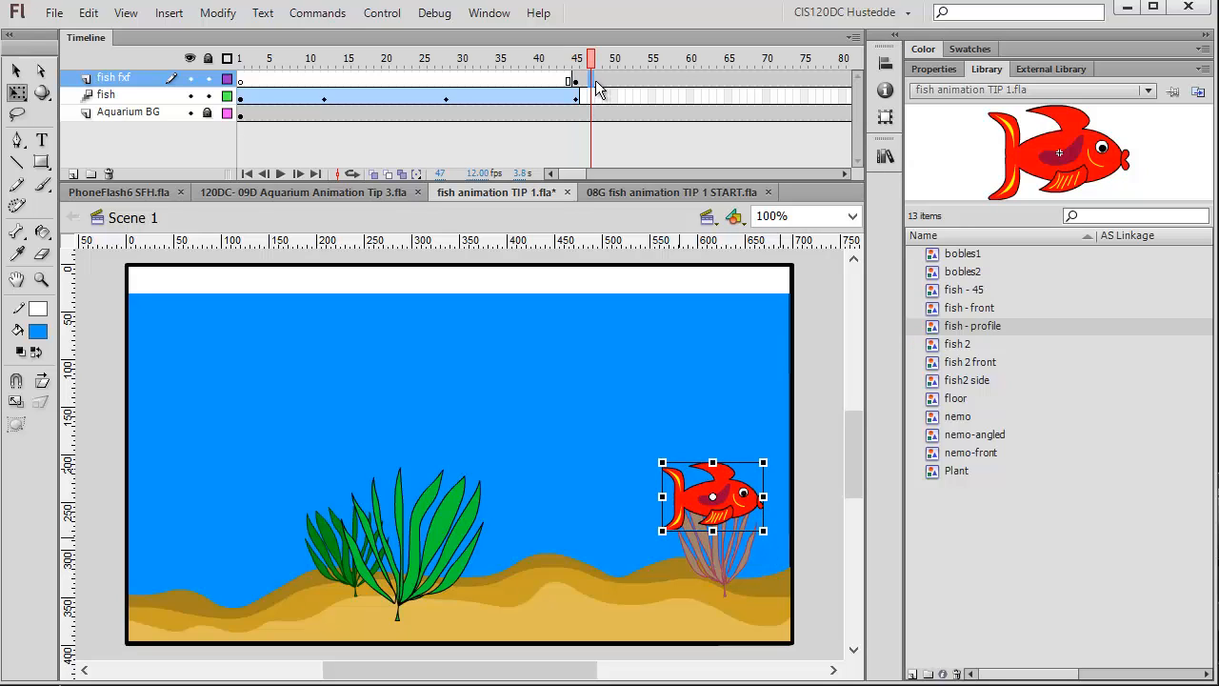
click(598, 83)
right_click(599, 84)
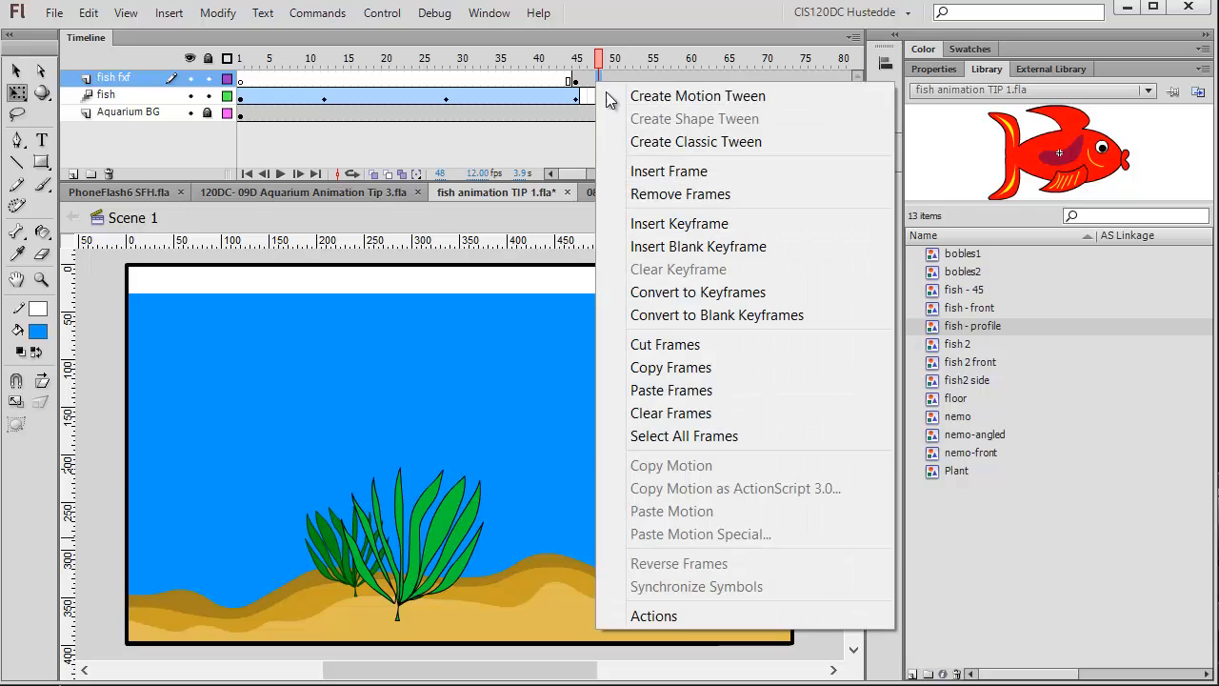
click(677, 225)
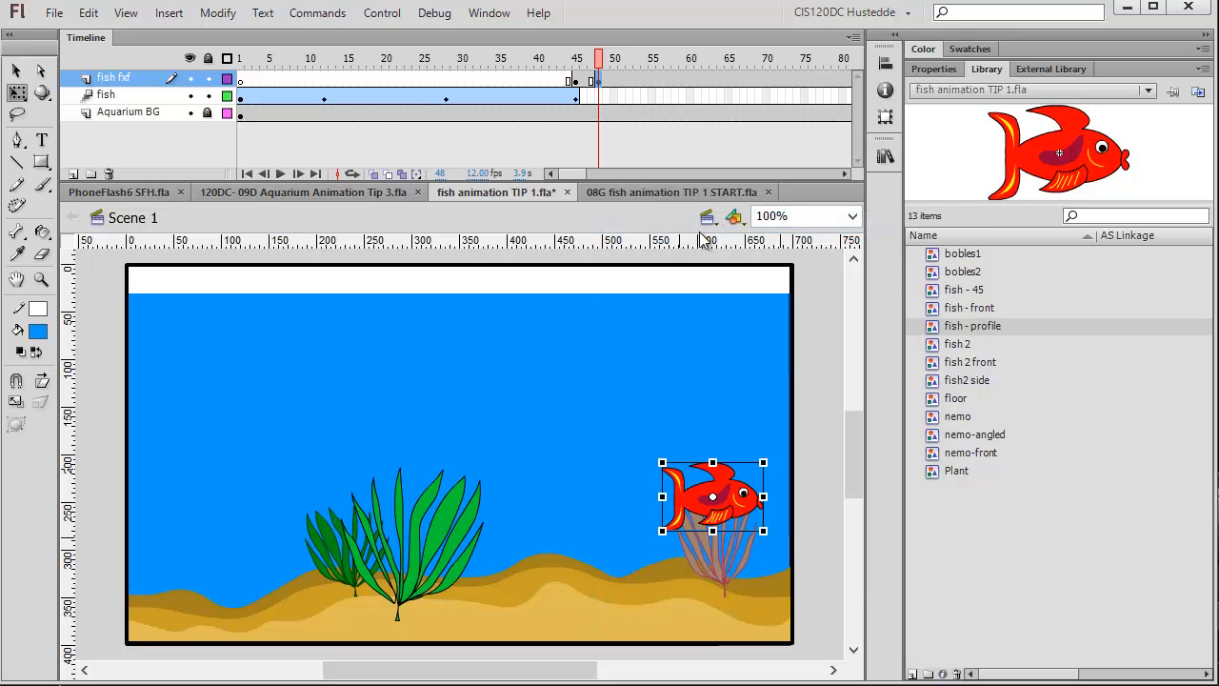
click(932, 70)
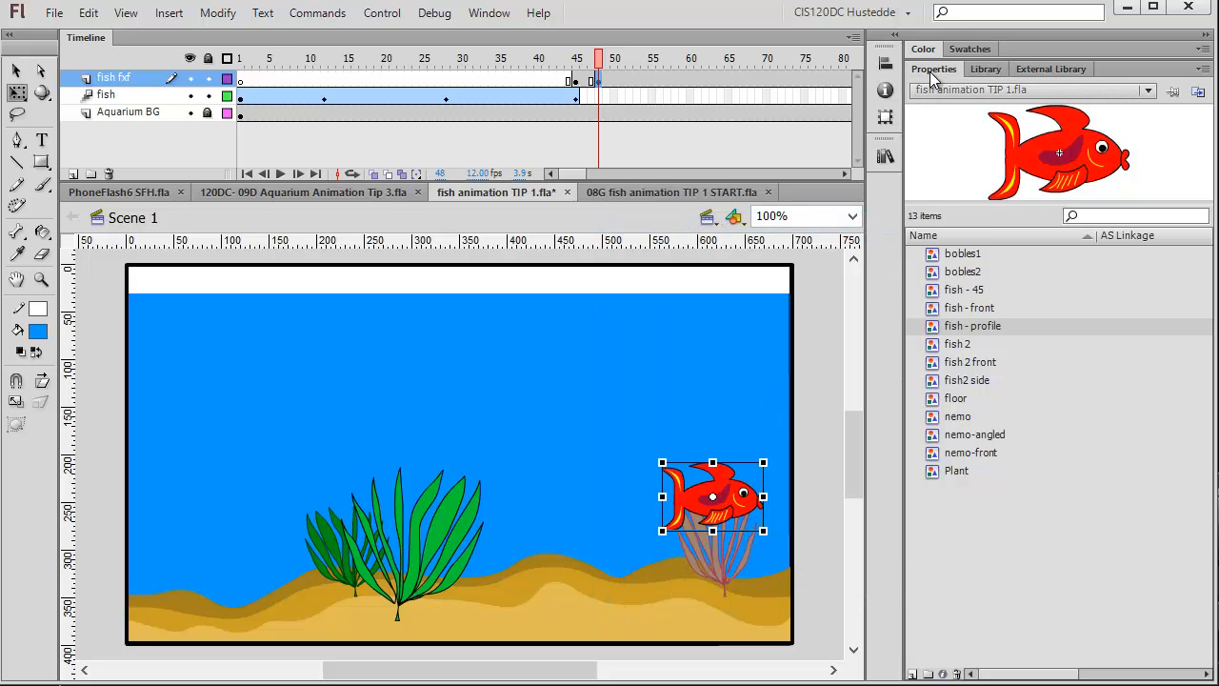
click(1155, 154)
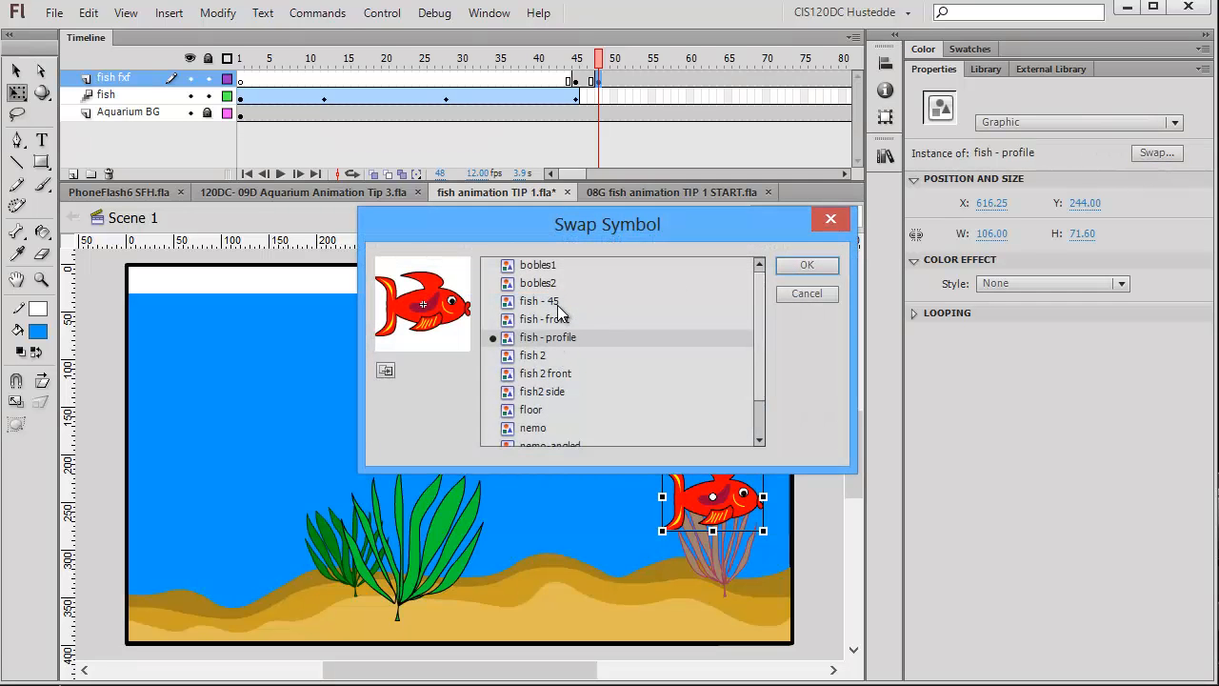
click(601, 300)
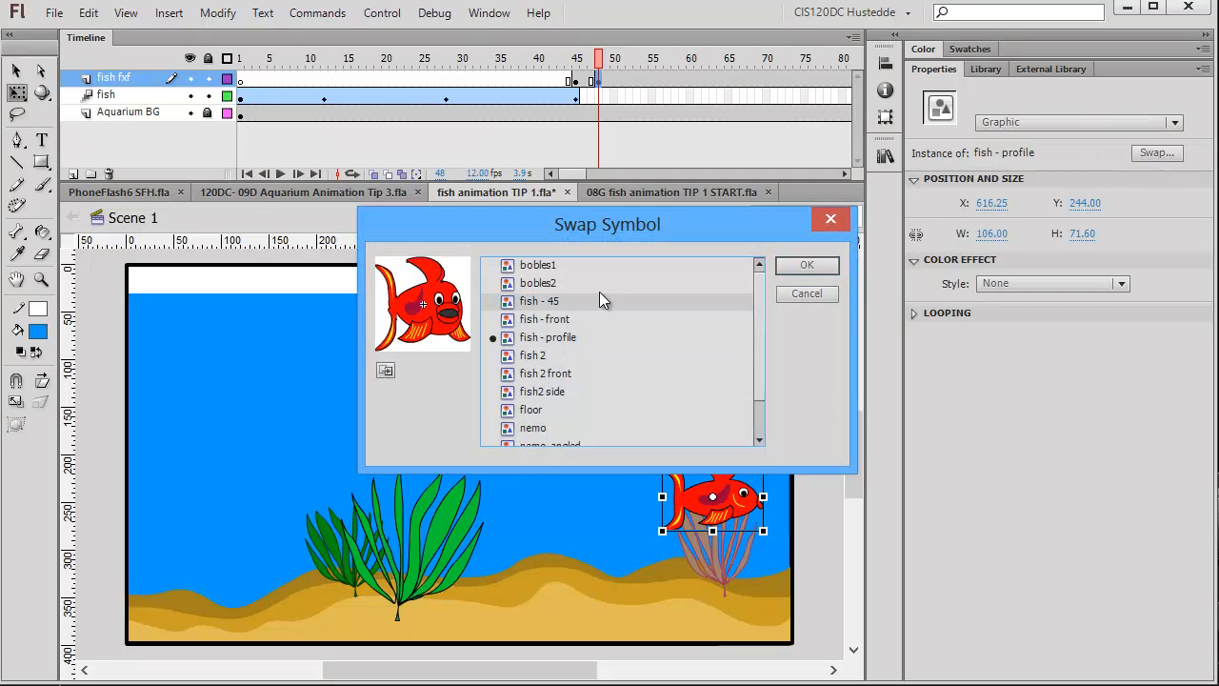
click(813, 268)
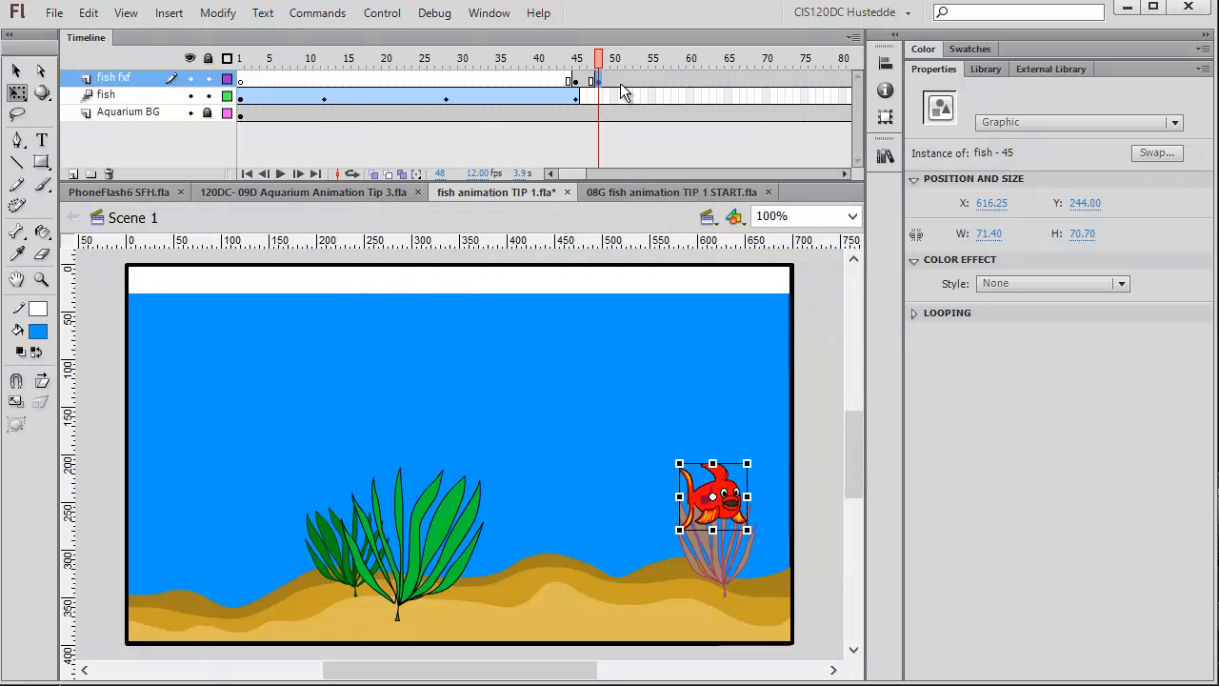
Insert a keyframe at frame 50 on the fish fxf layer and swap the fish instance to the fish - front symbol.
click(621, 88)
click(616, 88)
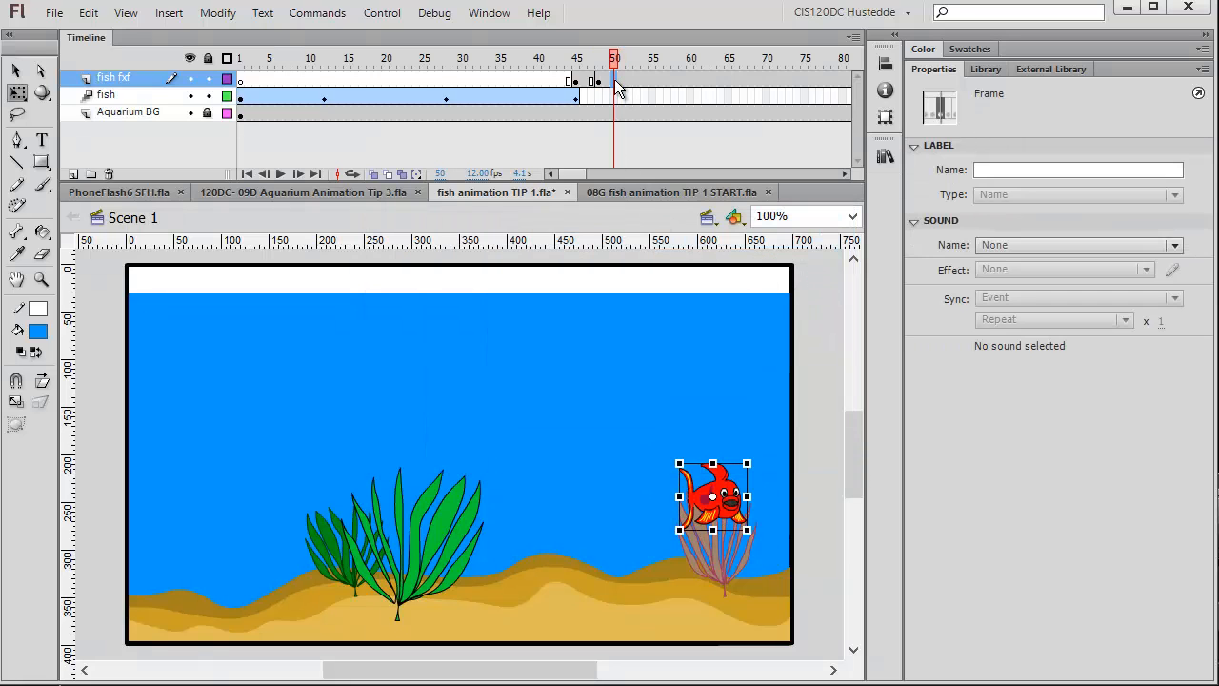
right_click(616, 88)
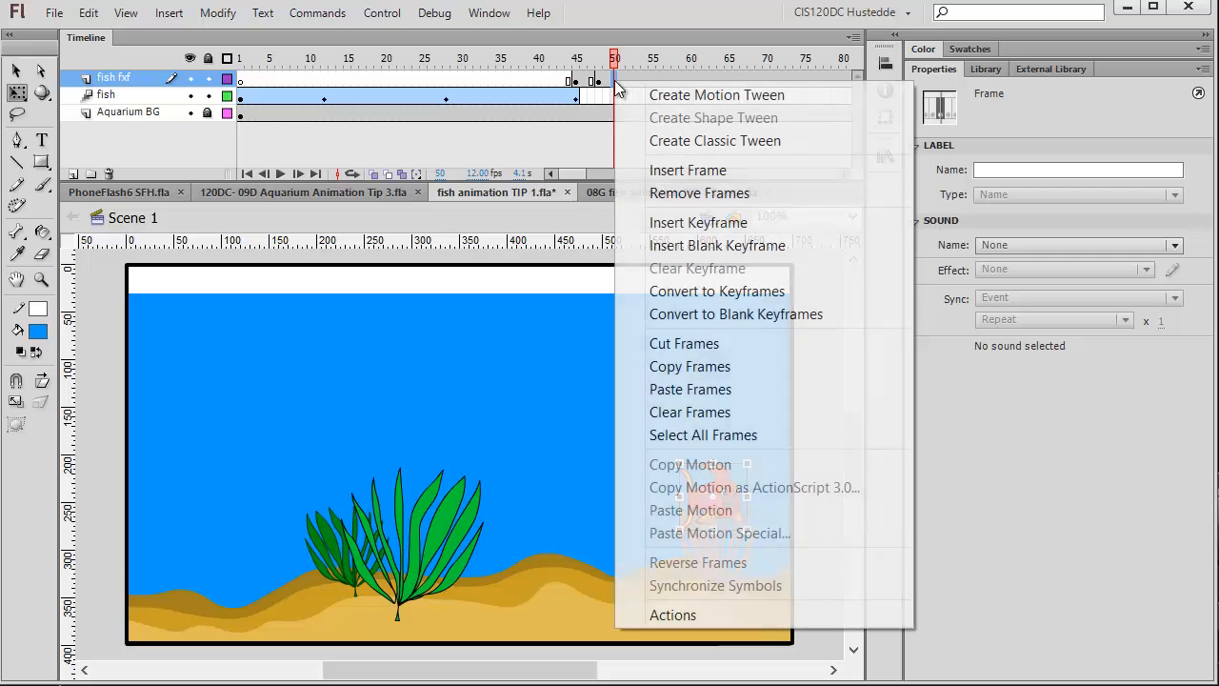
click(712, 224)
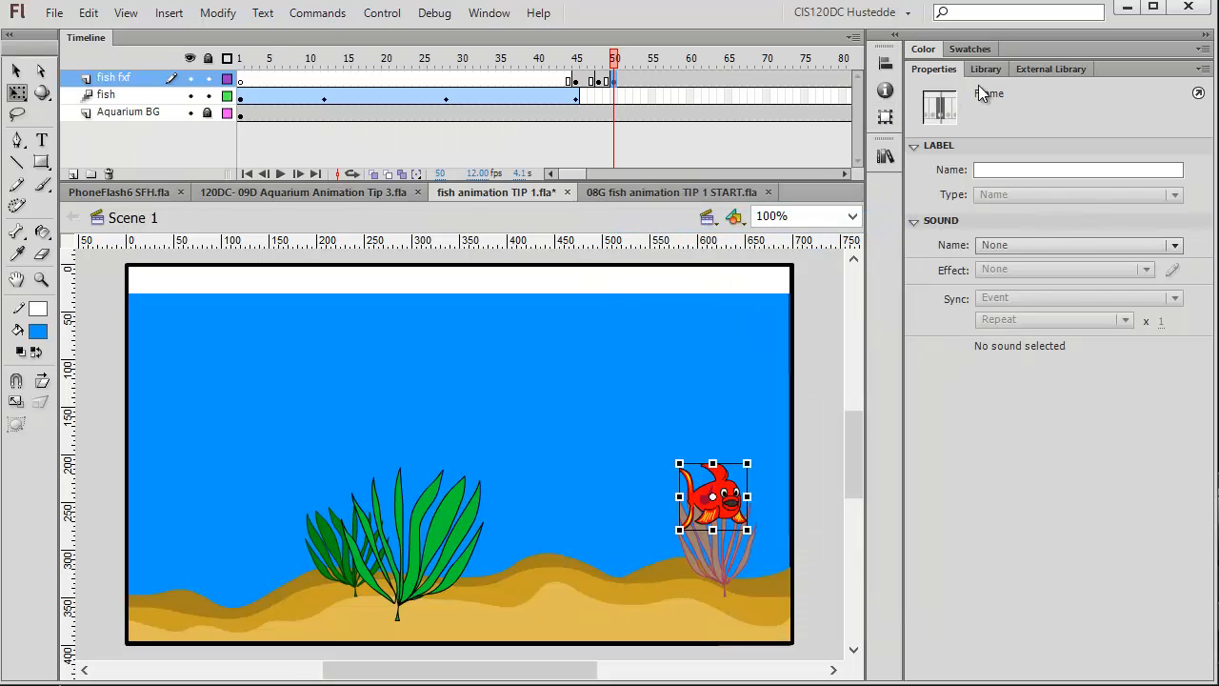
click(720, 501)
click(1157, 153)
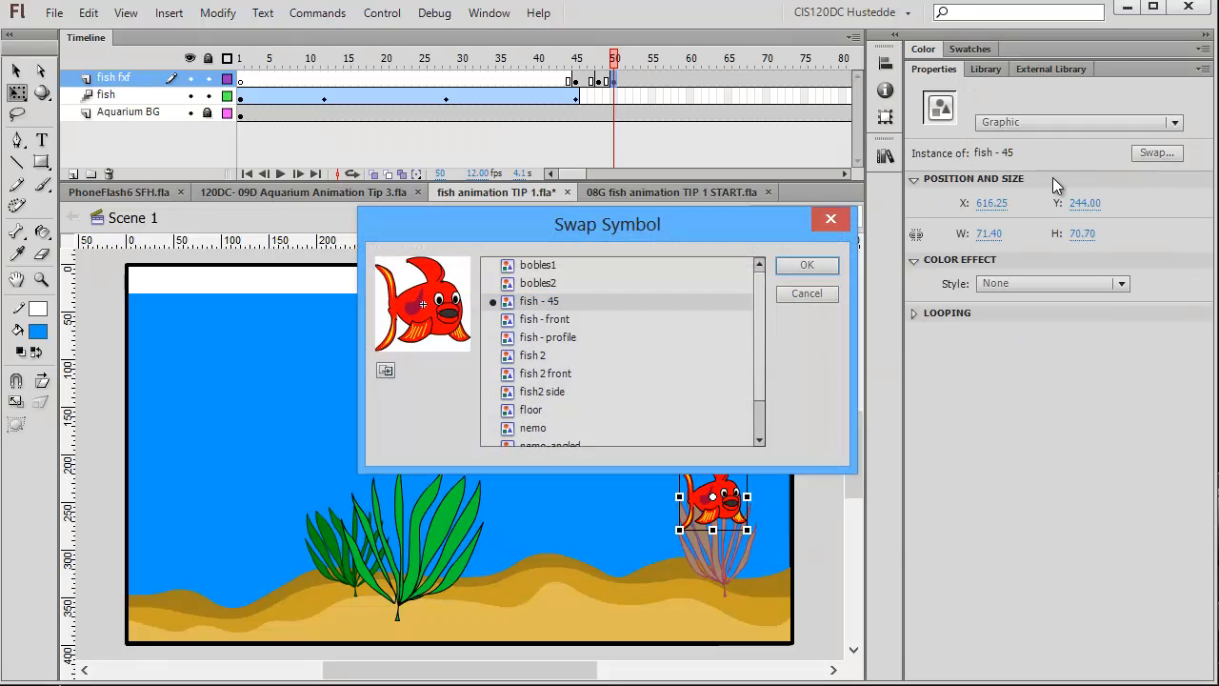
click(562, 323)
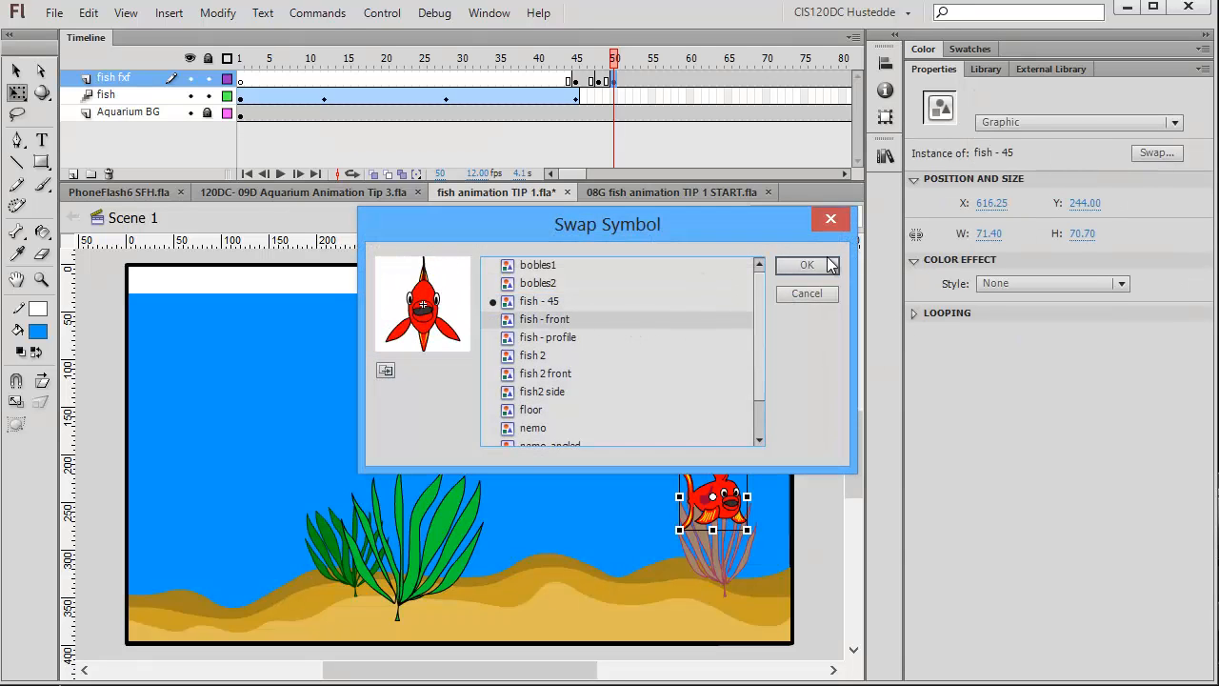
click(825, 271)
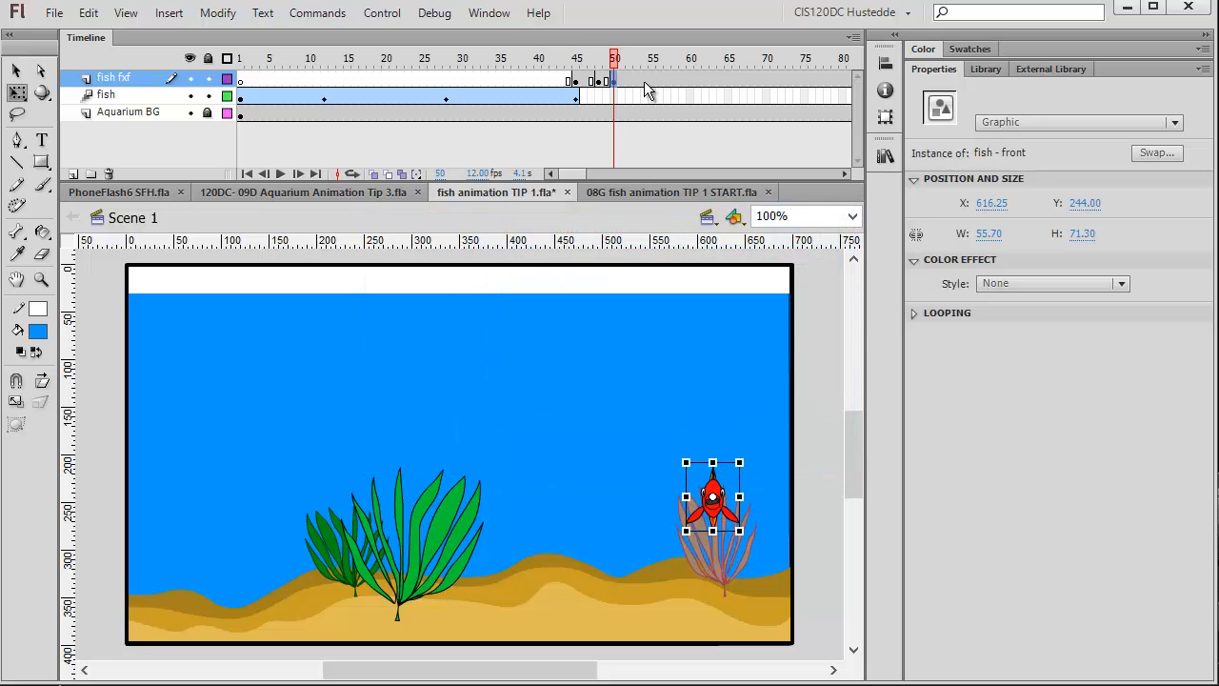
Insert a keyframe at frame 56 on the fish fxf layer and swap the fish instance to the fish - 45 symbol.
click(674, 80)
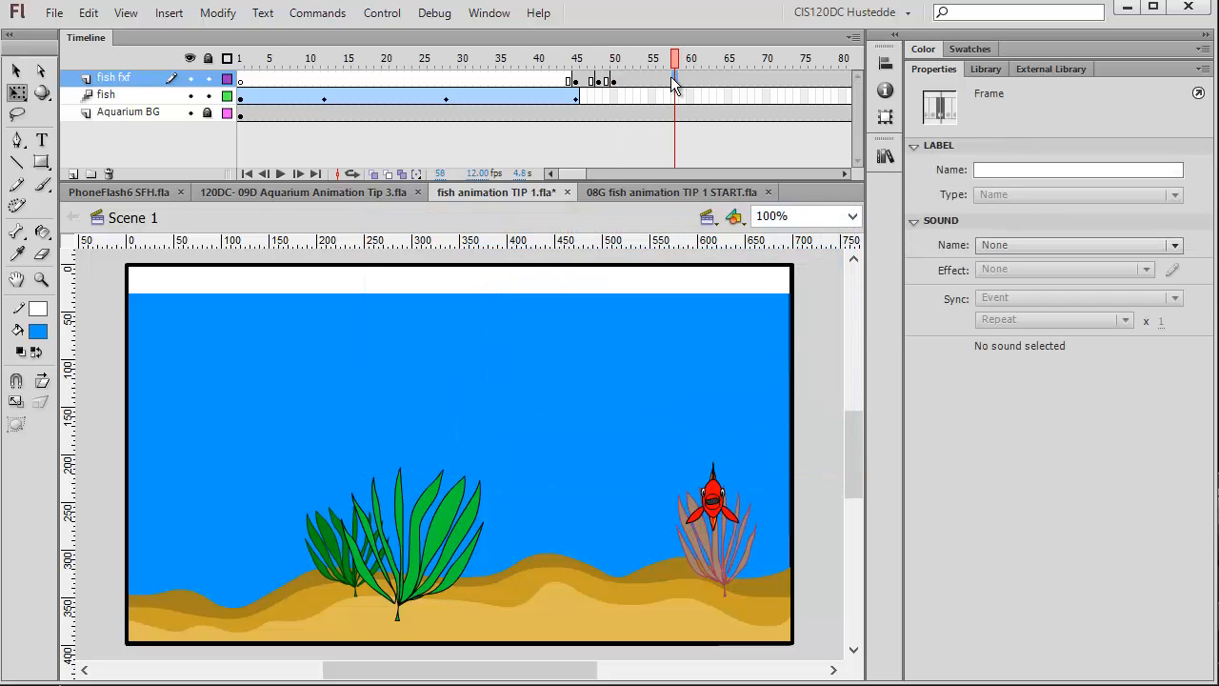
right_click(673, 79)
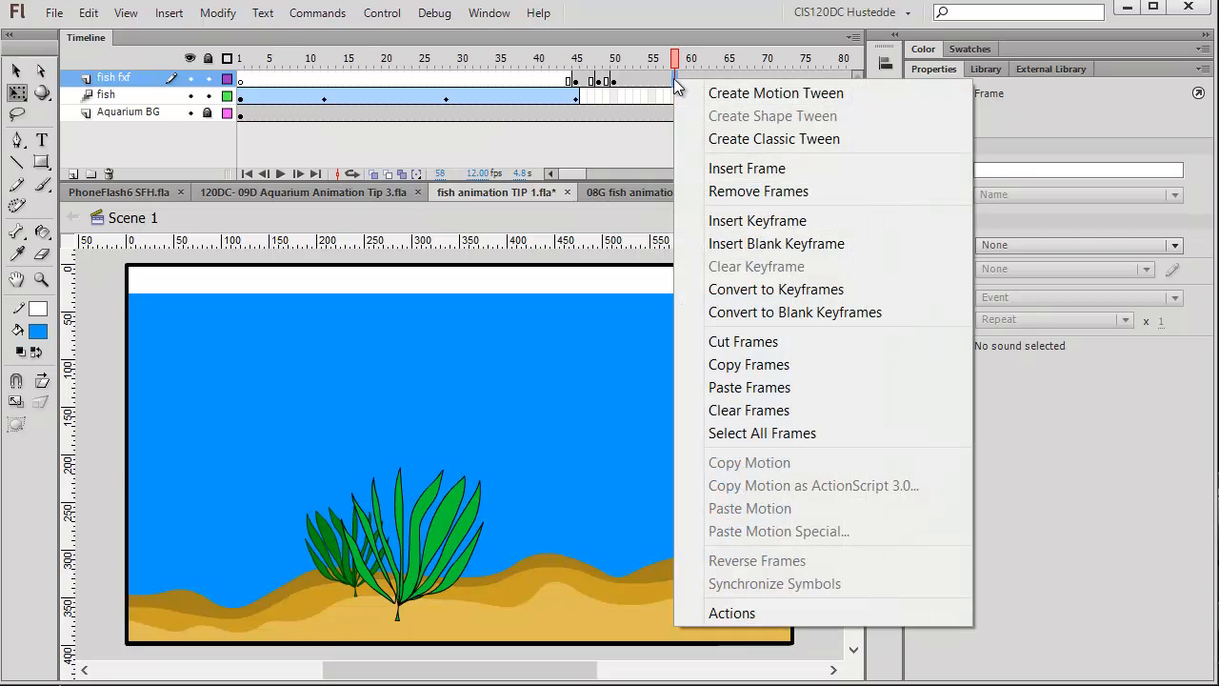
click(660, 83)
click(660, 82)
right_click(659, 82)
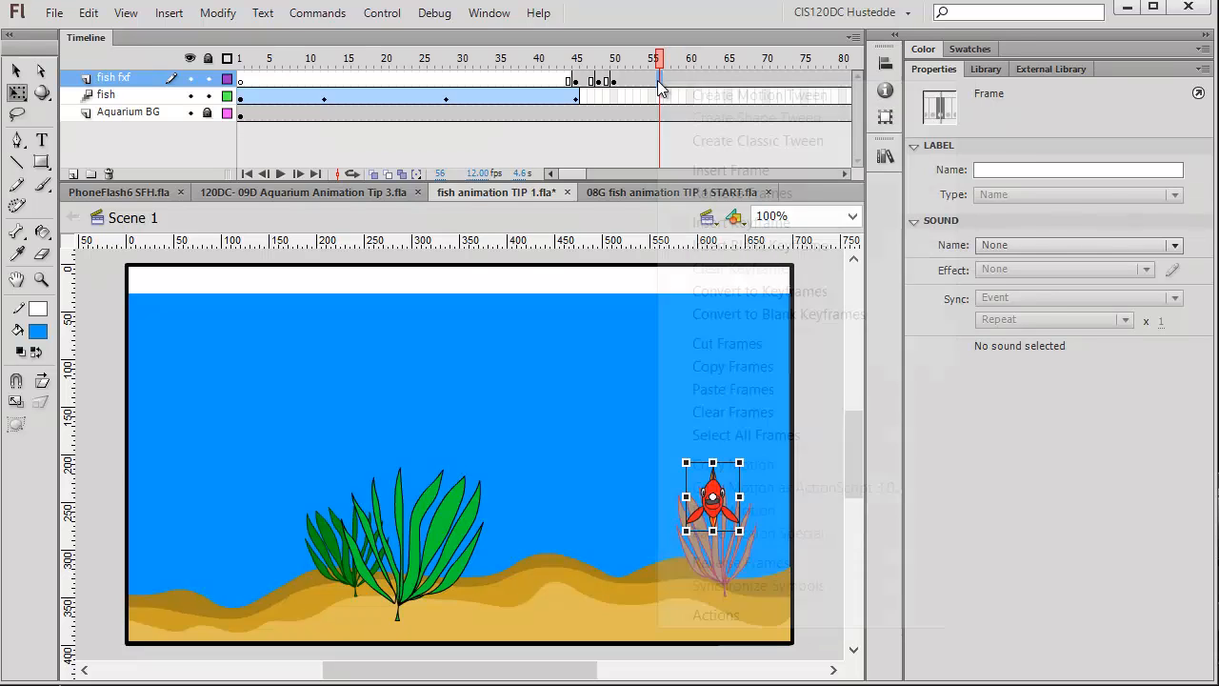
click(762, 222)
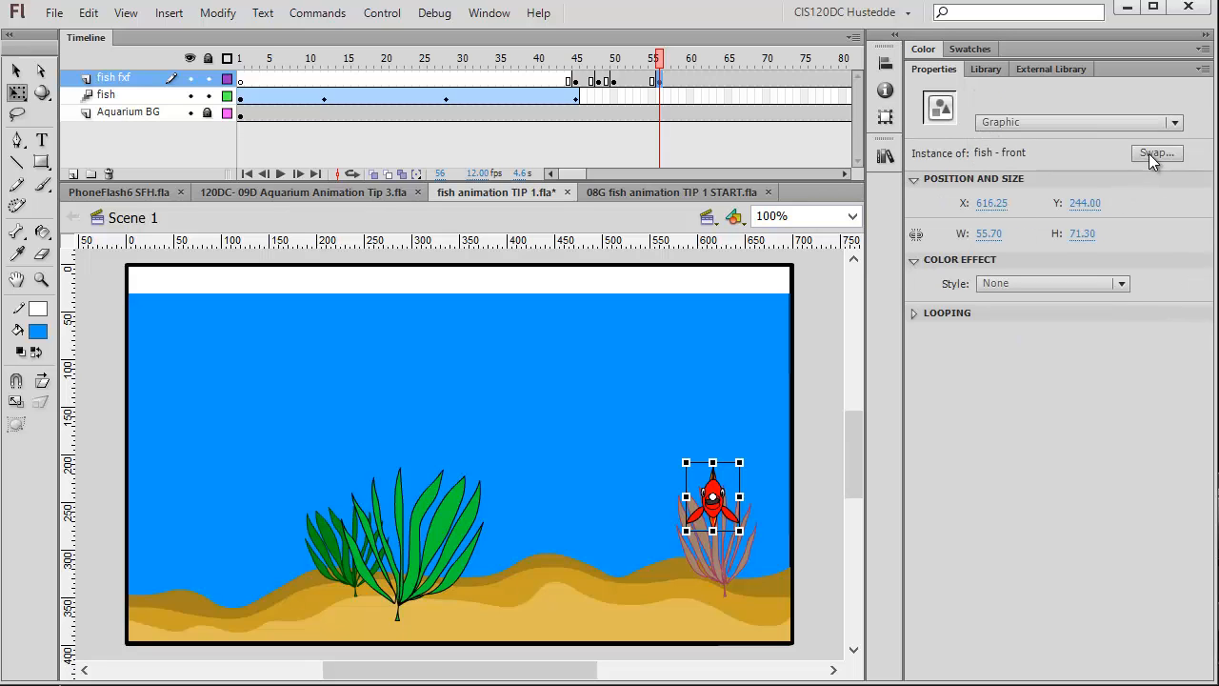
click(1154, 153)
click(572, 301)
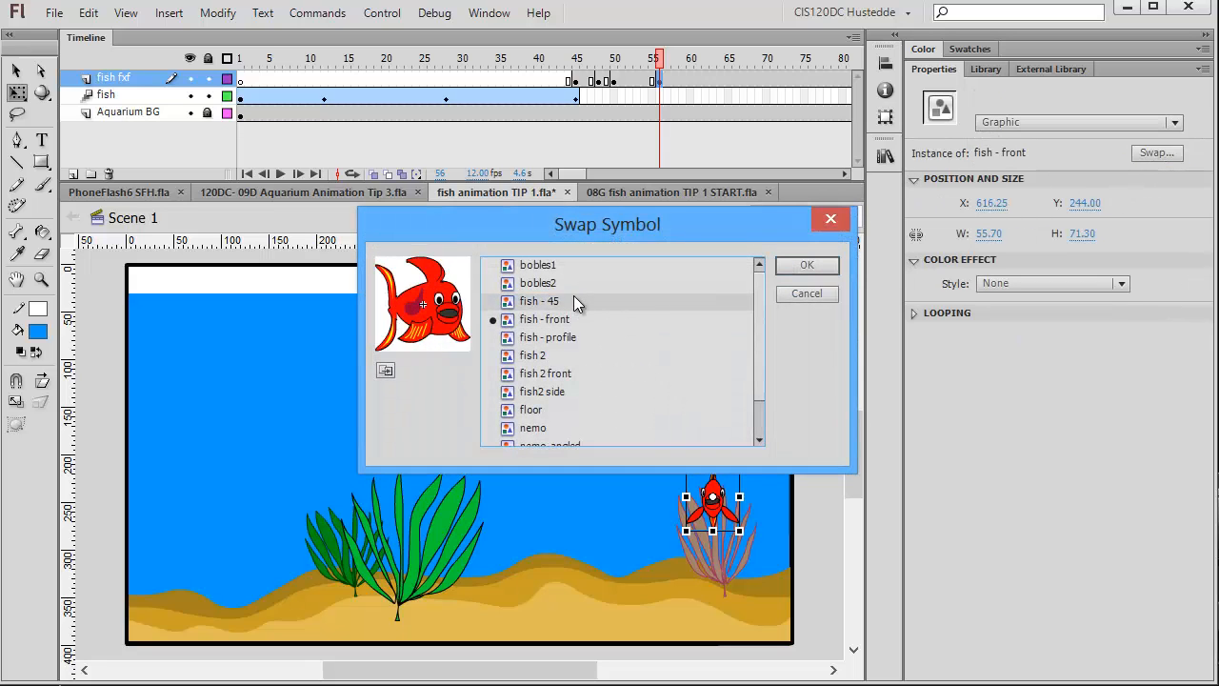
click(805, 266)
Flip the fish - 45 instance at frame 56 horizontally.
click(218, 14)
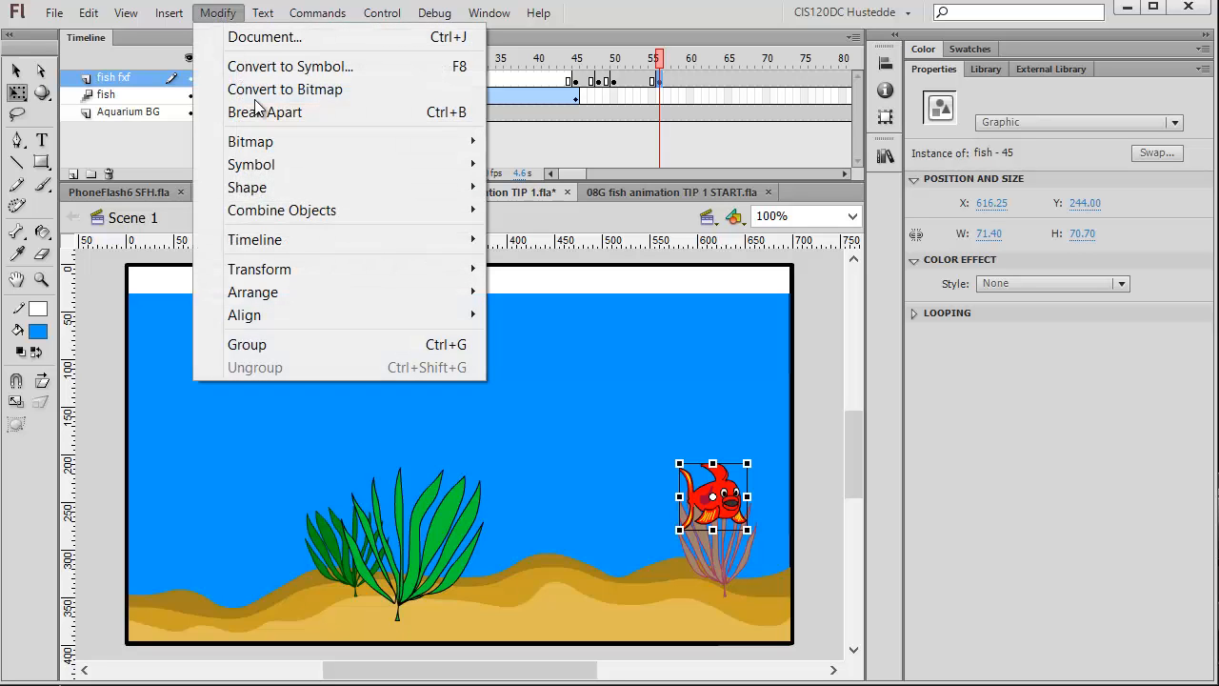
mouse_move(321, 270)
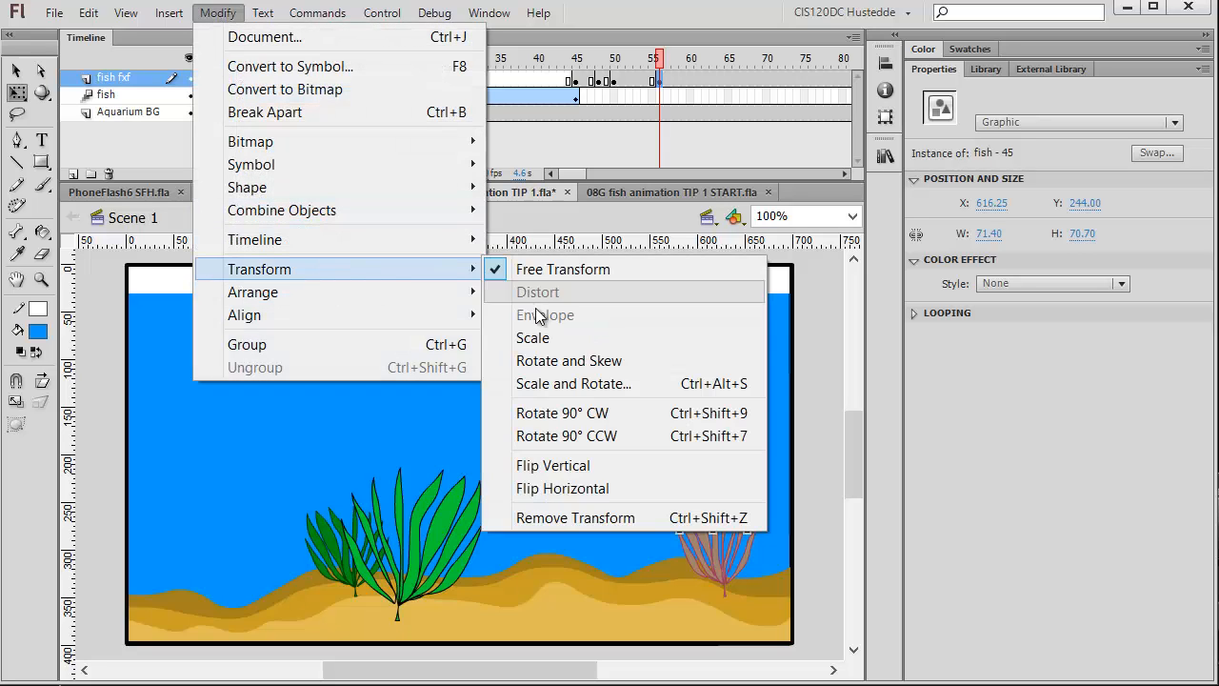
click(609, 489)
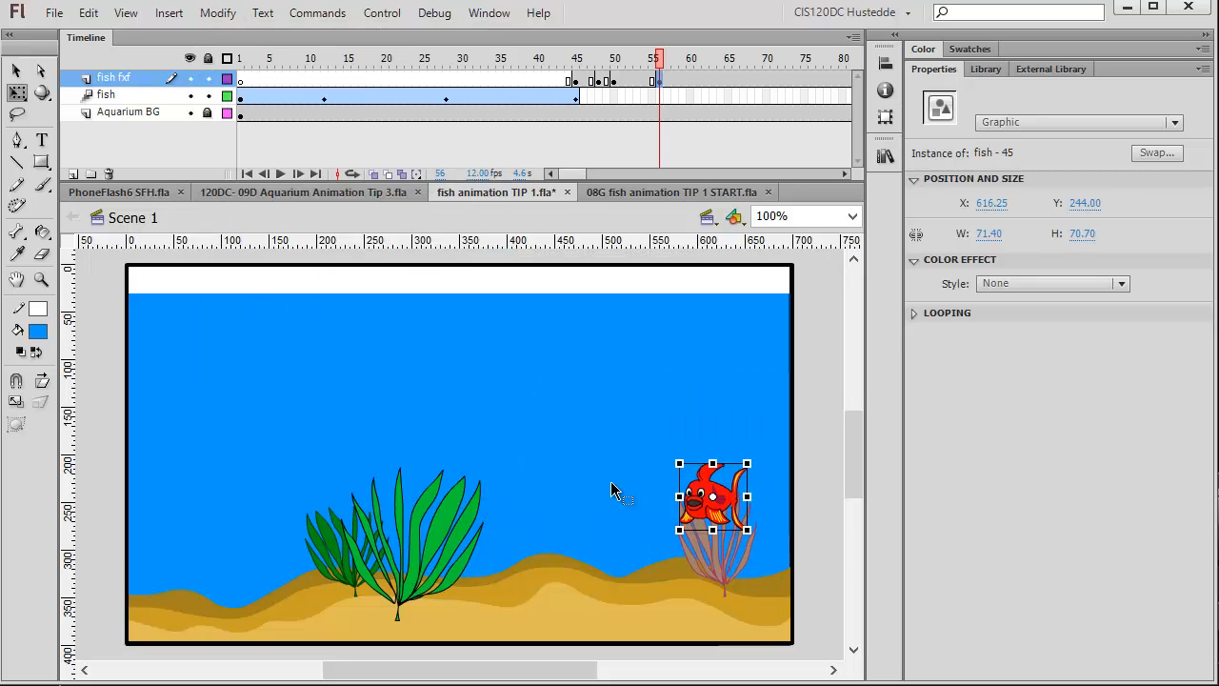
Insert a keyframe at frame 58 on the fish fxf layer and swap the fish instance to the fish - profile symbol.
click(683, 81)
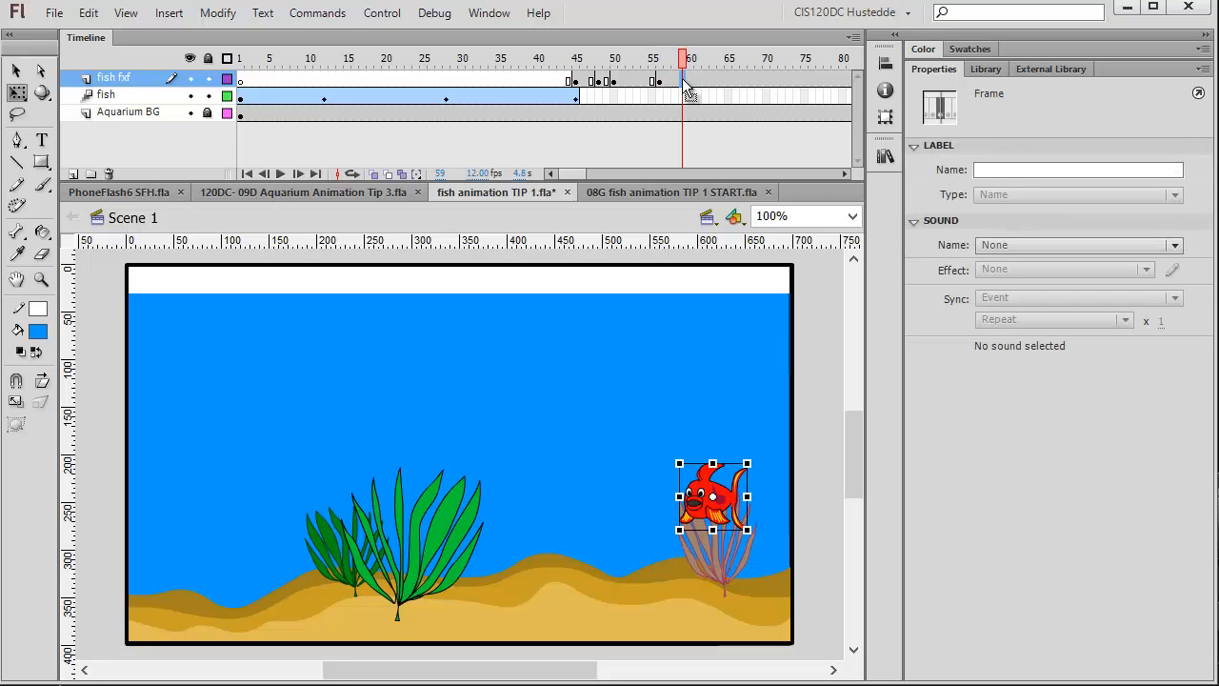
click(675, 81)
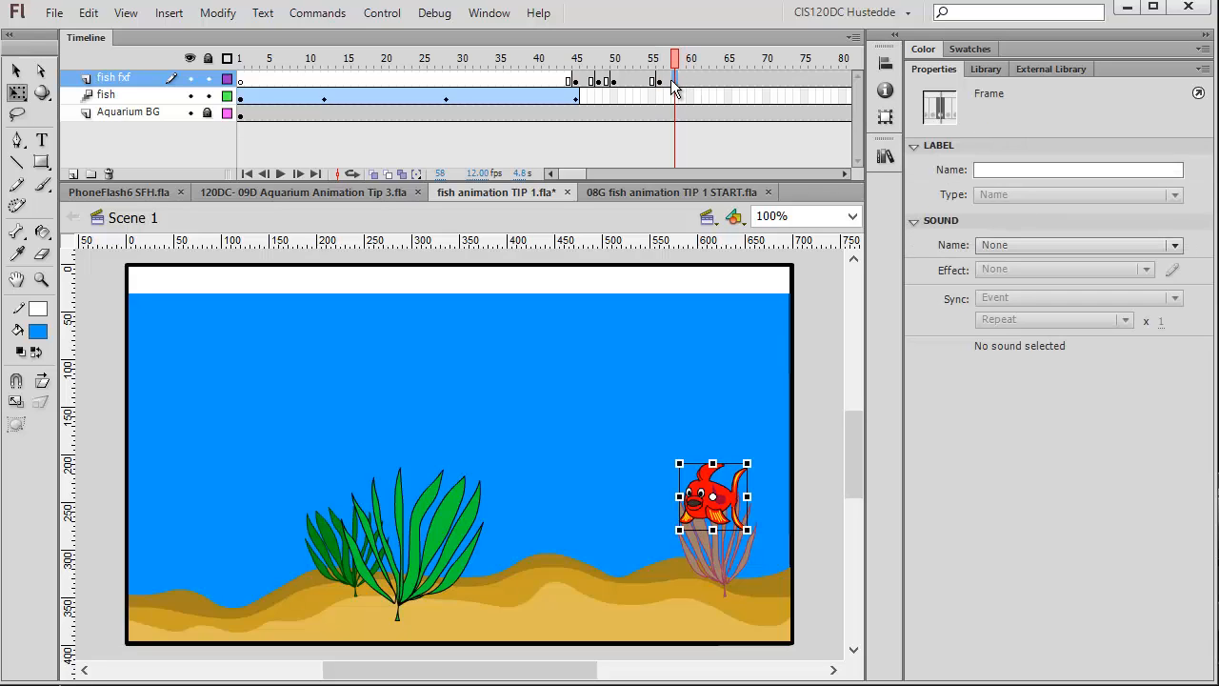
right_click(678, 84)
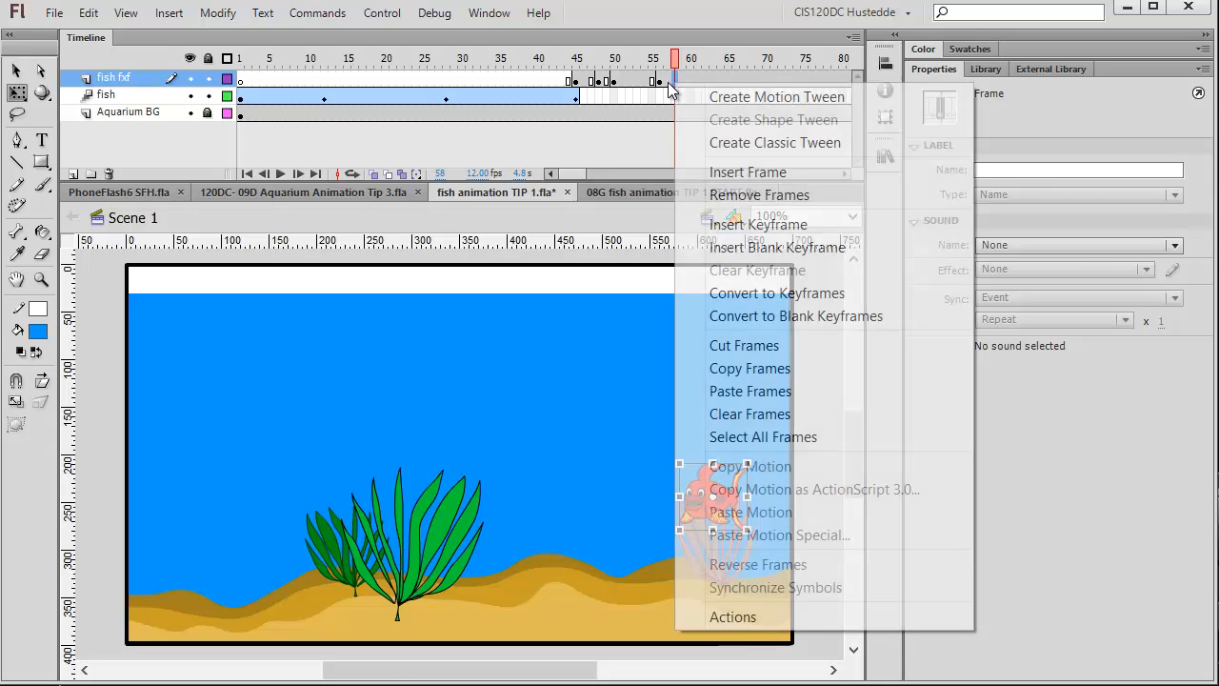
click(767, 226)
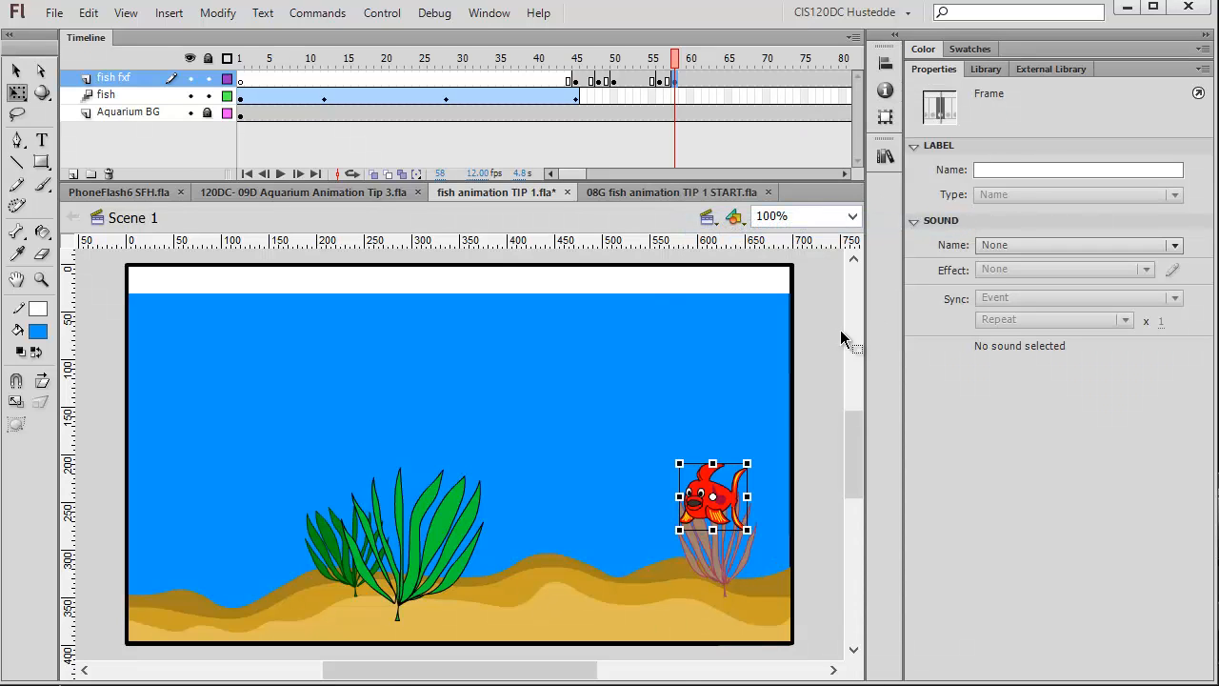
click(716, 508)
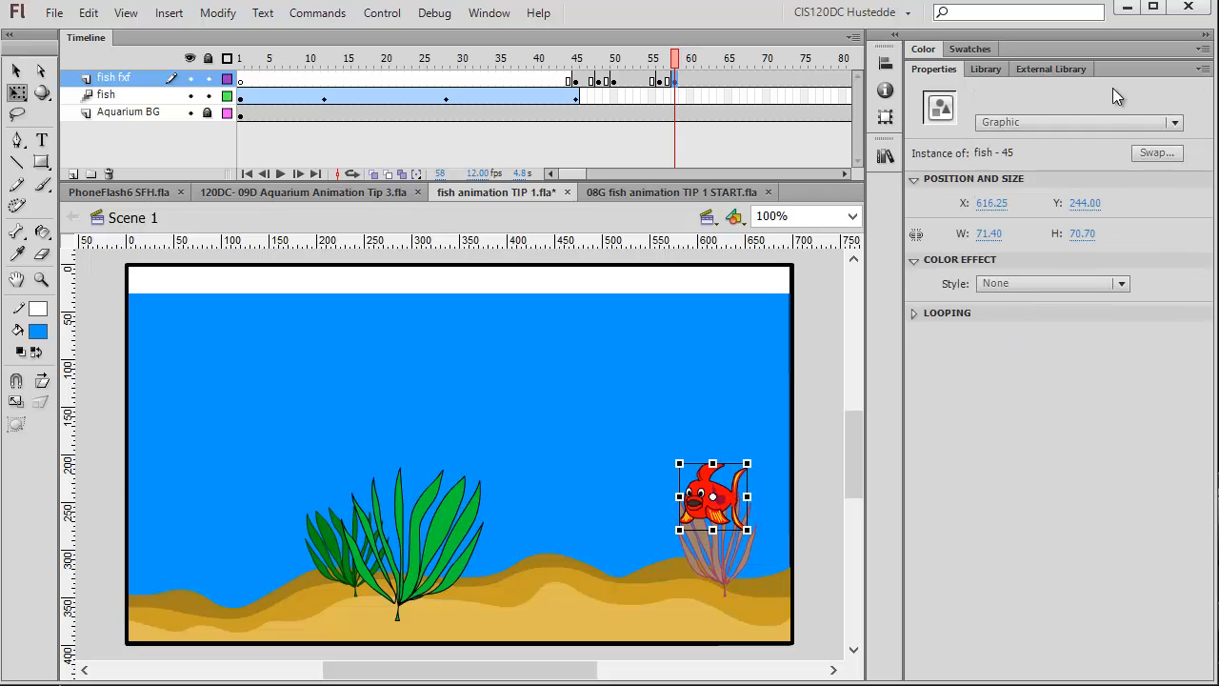
click(1157, 152)
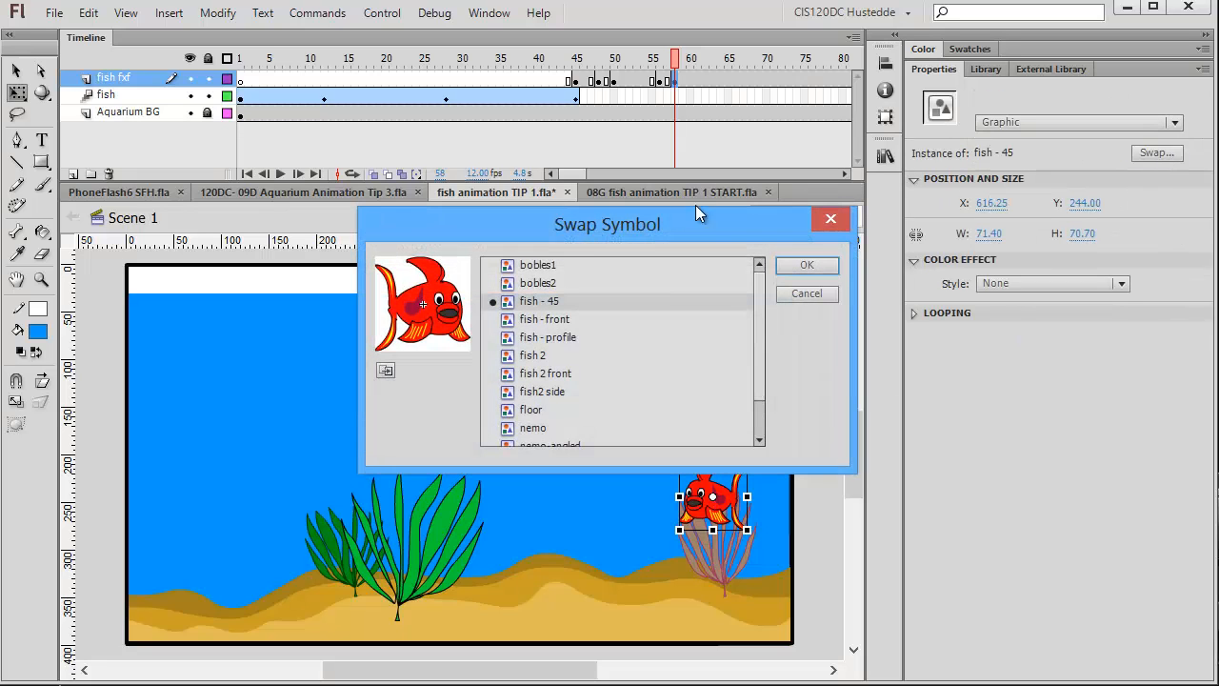
click(568, 339)
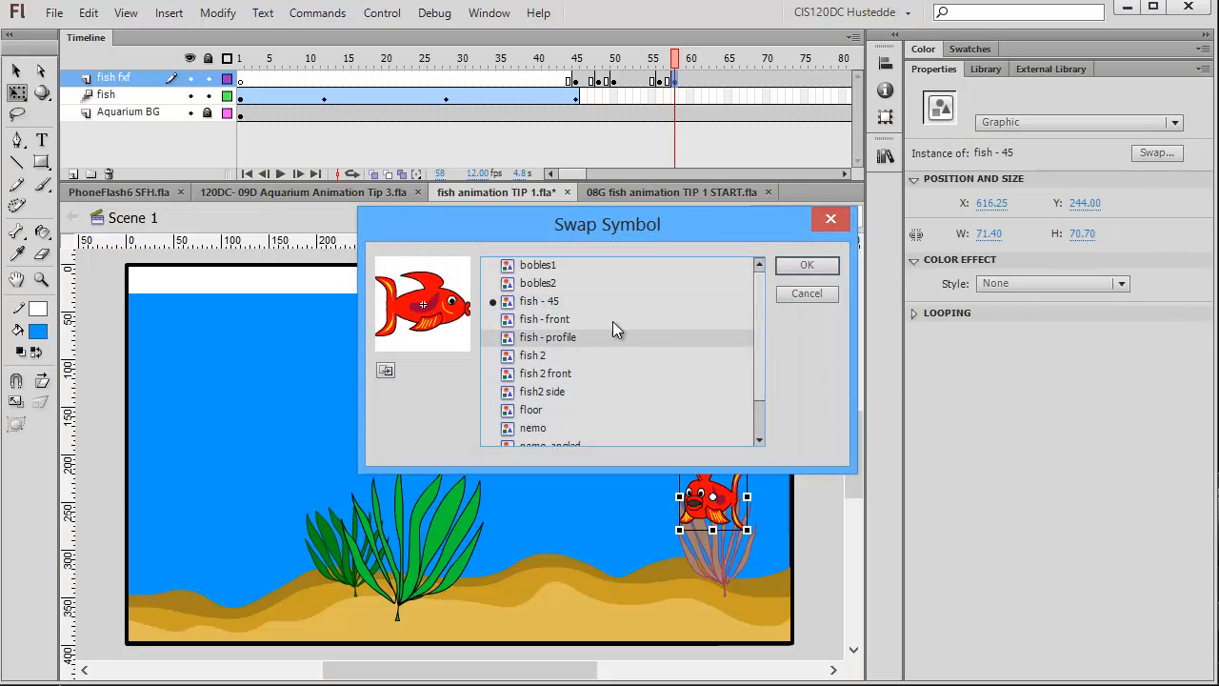
click(831, 269)
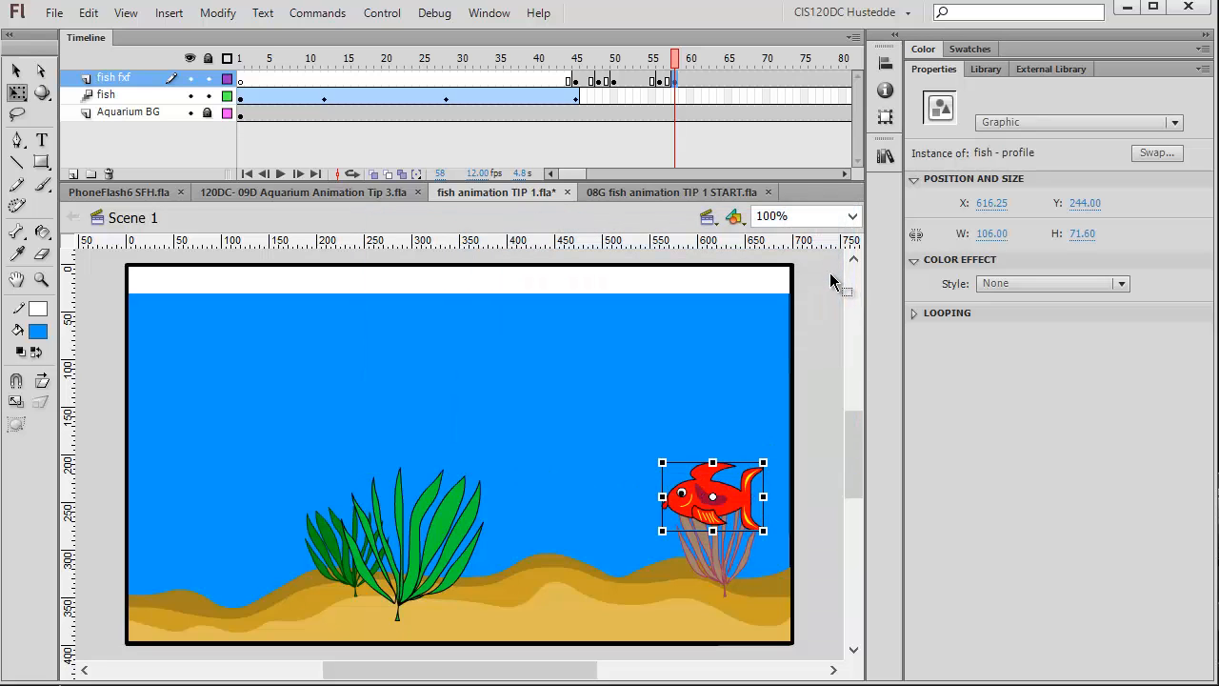
click(832, 319)
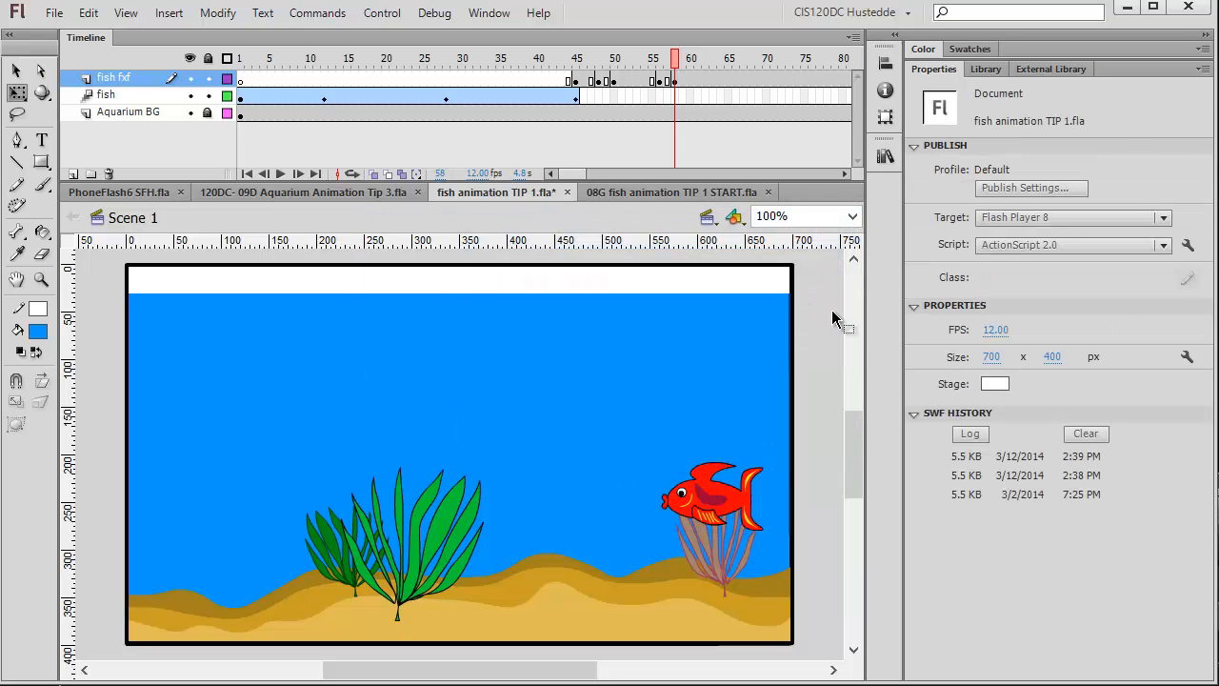
Remove the extra frames after frame 58 on the fish fxf layer.
click(682, 80)
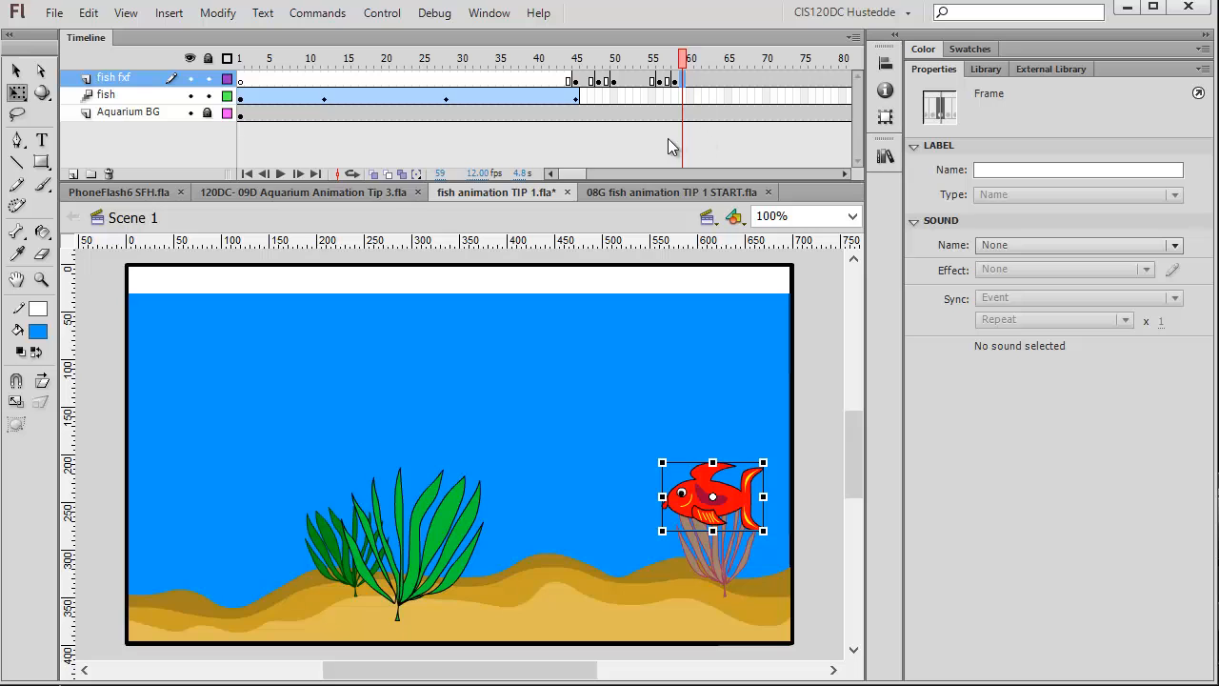
drag(587, 172, 629, 177)
click(503, 78)
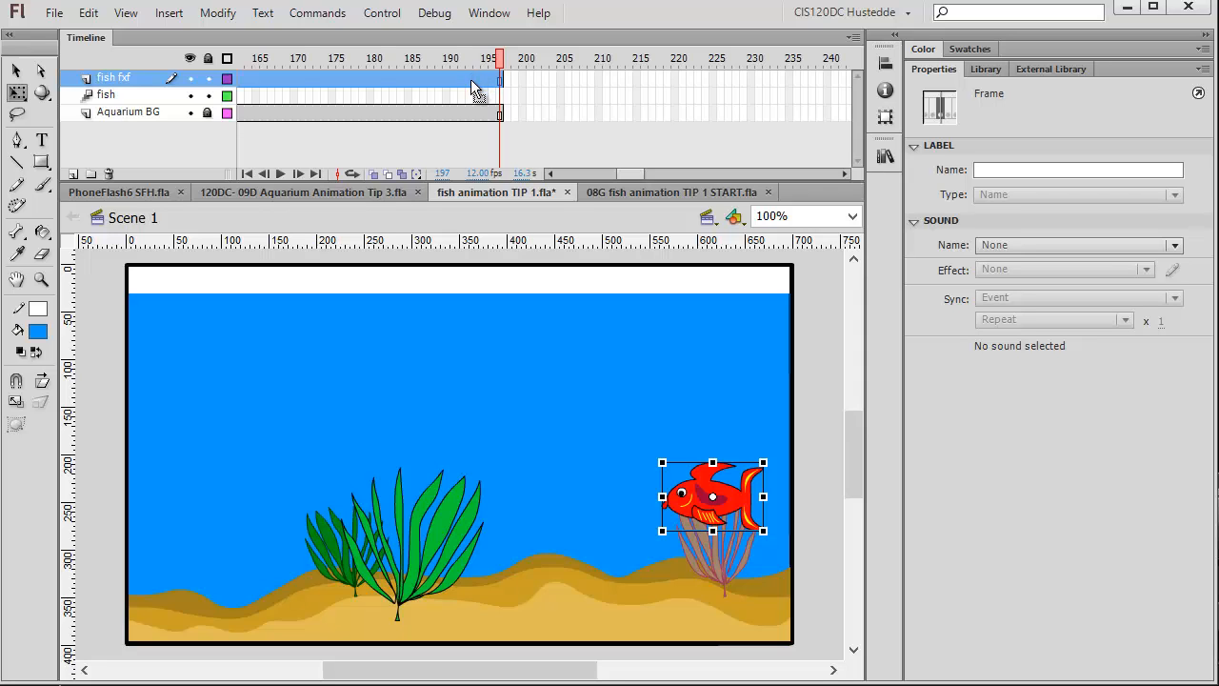
right_click(474, 87)
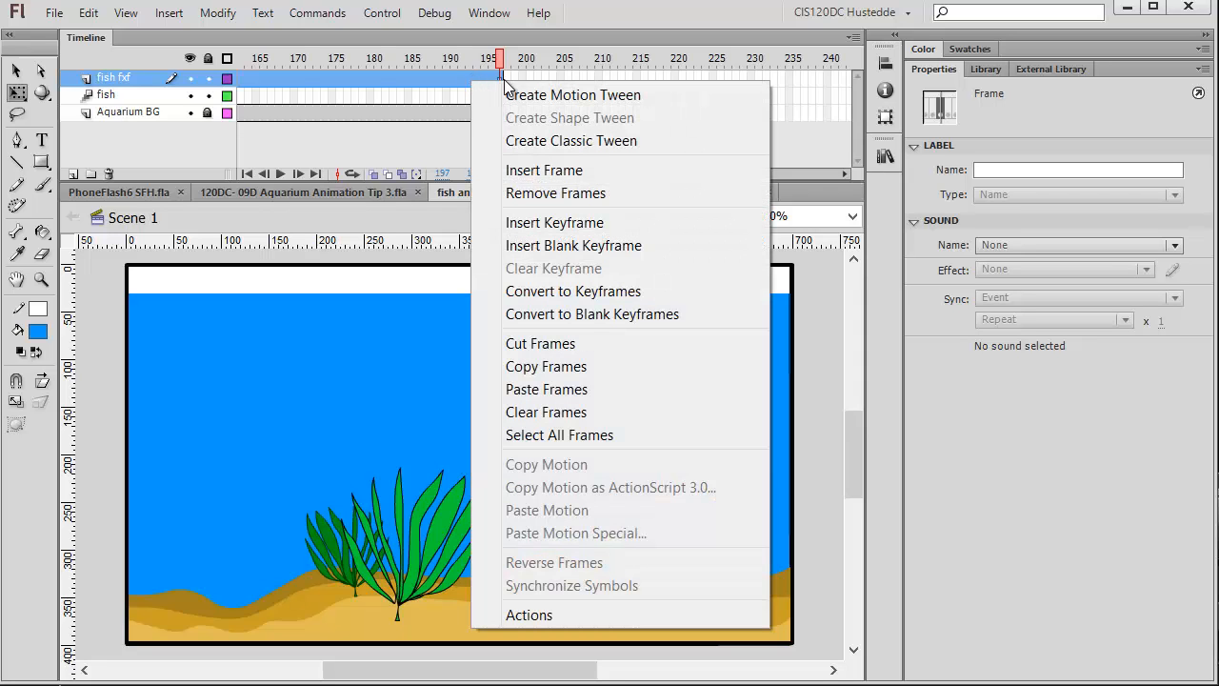
click(531, 193)
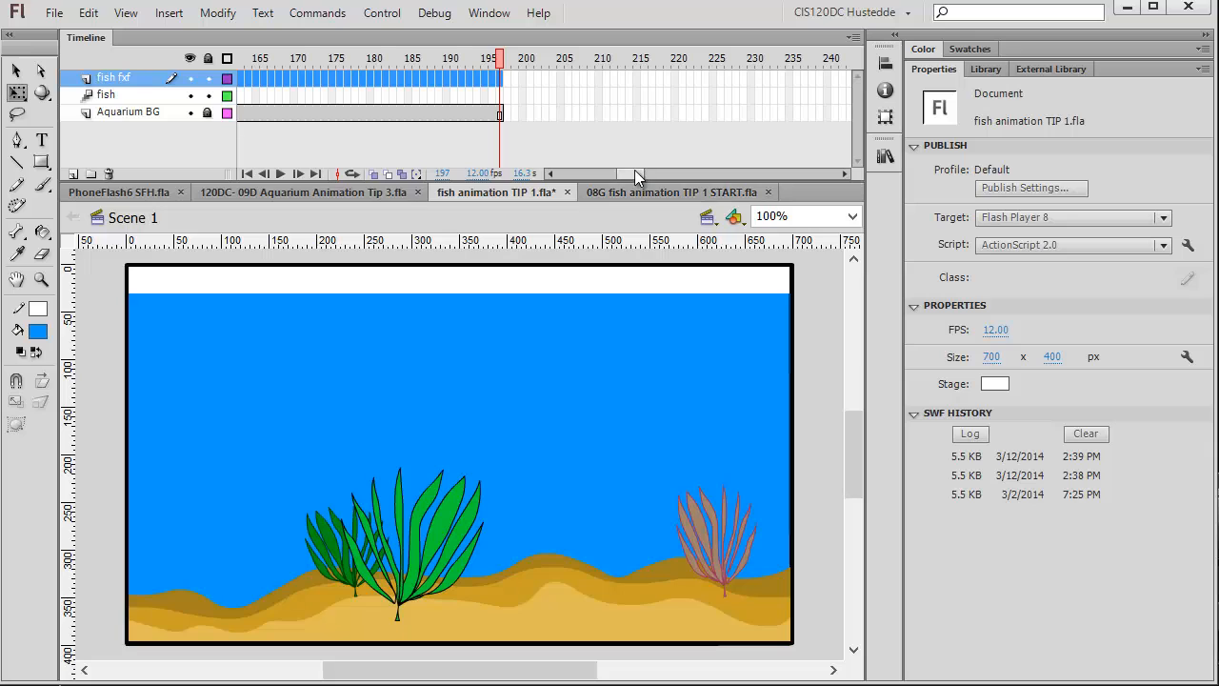
drag(632, 176, 585, 124)
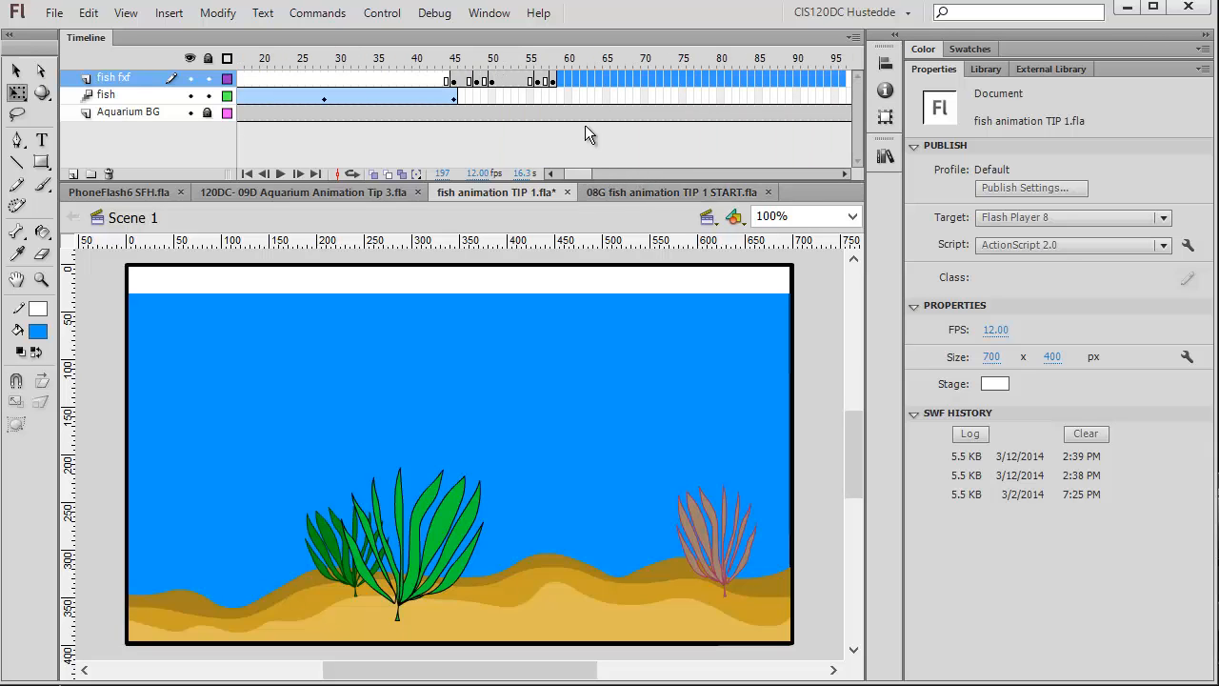
Insert a blank keyframe at frame 46 on the fish layer.
click(584, 95)
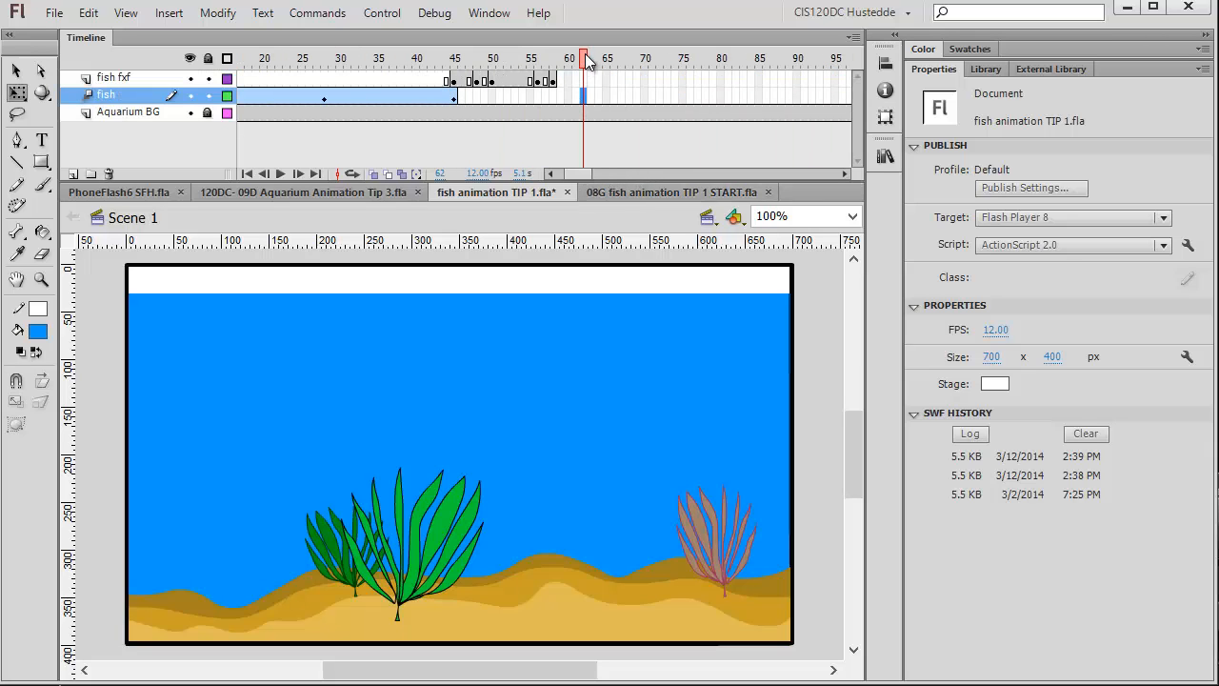
drag(588, 63, 678, 173)
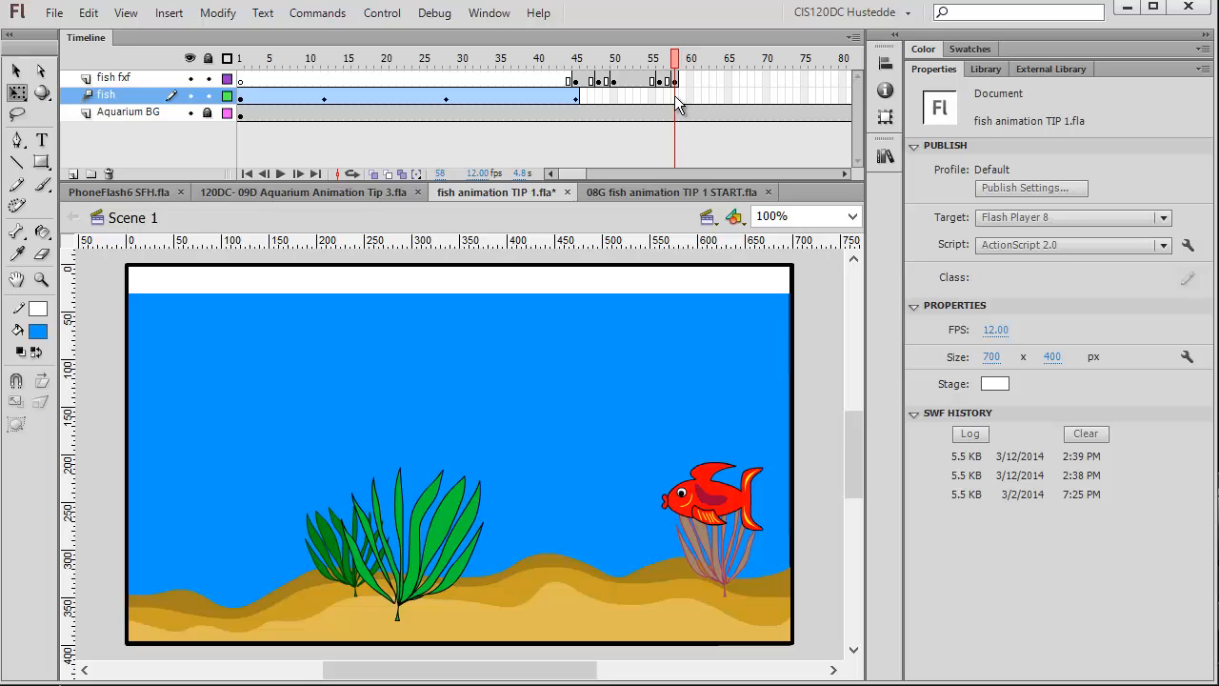
click(584, 97)
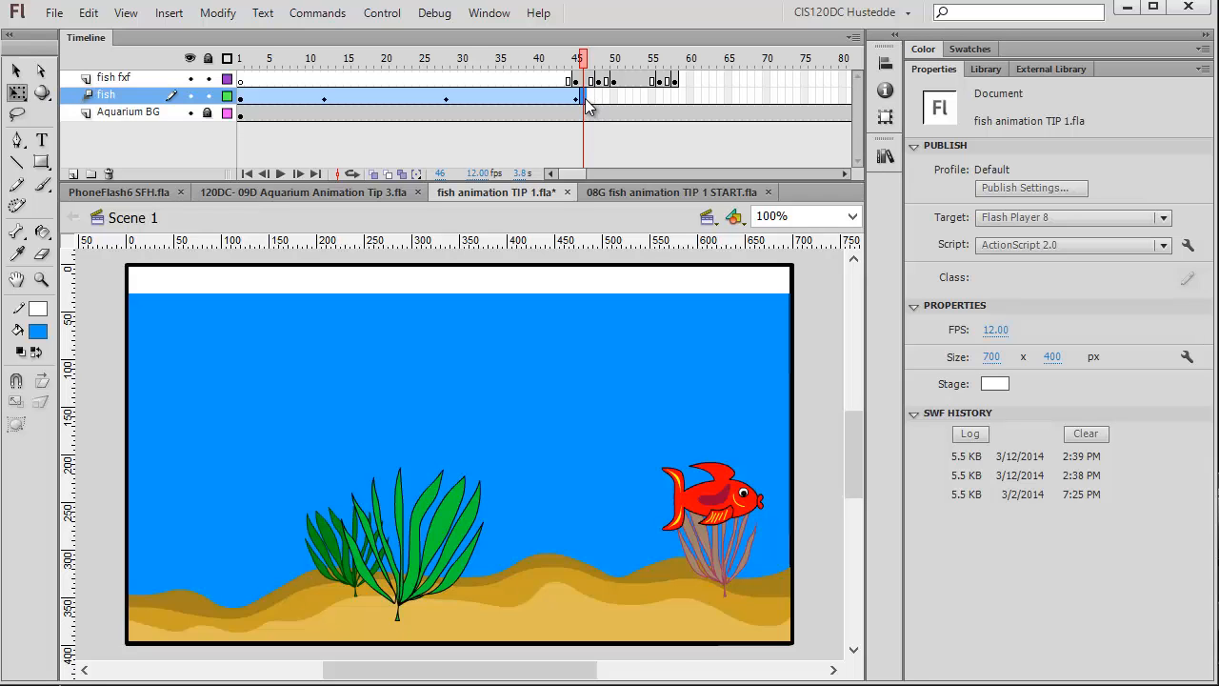
right_click(586, 98)
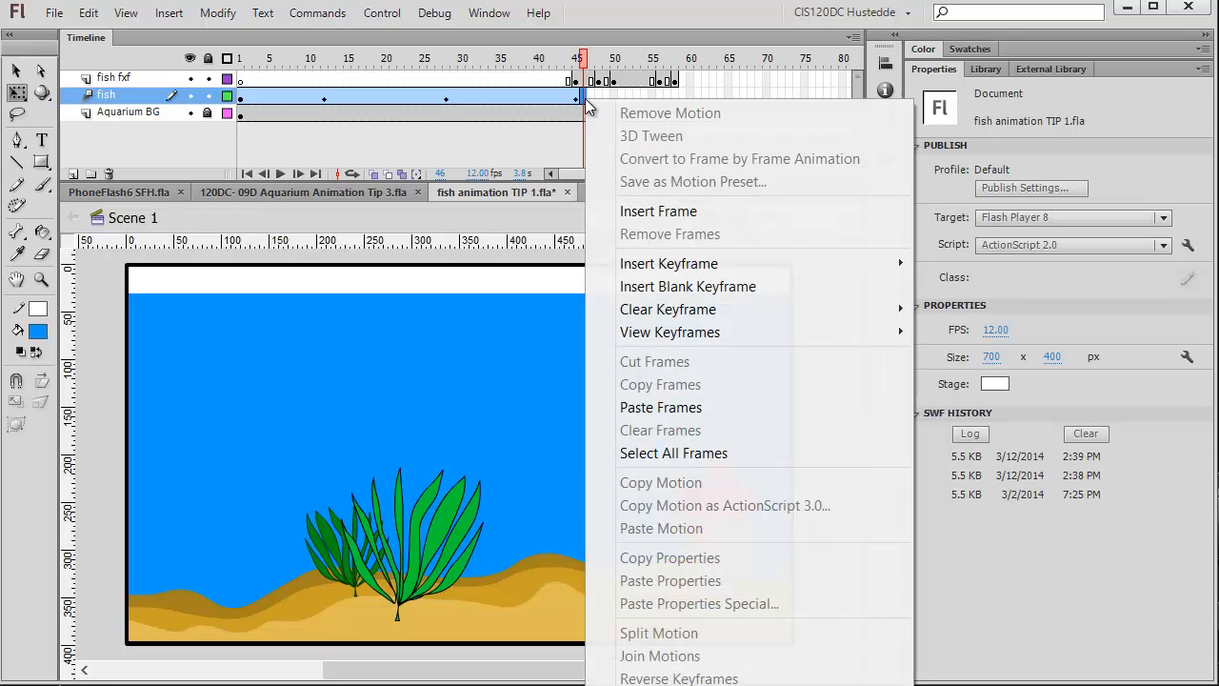
click(674, 287)
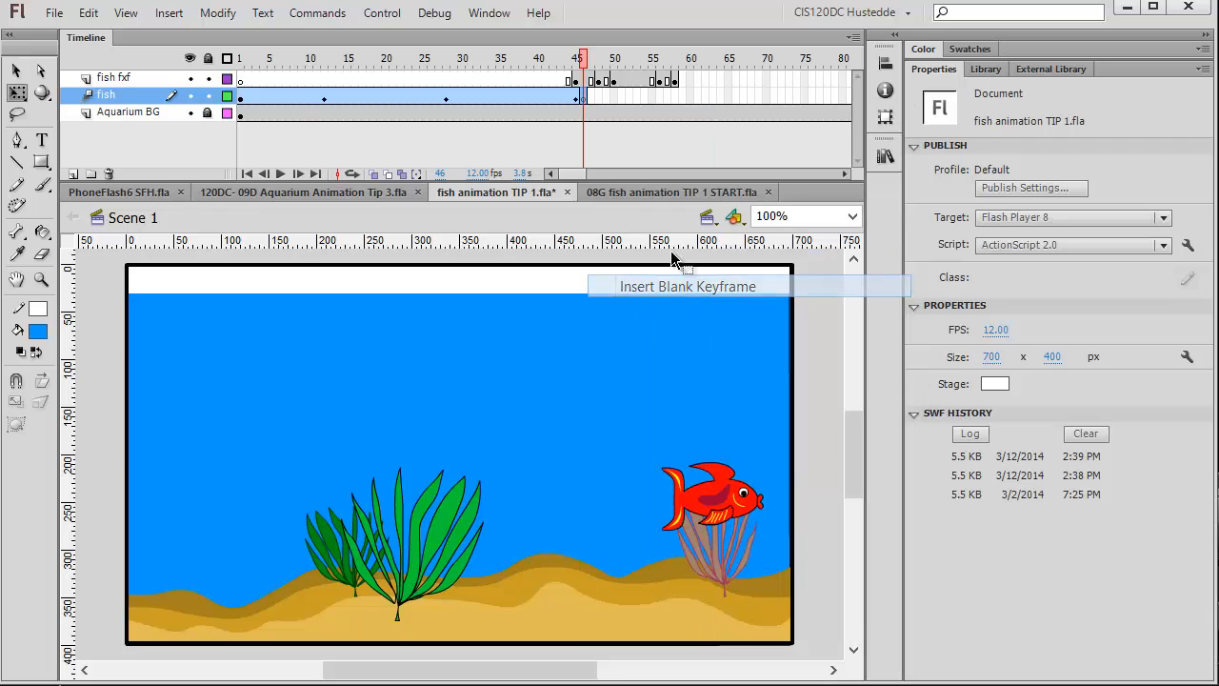
Insert a blank keyframe at frame 59 on the fish layer and place the fish - profile symbol from the library on the stage.
click(682, 97)
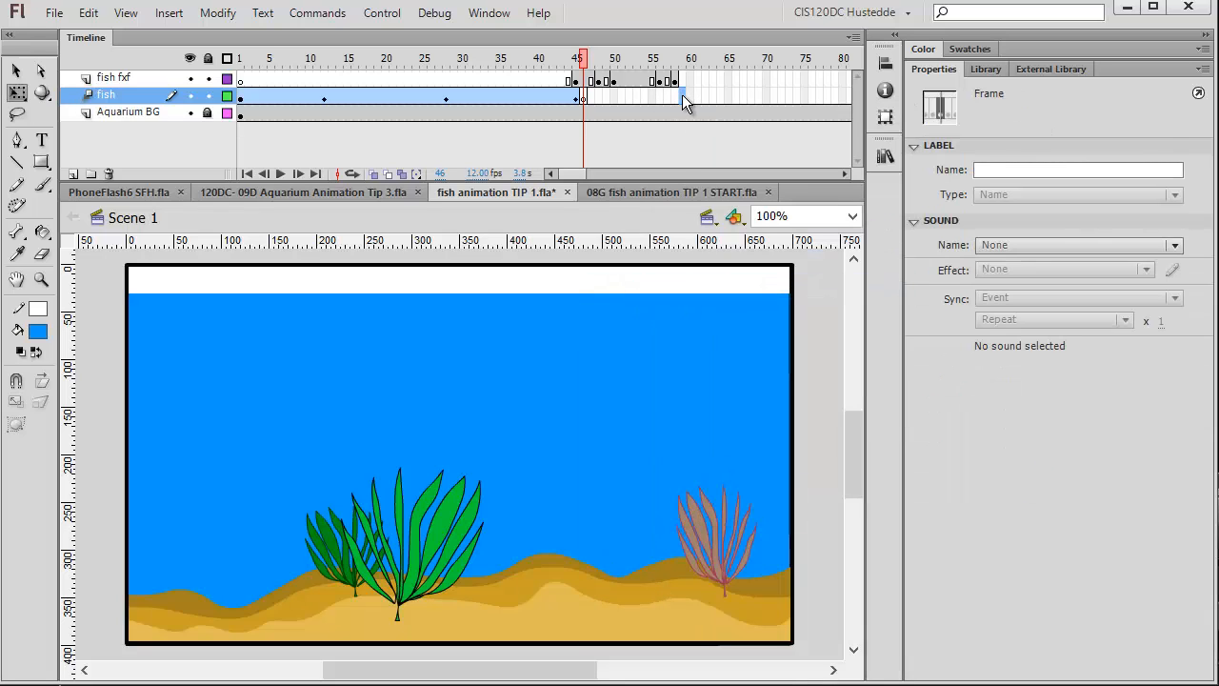
right_click(682, 95)
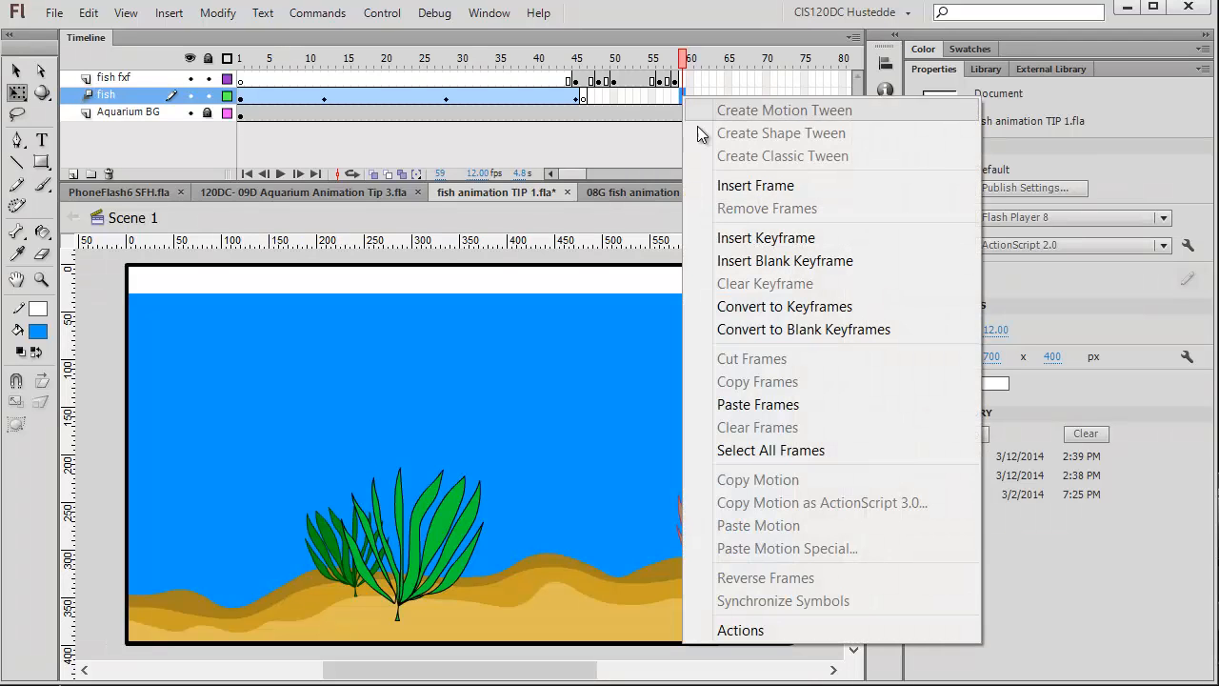
click(746, 263)
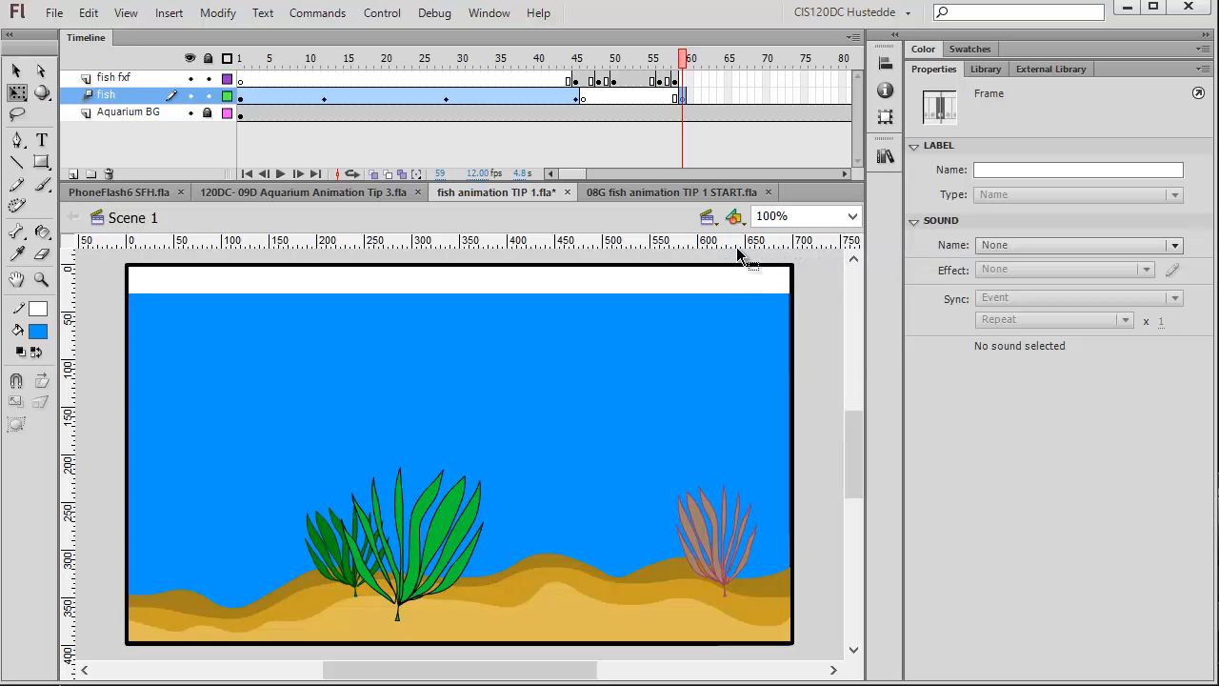
click(983, 69)
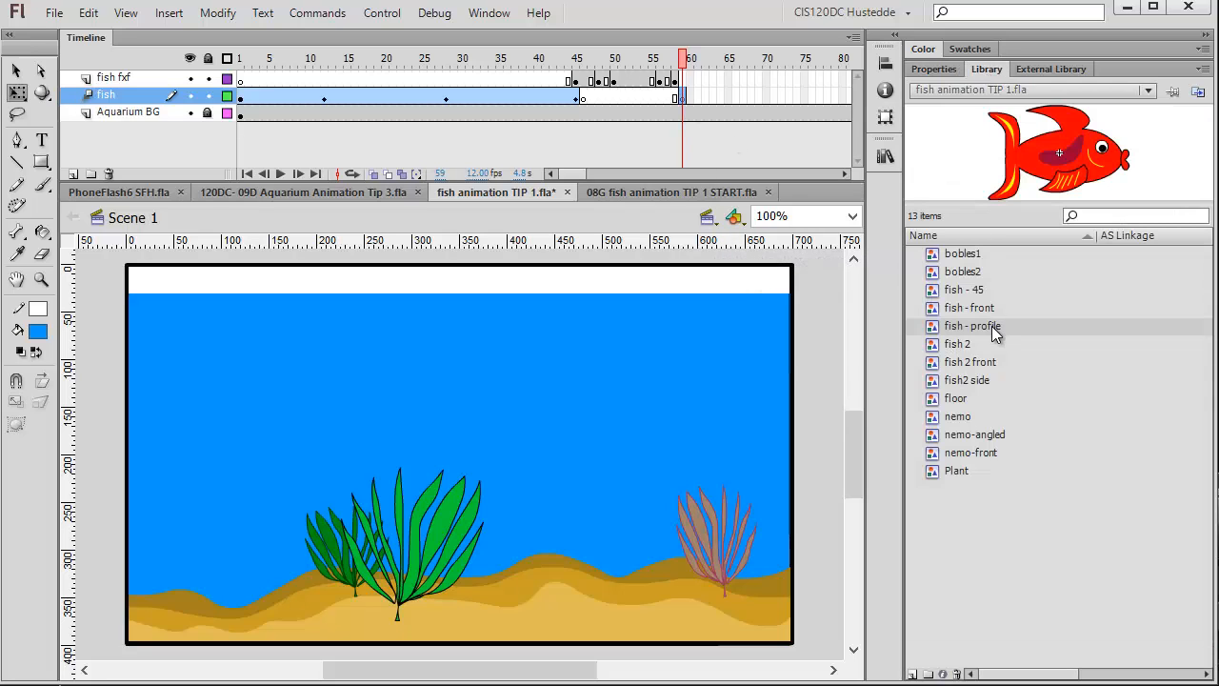
drag(991, 326, 482, 427)
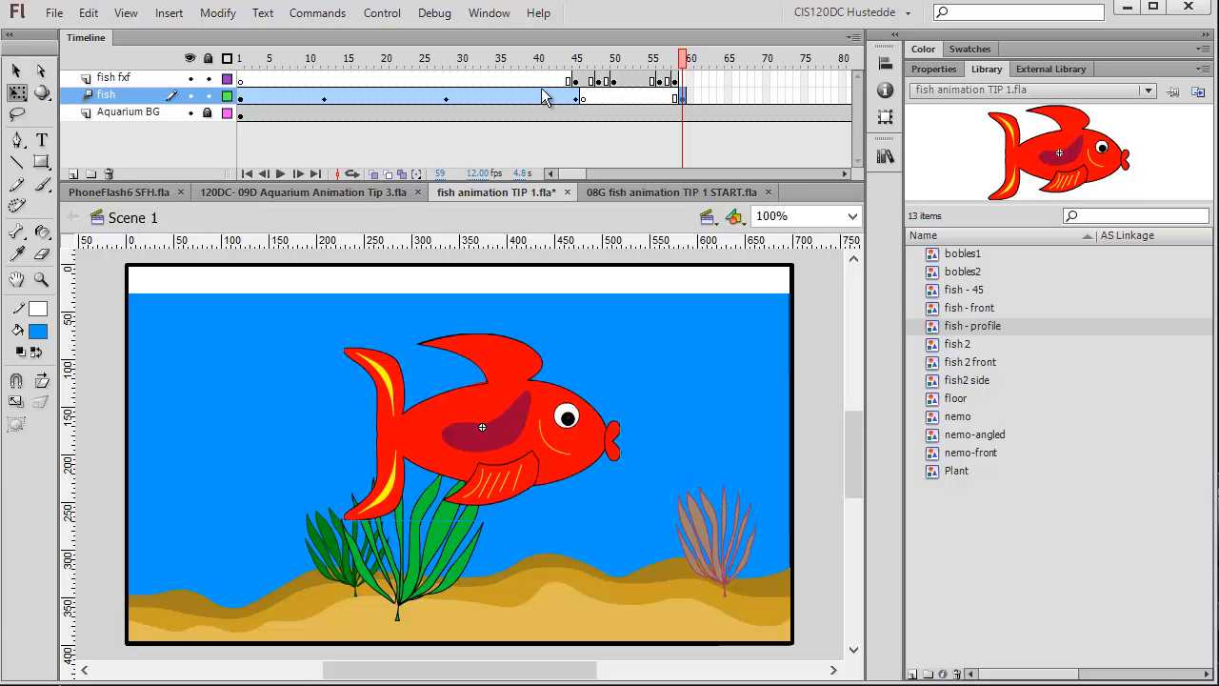
Flip the new fish - profile instance horizontally.
click(217, 12)
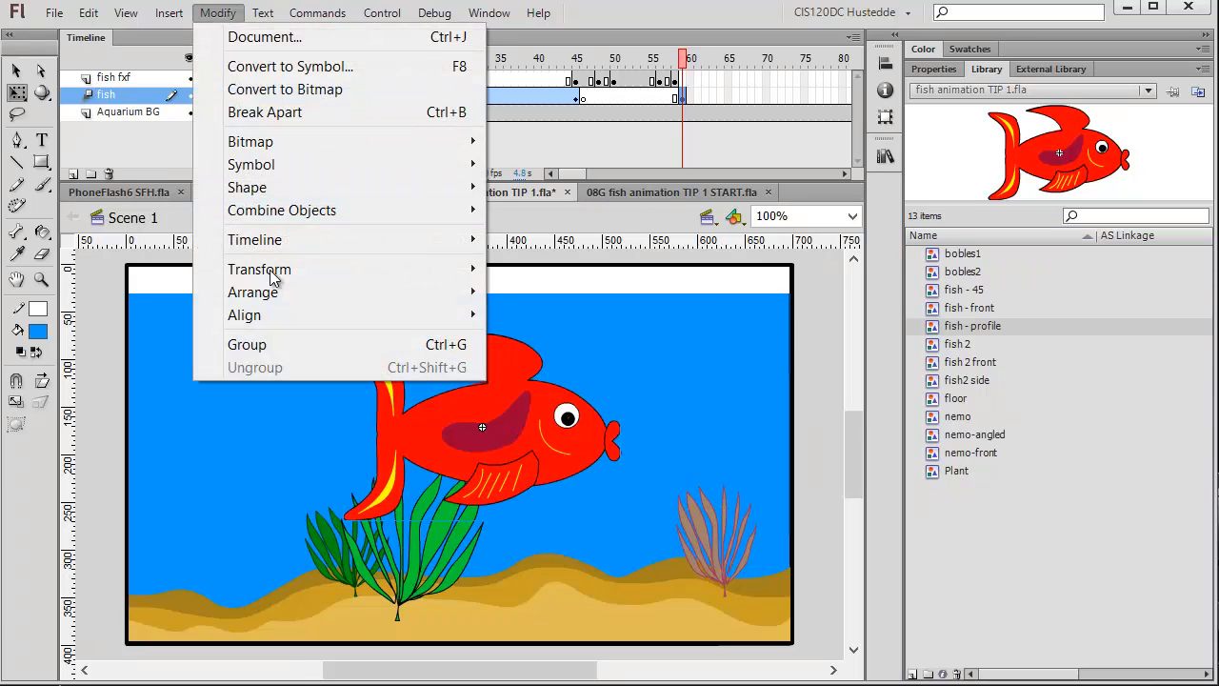
mouse_move(273, 276)
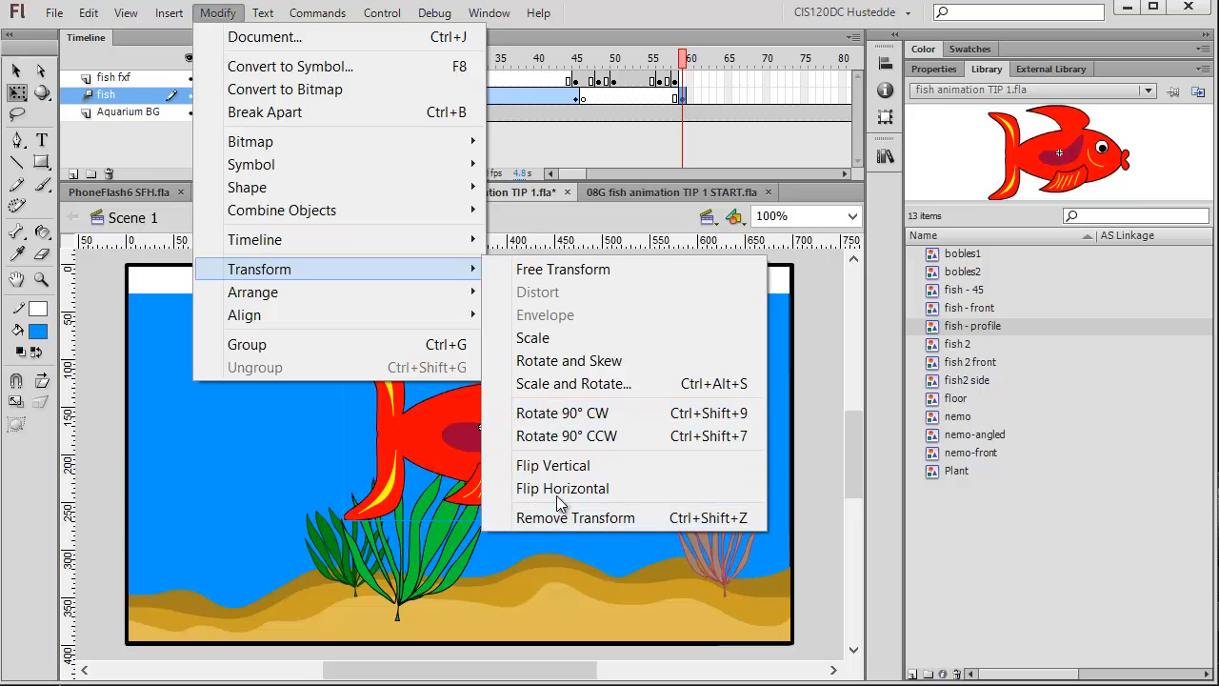
click(558, 490)
Scale the fish - profile instance down and move it beside the pink plant on the right.
key(q)
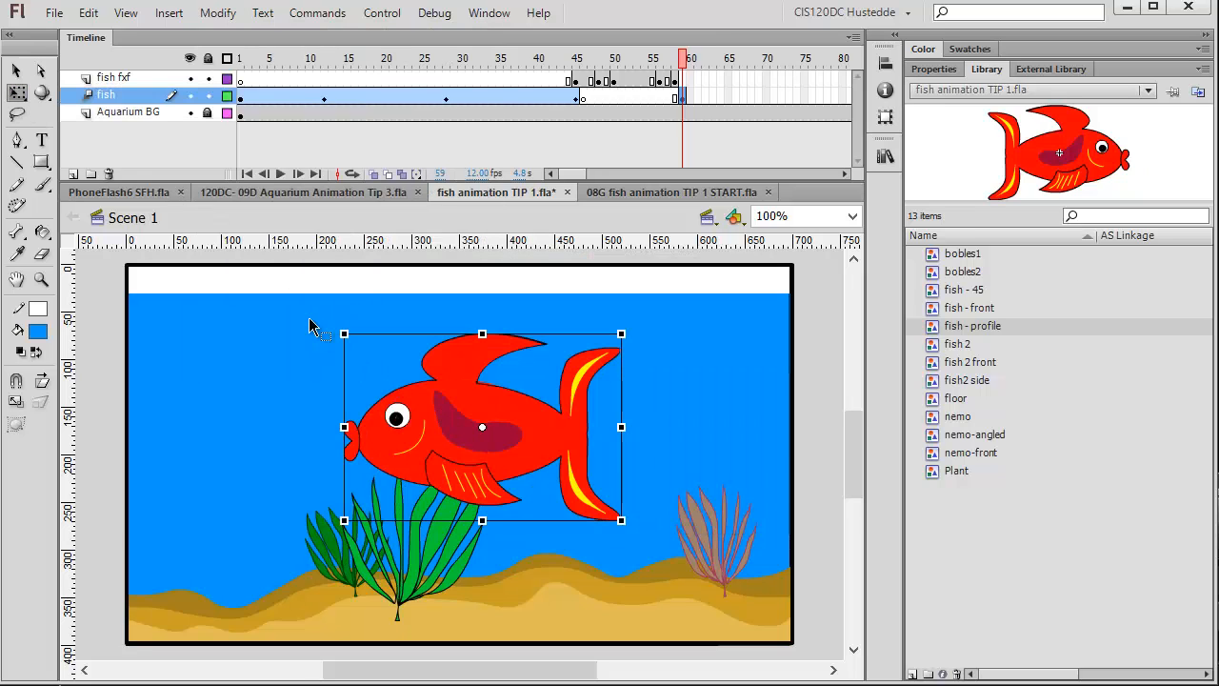
drag(343, 334, 423, 388)
drag(493, 440, 715, 530)
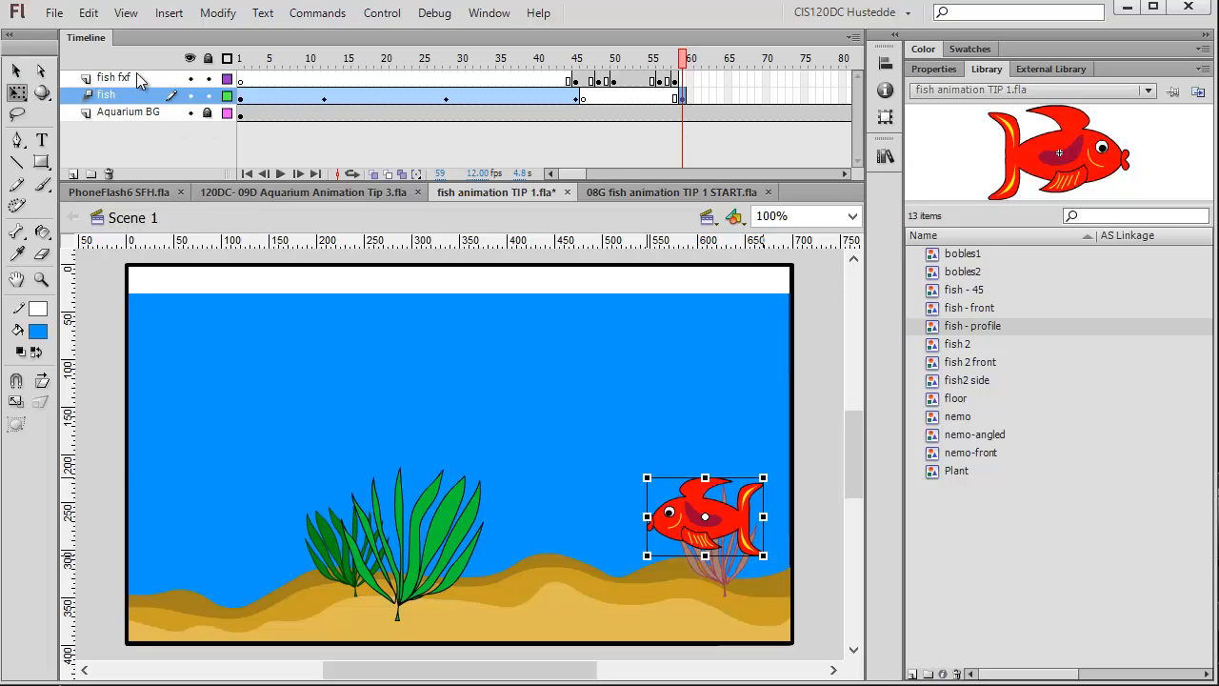
Hide the fish layer and drag two vertical guides and one horizontal guide along the edges of the fish at frame 58.
click(208, 96)
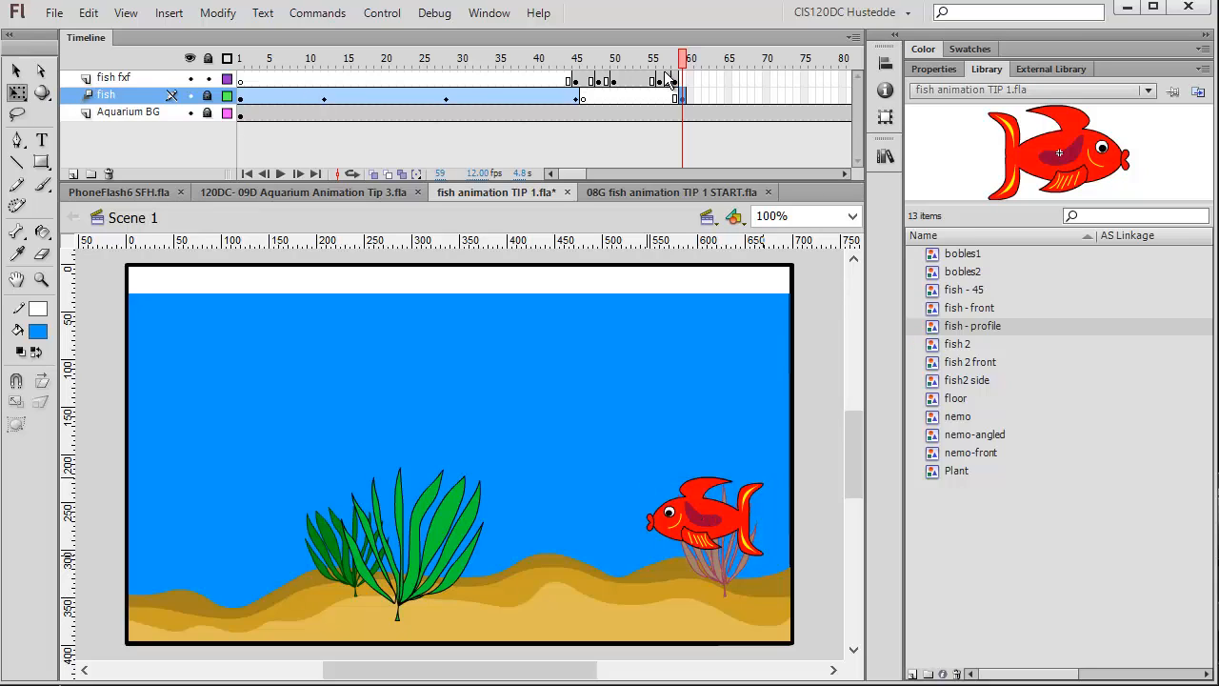
click(189, 95)
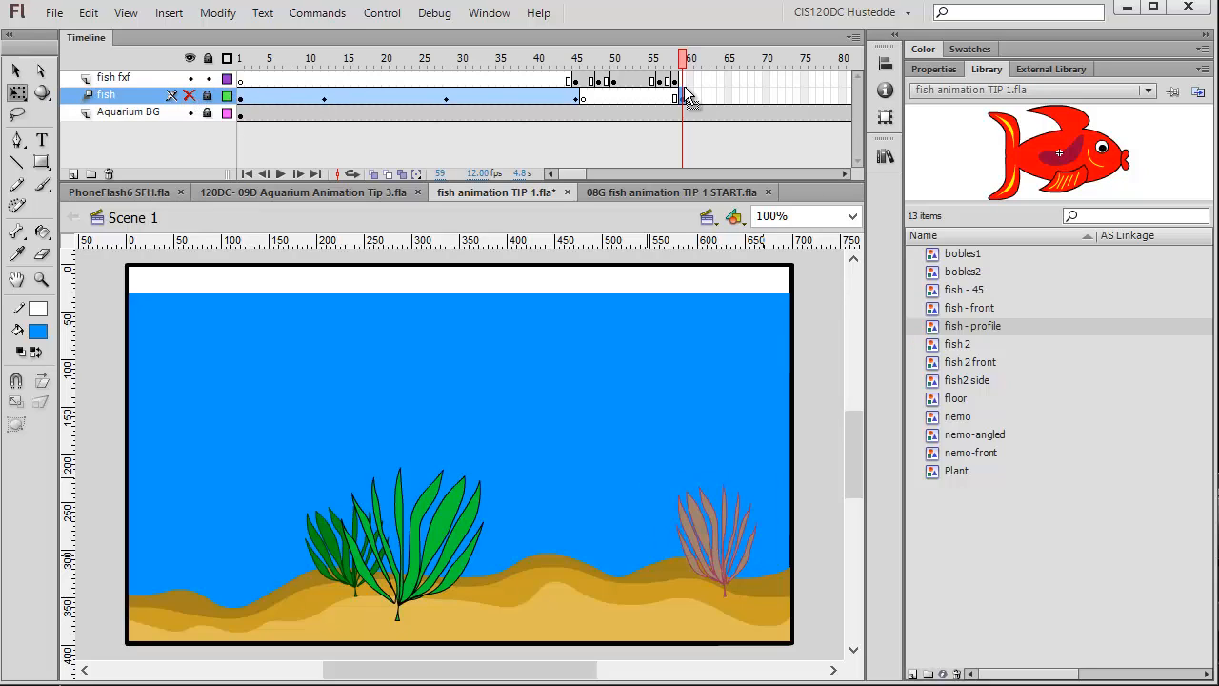
click(683, 82)
right_click(683, 82)
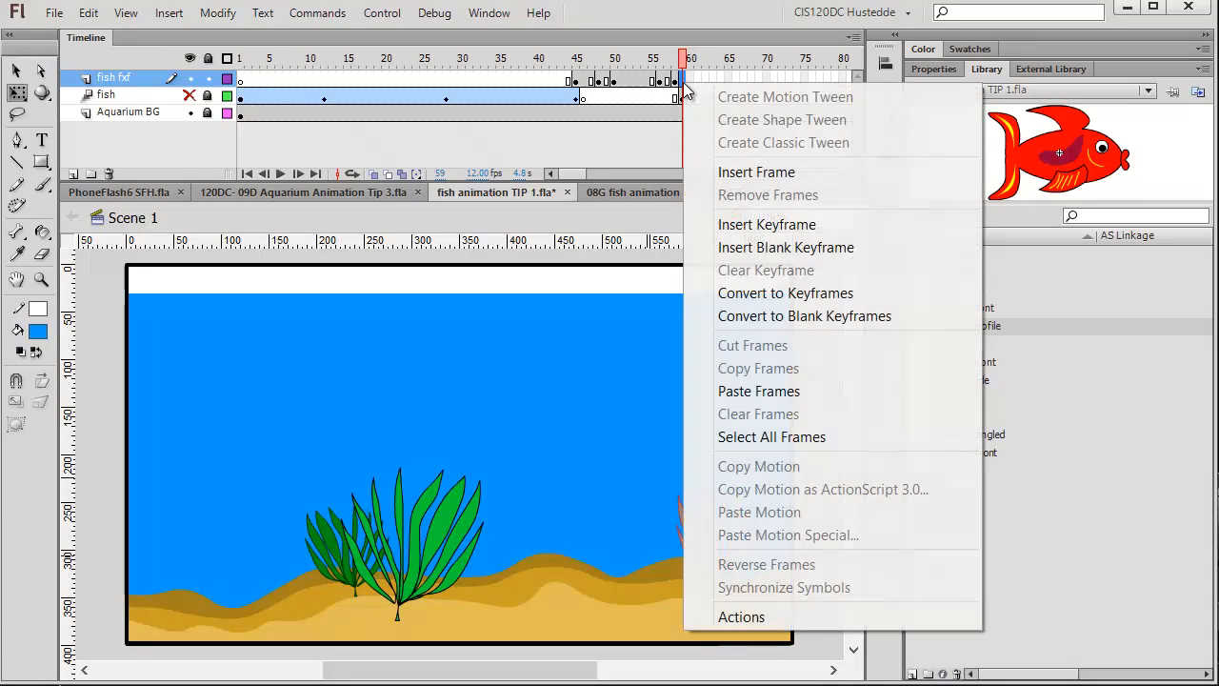
click(665, 34)
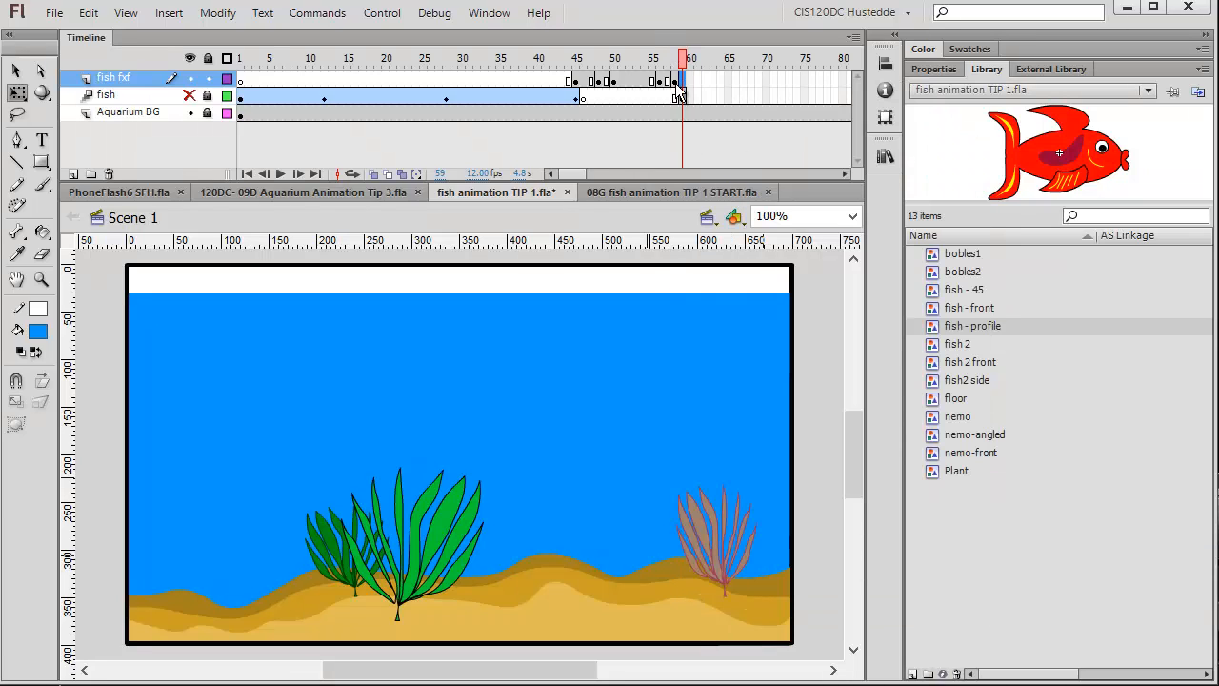
click(675, 82)
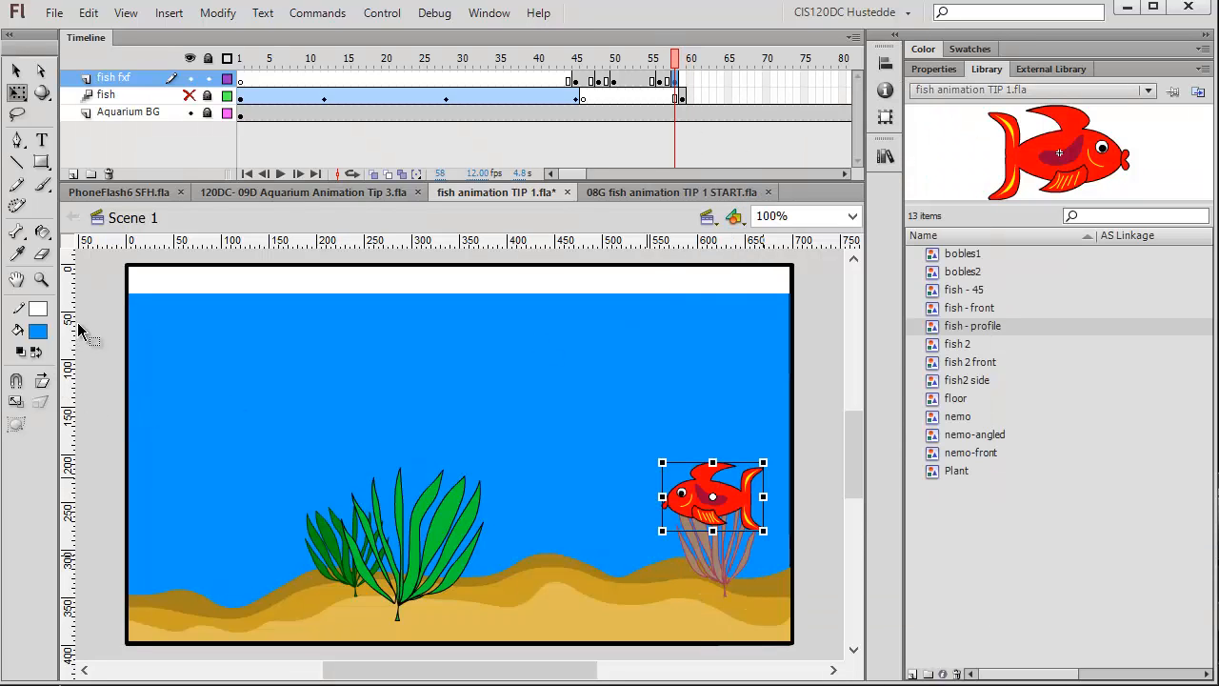
drag(74, 328, 665, 486)
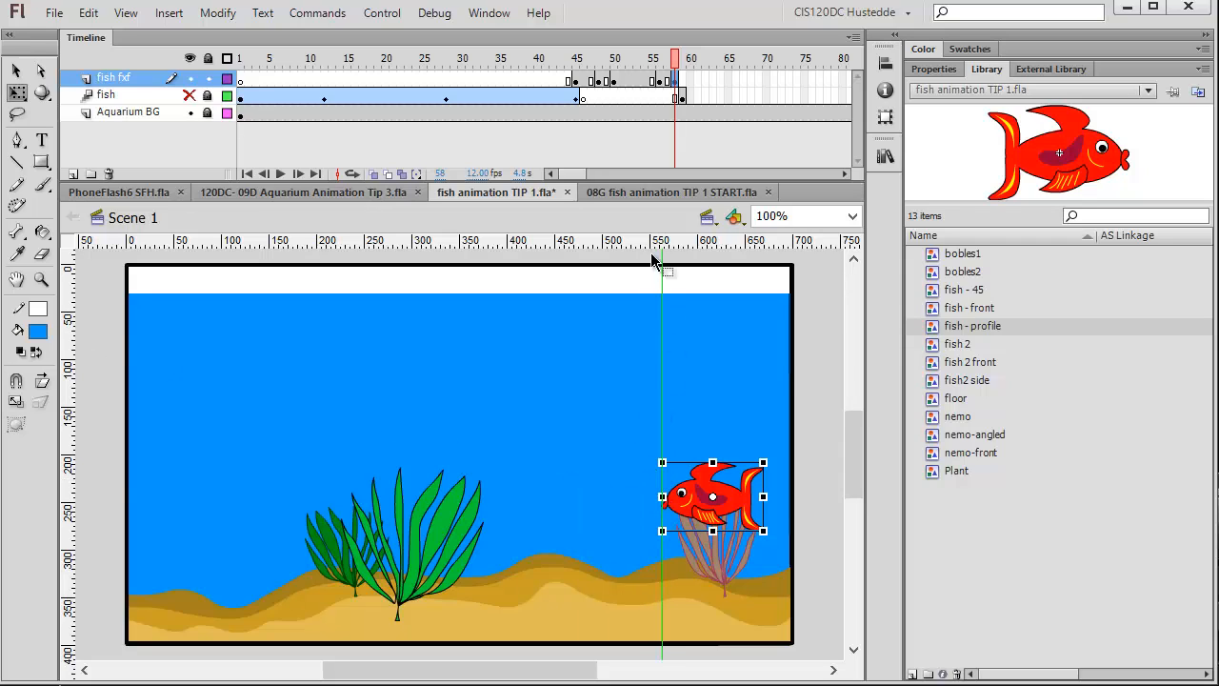
drag(646, 245, 682, 464)
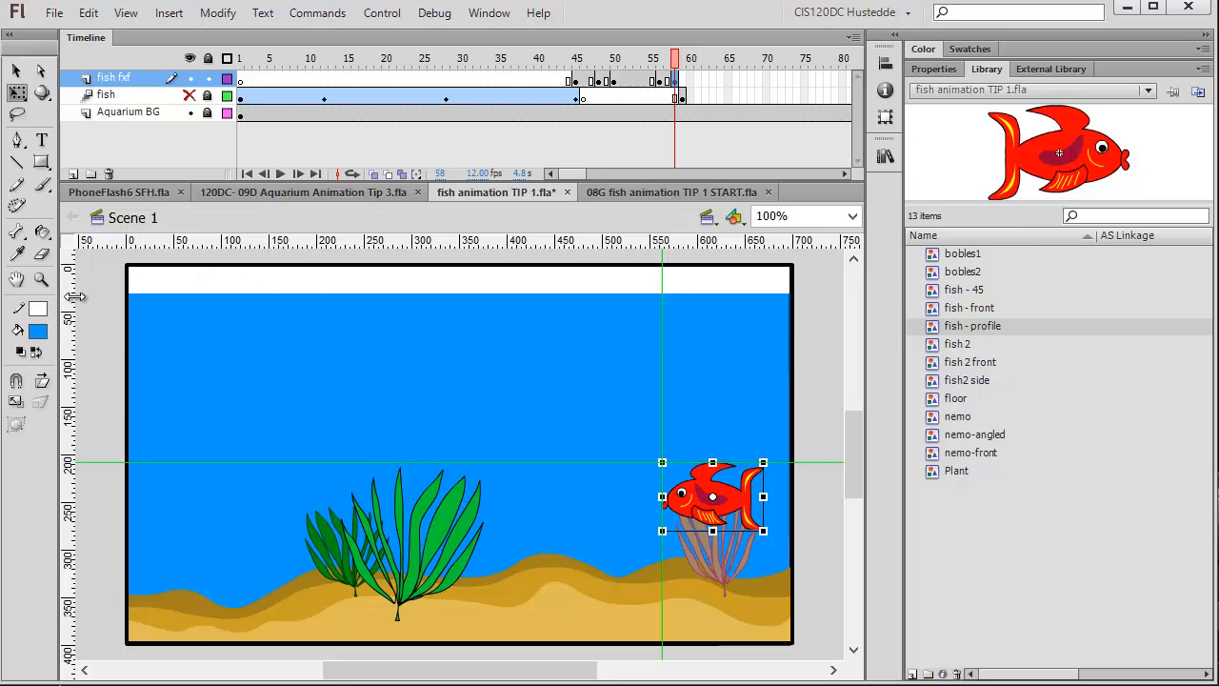
drag(74, 297, 763, 471)
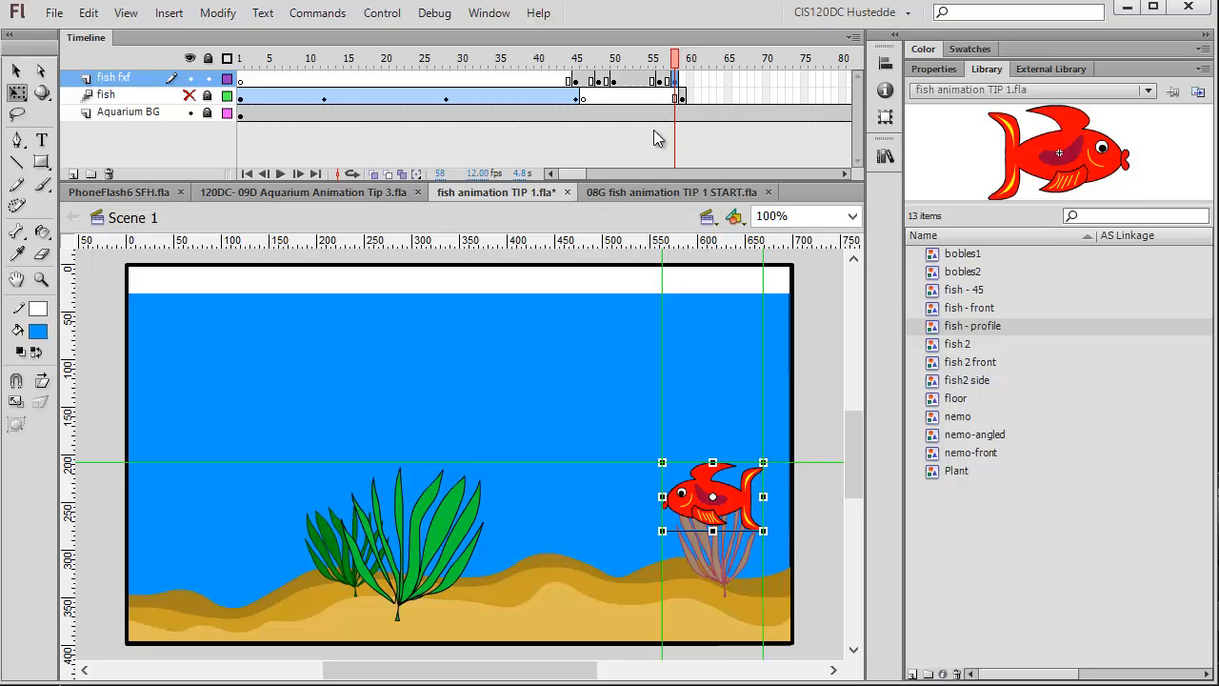
Hide the fish fxf layer and move and resize the frame 59 fish so it fits between the guides.
click(189, 78)
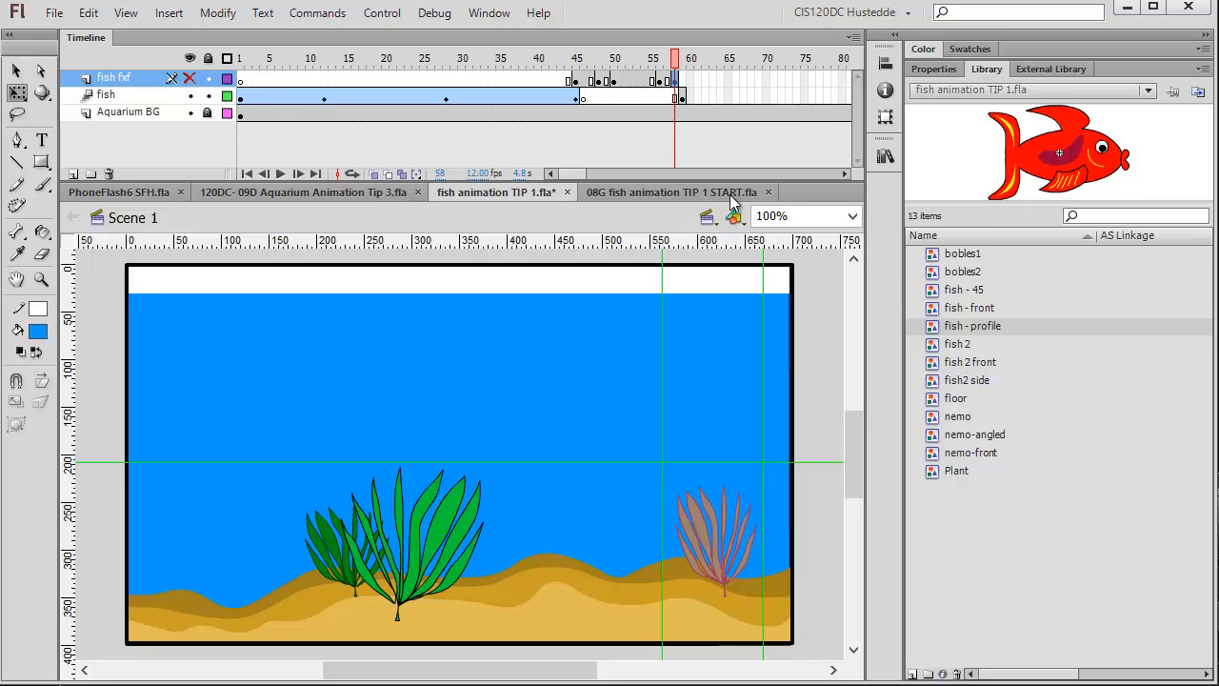
click(682, 98)
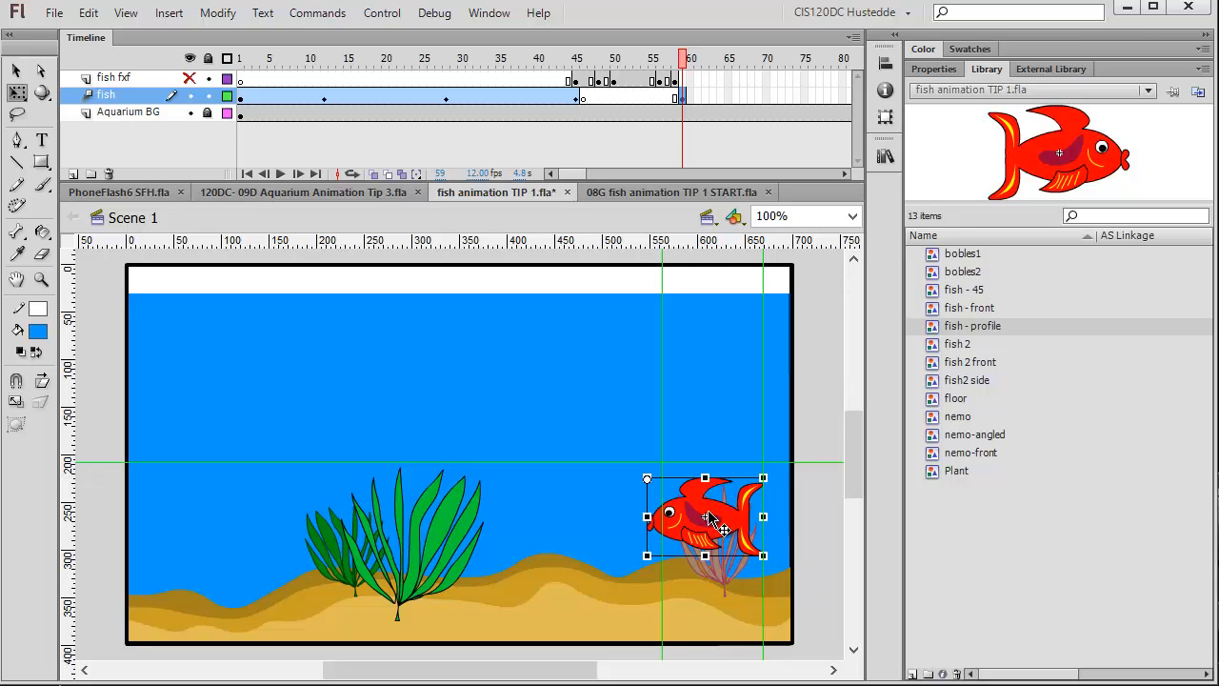
drag(699, 502, 712, 497)
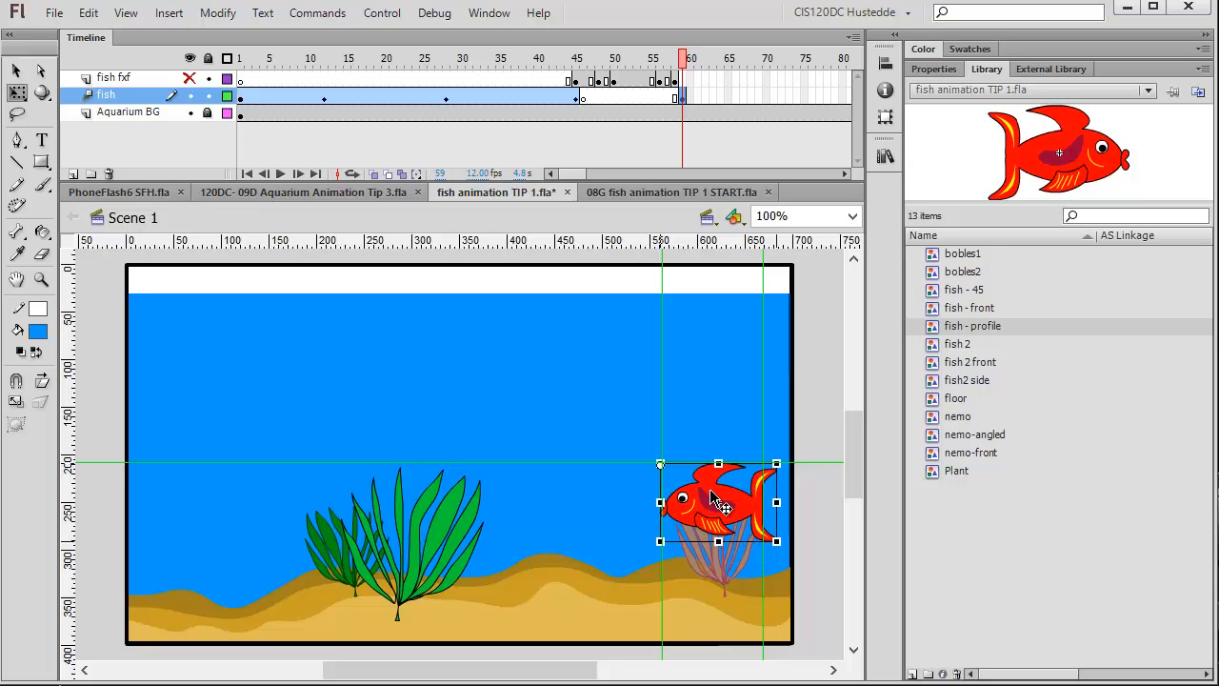
key(Up)
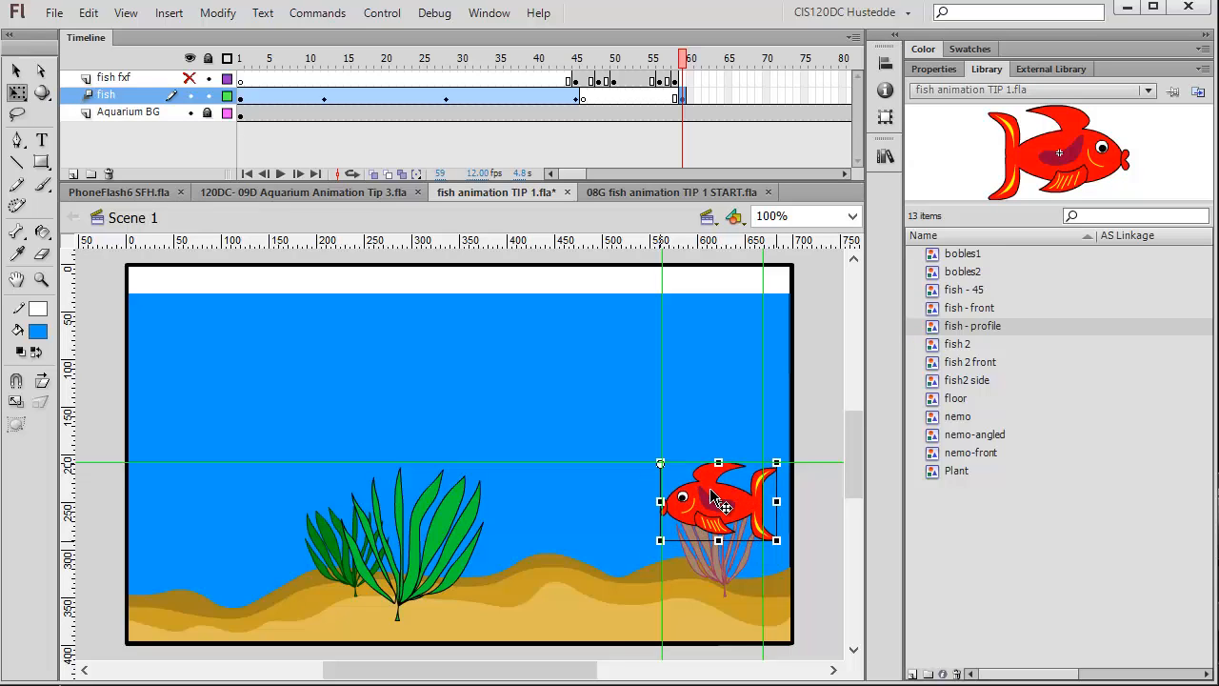
key(Right)
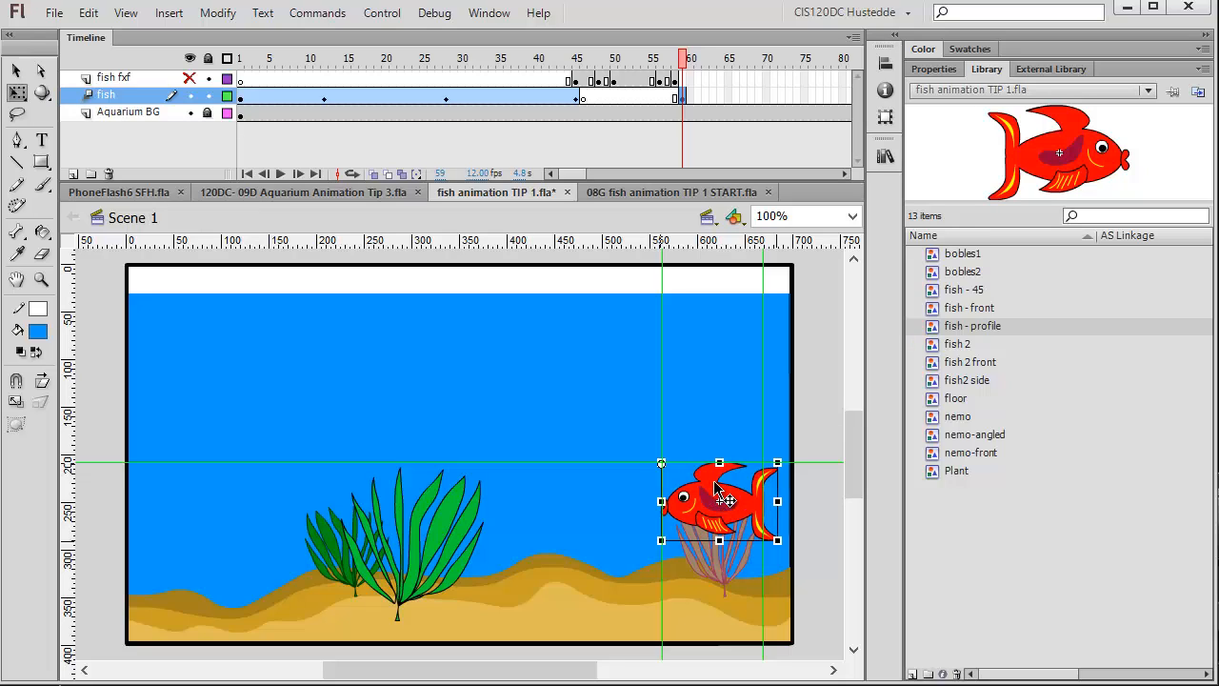
key(Right)
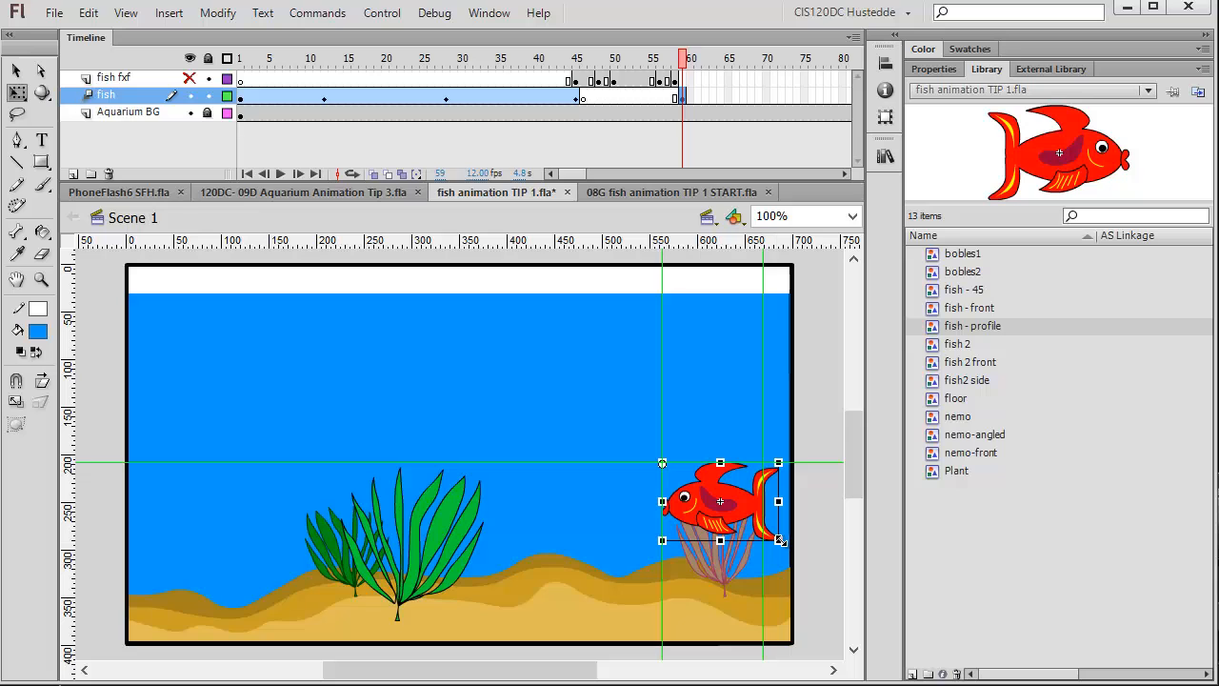
mouse_move(779, 540)
mouse_down()
mouse_move(753, 524)
mouse_move(763, 530)
mouse_up()
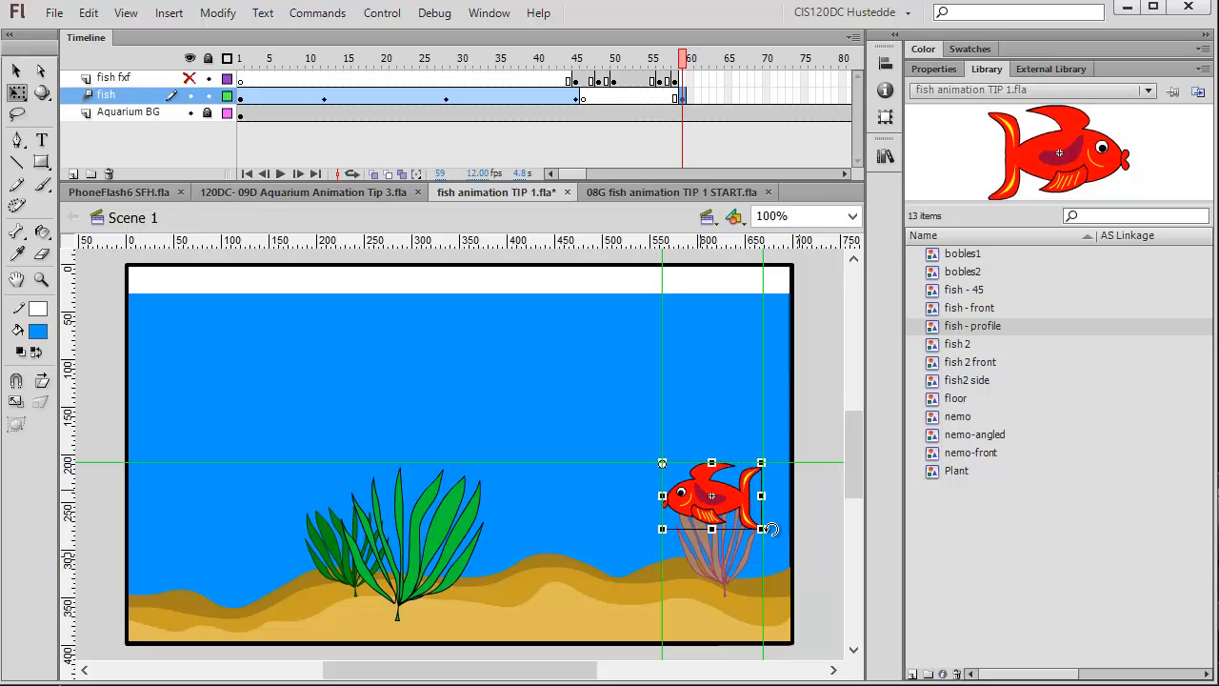
click(787, 598)
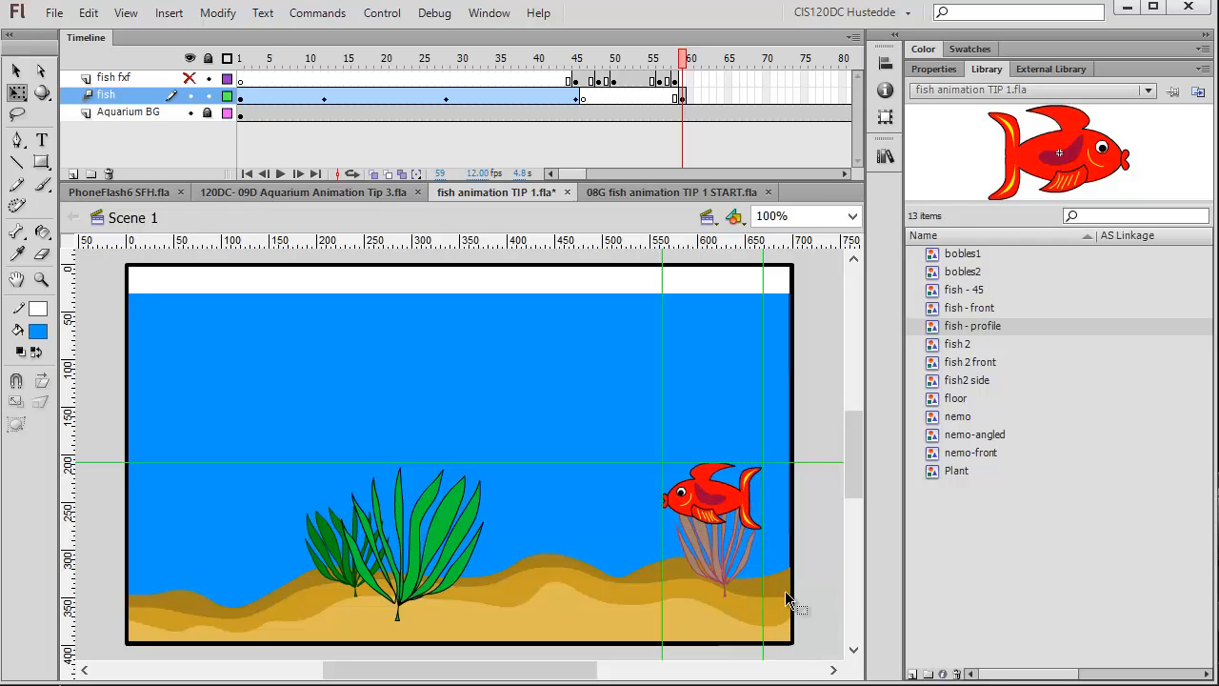
click(709, 475)
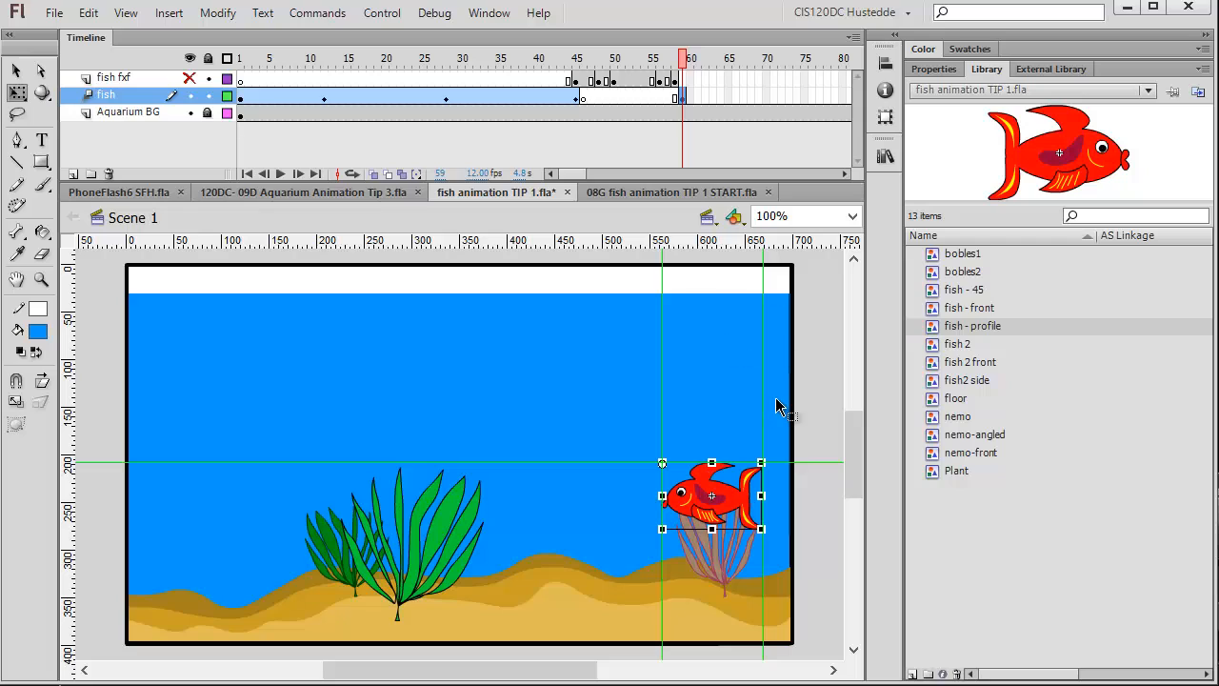
Create a motion tween on the fish layer starting at frame 59 and extend its span to frame 100.
key(Return)
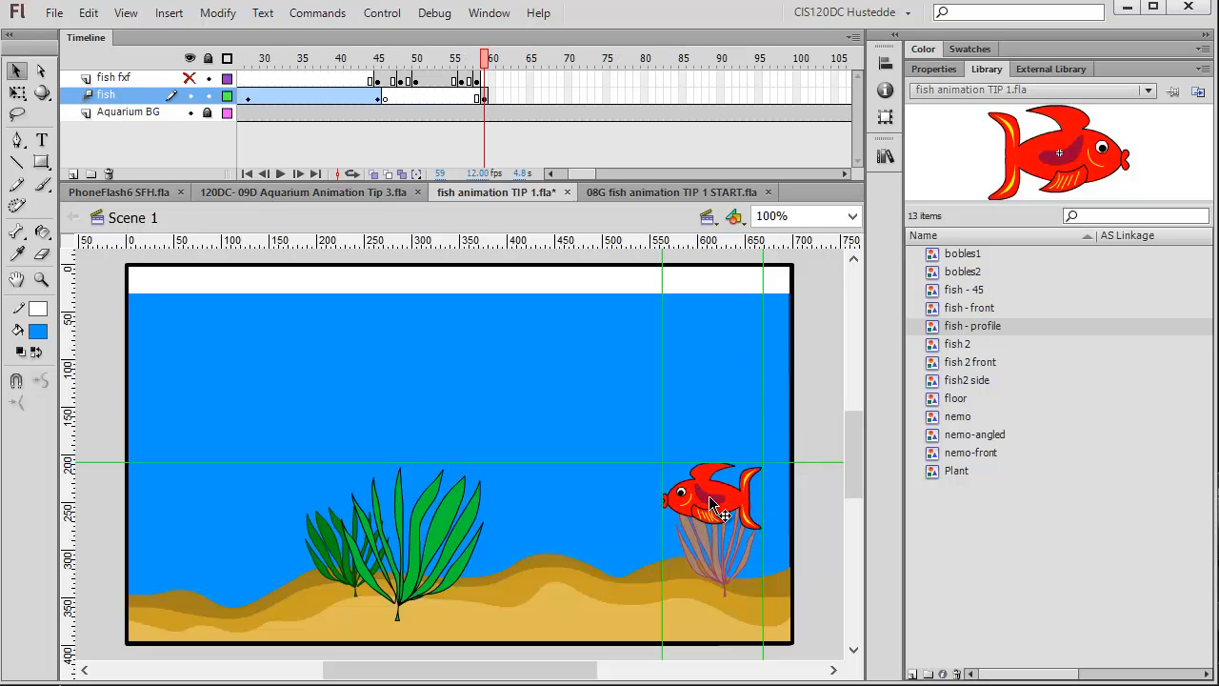
click(679, 475)
click(530, 407)
click(17, 92)
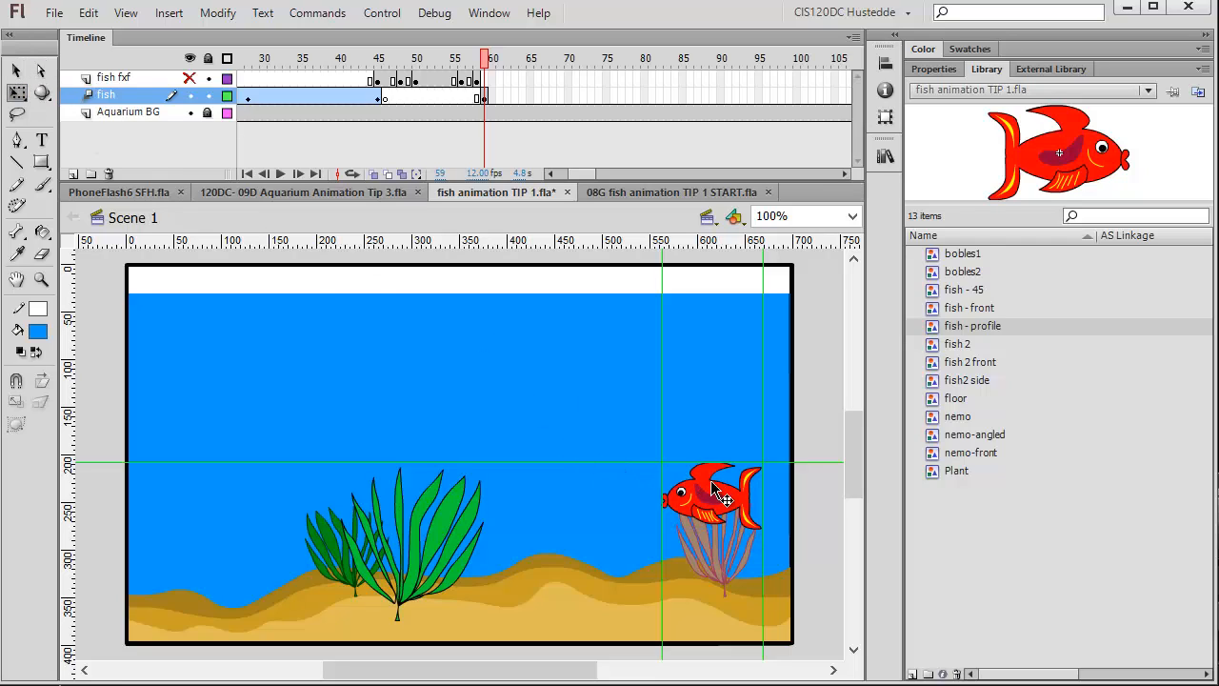
click(705, 491)
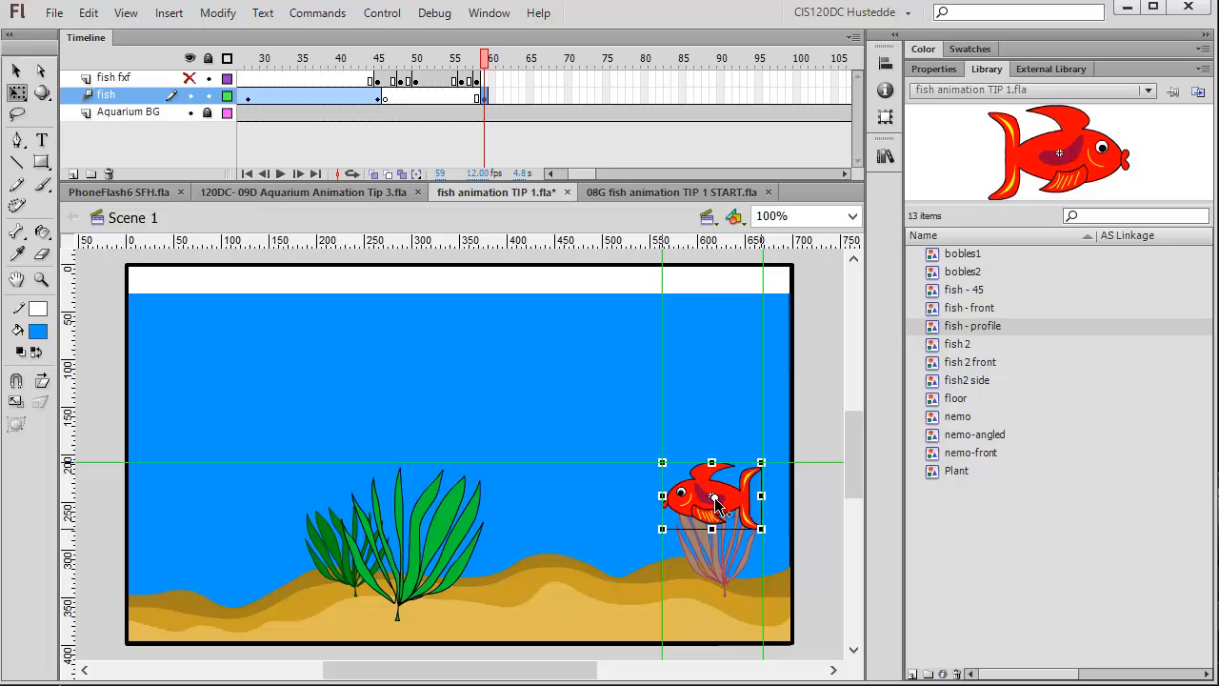
right_click(486, 99)
click(531, 111)
drag(487, 94, 803, 105)
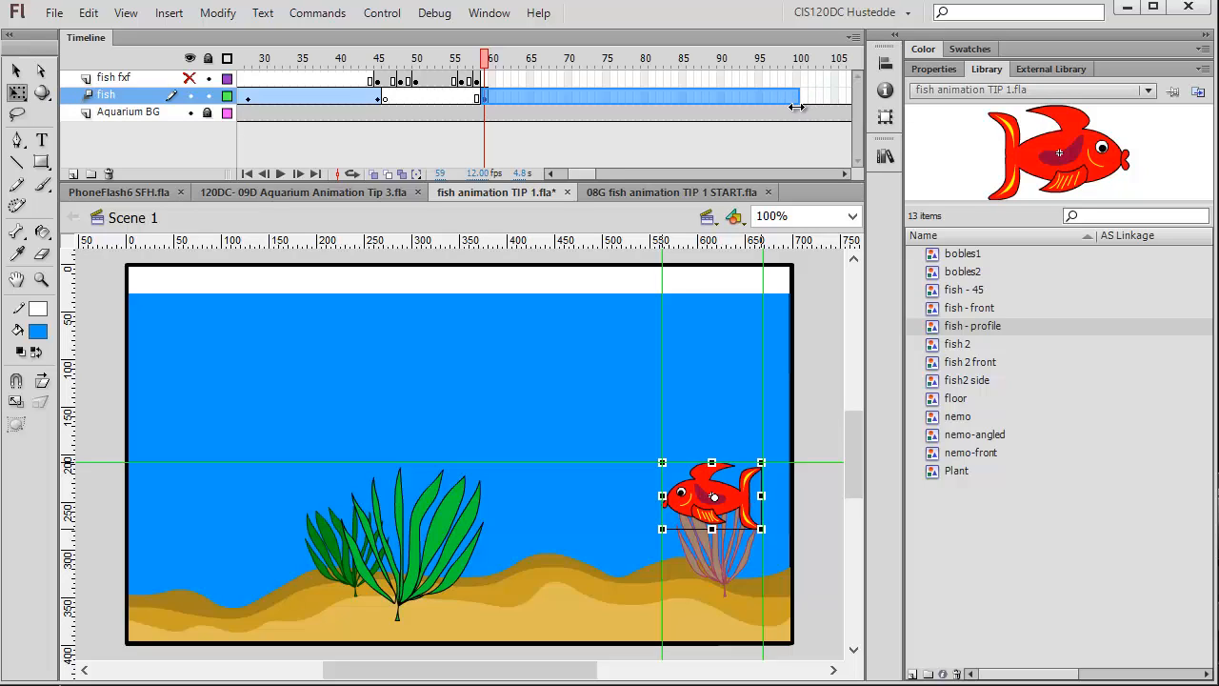
drag(797, 106, 797, 108)
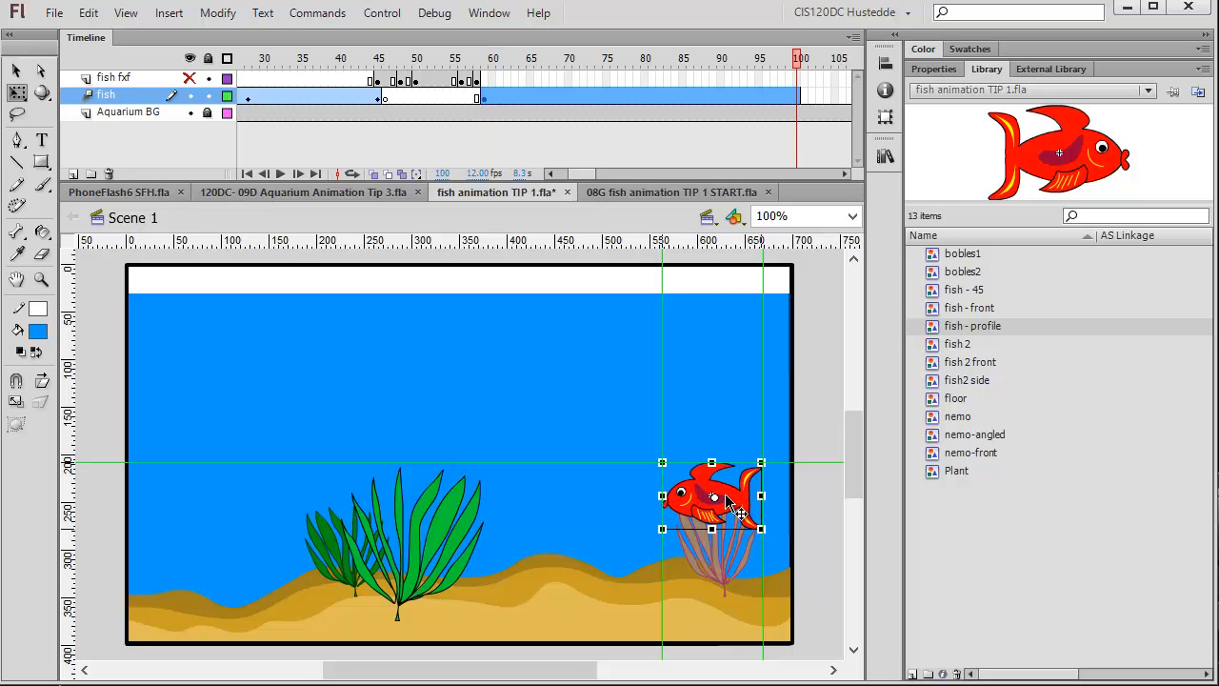
At frame 100, move the fish to the lower left of the tank and curve the motion path downward in the middle.
drag(736, 505, 224, 581)
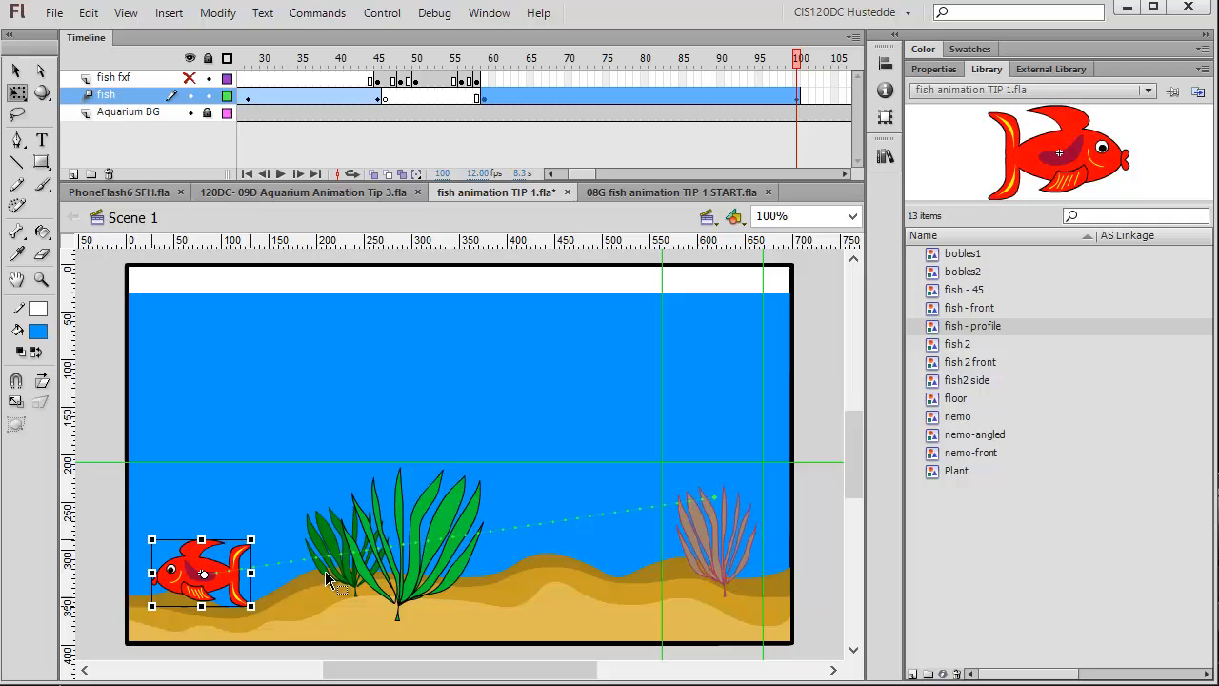
click(16, 71)
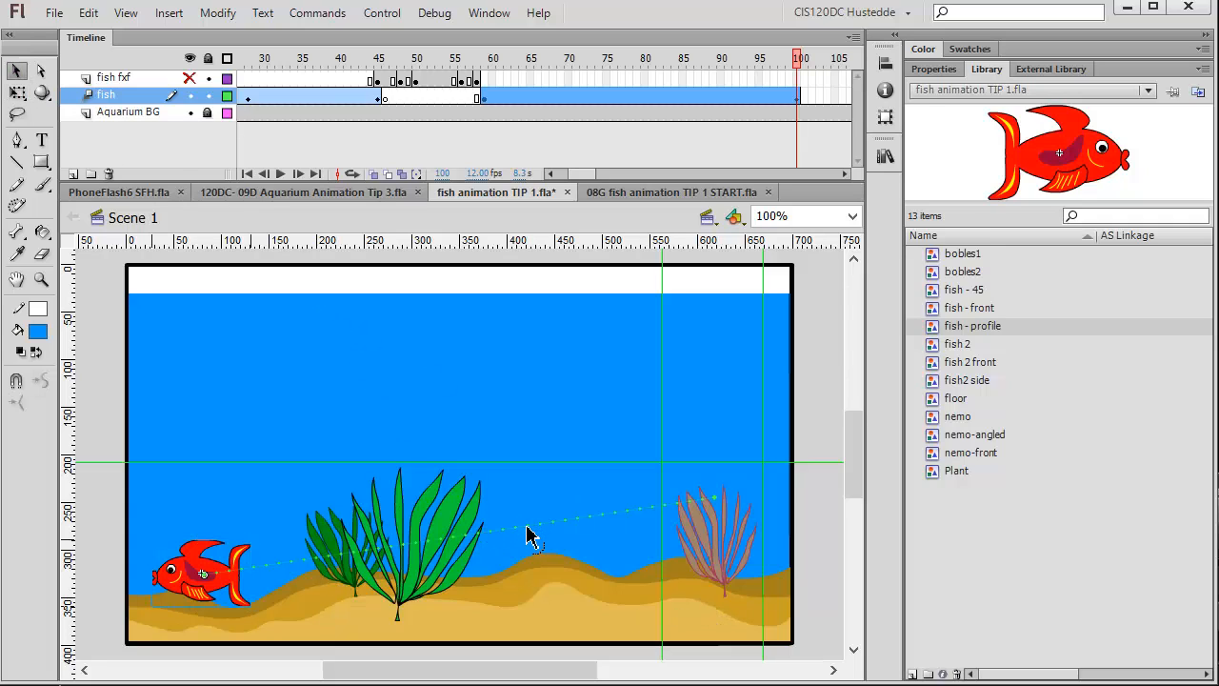
drag(526, 532, 672, 576)
Adjust the fish's position at frames 77 and 66 so it swims along the sand.
drag(802, 59, 794, 131)
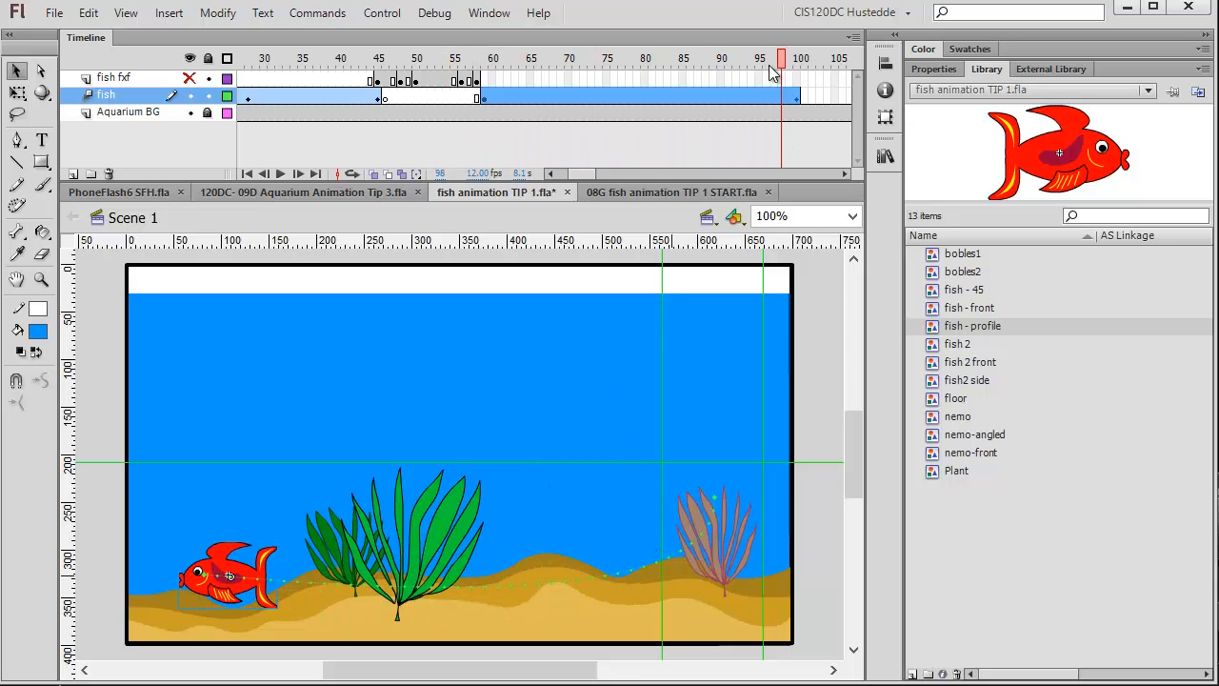
drag(783, 62, 623, 87)
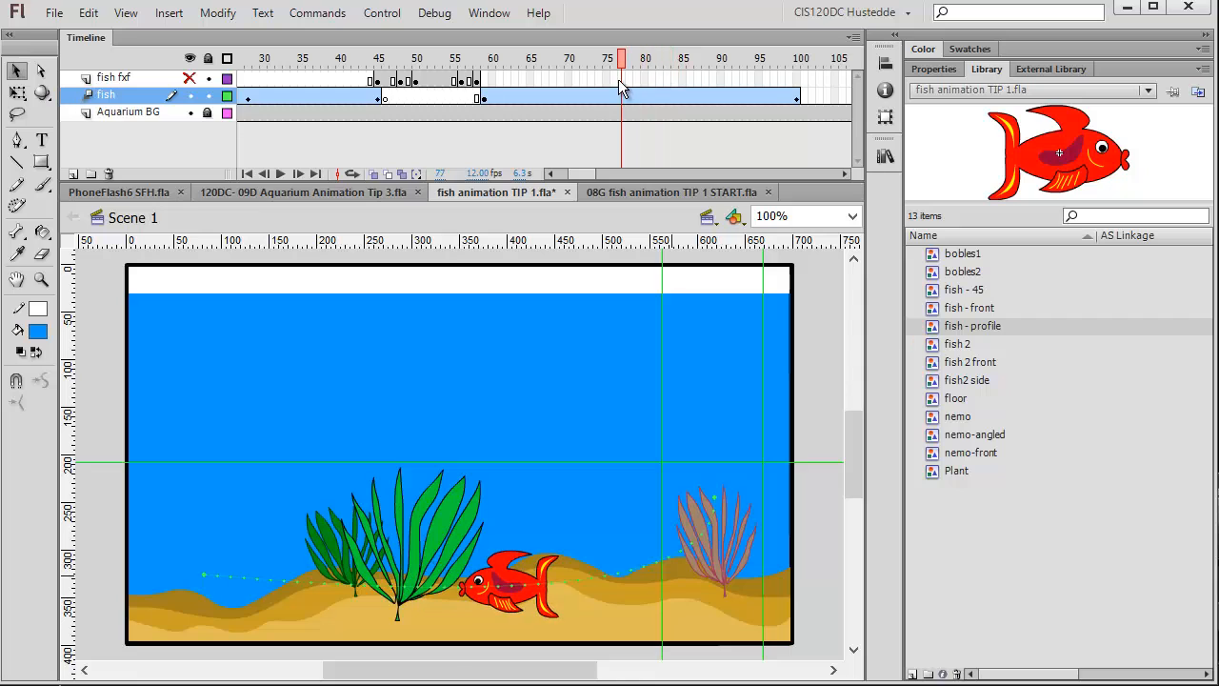
drag(508, 573, 492, 536)
drag(519, 88, 462, 89)
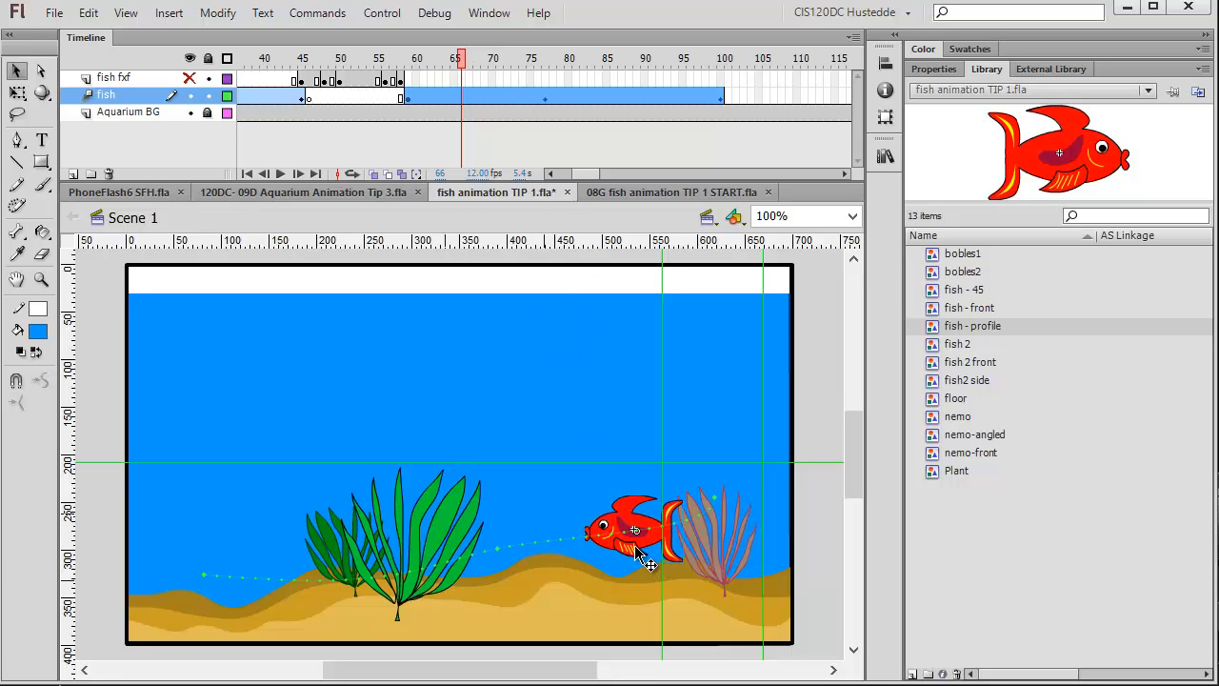
drag(647, 565, 654, 608)
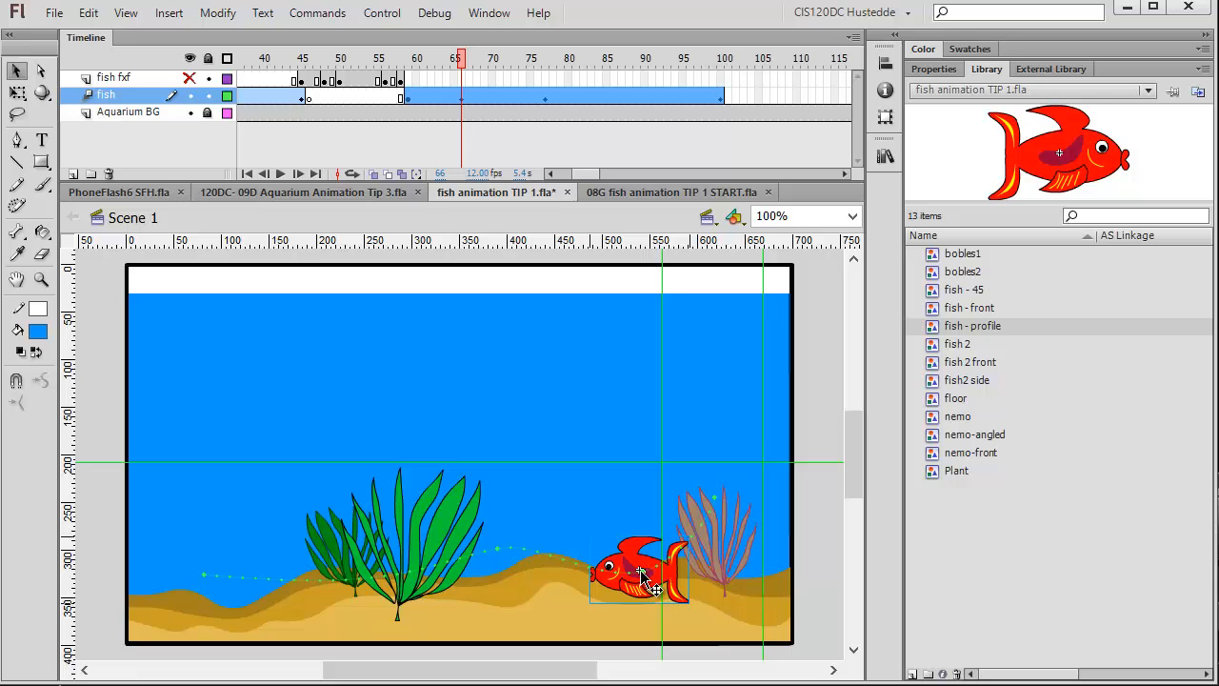
Insert a blank keyframe on the fish fxf layer at frame 100.
drag(462, 62, 719, 119)
click(720, 97)
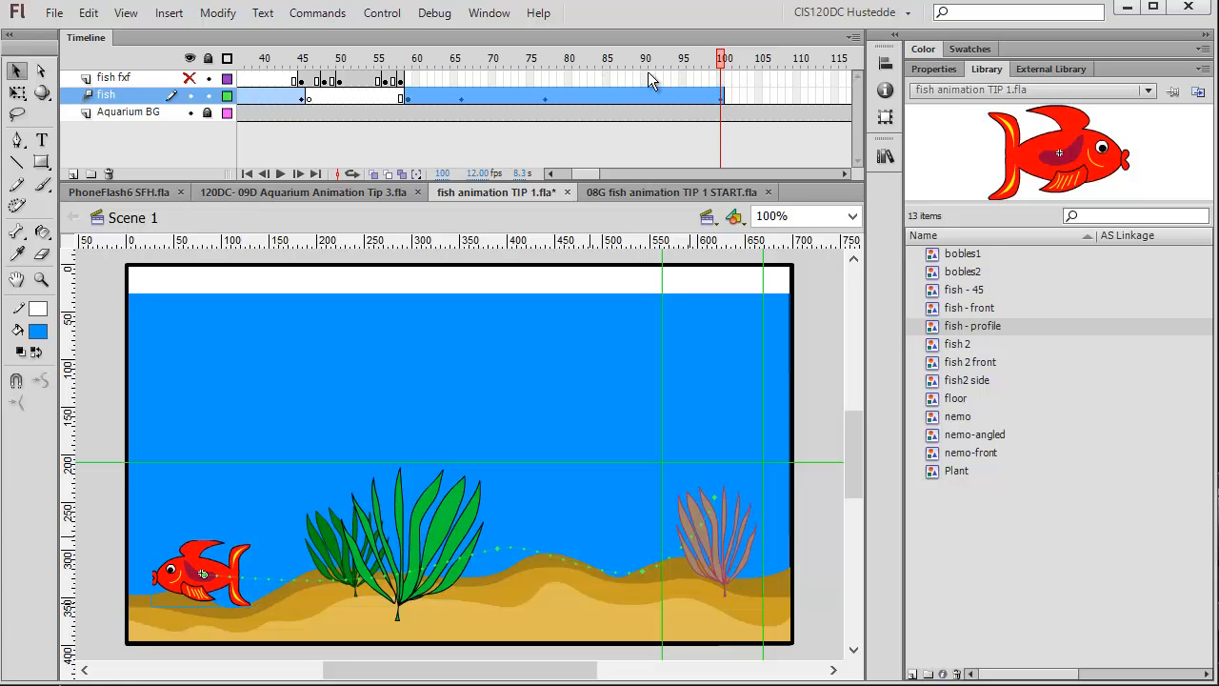
click(728, 78)
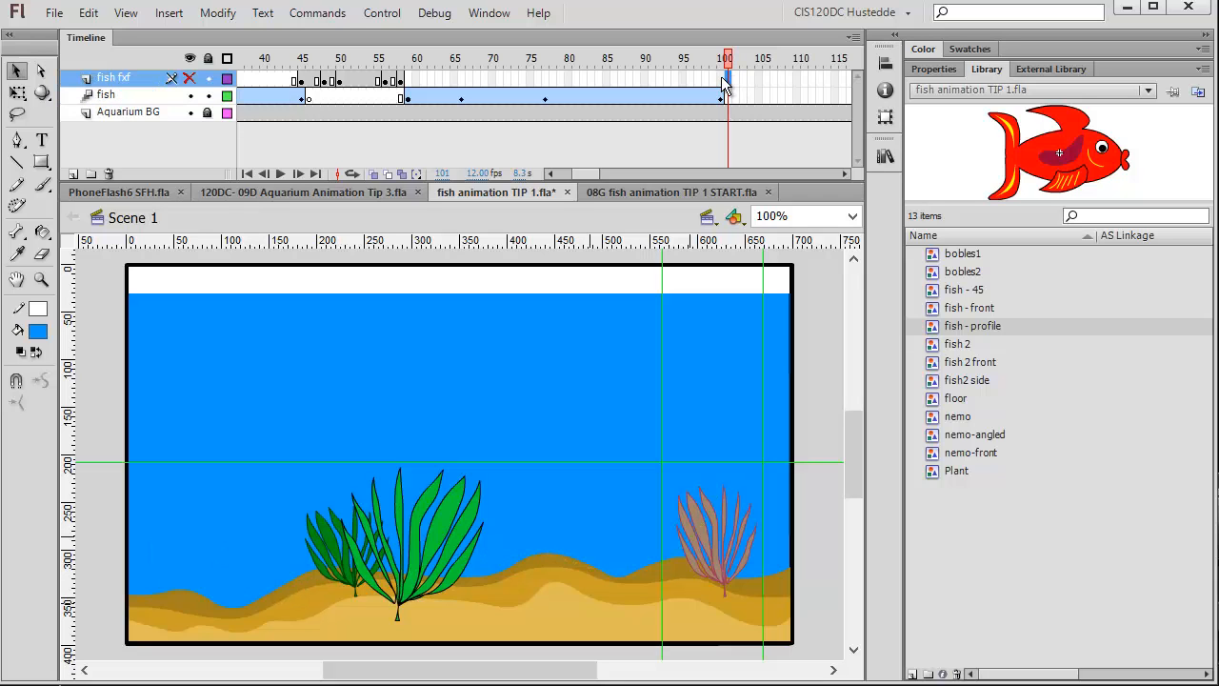
click(722, 78)
right_click(723, 78)
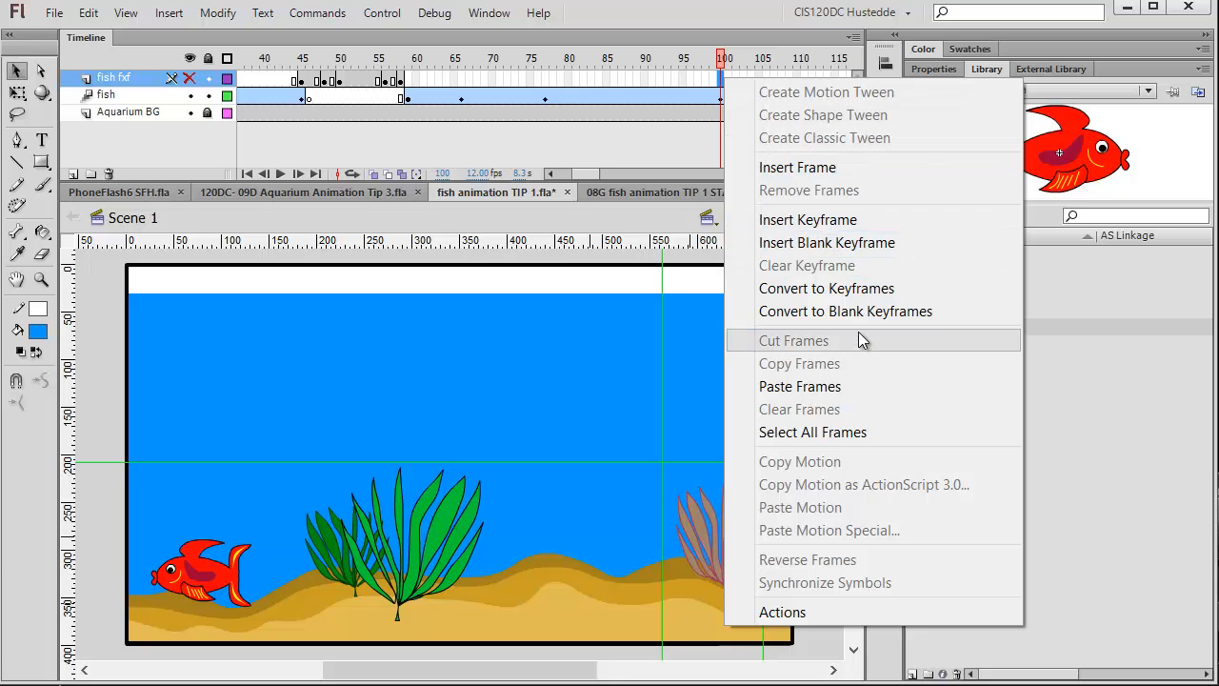
click(836, 243)
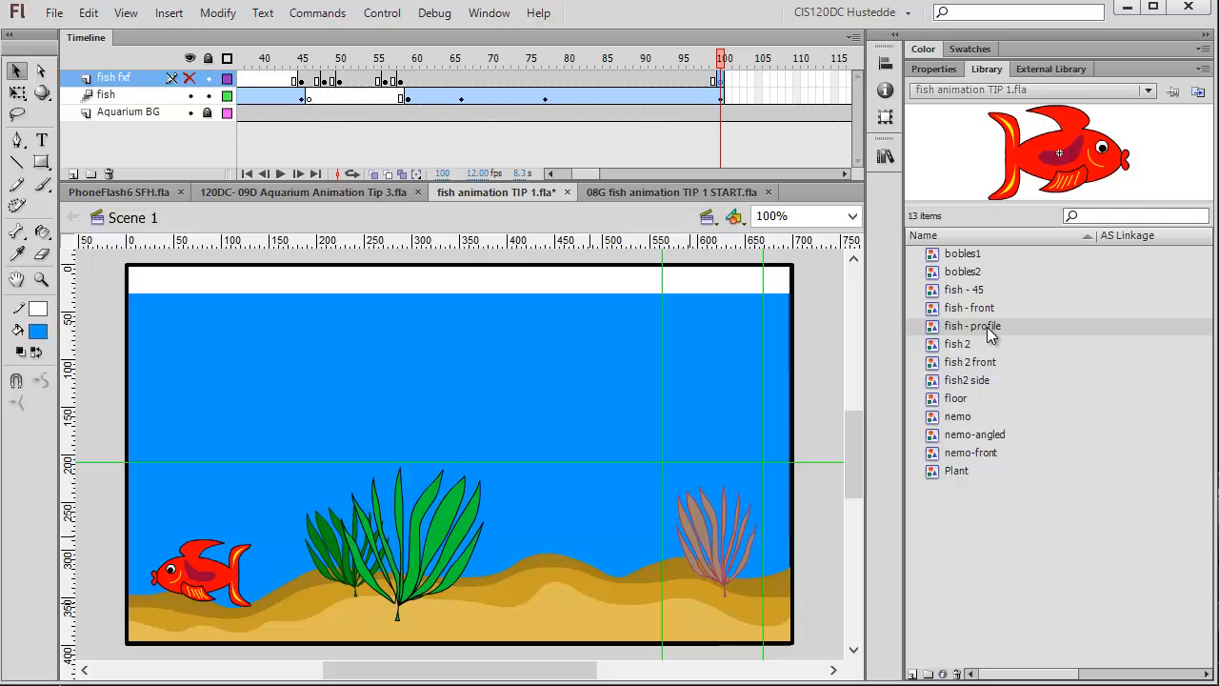
Show the fish fxf layer and place a fish - profile instance from the library on the stage at frame 100.
drag(988, 329, 529, 355)
click(190, 80)
drag(934, 338, 427, 396)
Insert a blank keyframe on the fish fxf layer next to frame 59 so the turning fish ends there.
click(416, 84)
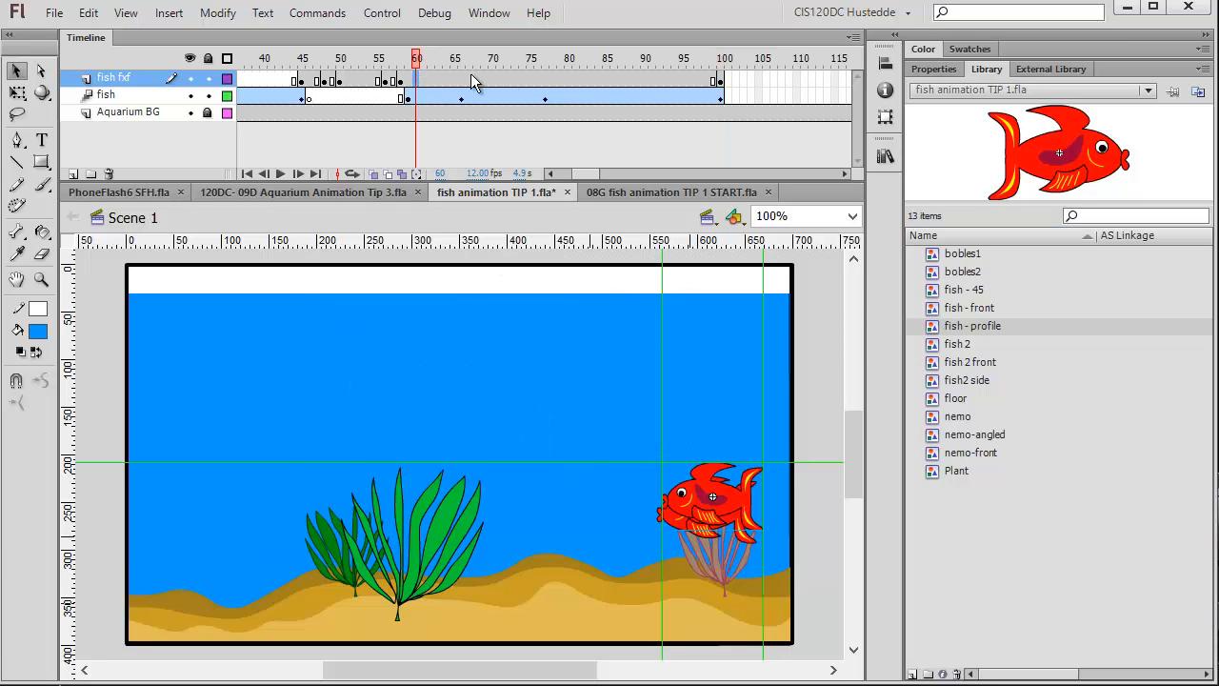
click(413, 83)
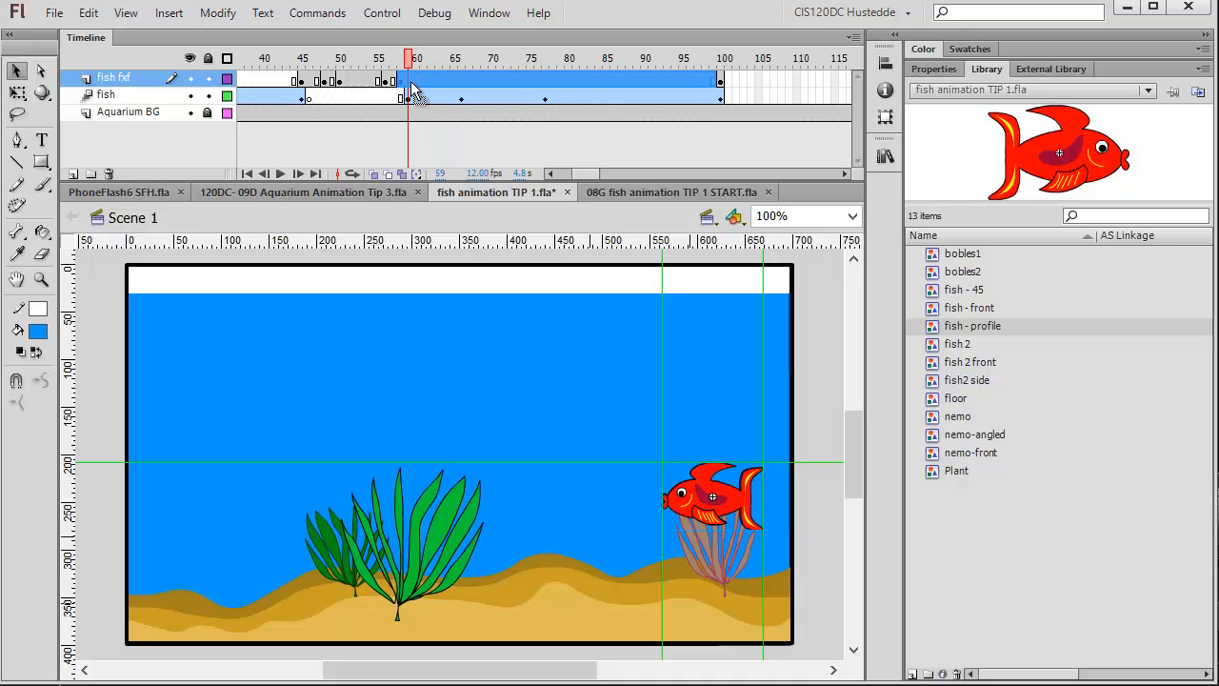
right_click(411, 83)
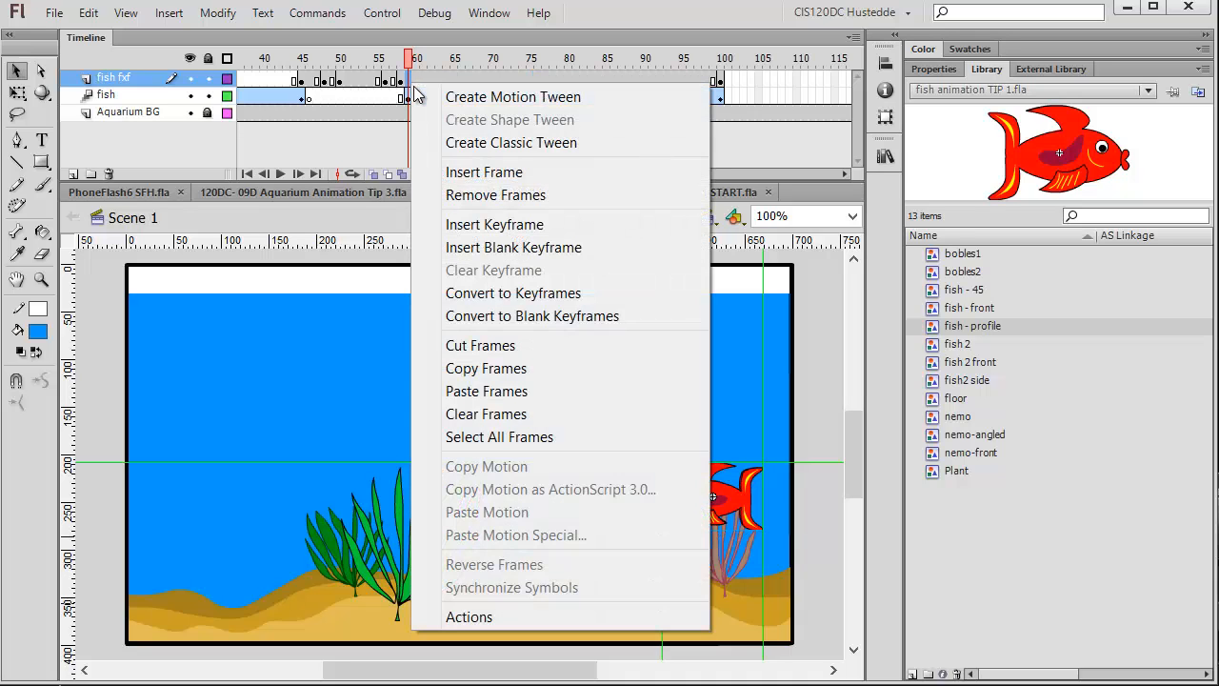
click(519, 250)
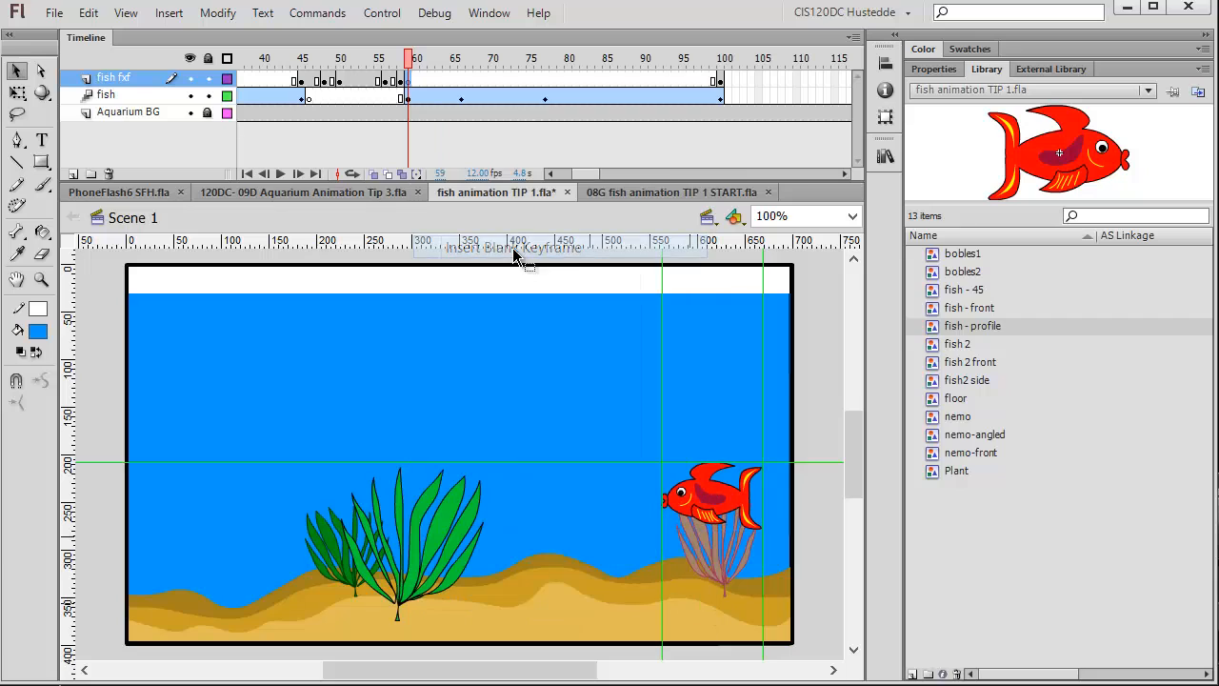
Flip the frame 100 fish - profile instance horizontally.
click(722, 84)
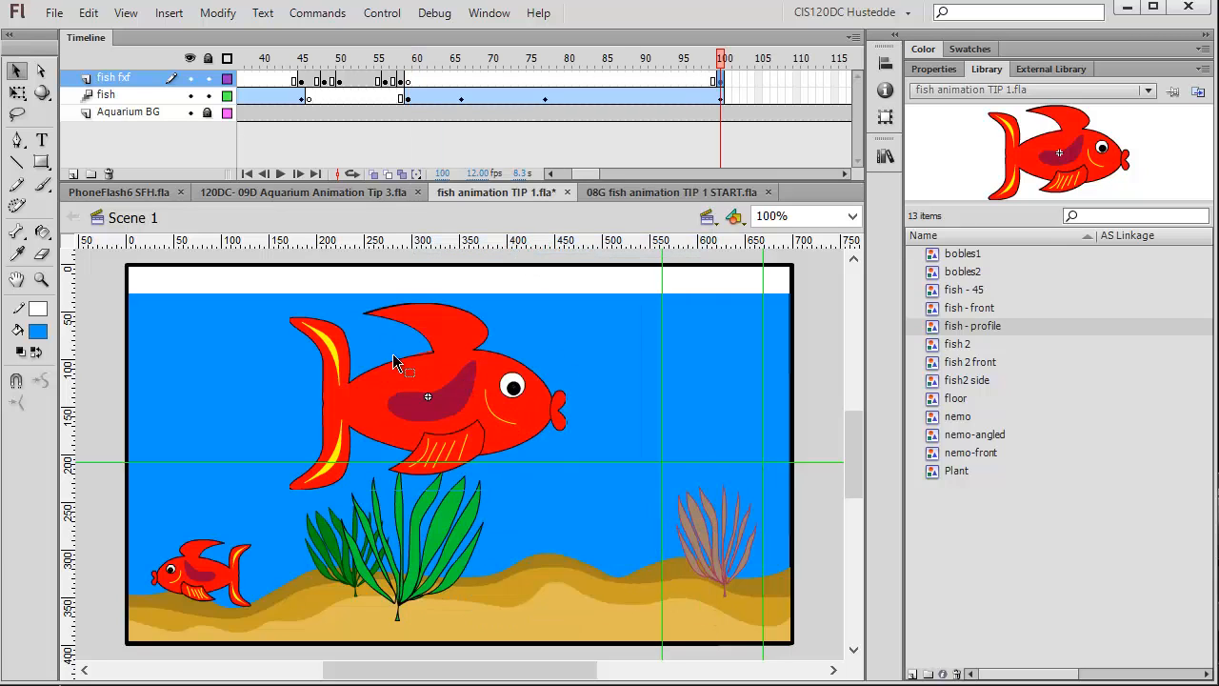
click(217, 15)
mouse_move(310, 272)
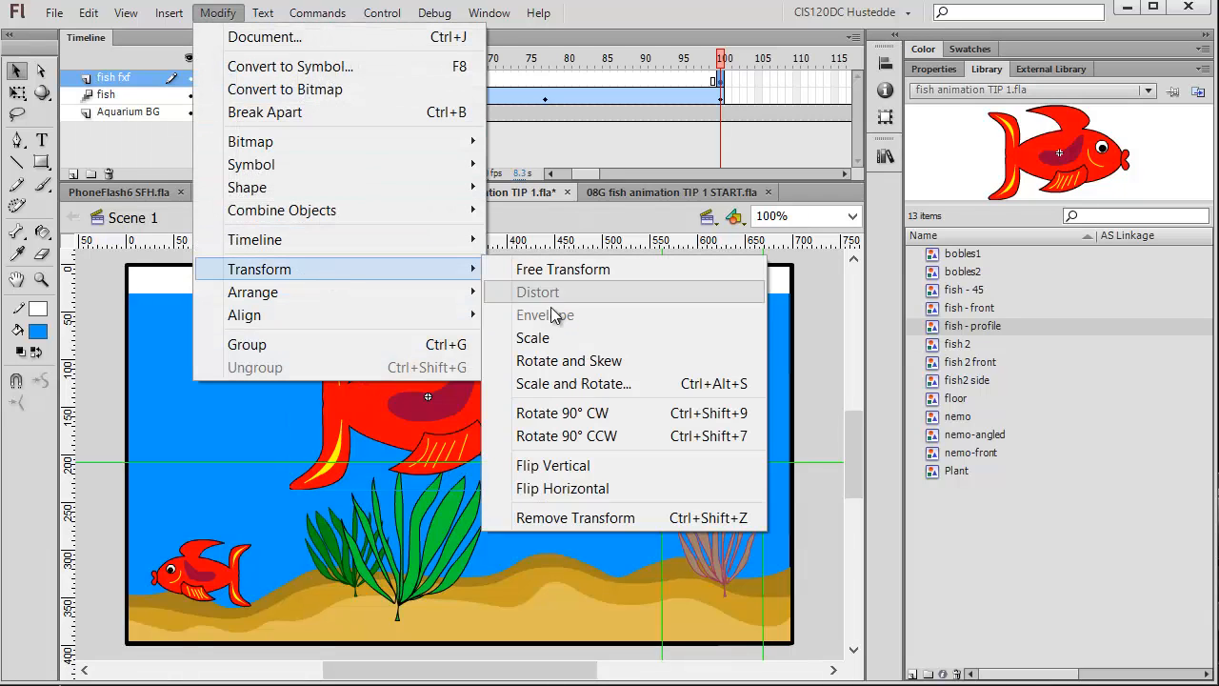
click(575, 489)
Resize the frame 100 fish - profile instance to width 100 and height 70 and place it over the swimming fish at the lower left.
click(212, 576)
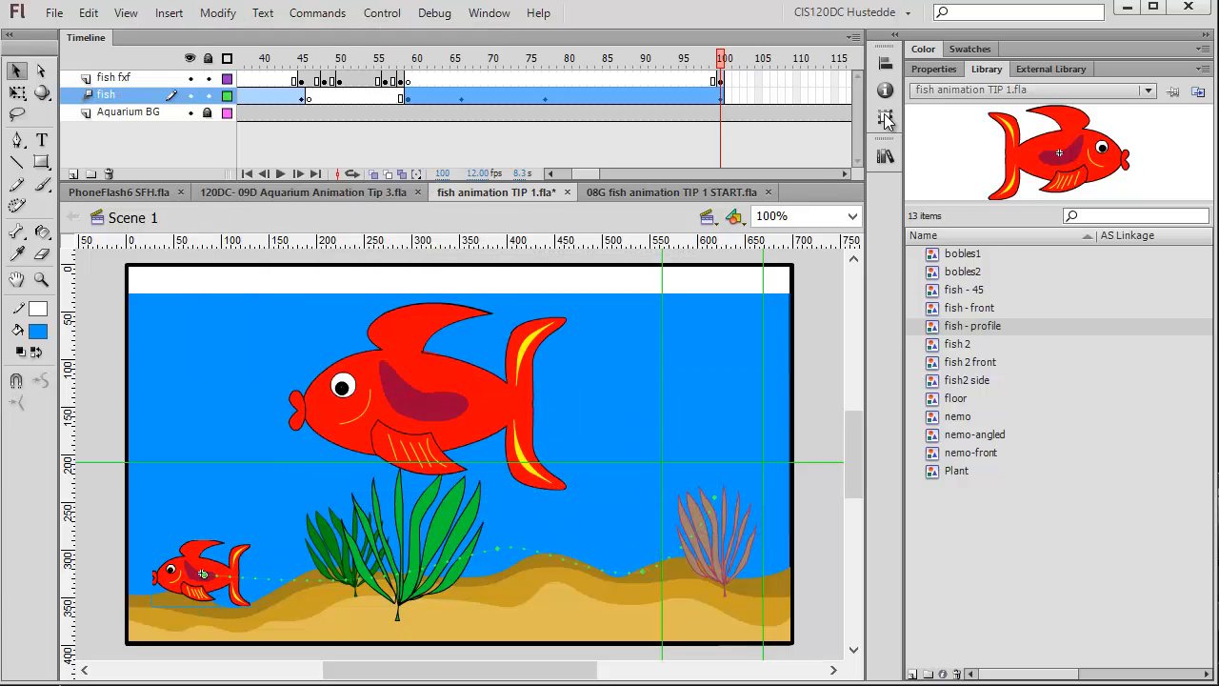
click(933, 69)
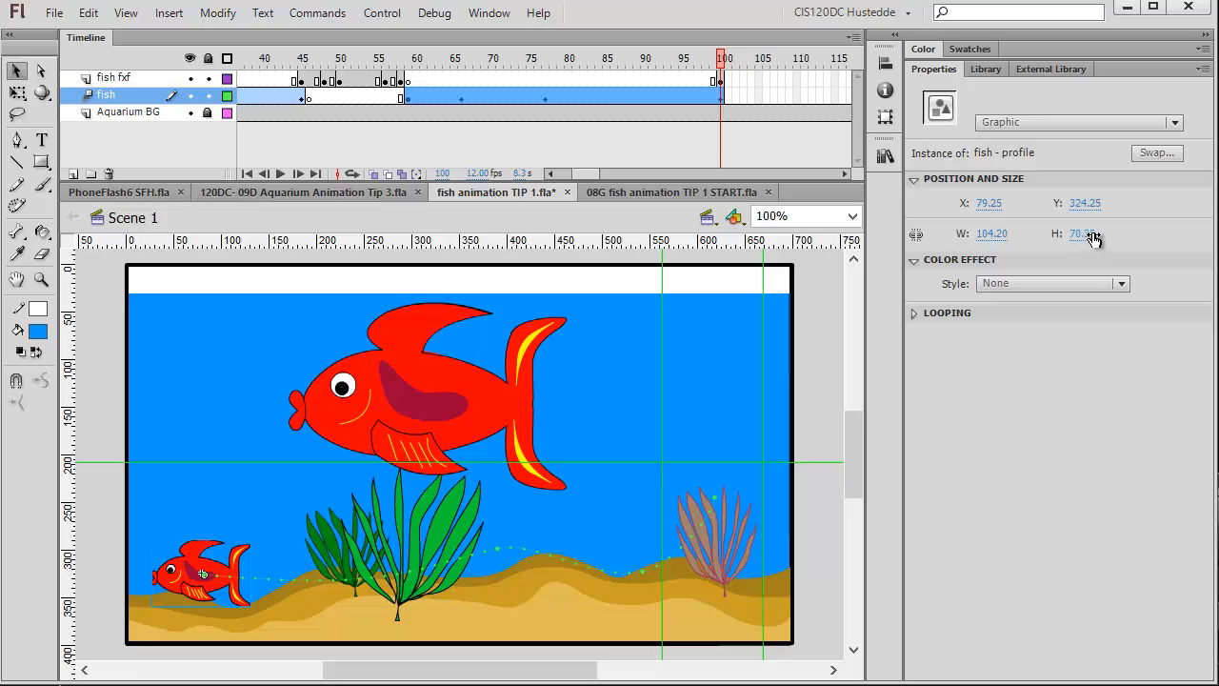
click(448, 360)
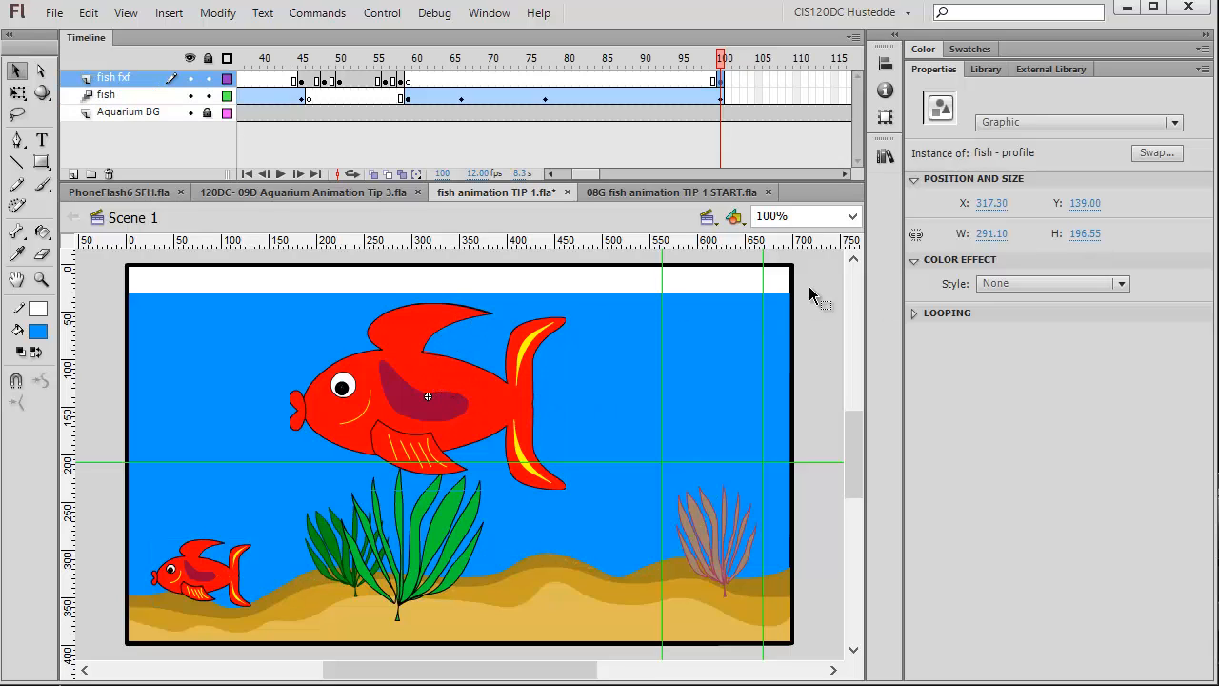
click(992, 234)
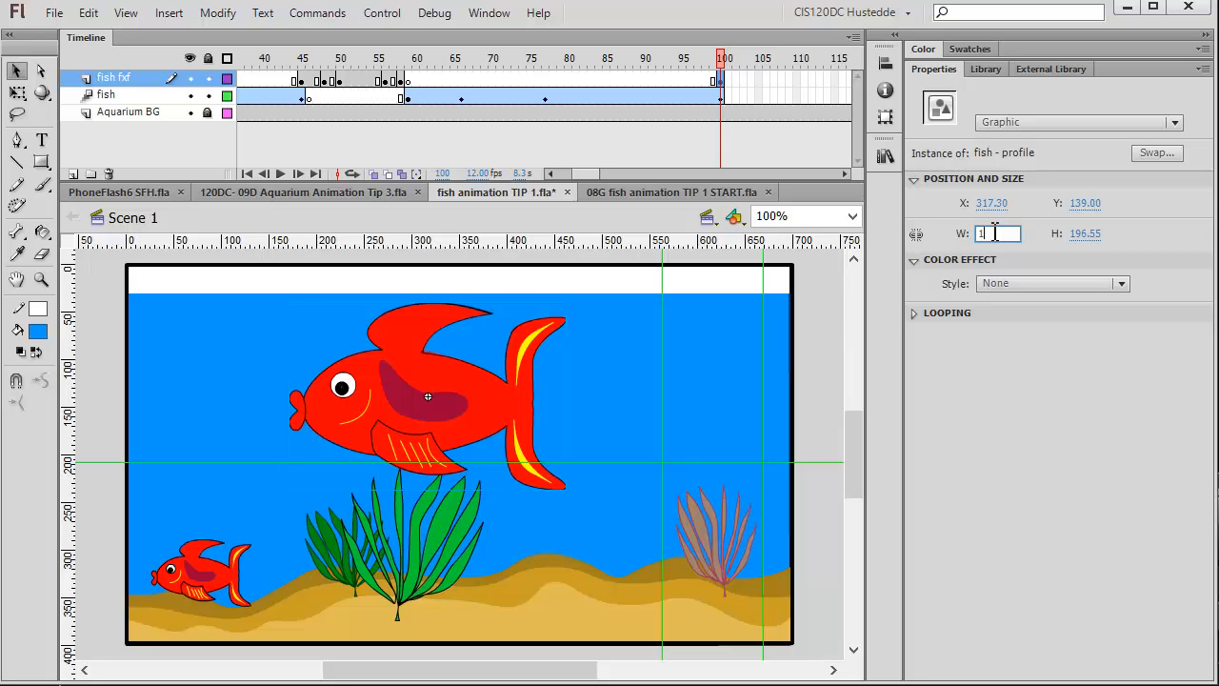
text(100)
key(Return)
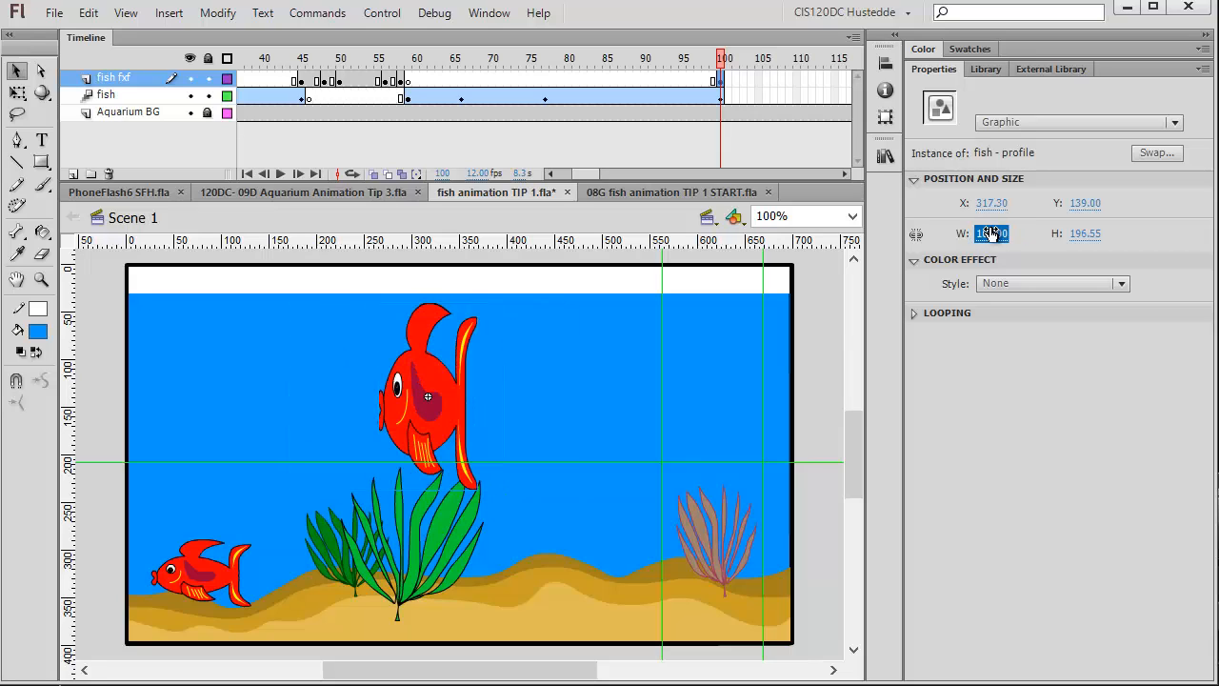
click(1088, 233)
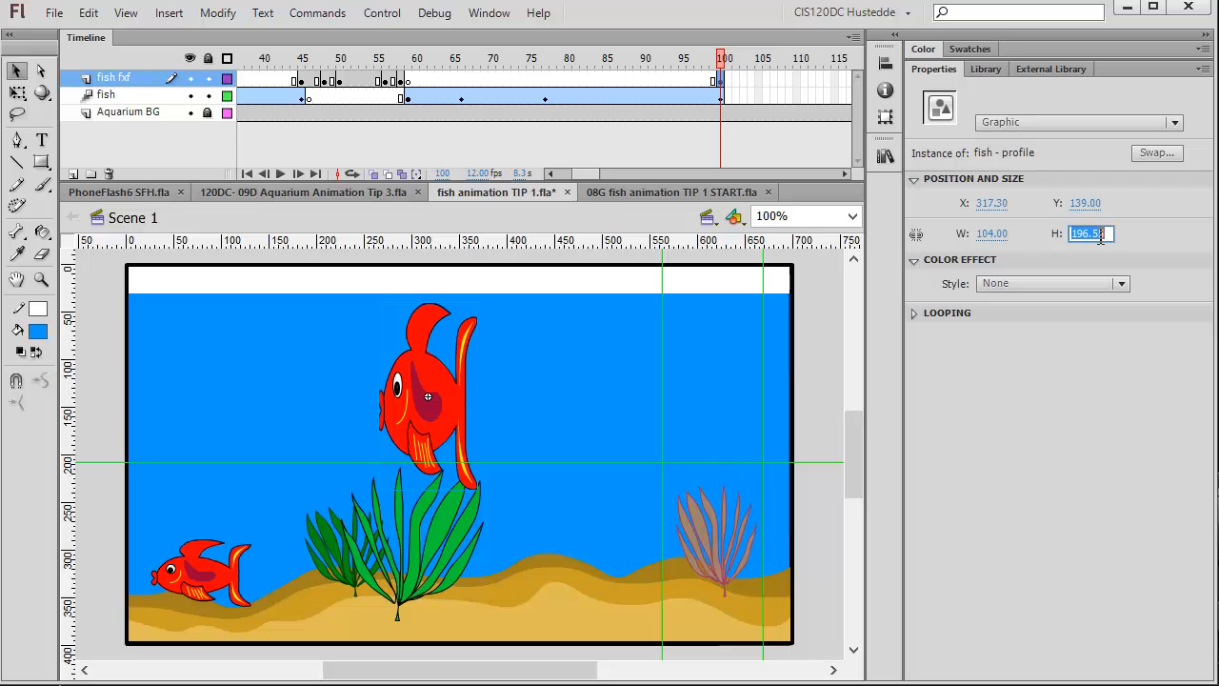
key(Return)
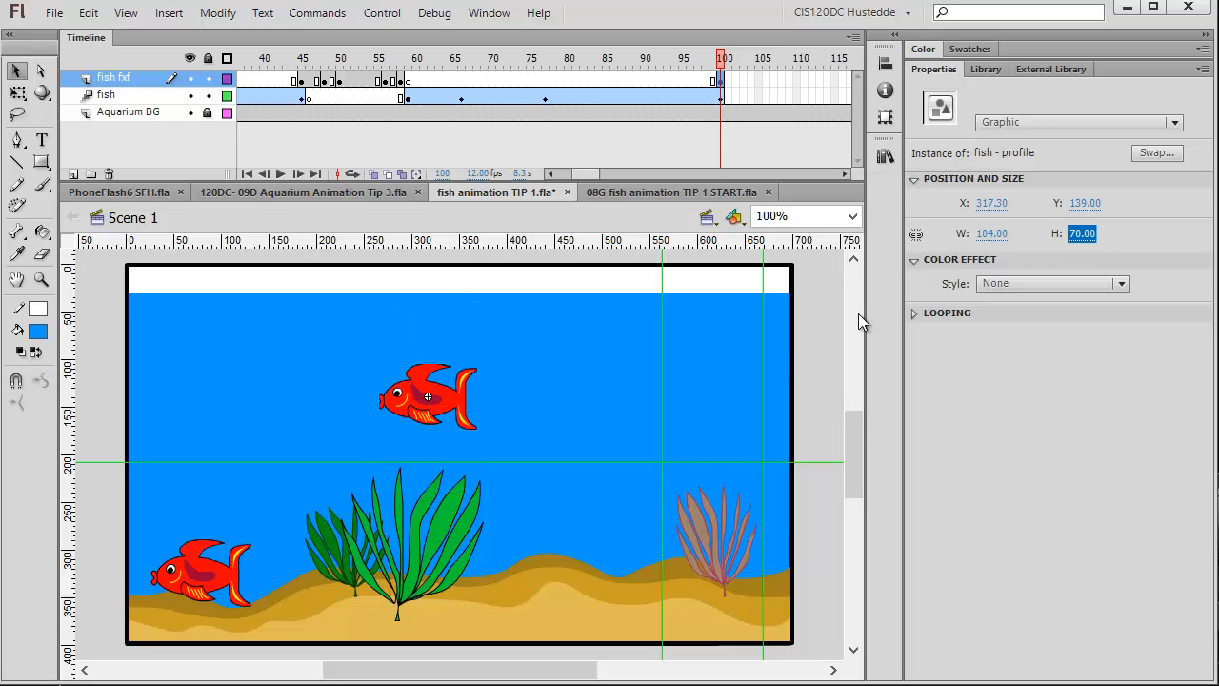
click(227, 579)
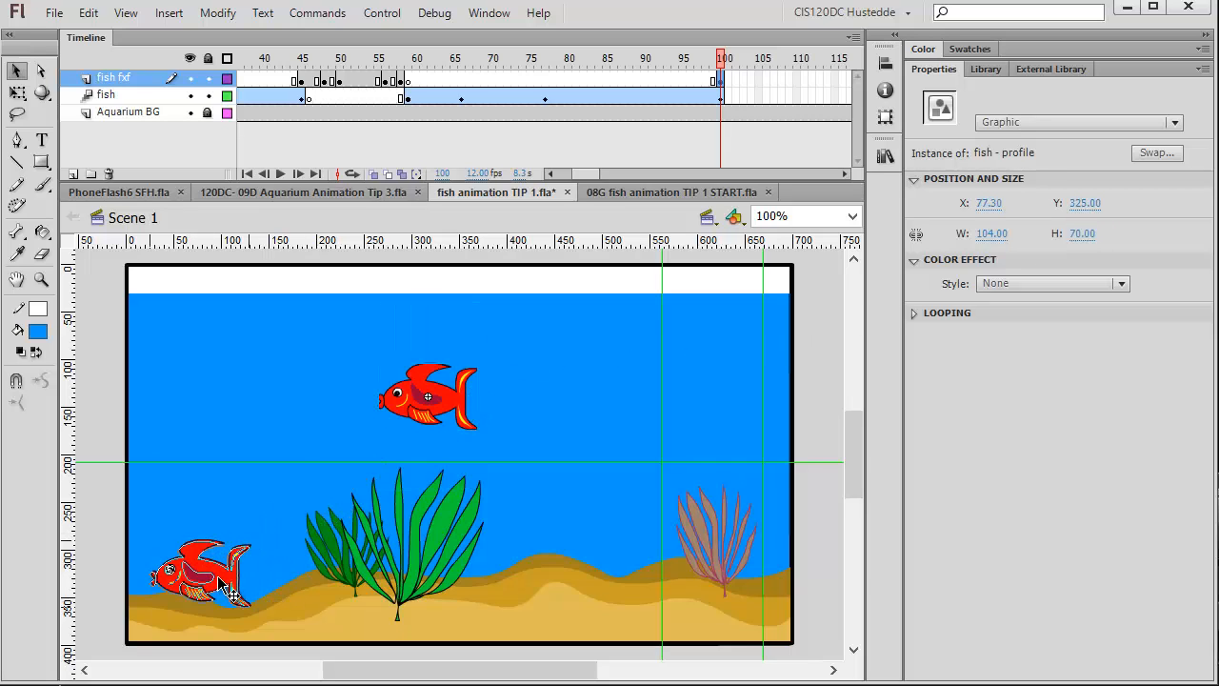
drag(223, 576, 221, 578)
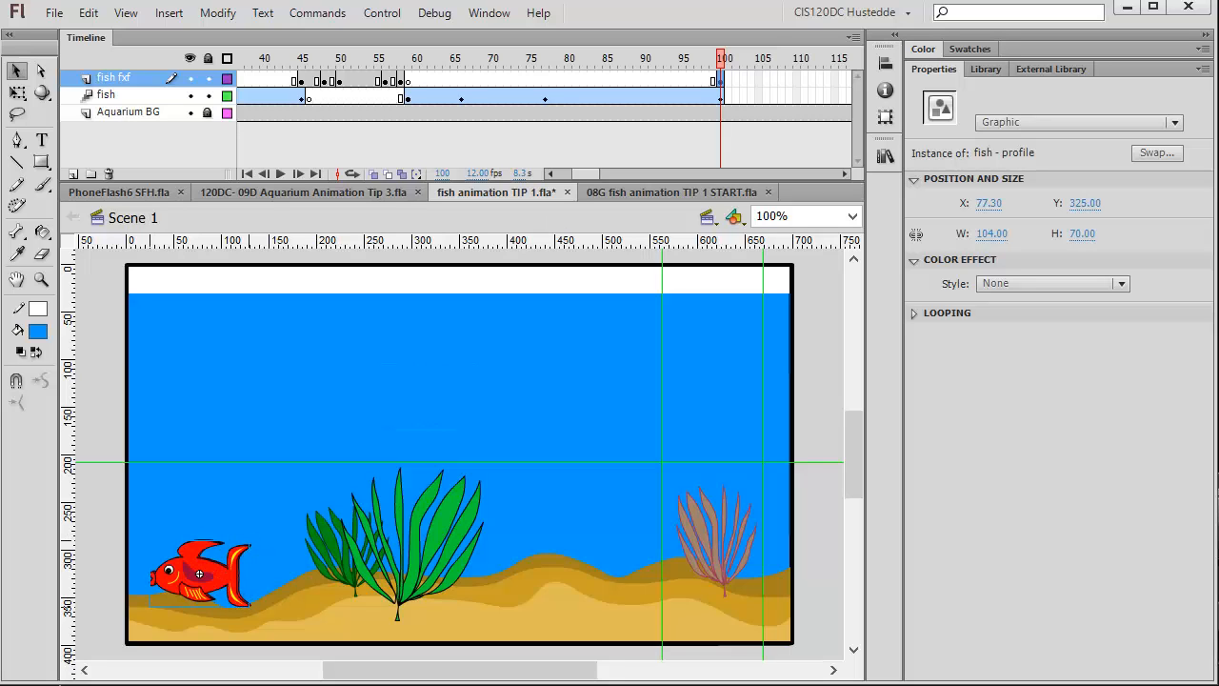
Insert a blank keyframe on the fish layer at frame 101 and a keyframe on the fish fxf layer at frame 103.
right_click(728, 98)
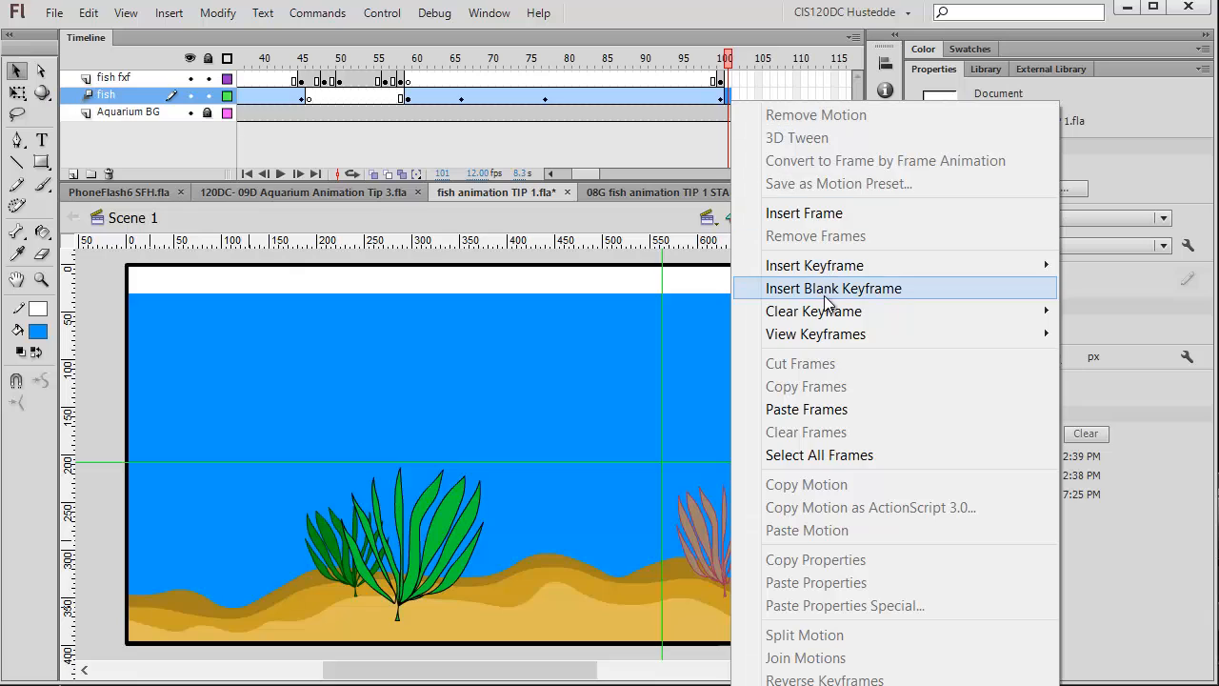
click(829, 289)
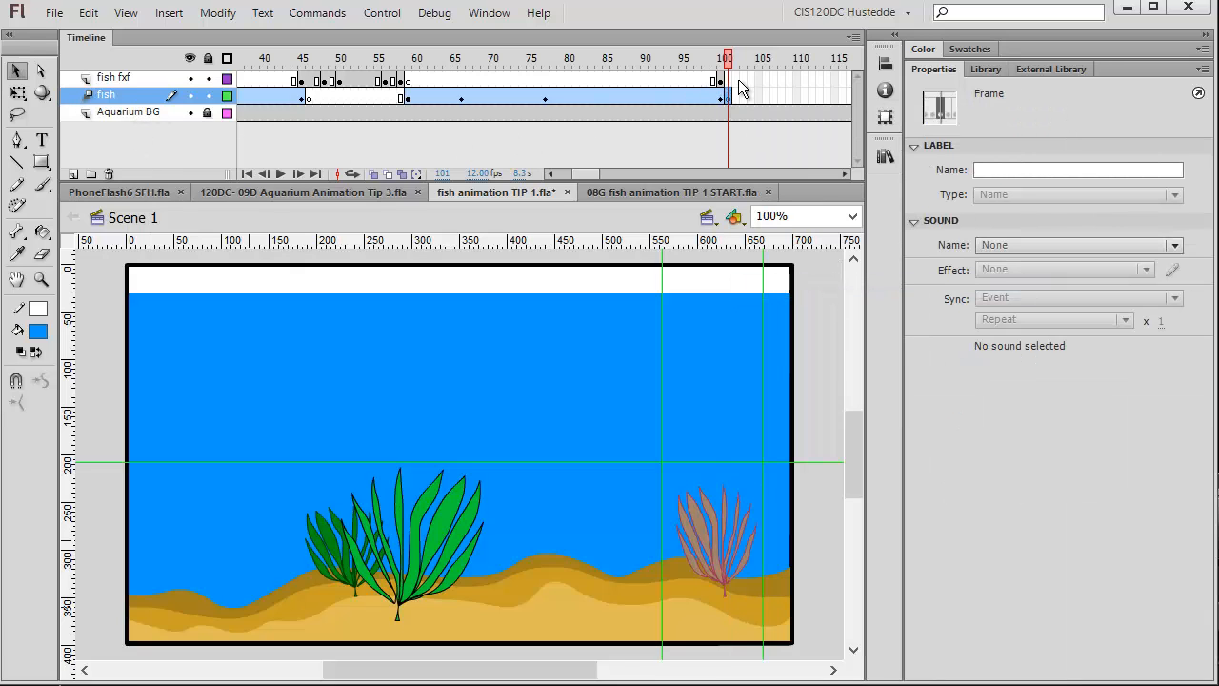
click(744, 79)
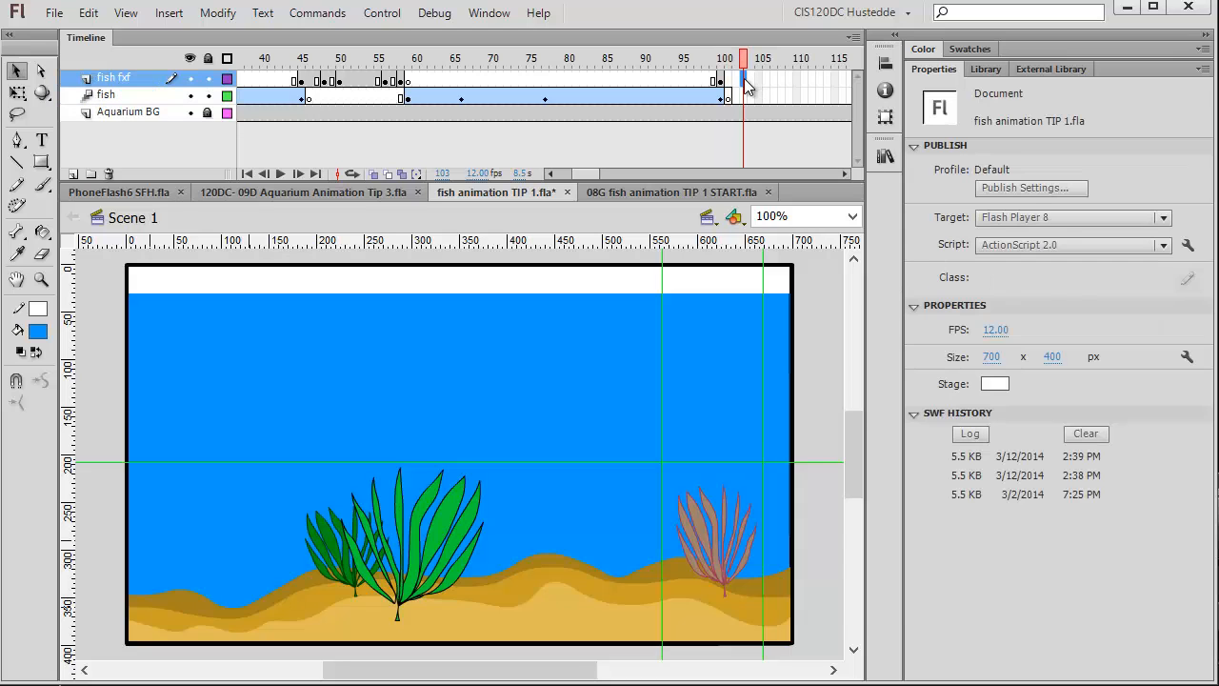
right_click(744, 79)
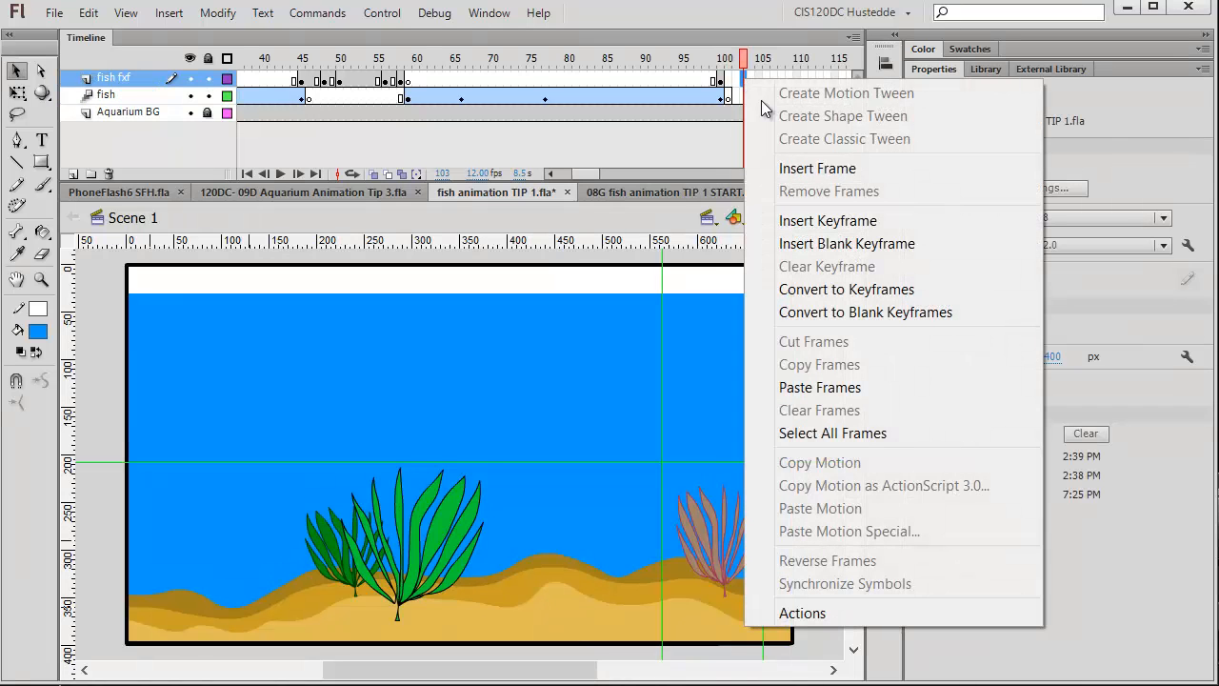
click(863, 225)
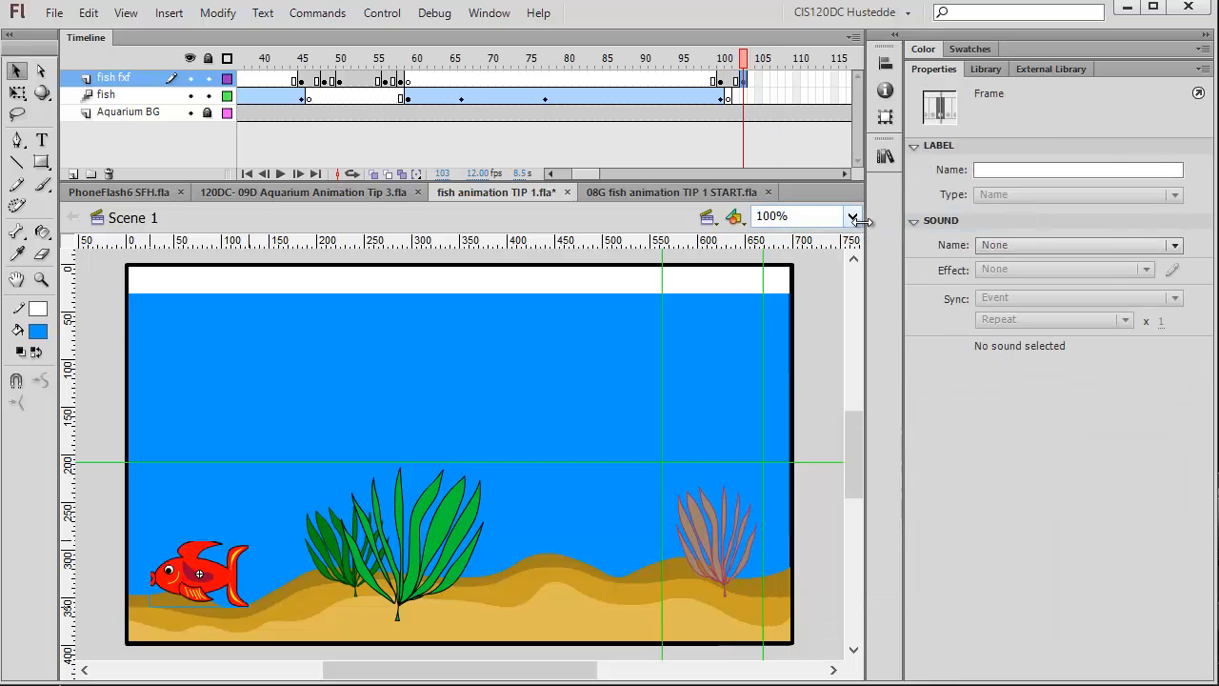
Swap the fish instance at frame 103 on the fish fxf layer to the fish - 45 symbol.
click(208, 587)
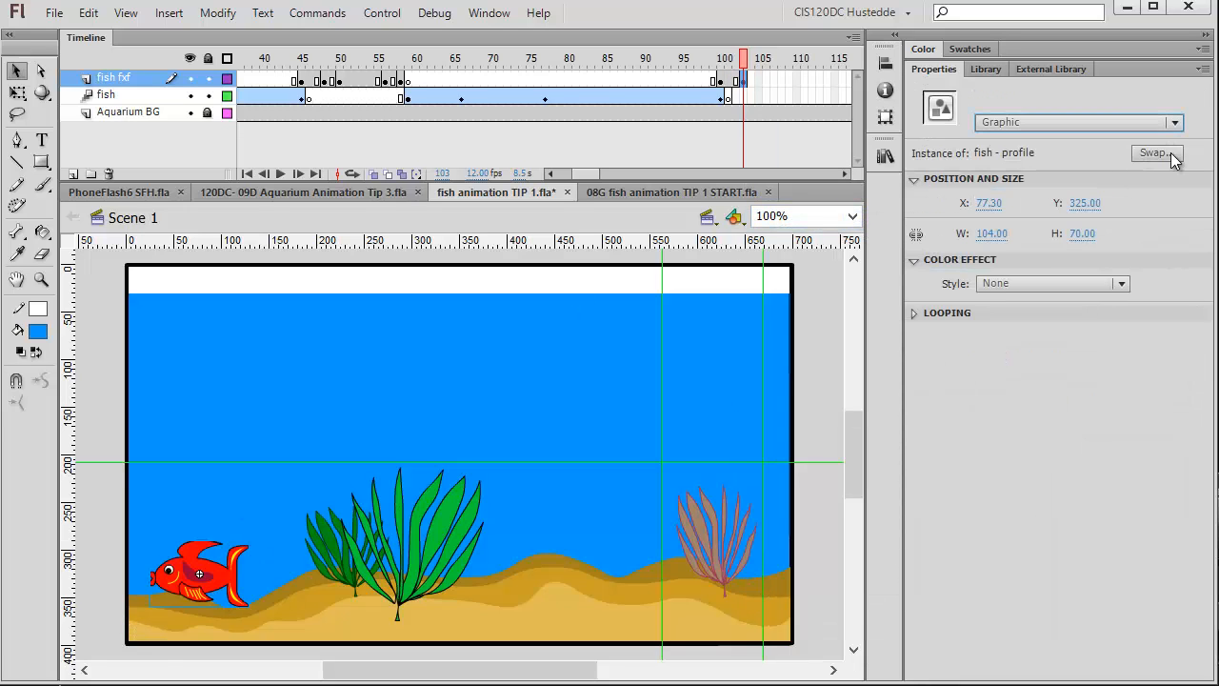
click(1157, 153)
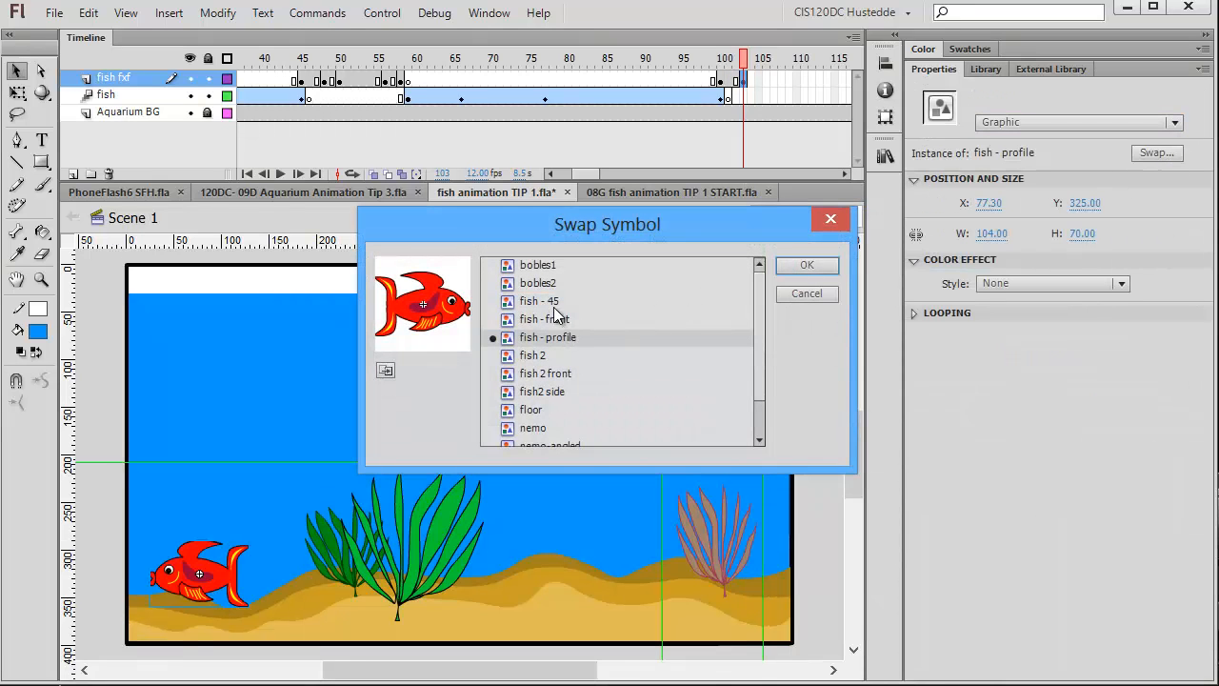
click(554, 303)
click(791, 264)
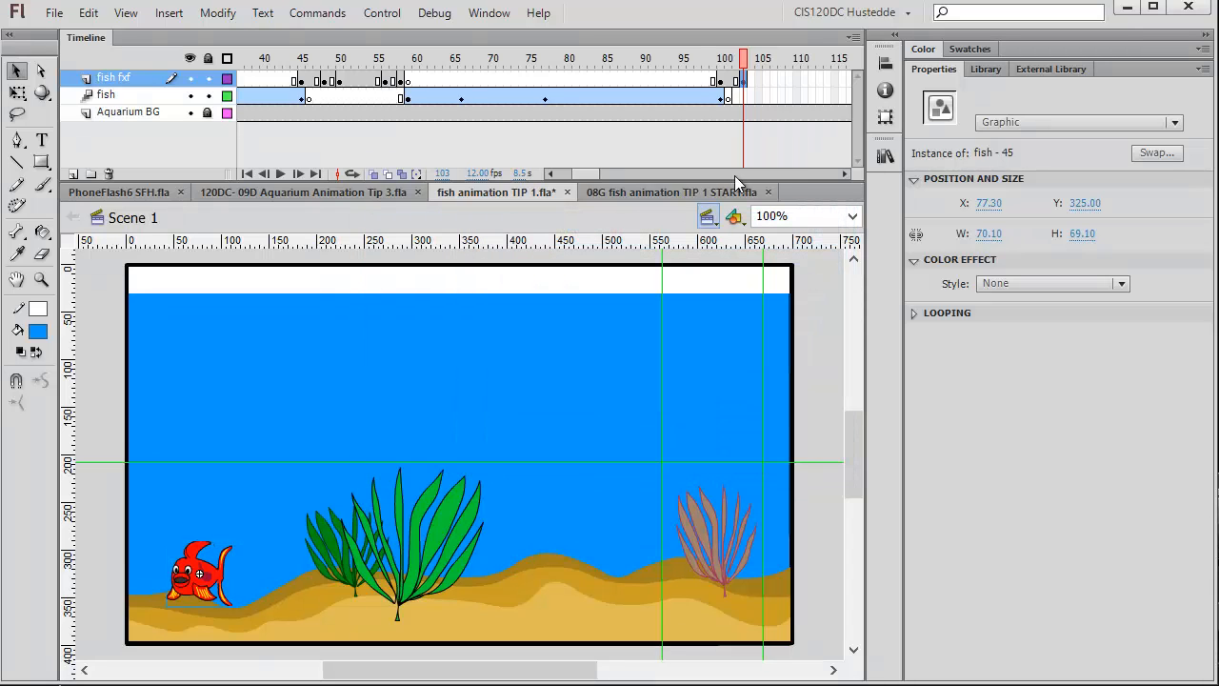
Insert a keyframe on the fish fxf layer at frame 105 and swap its fish instance to fish - front.
right_click(765, 81)
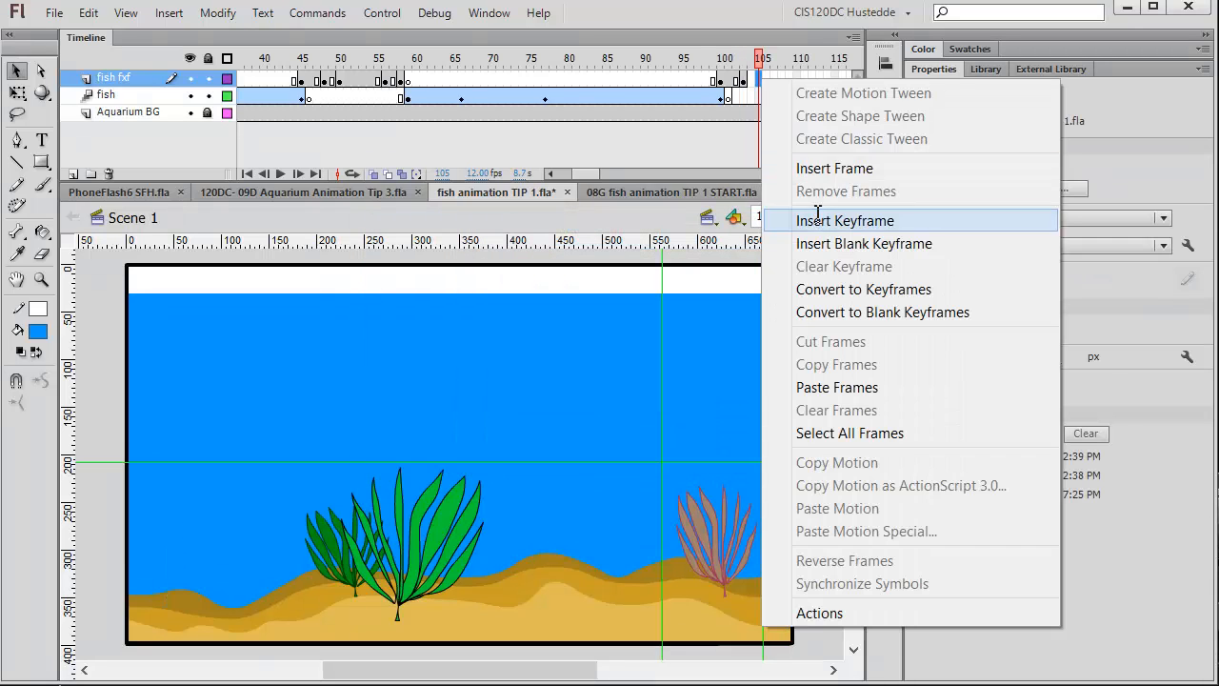
click(819, 223)
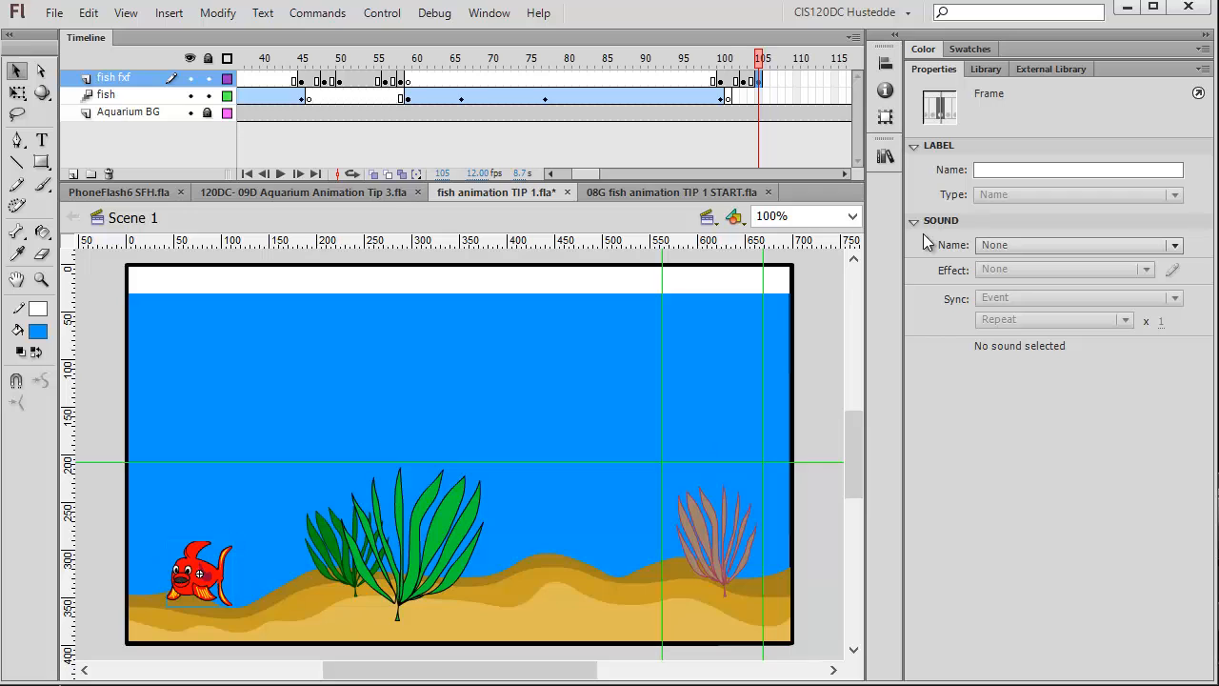
click(208, 576)
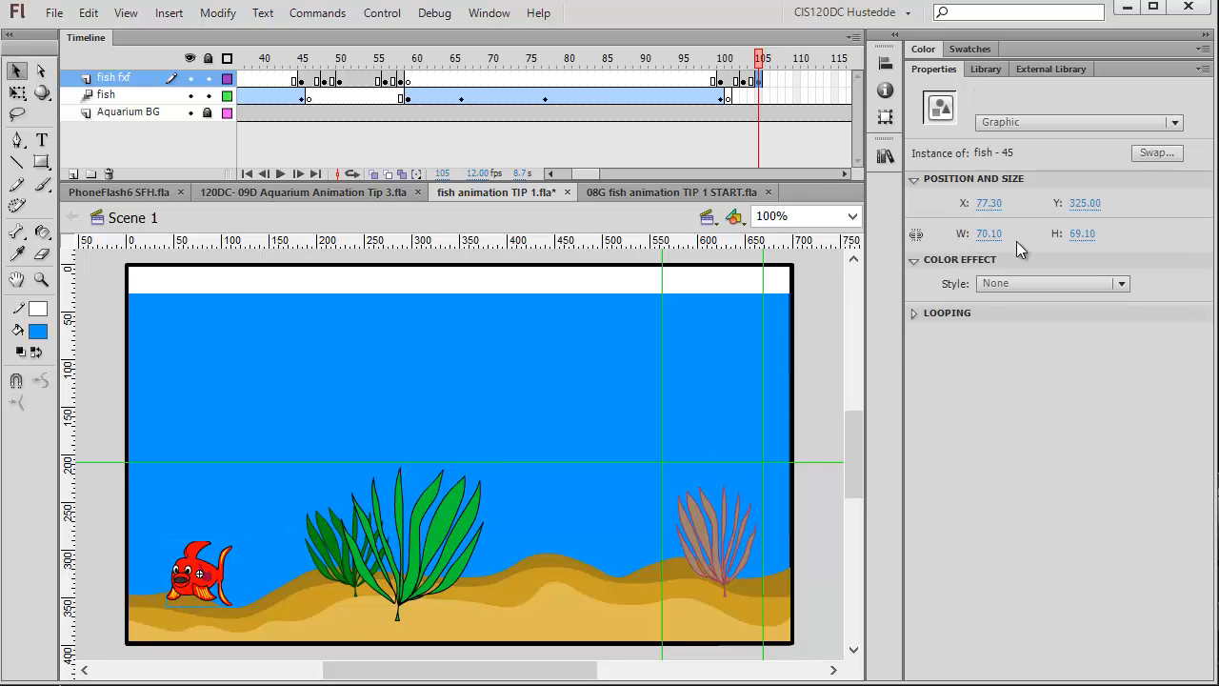
click(1152, 154)
click(561, 322)
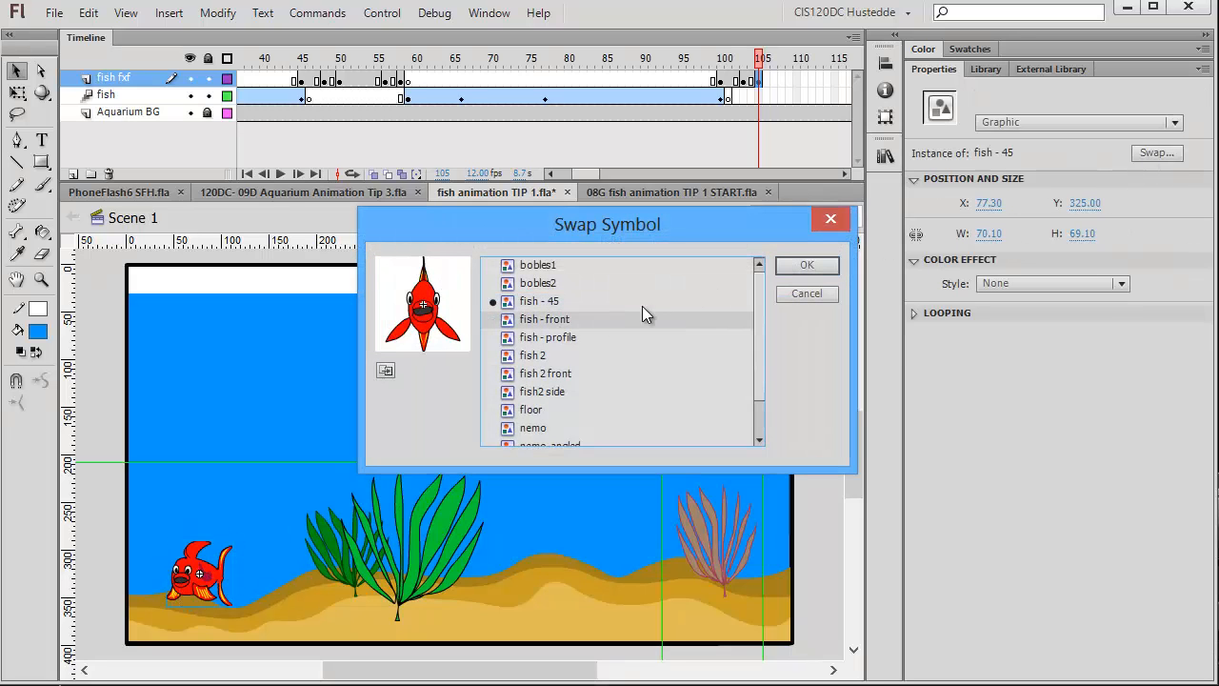
click(822, 265)
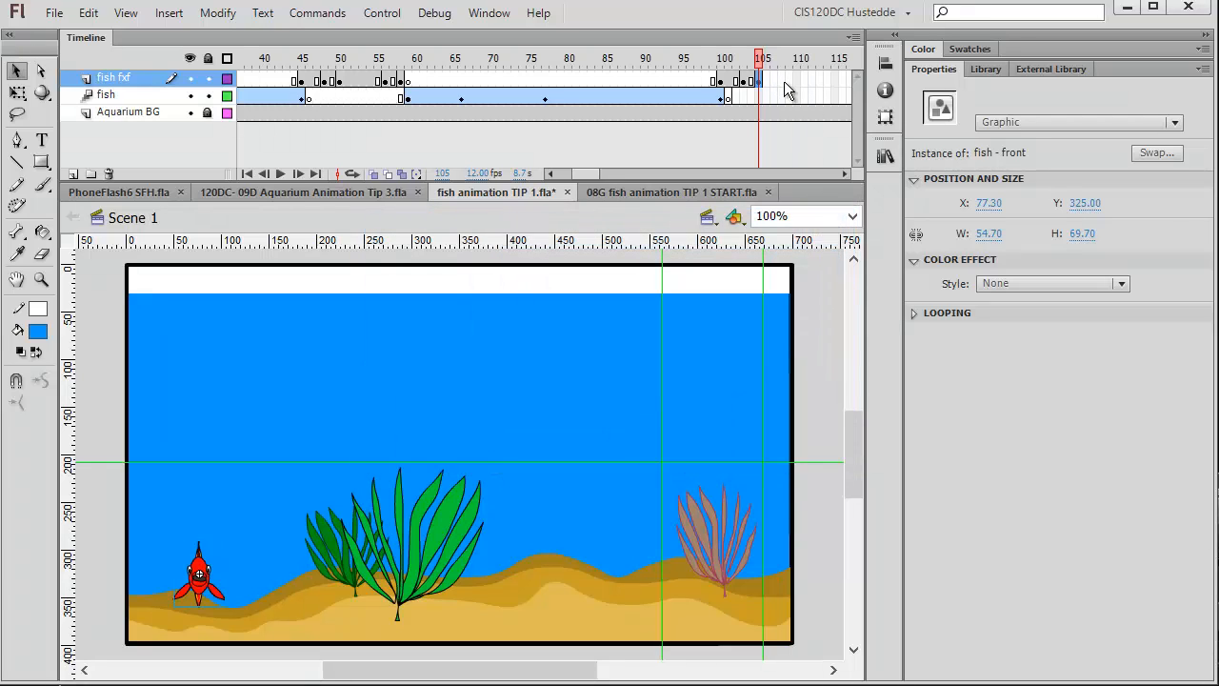
Insert a keyframe on the fish fxf layer at frame 108 and swap its fish instance to fish - 45.
right_click(781, 83)
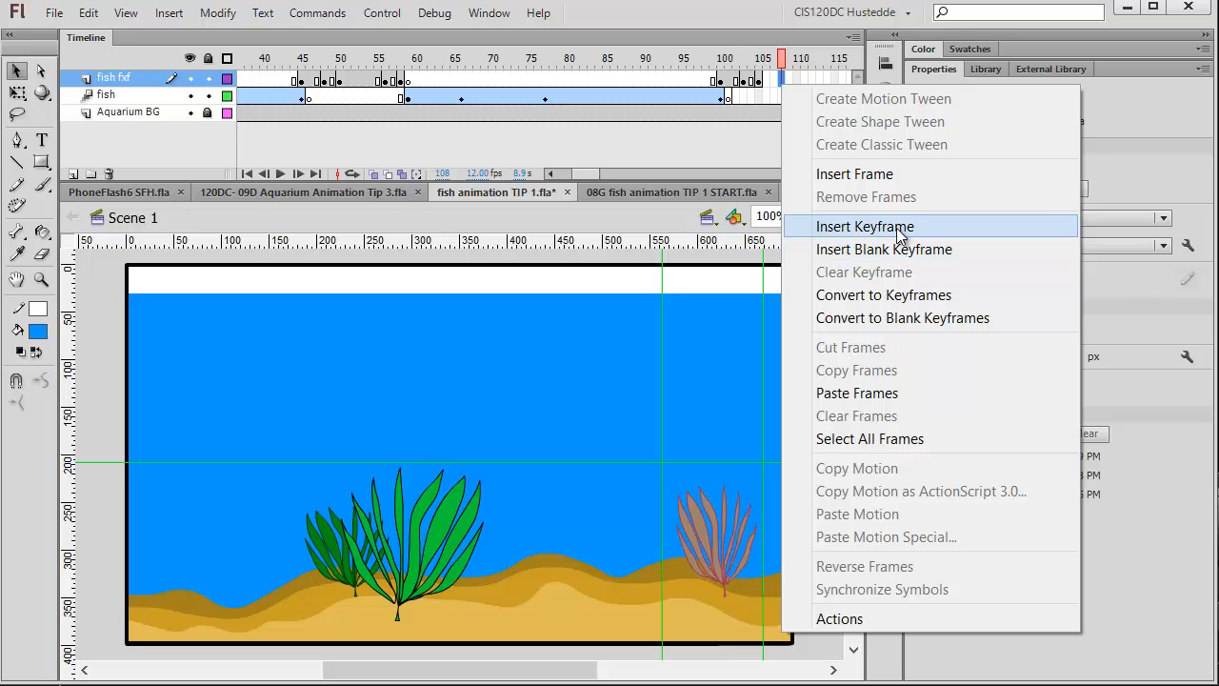
click(896, 228)
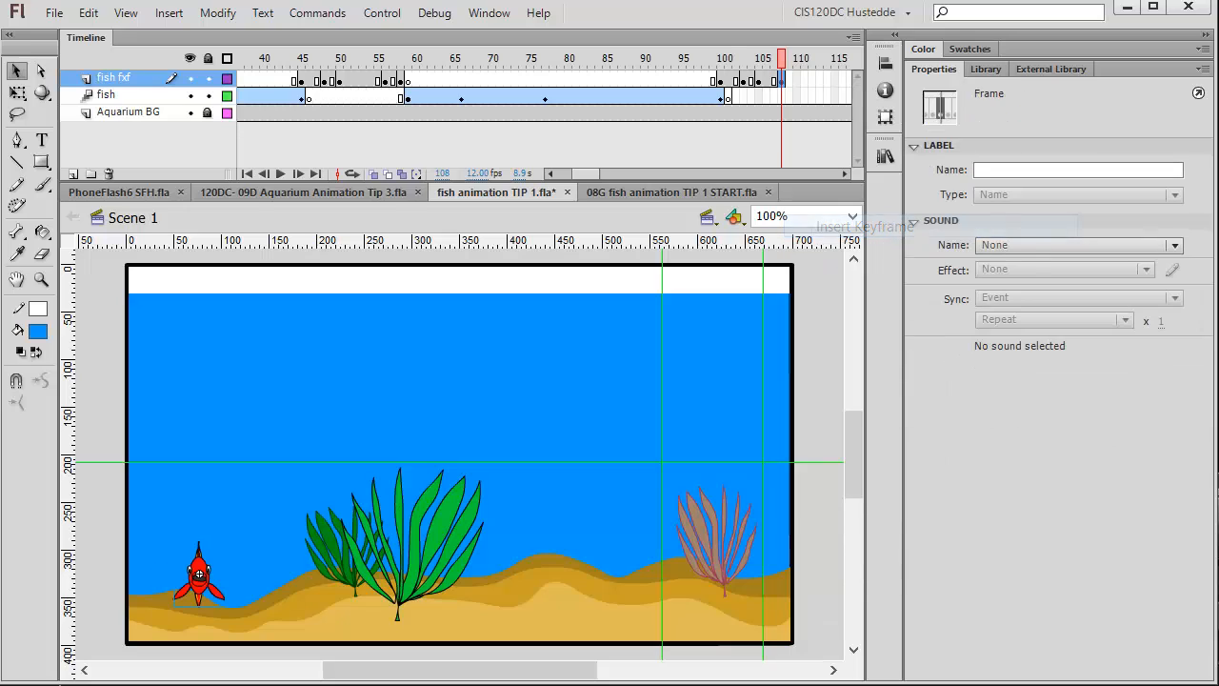
click(204, 593)
click(1158, 153)
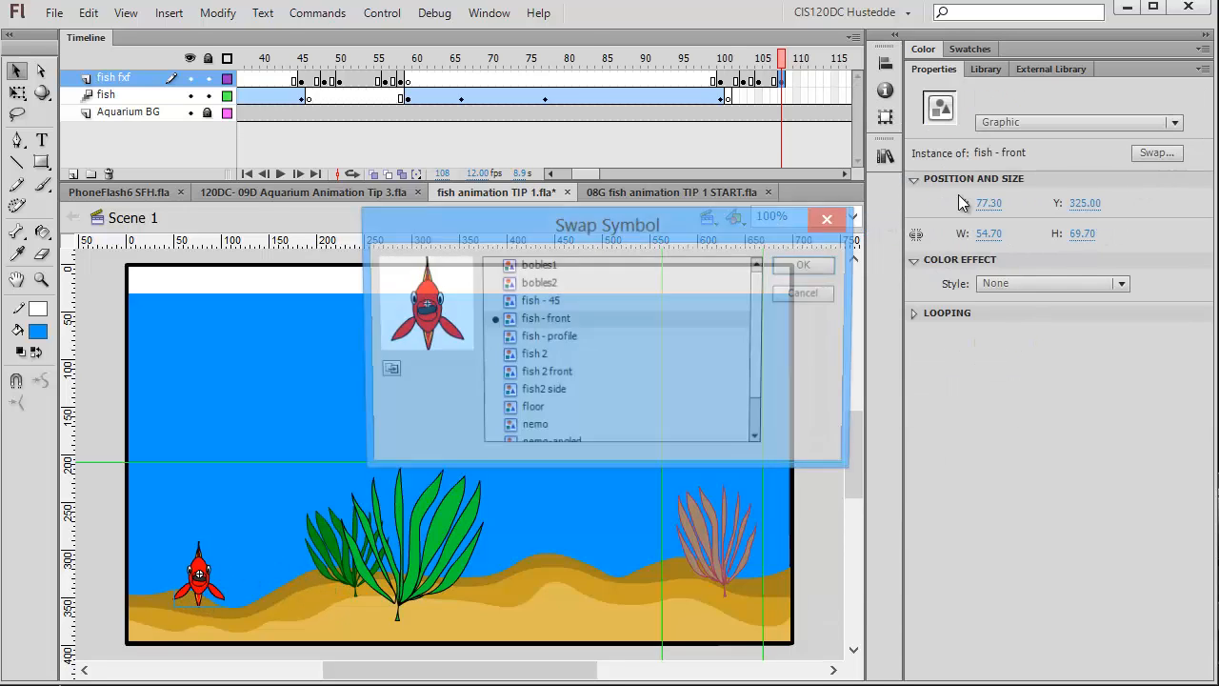
click(572, 301)
click(806, 270)
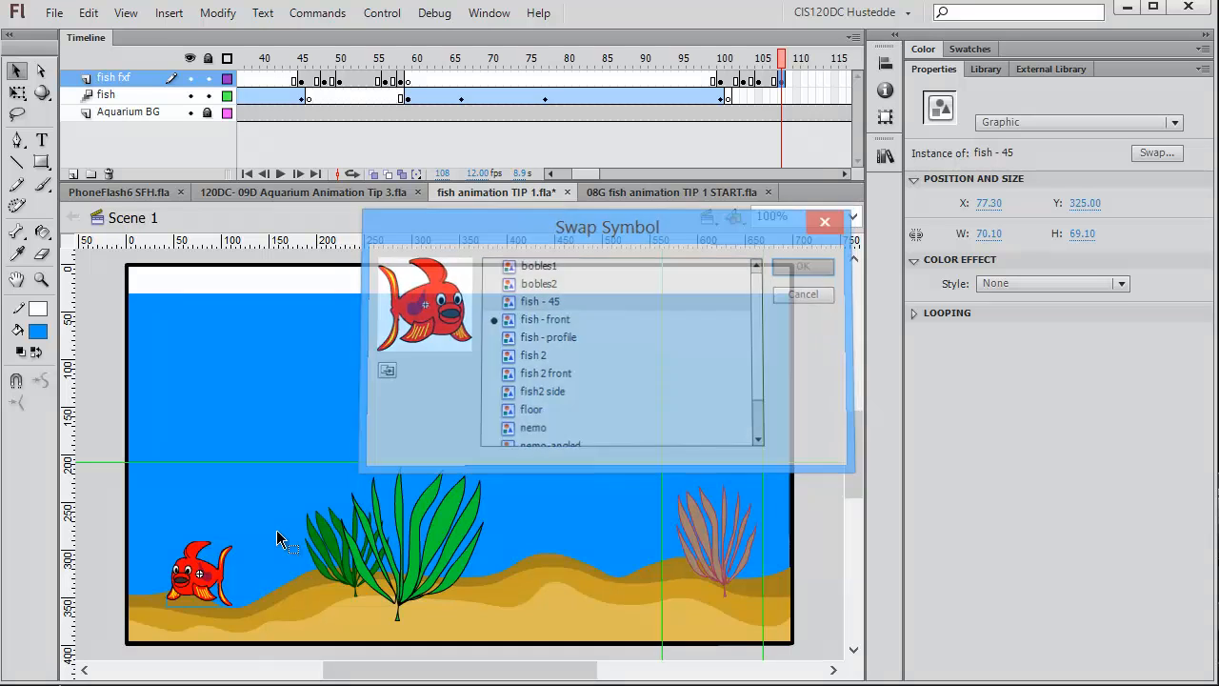
Flip the frame 108 fish - 45 instance horizontally.
click(203, 15)
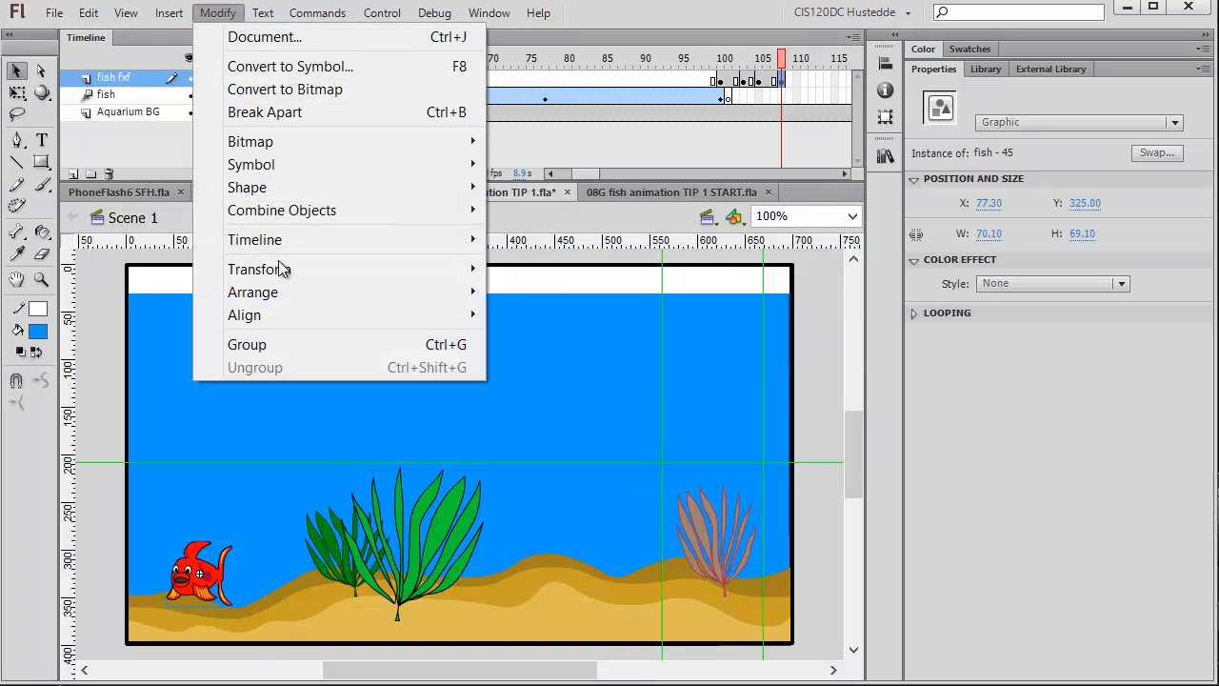
mouse_move(290, 269)
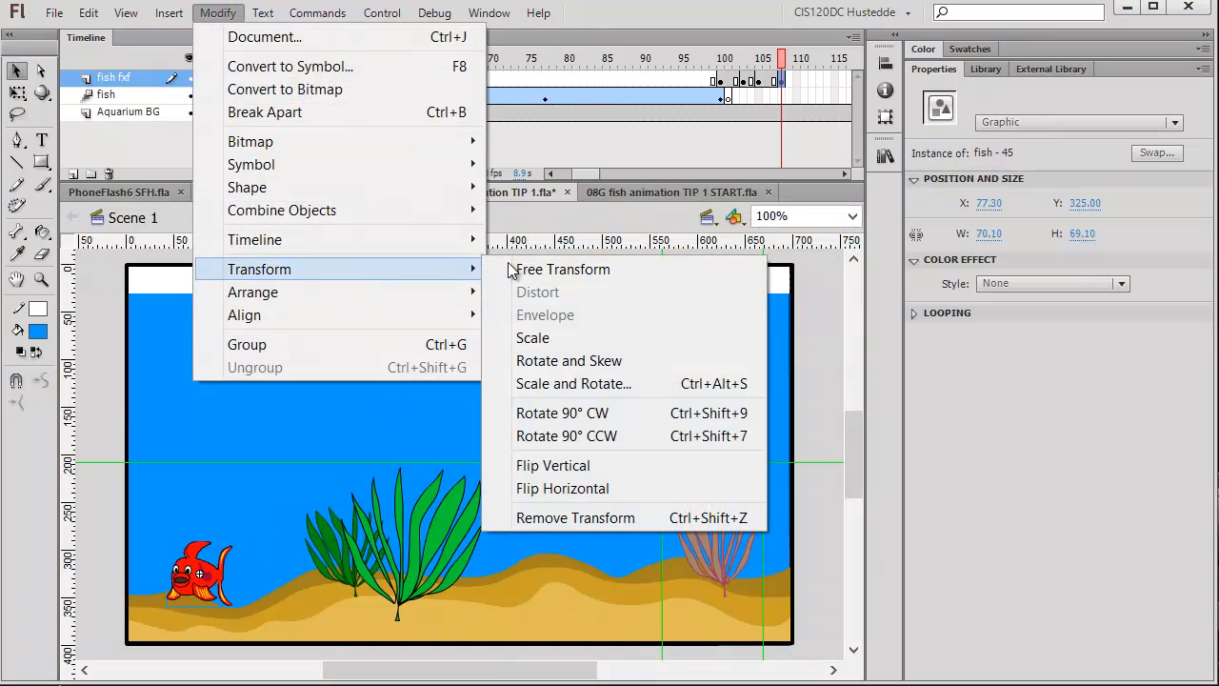
click(581, 487)
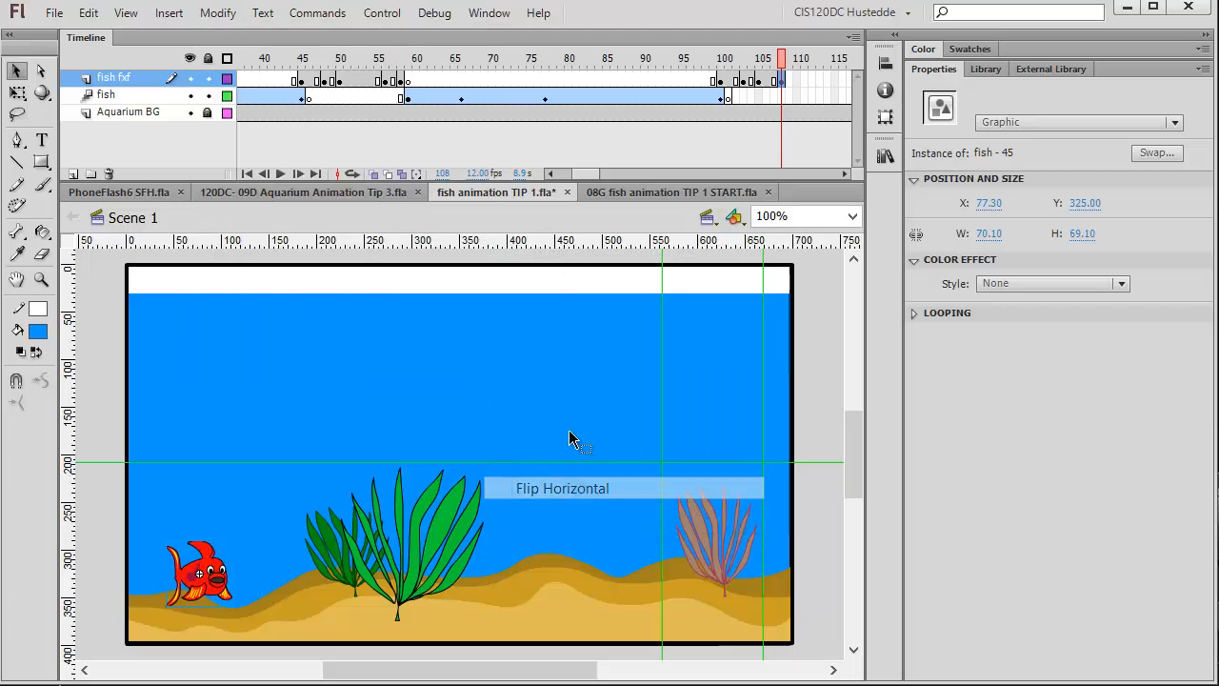
Insert a keyframe on the fish fxf layer at frame 111 and swap its fish instance to fish - profile.
click(805, 80)
right_click(805, 81)
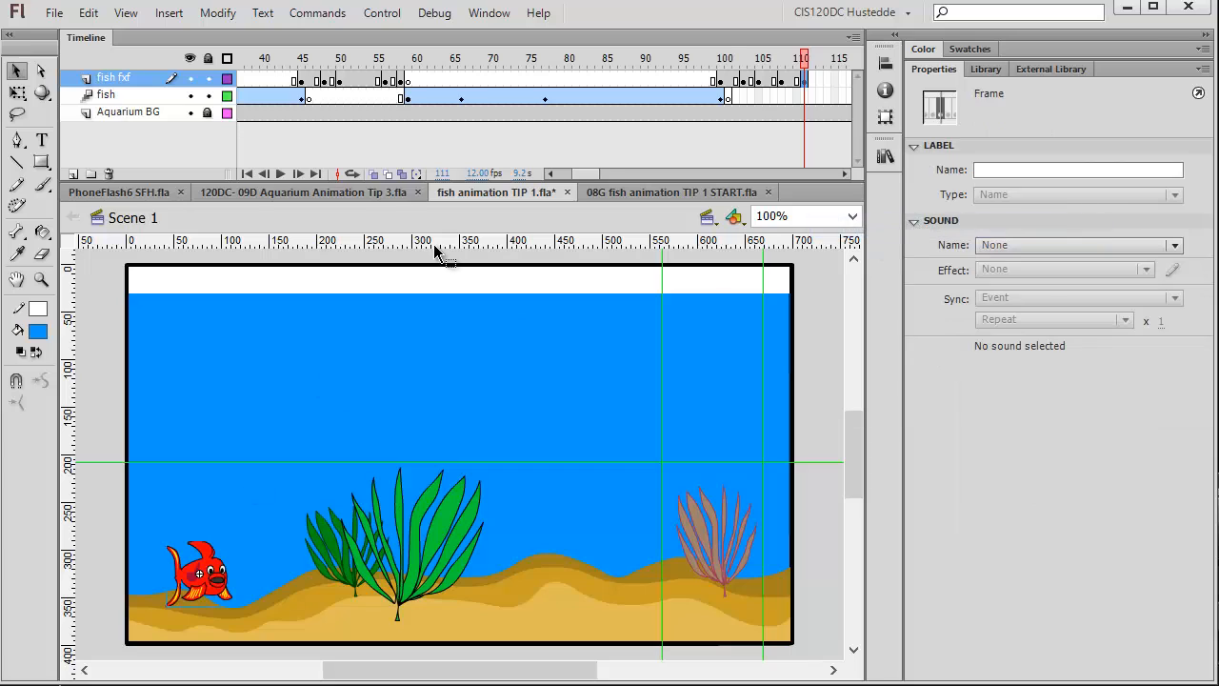
click(199, 573)
click(1162, 154)
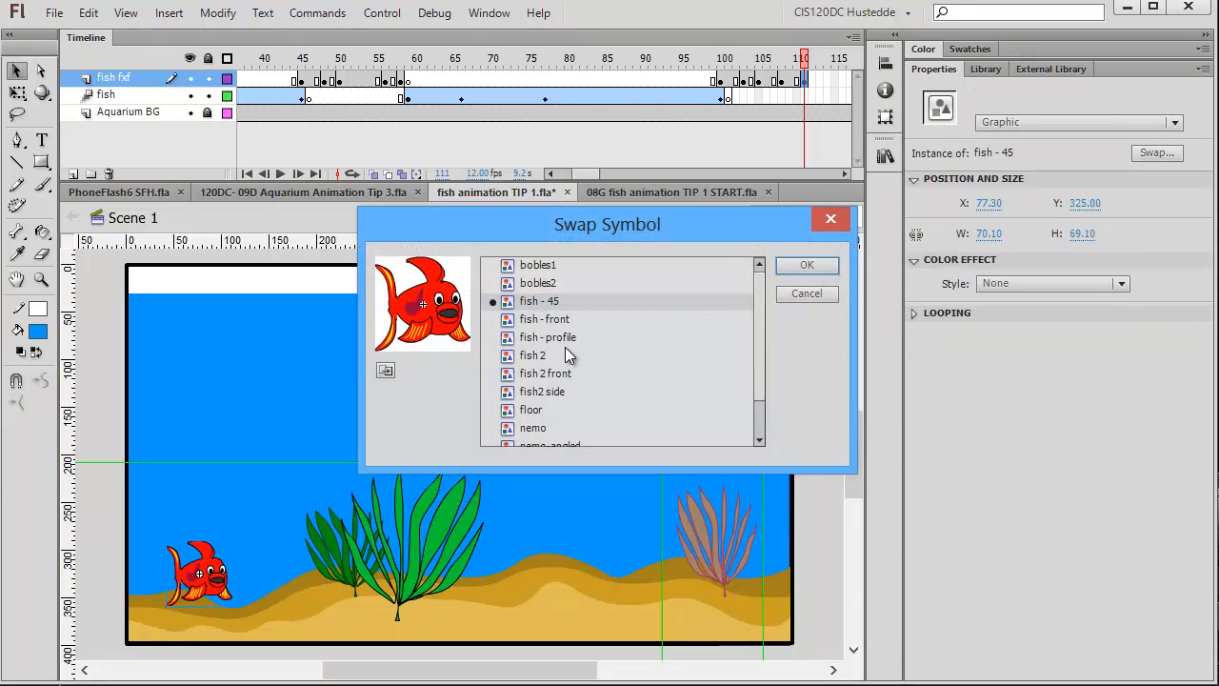
click(565, 335)
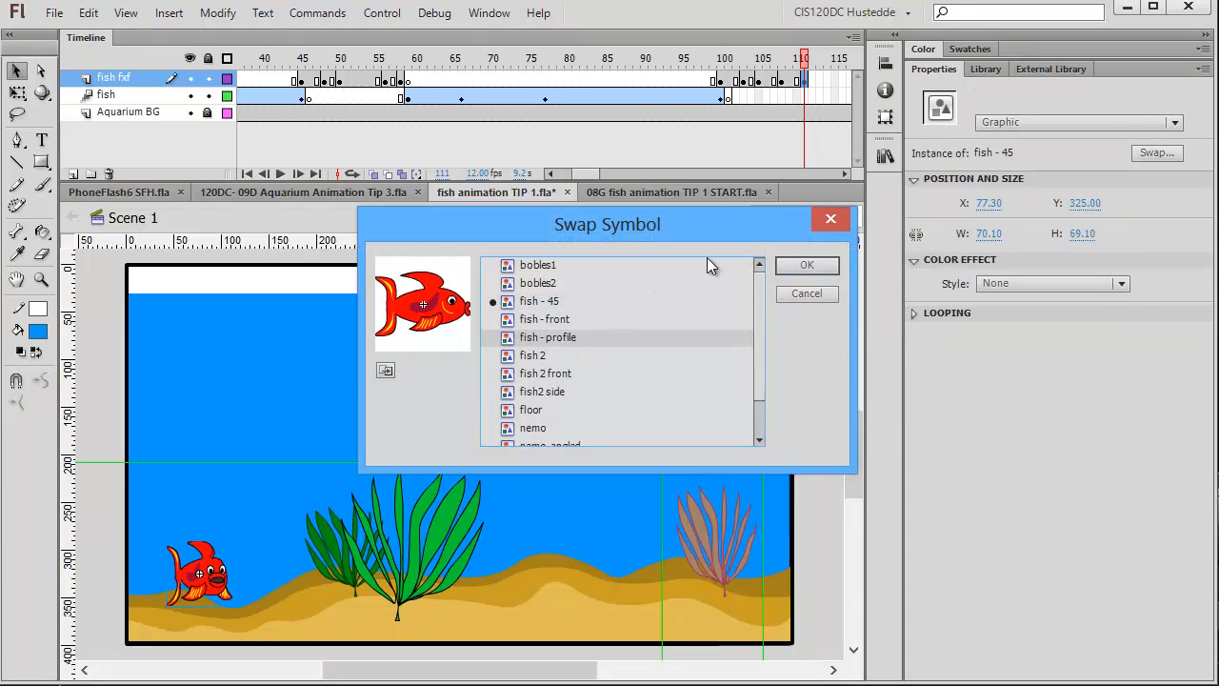
click(803, 268)
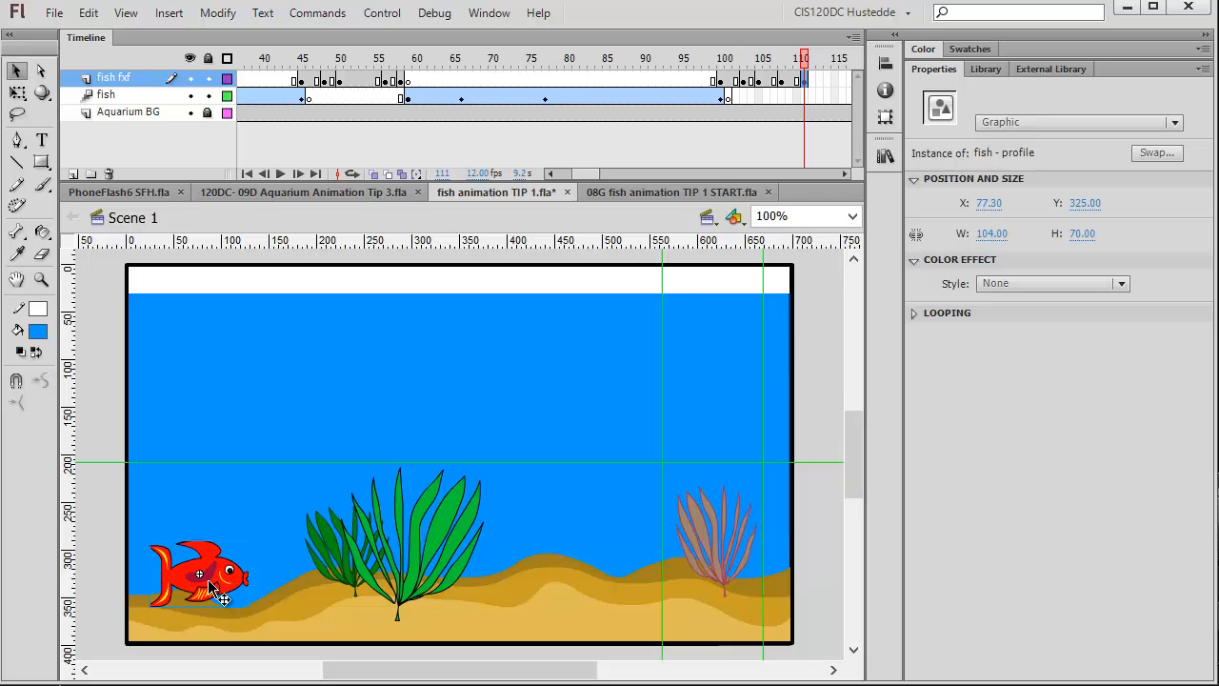
Insert a blank keyframe on the fish layer at frame 112 and paste the fish in place there.
click(811, 96)
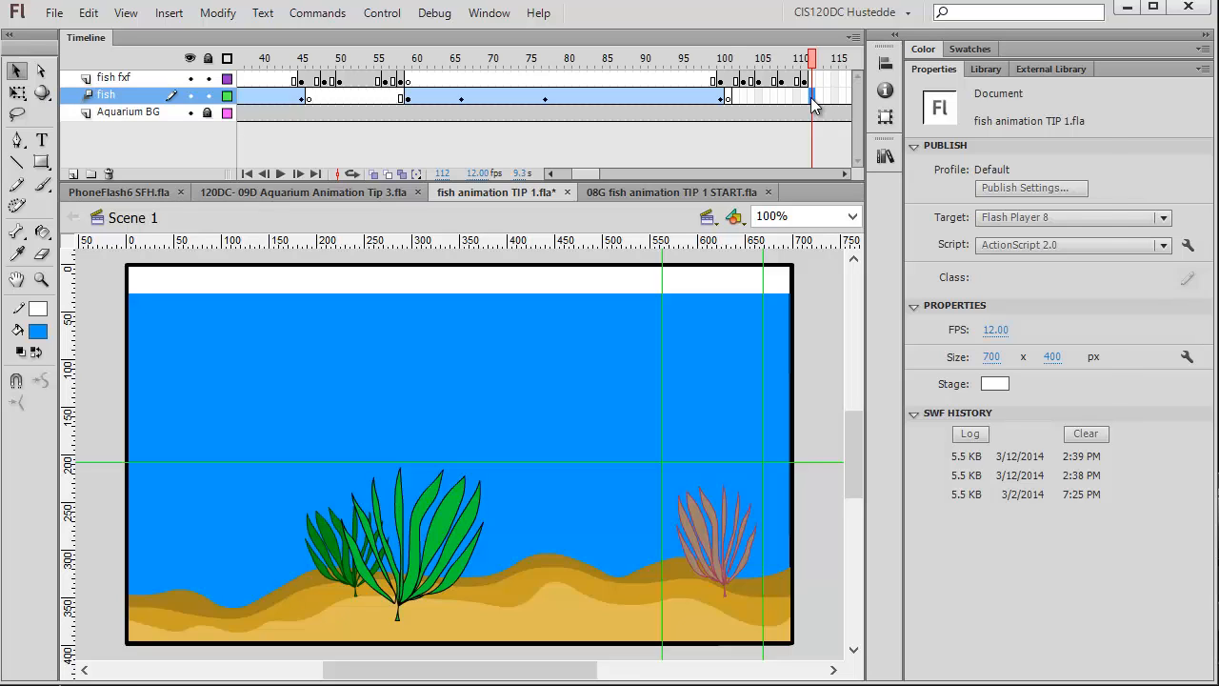
right_click(812, 98)
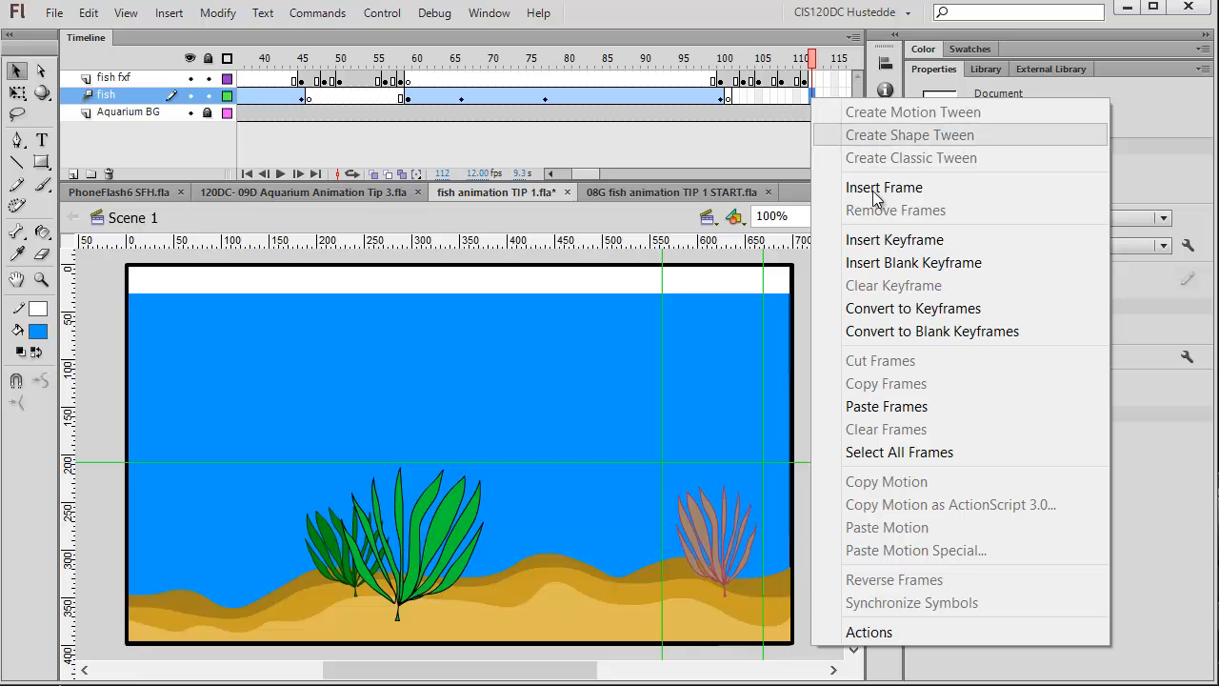
click(885, 260)
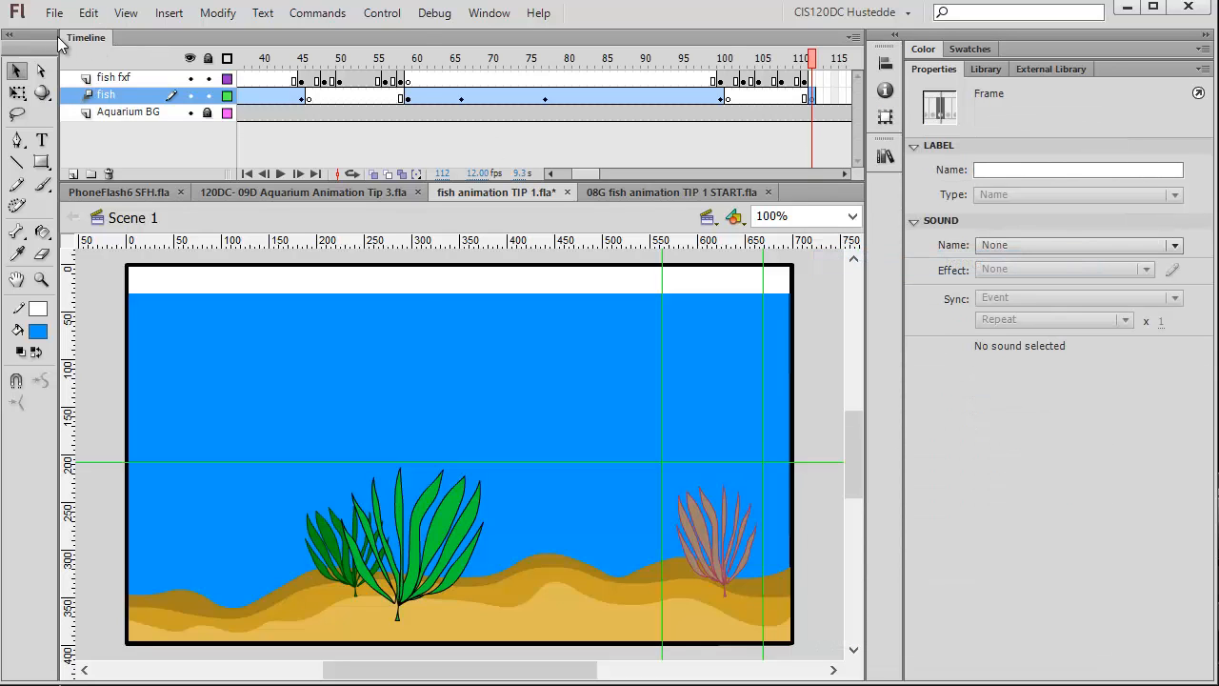
click(88, 14)
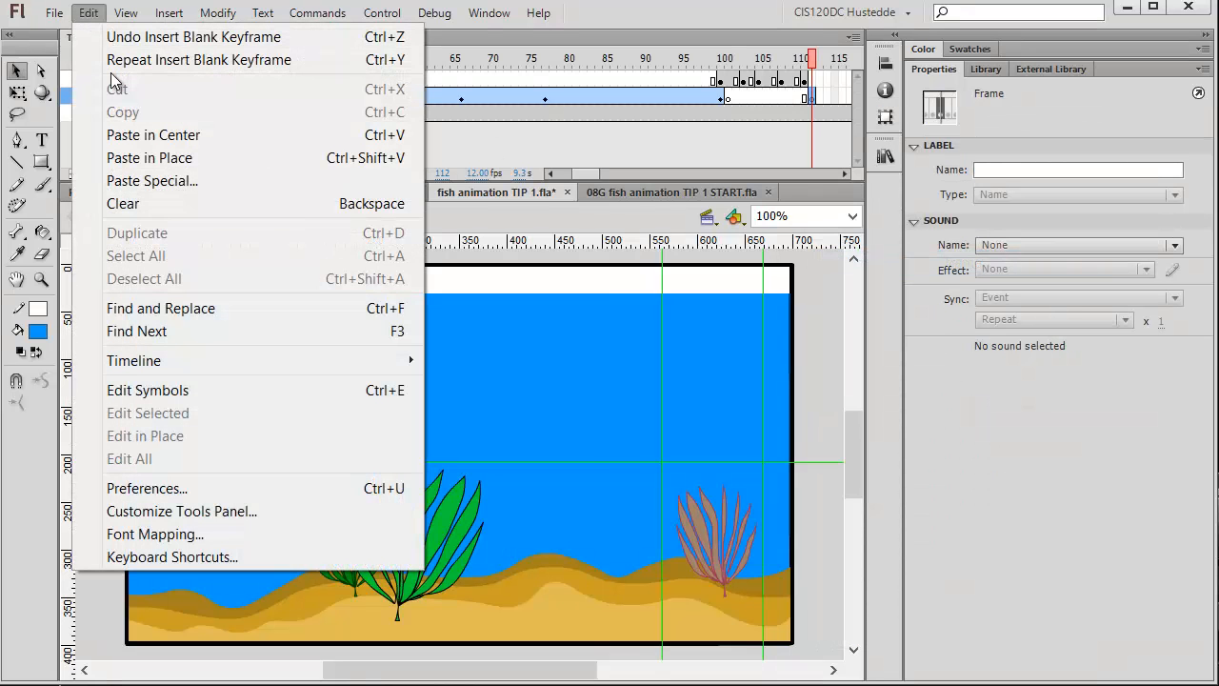
click(150, 158)
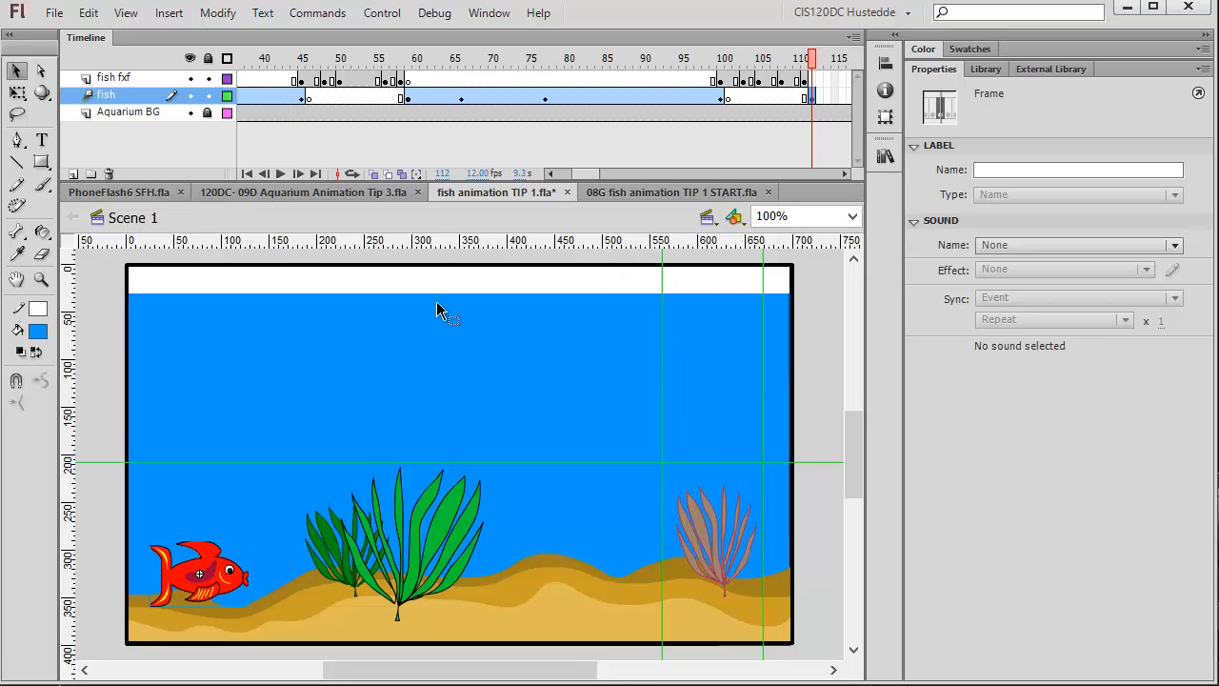
Create a motion tween on the frame 112 fish and extend the tween span to frame 155.
right_click(229, 585)
click(692, 134)
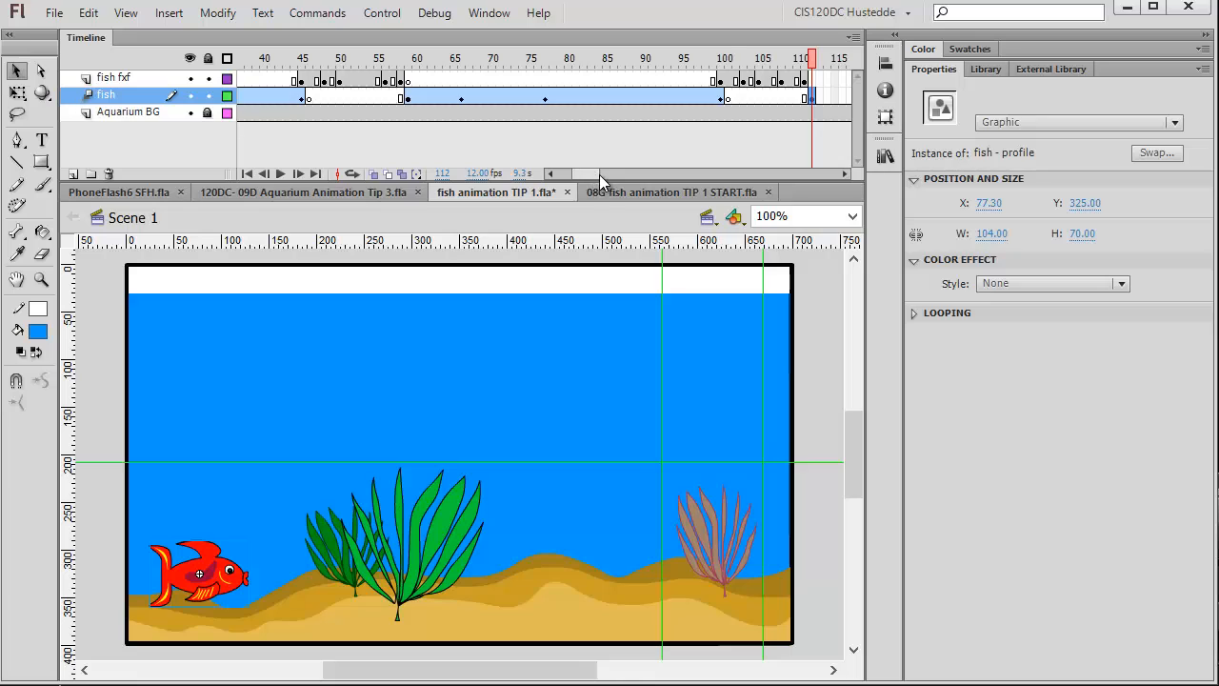
drag(598, 174, 621, 174)
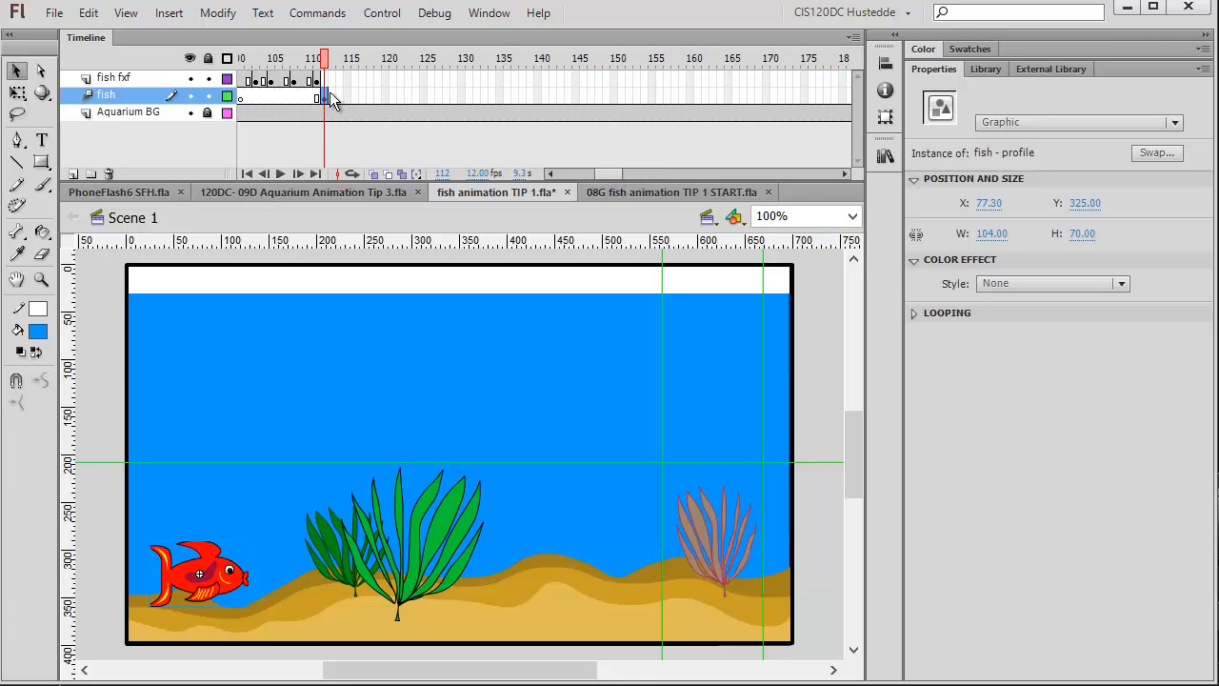
drag(325, 94, 653, 106)
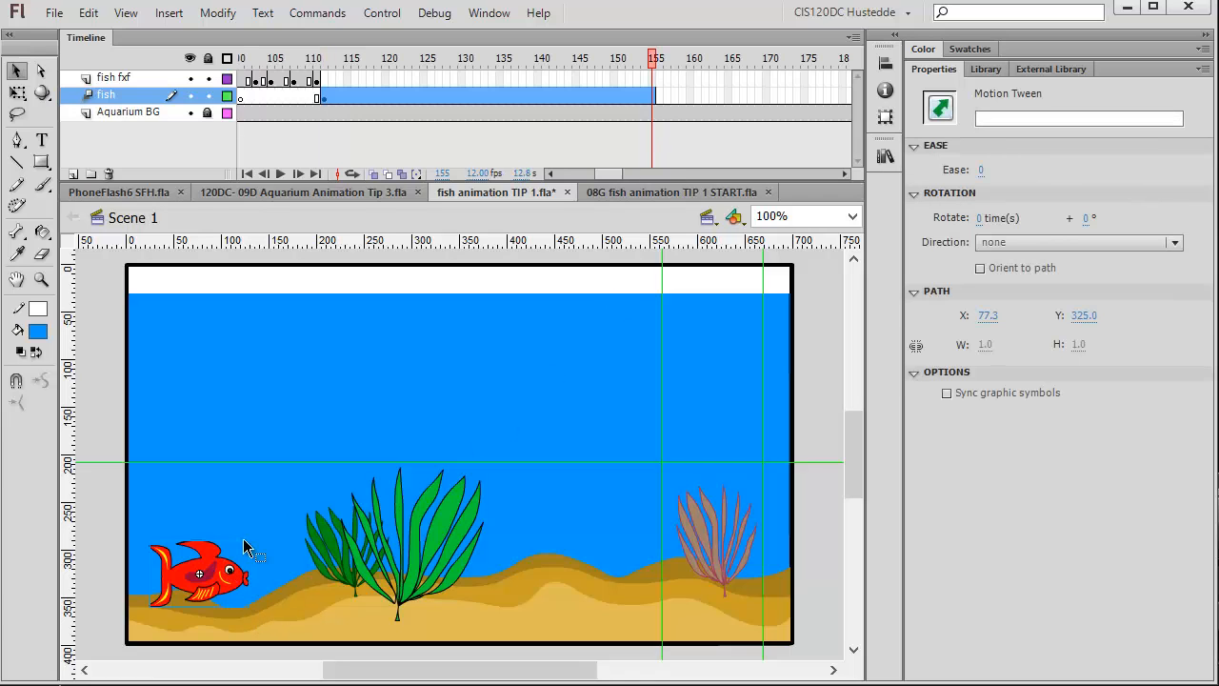
Move the fish at frame 155 up to the upper right of the tank and bend the motion path into a curve.
drag(223, 546, 687, 366)
drag(652, 59, 645, 59)
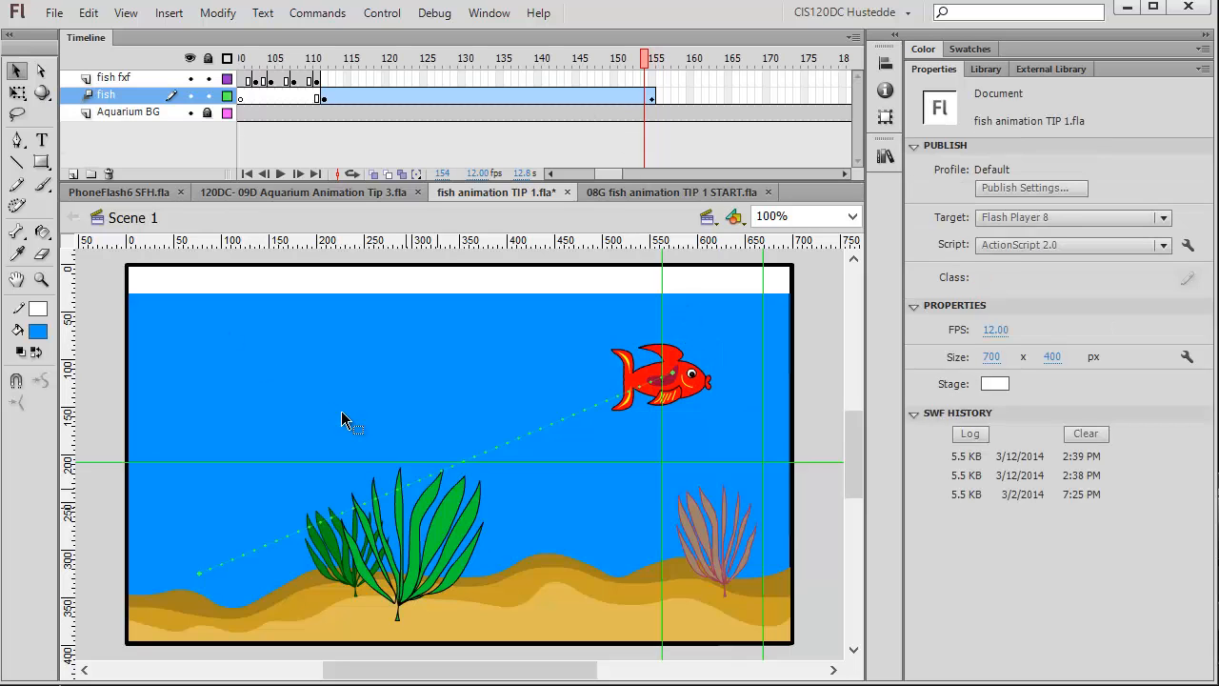
drag(424, 488, 468, 531)
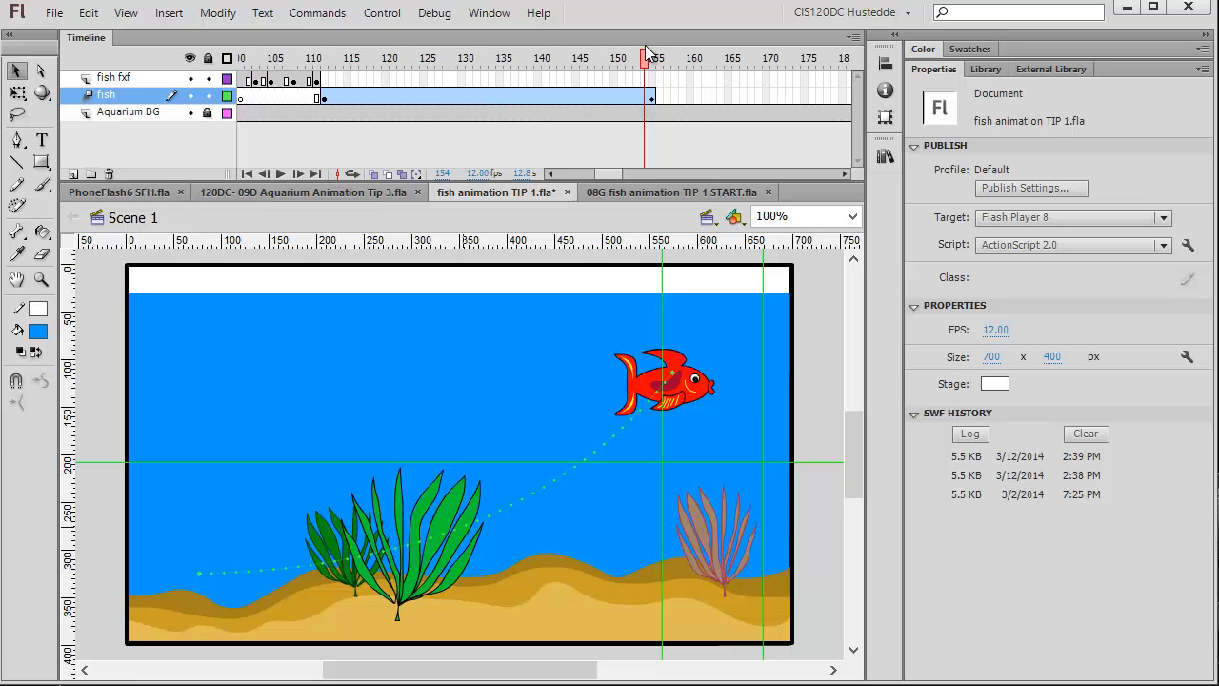
Move the fish at frame 137 to about X 446, Y 276.
drag(629, 61, 520, 78)
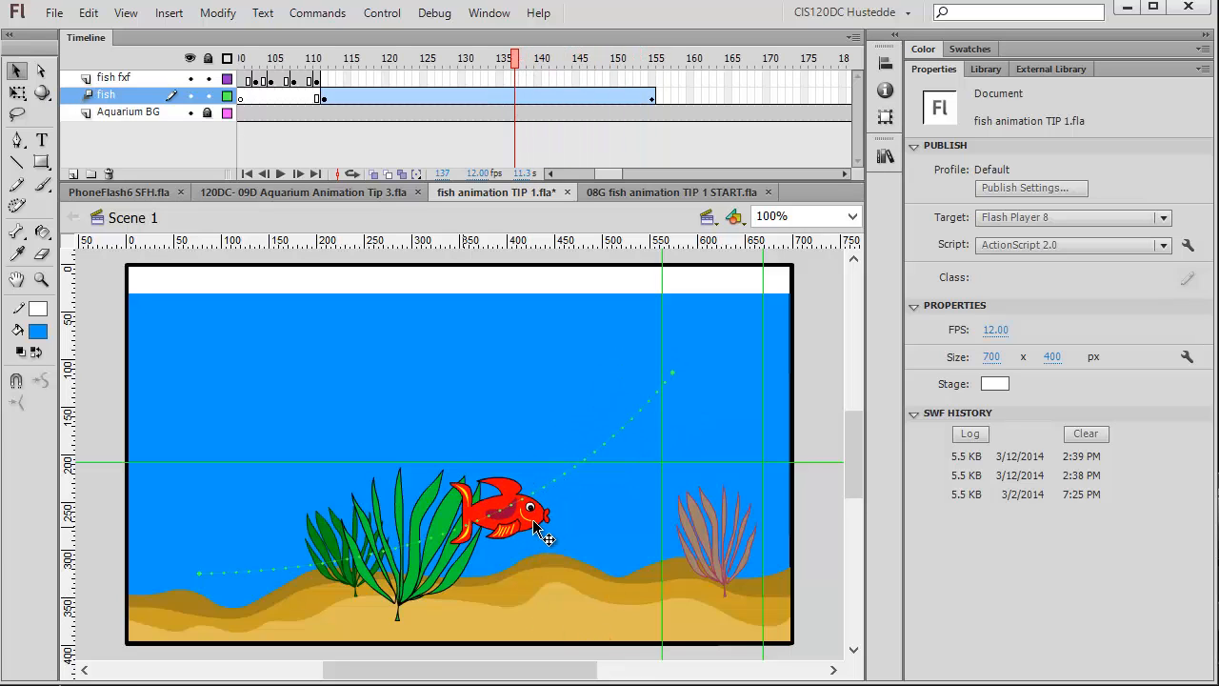
drag(537, 524, 587, 542)
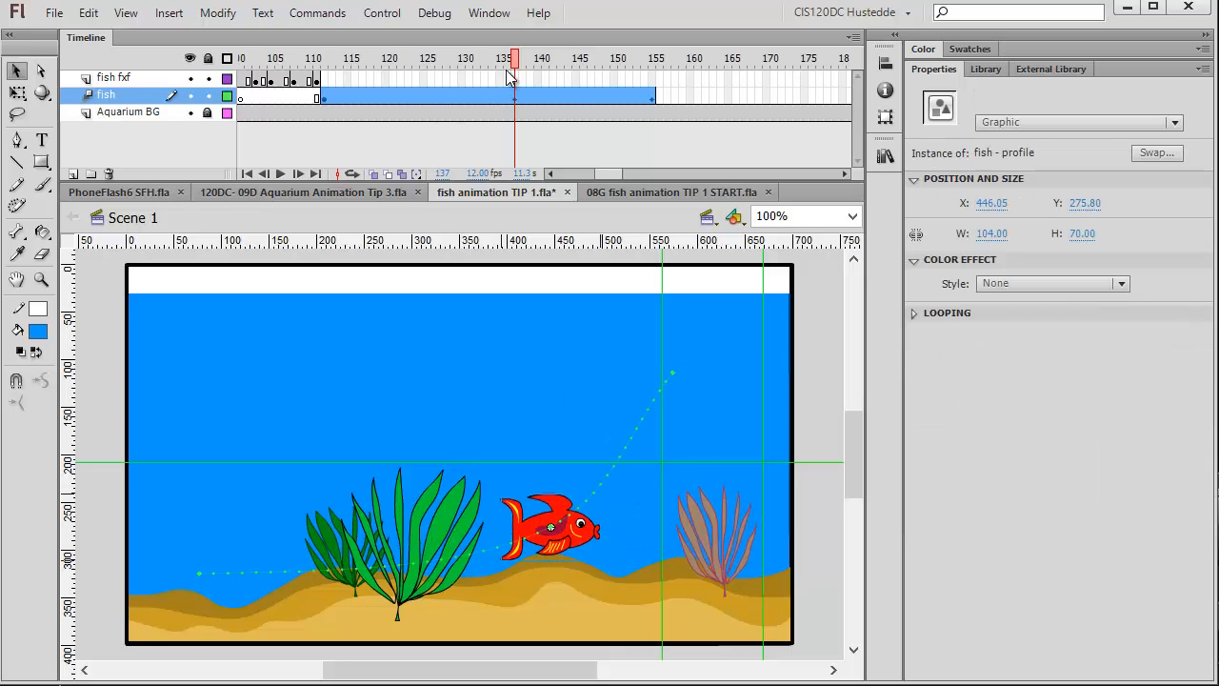
Move the fish at frame 120 up to about X 195, Y 287.
drag(516, 64, 386, 59)
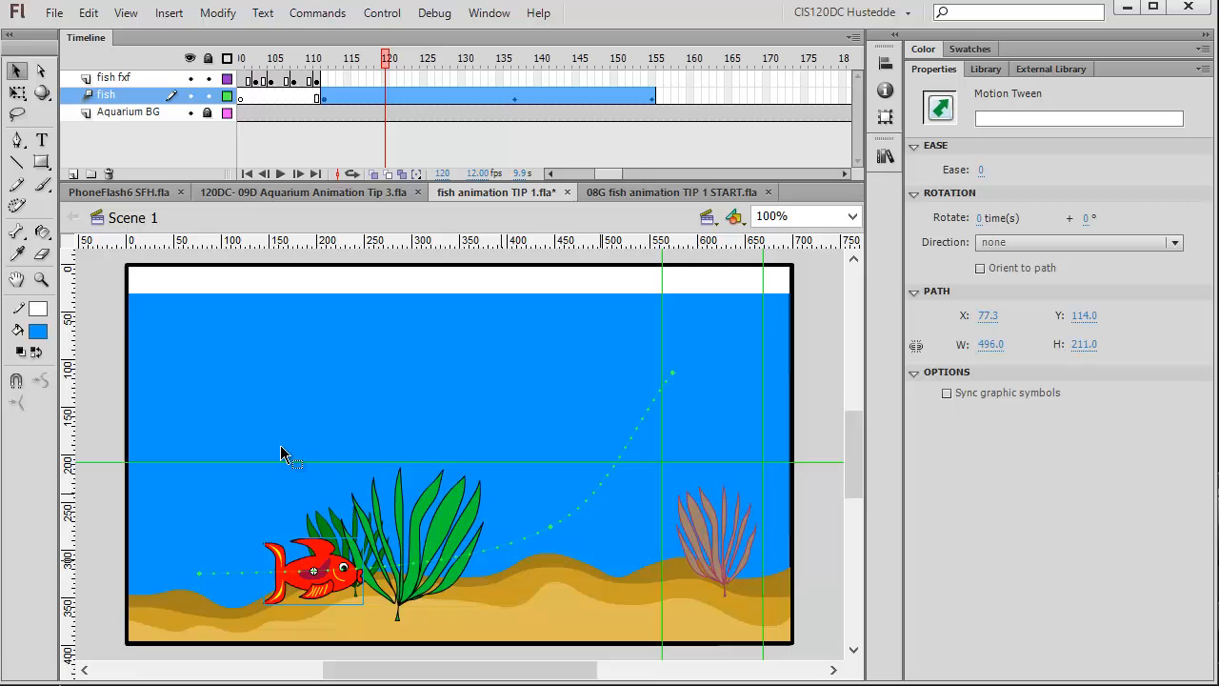
click(324, 553)
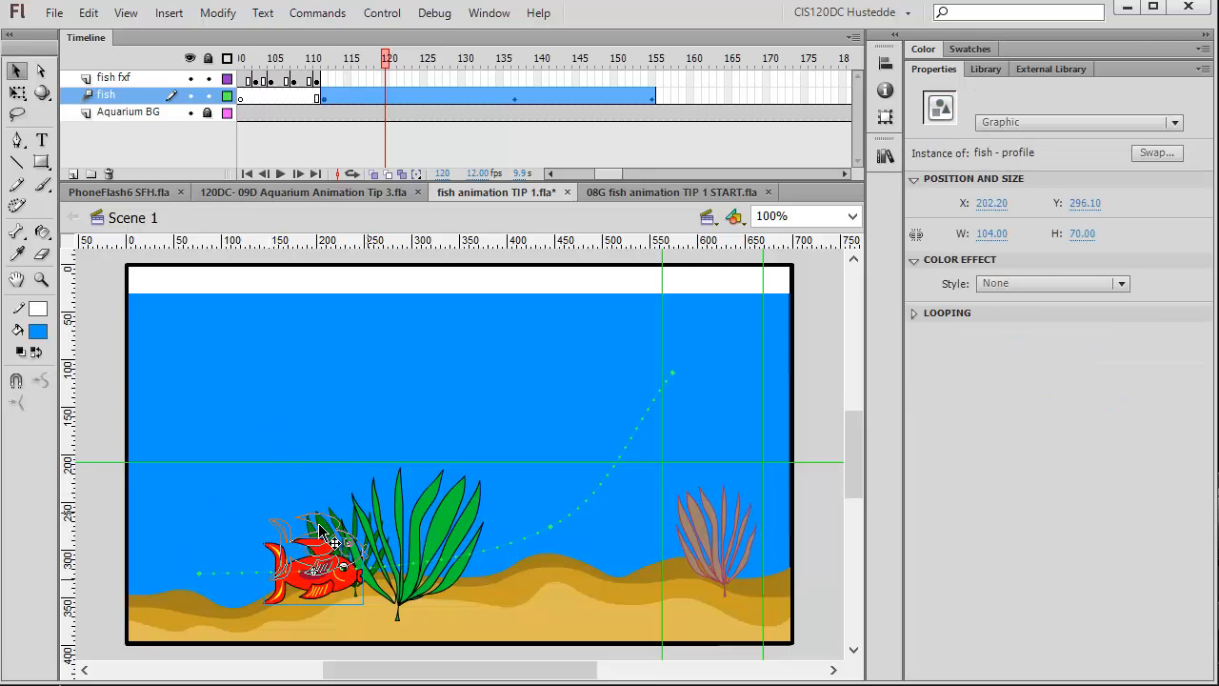
drag(324, 538, 323, 505)
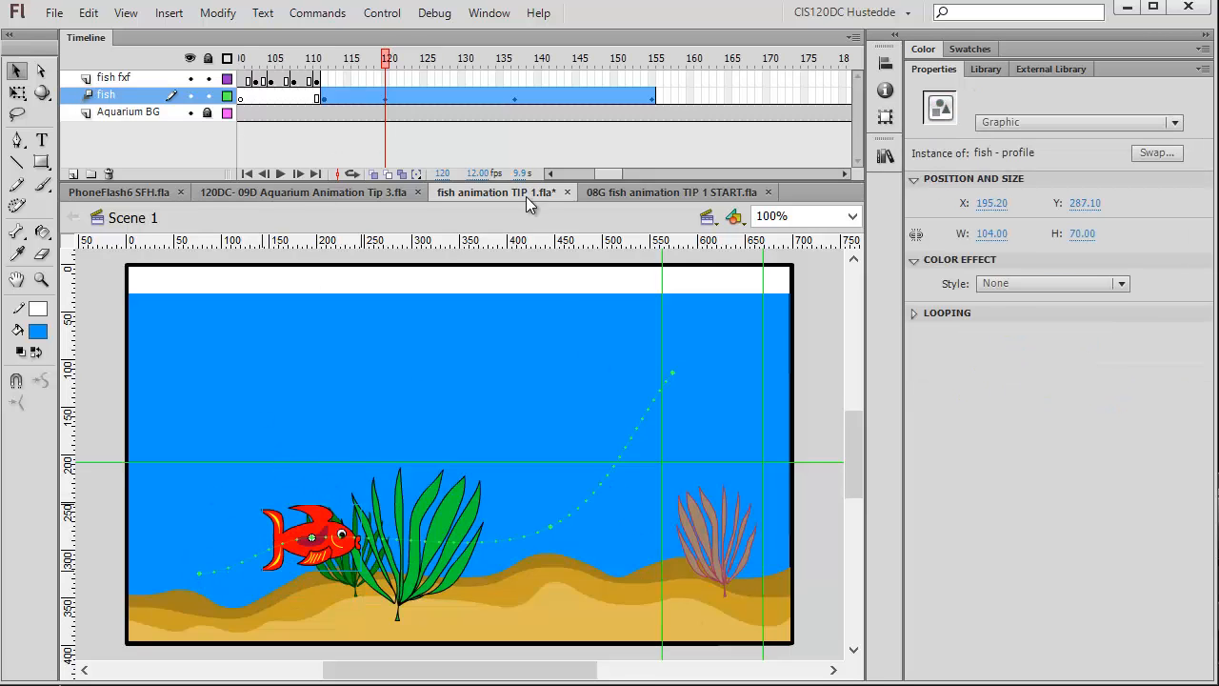
Move the fish at frame 137 to about X 467, Y 293.
drag(391, 59, 515, 59)
drag(572, 538, 593, 555)
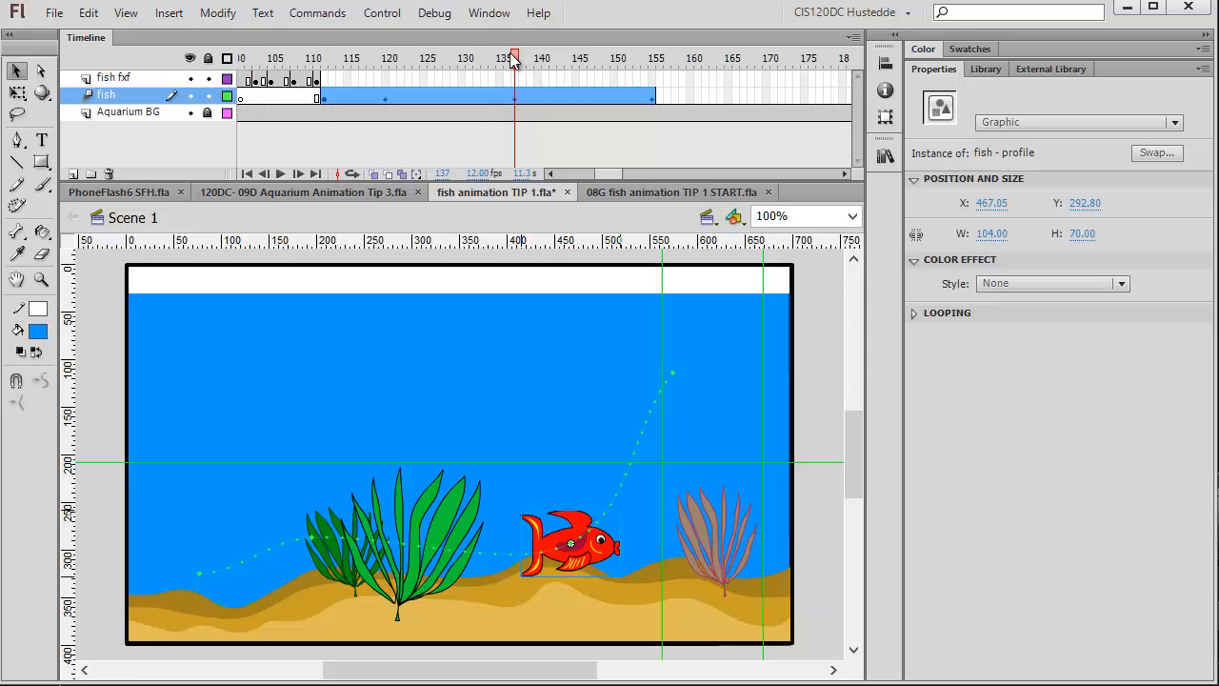
End the fish layer's tween at frame 155 by inserting a blank keyframe at frame 156.
drag(354, 59, 653, 95)
click(653, 95)
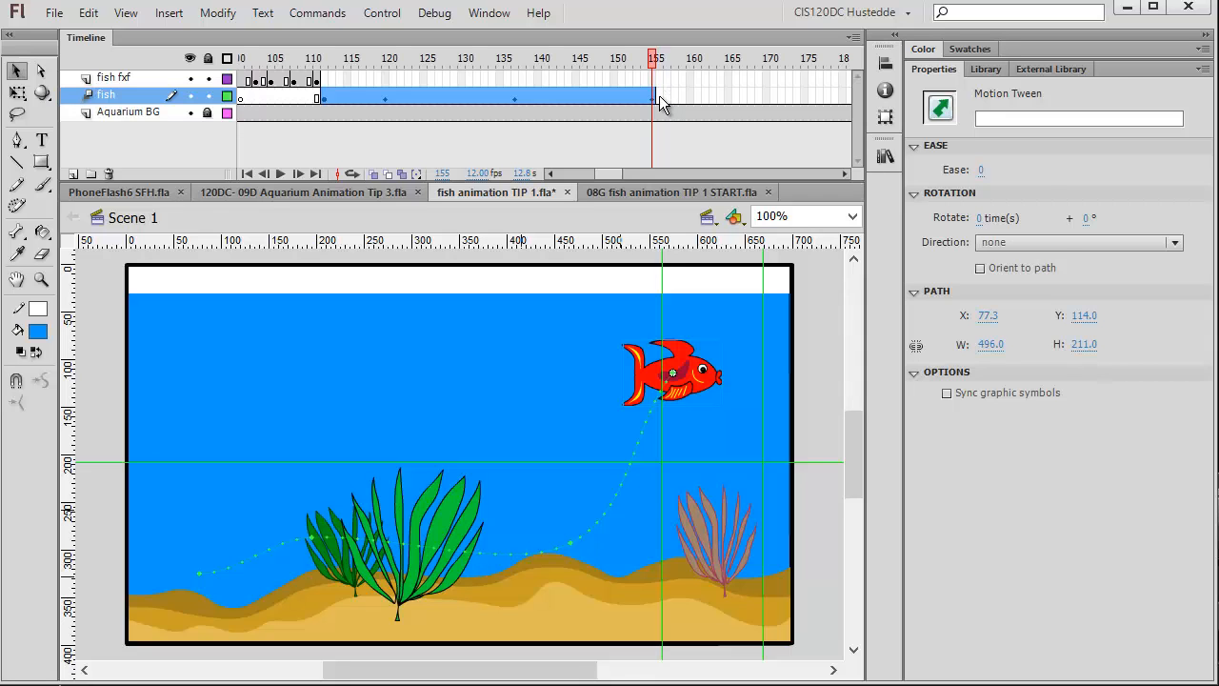
right_click(659, 96)
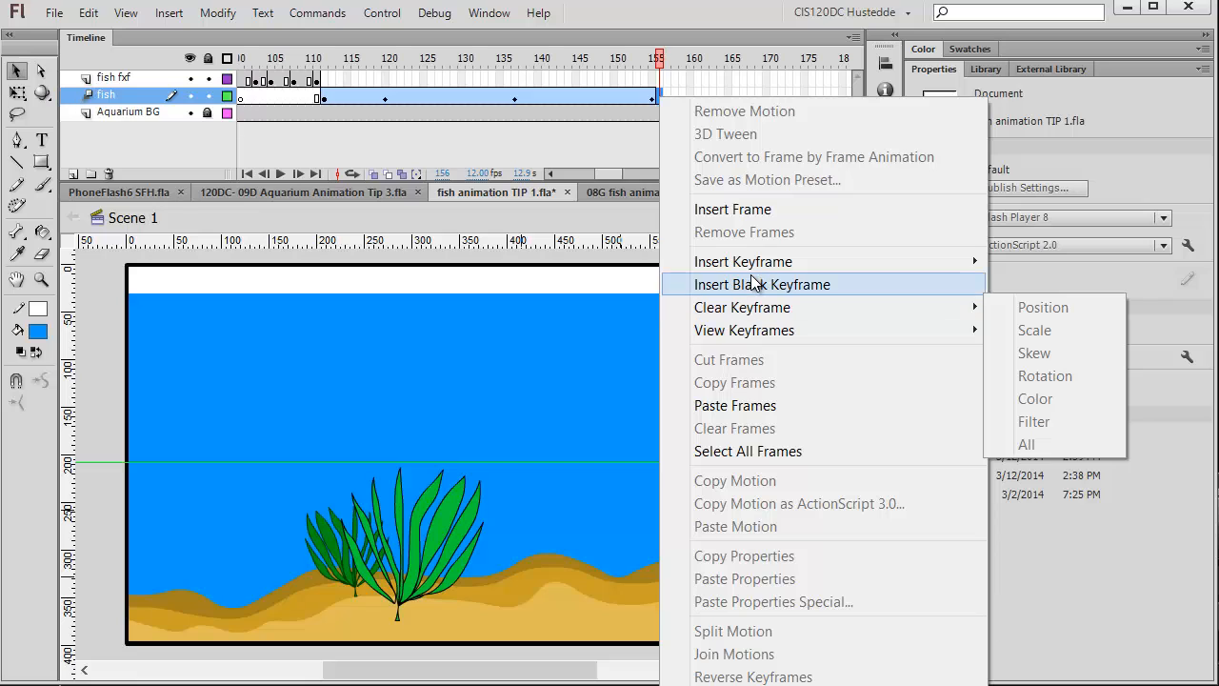
click(757, 284)
Scale the fish at frame 155 to 28% in both Scale X and Scale Y in the Motion Editor.
click(656, 95)
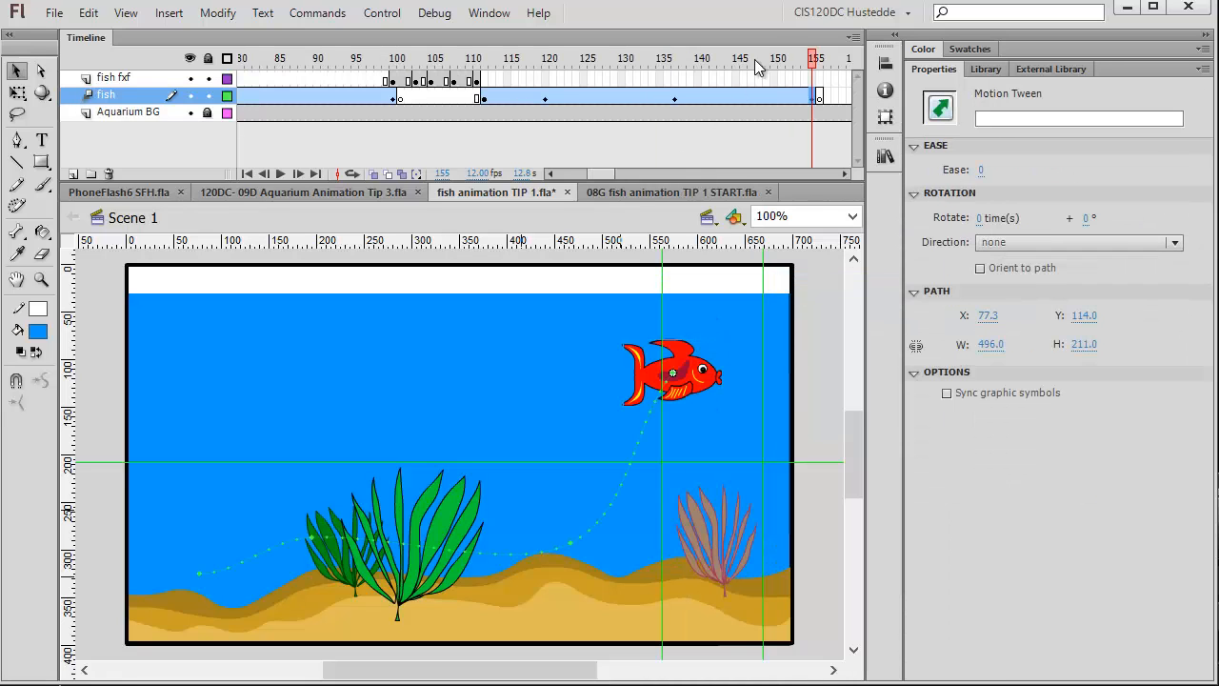
click(705, 398)
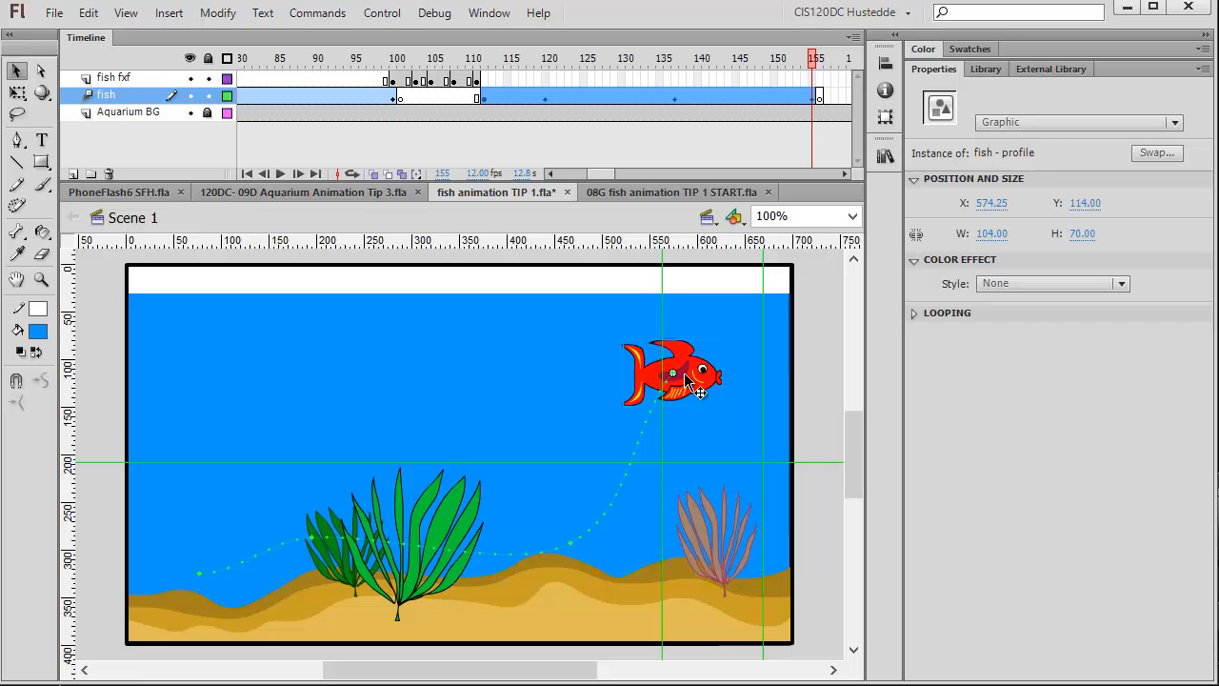
click(489, 13)
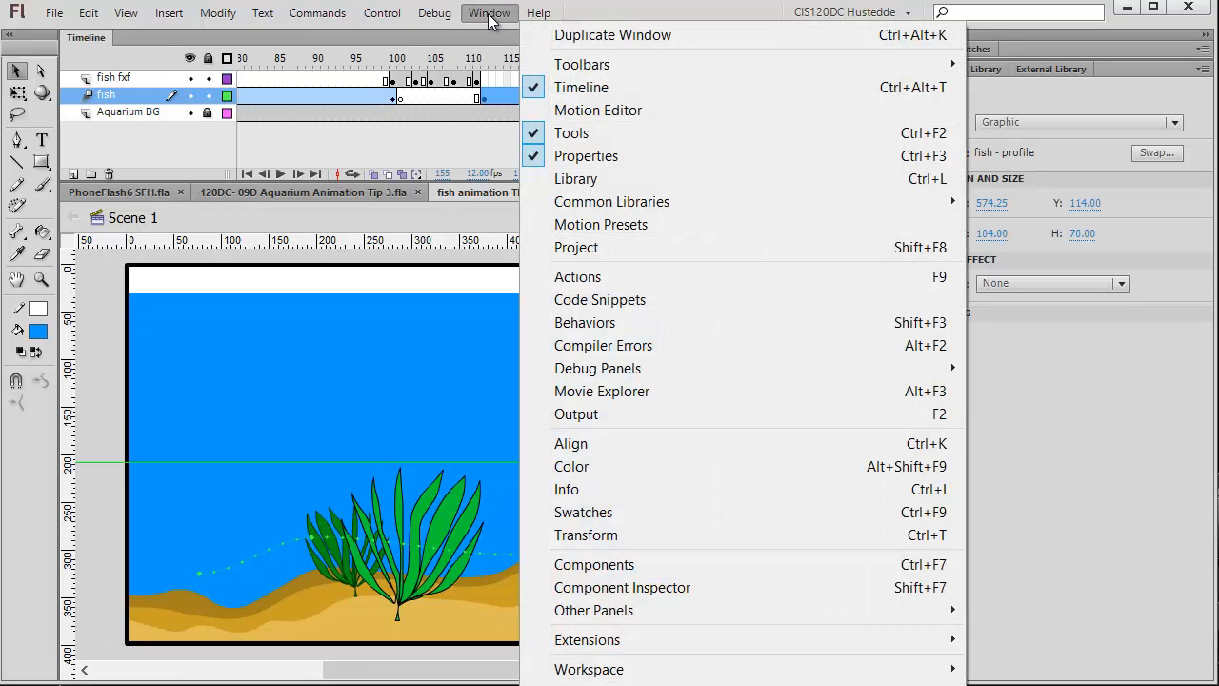
click(598, 111)
drag(299, 113, 169, 116)
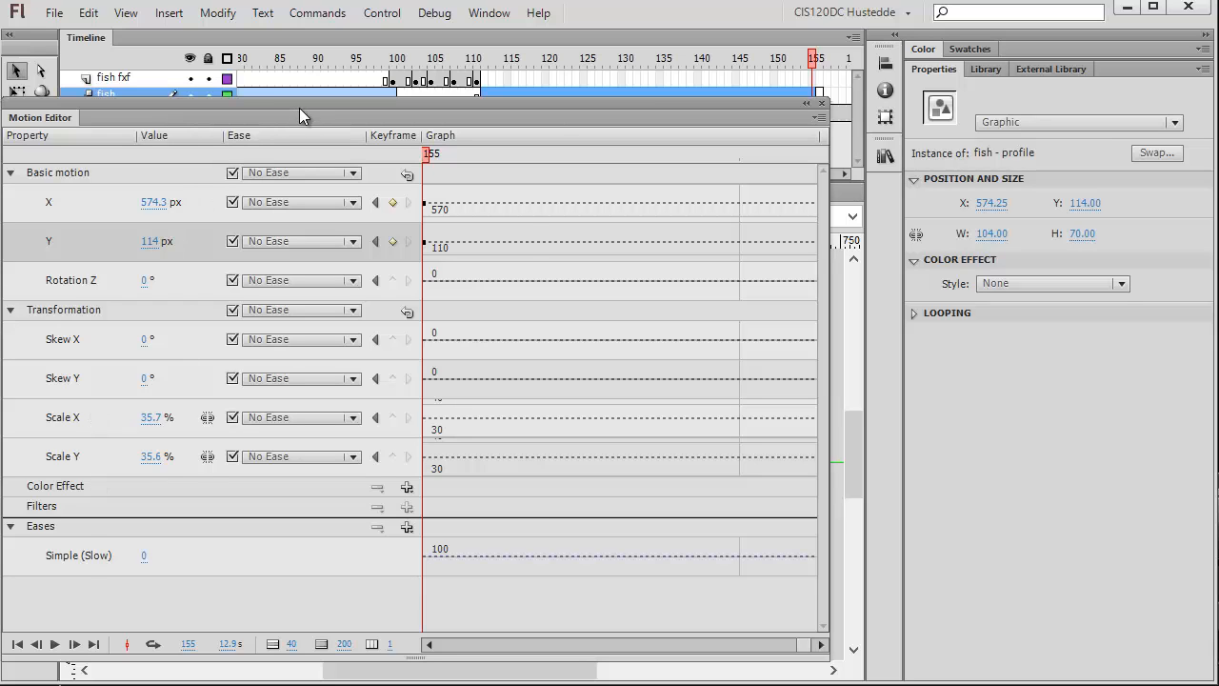
drag(304, 104, 408, 105)
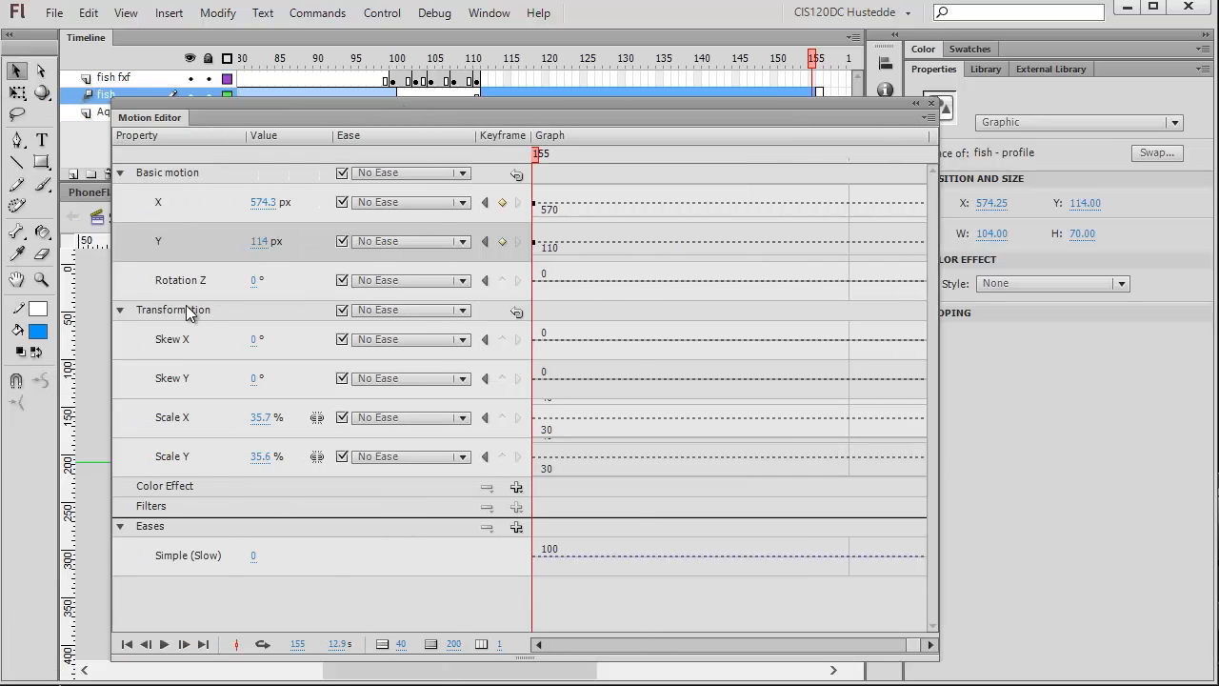
click(119, 173)
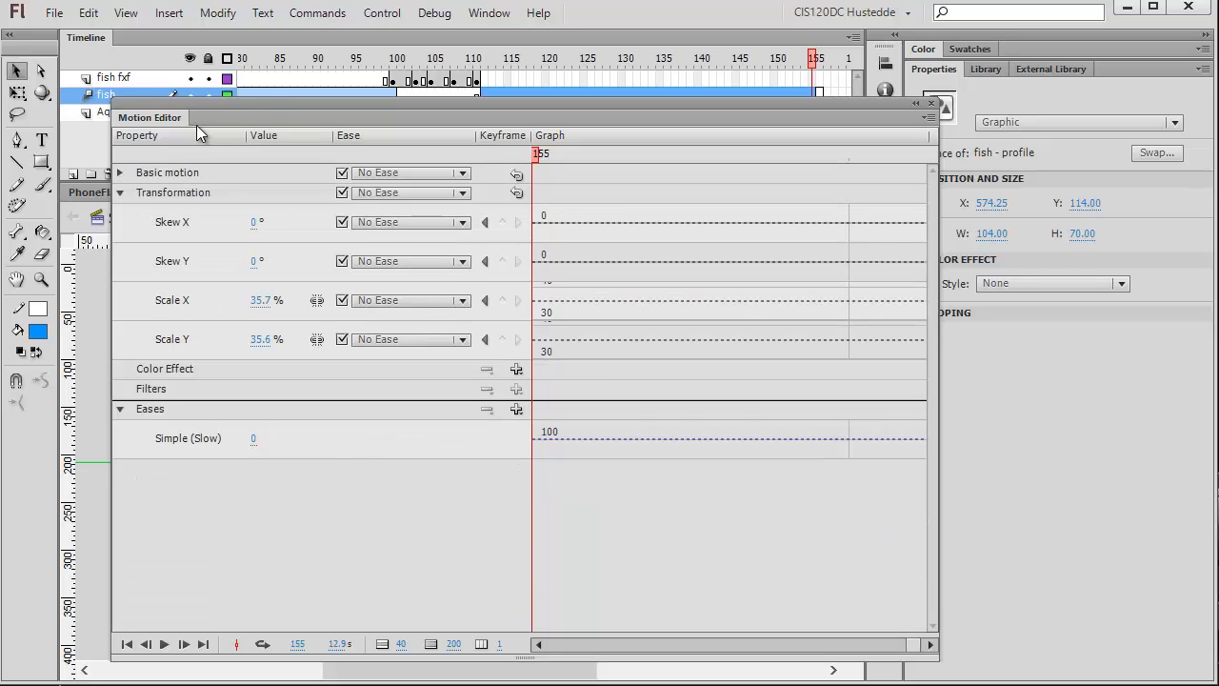
drag(316, 109, 382, 383)
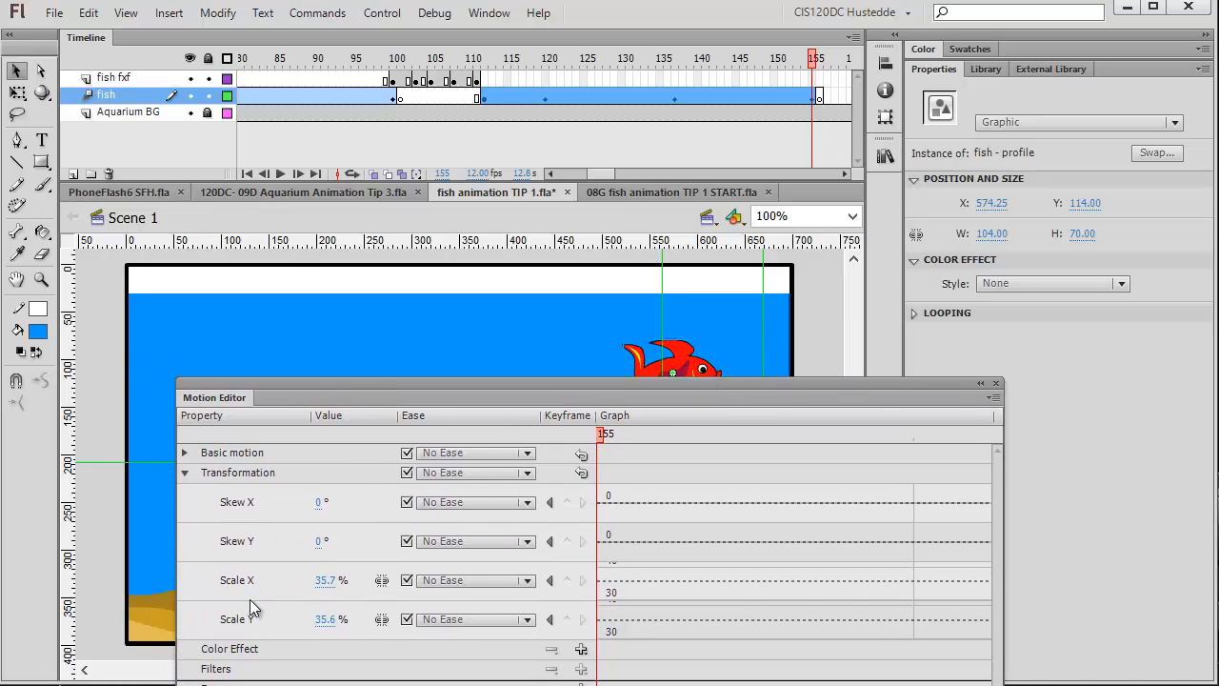
click(330, 585)
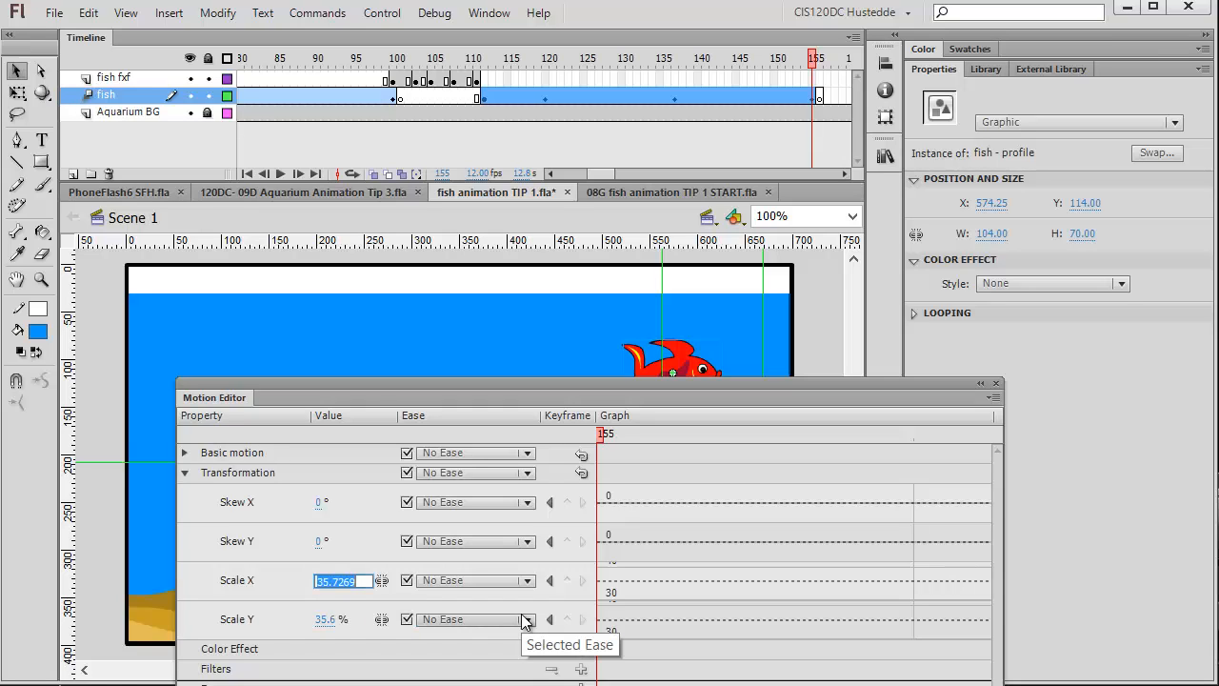
text(28)
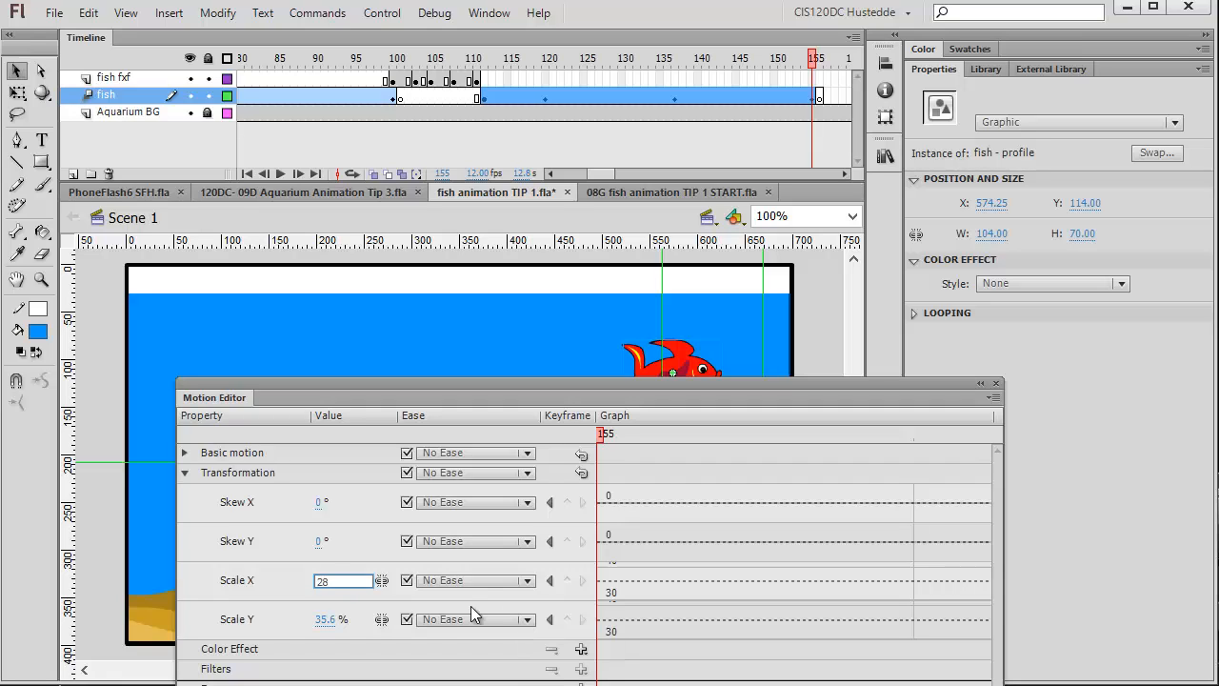
click(326, 619)
text(2)
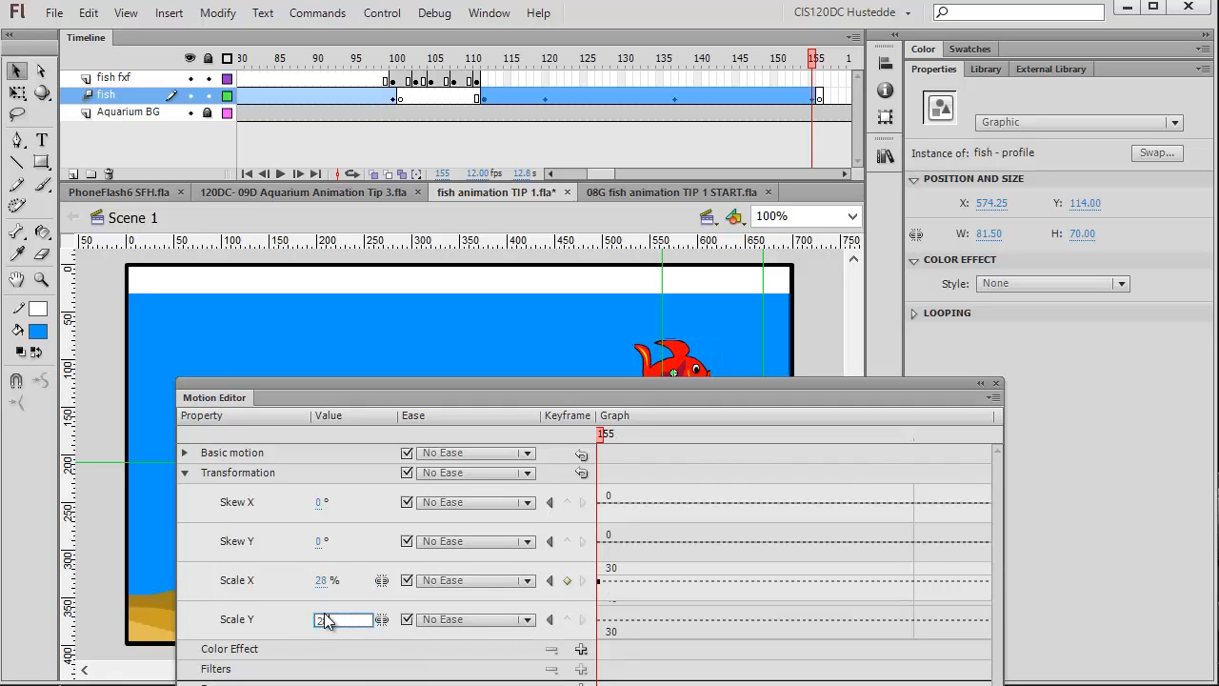
text(8)
key(Return)
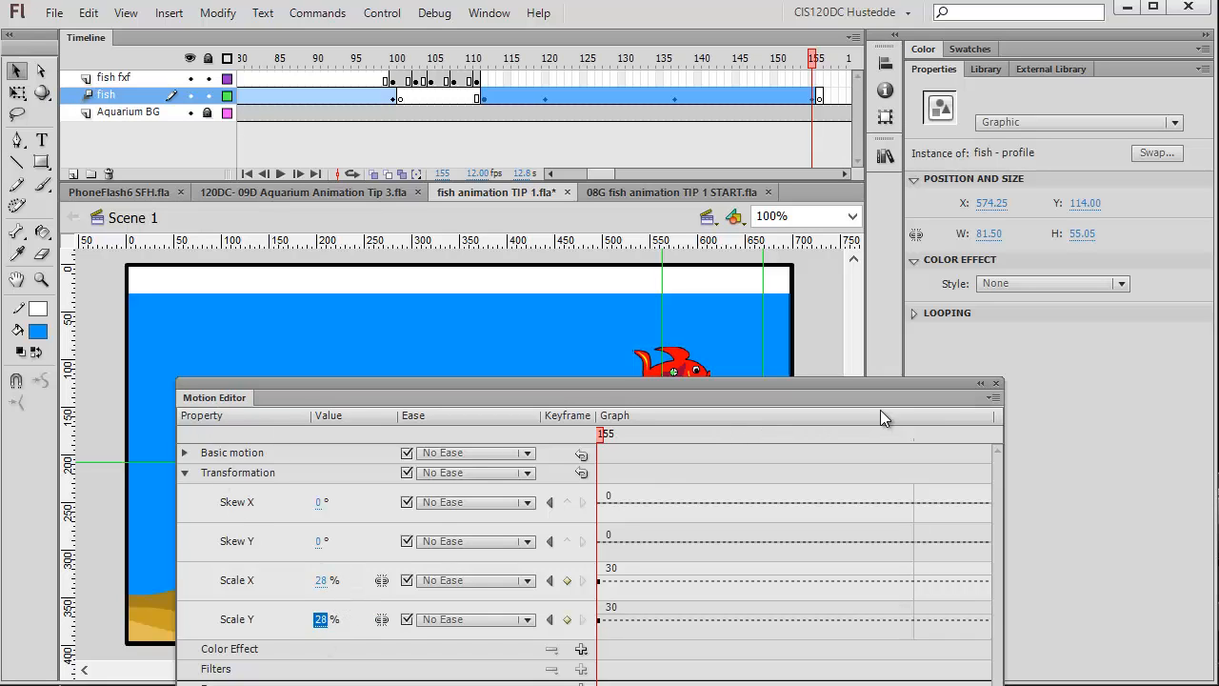
click(995, 385)
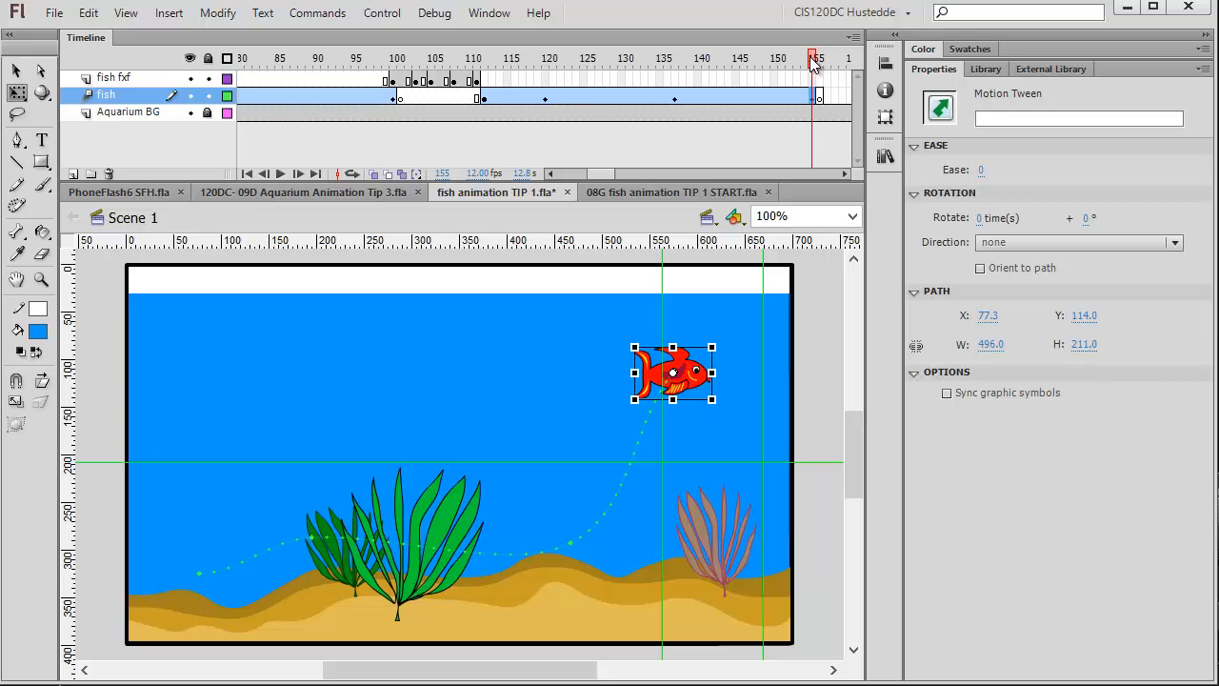
drag(815, 57, 438, 58)
drag(430, 112, 817, 78)
click(820, 78)
right_click(821, 77)
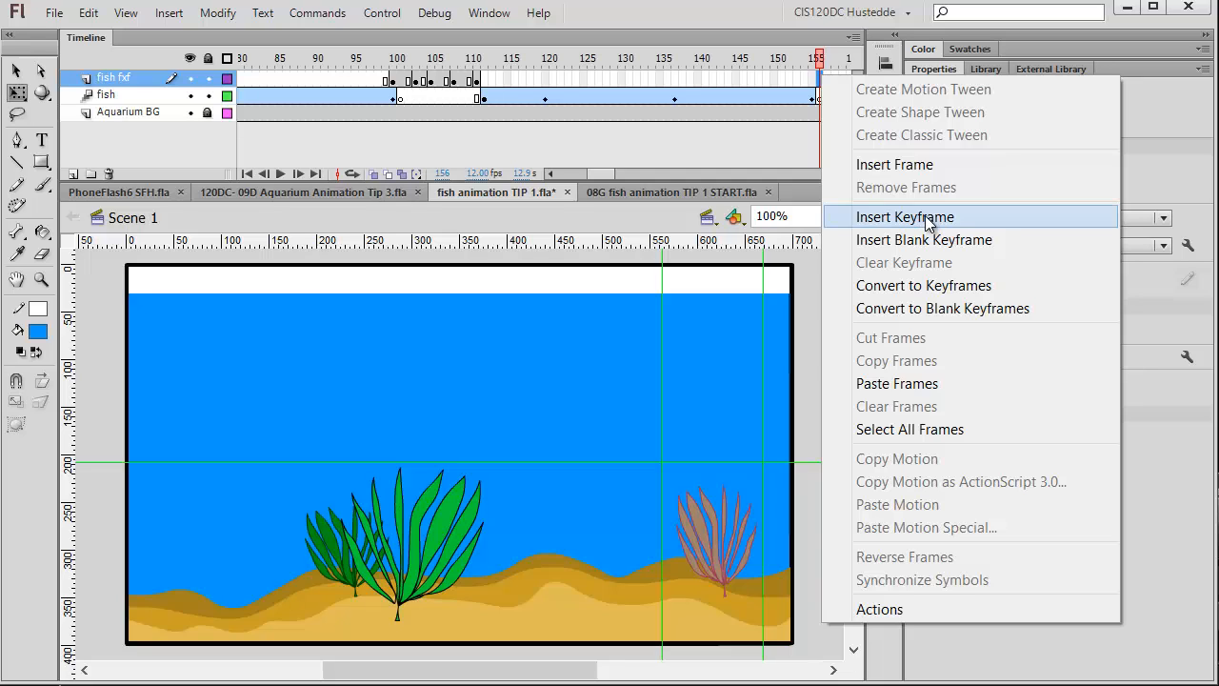
Insert blank keyframes at frames 112 and 156 on the fish fxf layer.
click(485, 83)
right_click(484, 84)
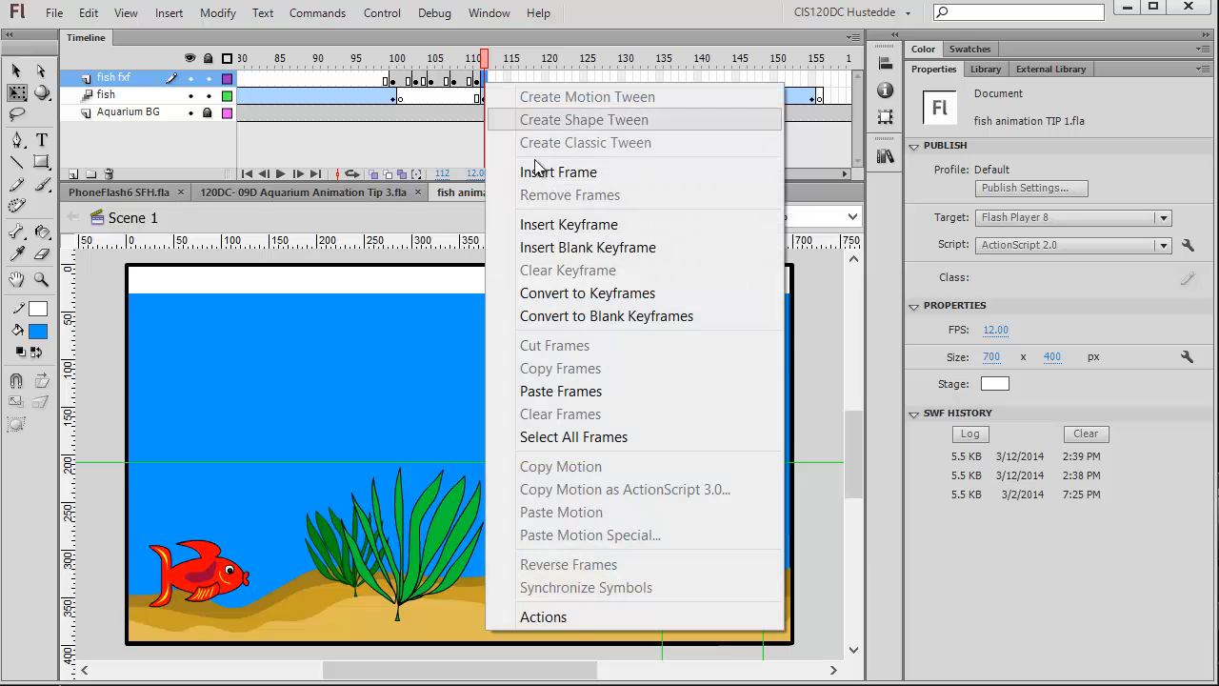
click(583, 248)
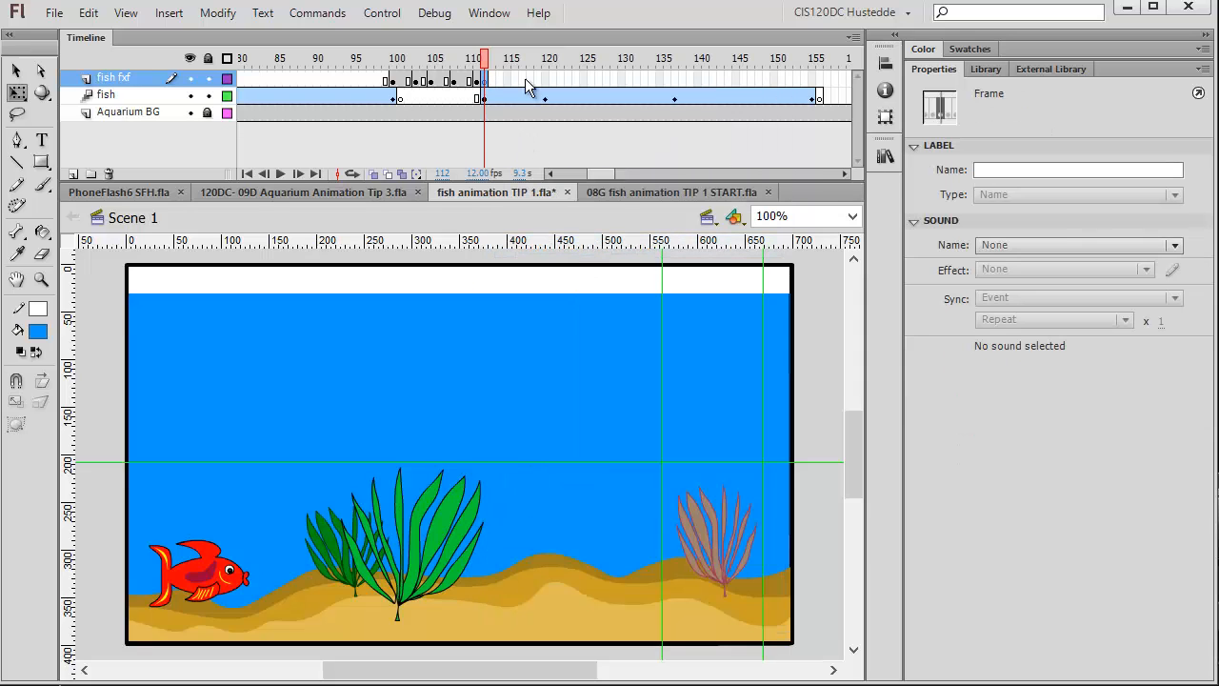
click(817, 80)
right_click(818, 80)
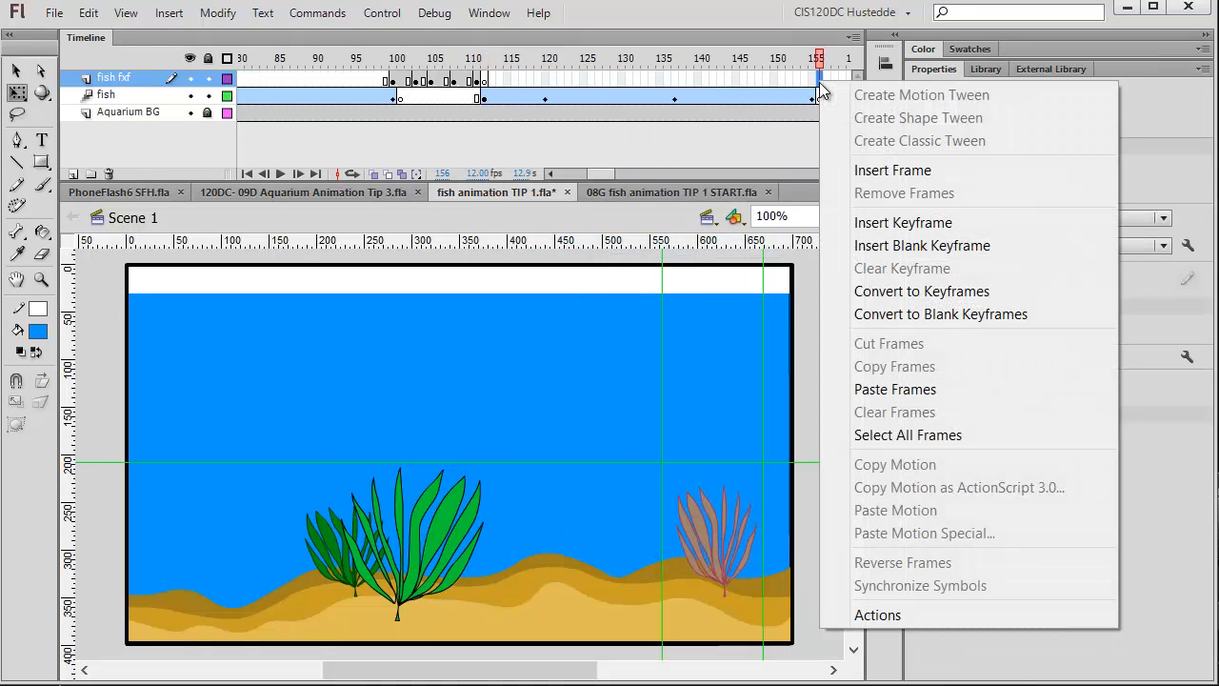
click(900, 244)
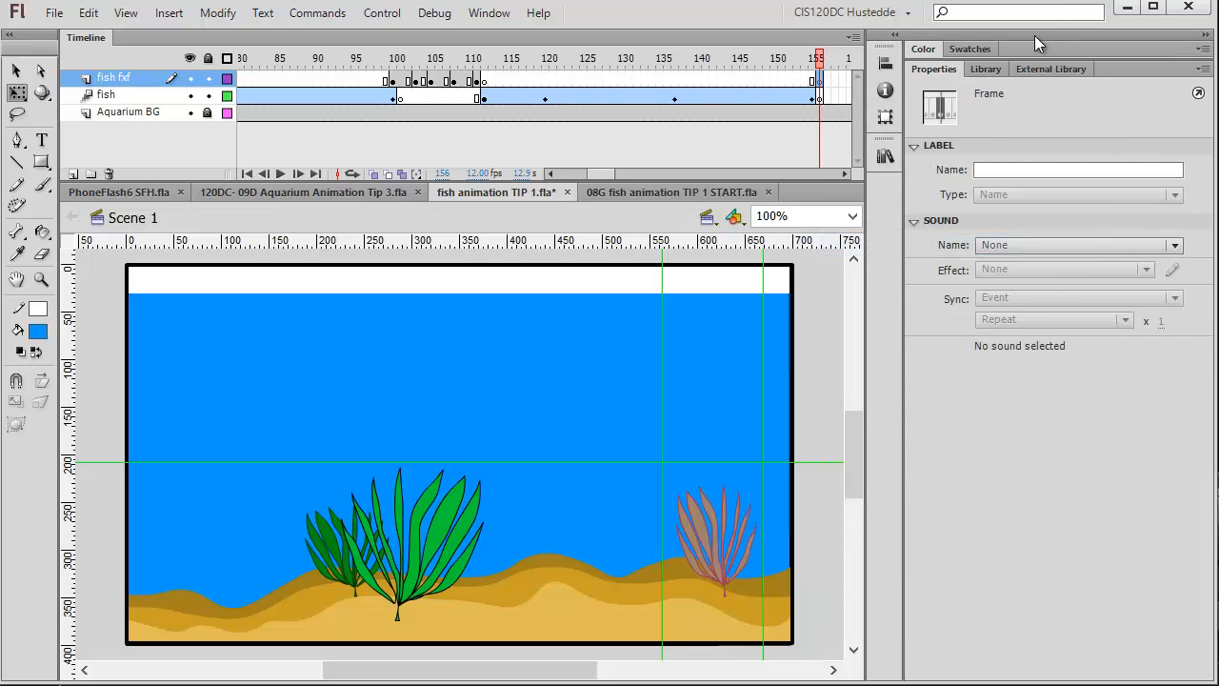
Place a fish - profile instance from the Library at frame 156 and scale it down near the tank's upper right.
click(985, 71)
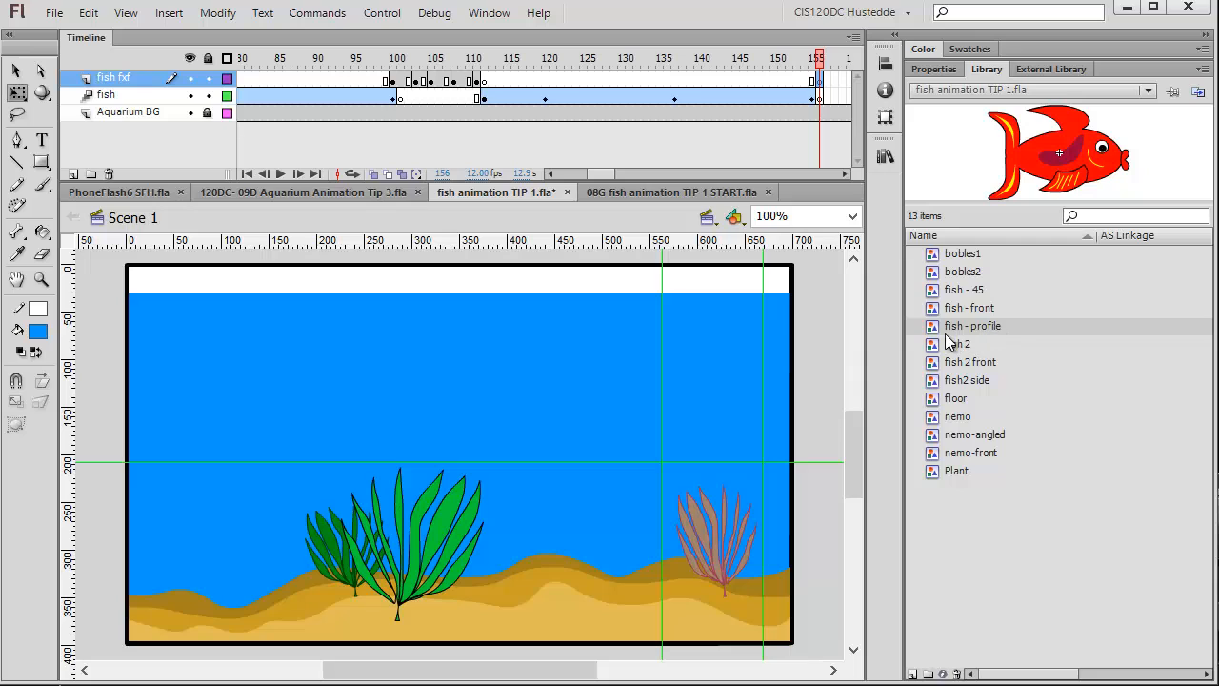
drag(933, 333, 464, 448)
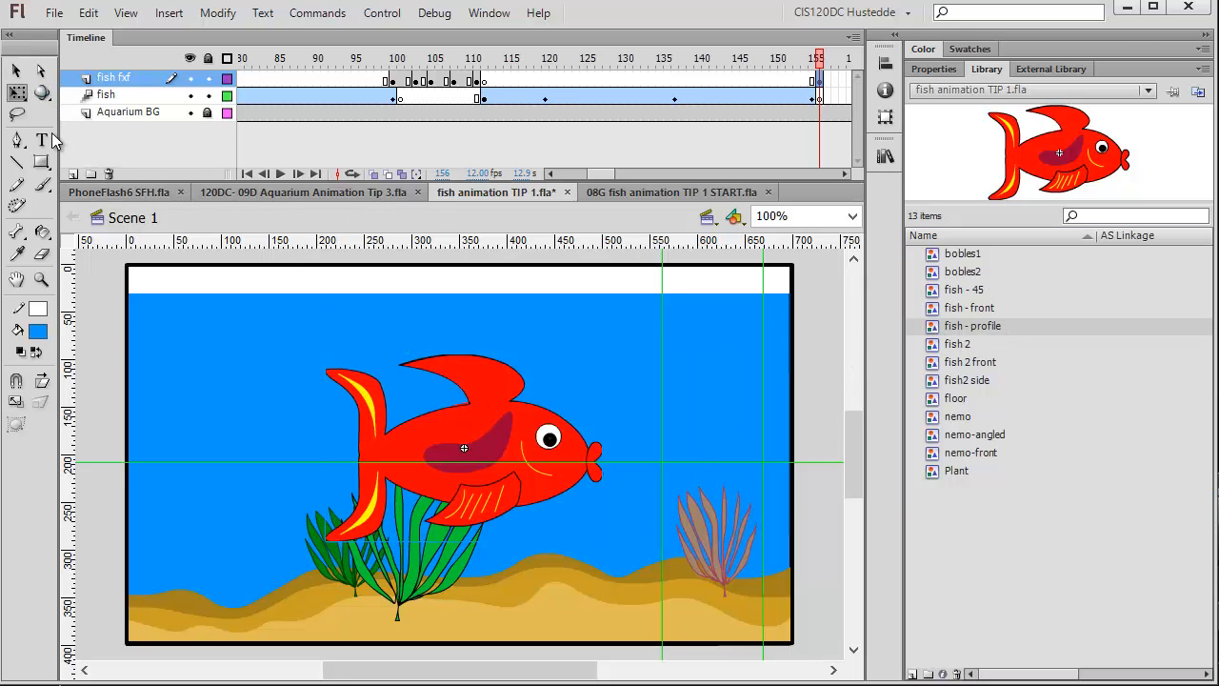
click(17, 92)
click(86, 93)
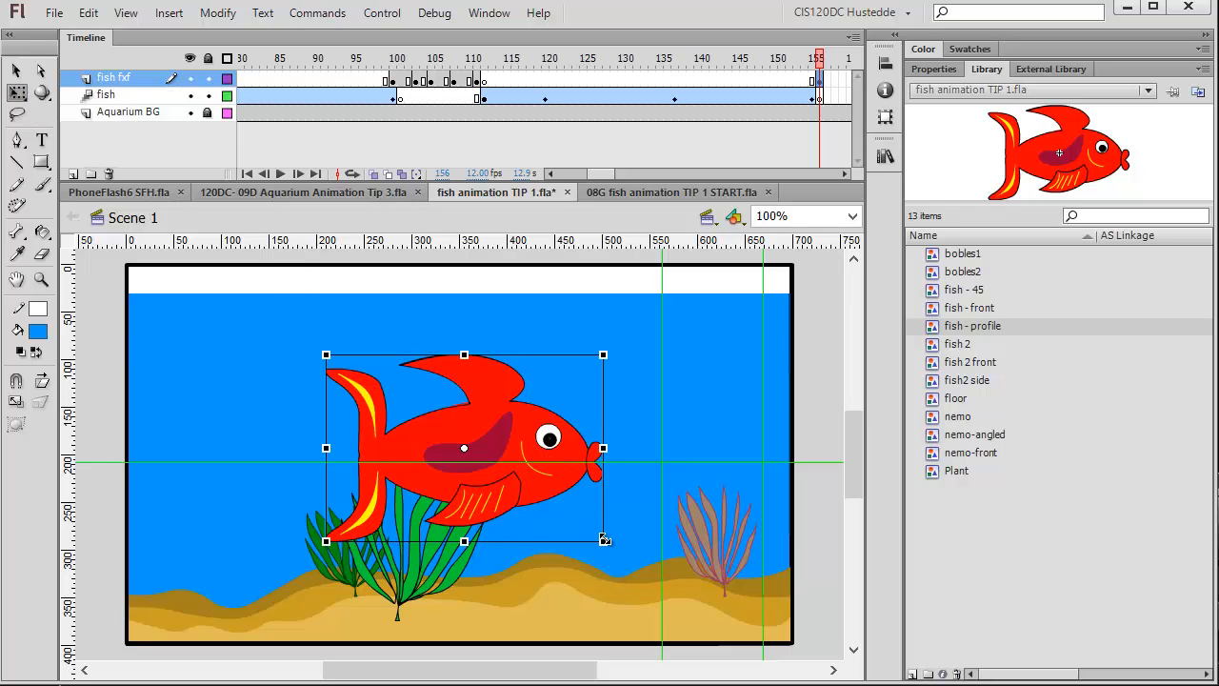
drag(590, 529, 730, 345)
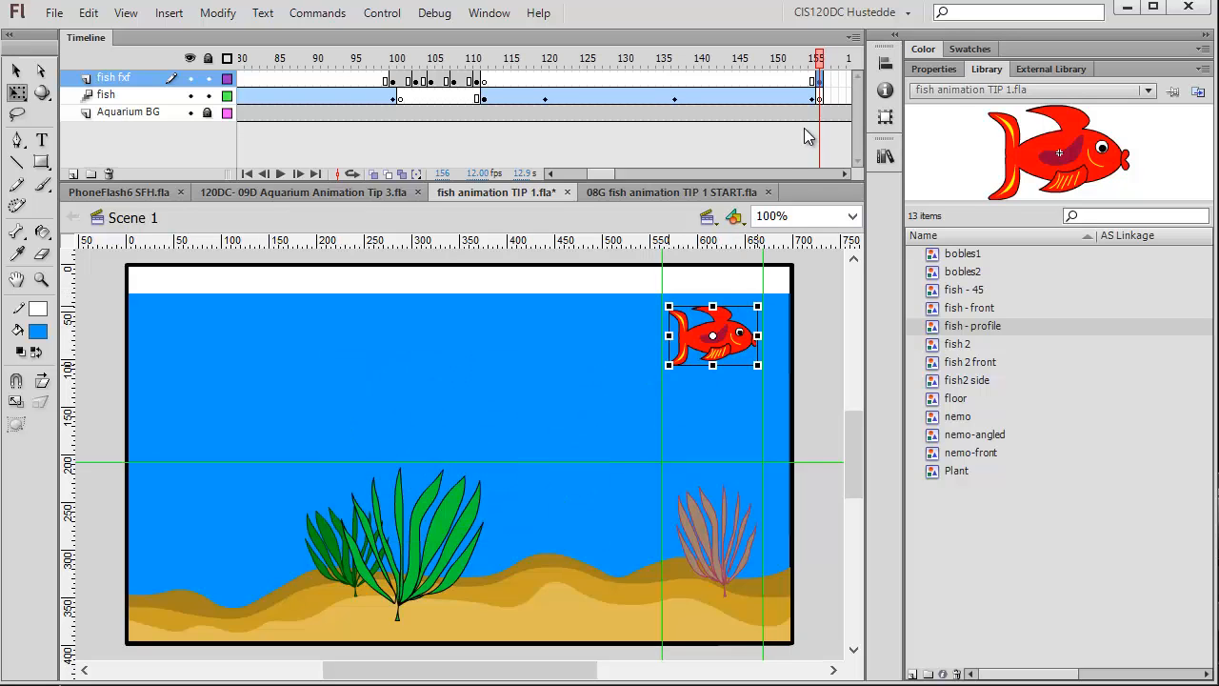
Insert a keyframe at frame 155 on the fish fxf layer and move its fish onto the tweened fish.
click(809, 81)
right_click(807, 81)
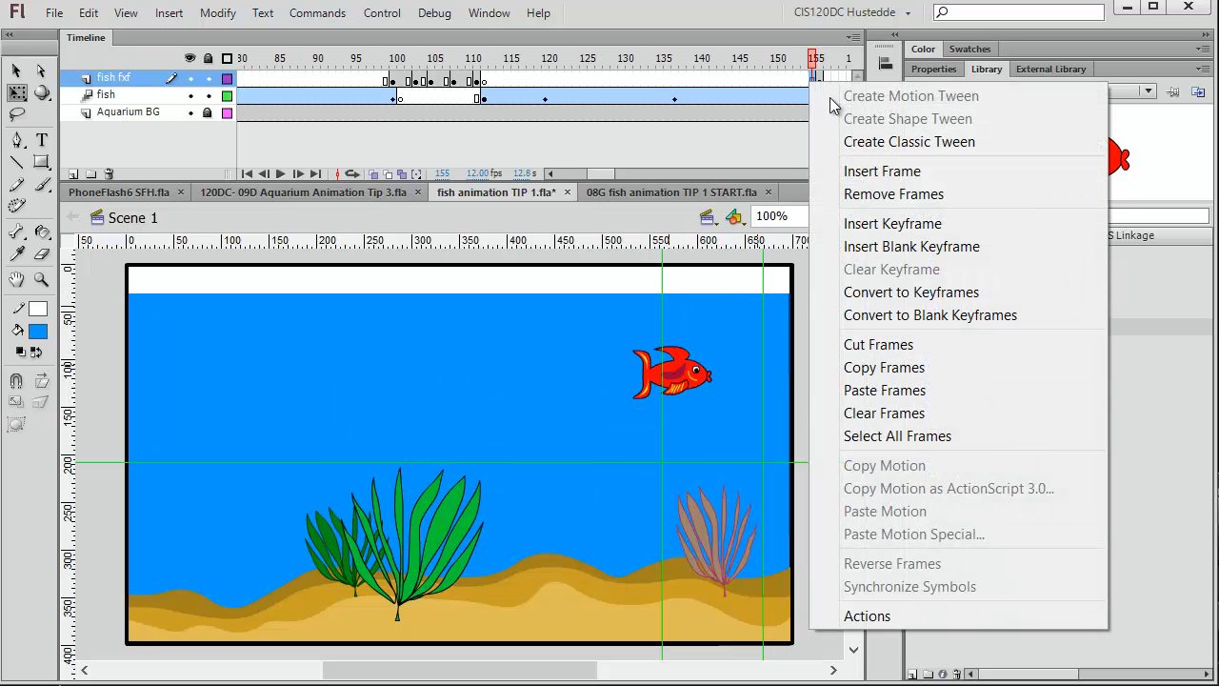
click(892, 223)
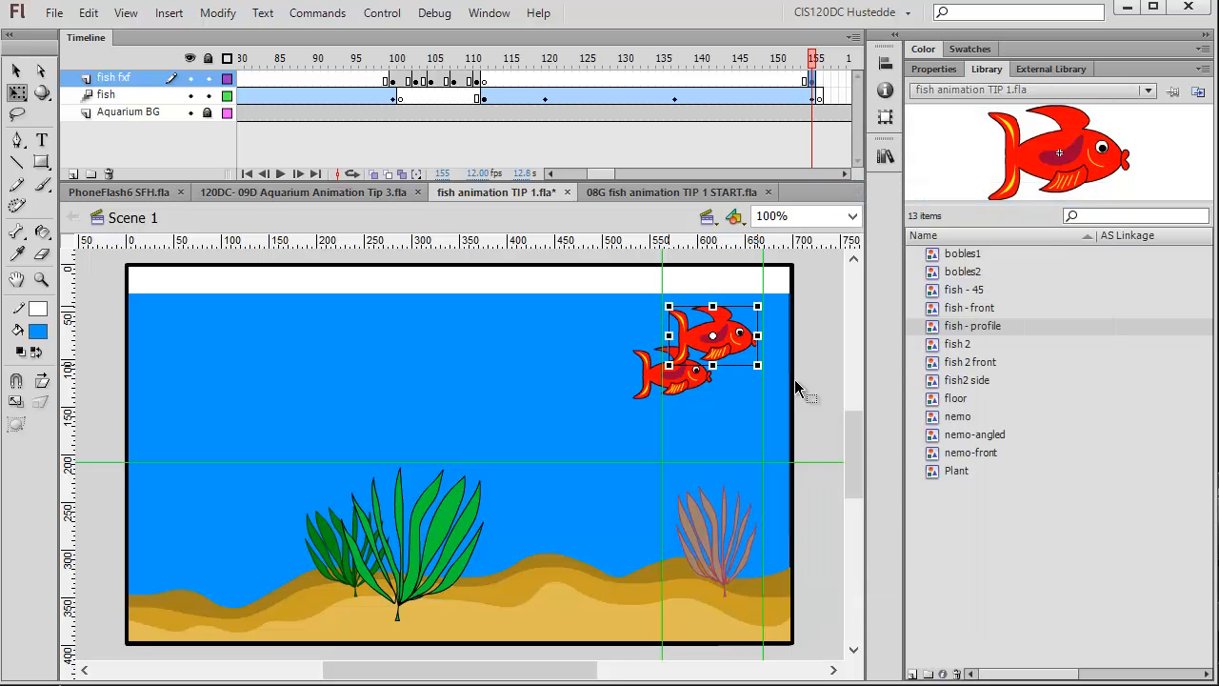
drag(741, 336, 696, 378)
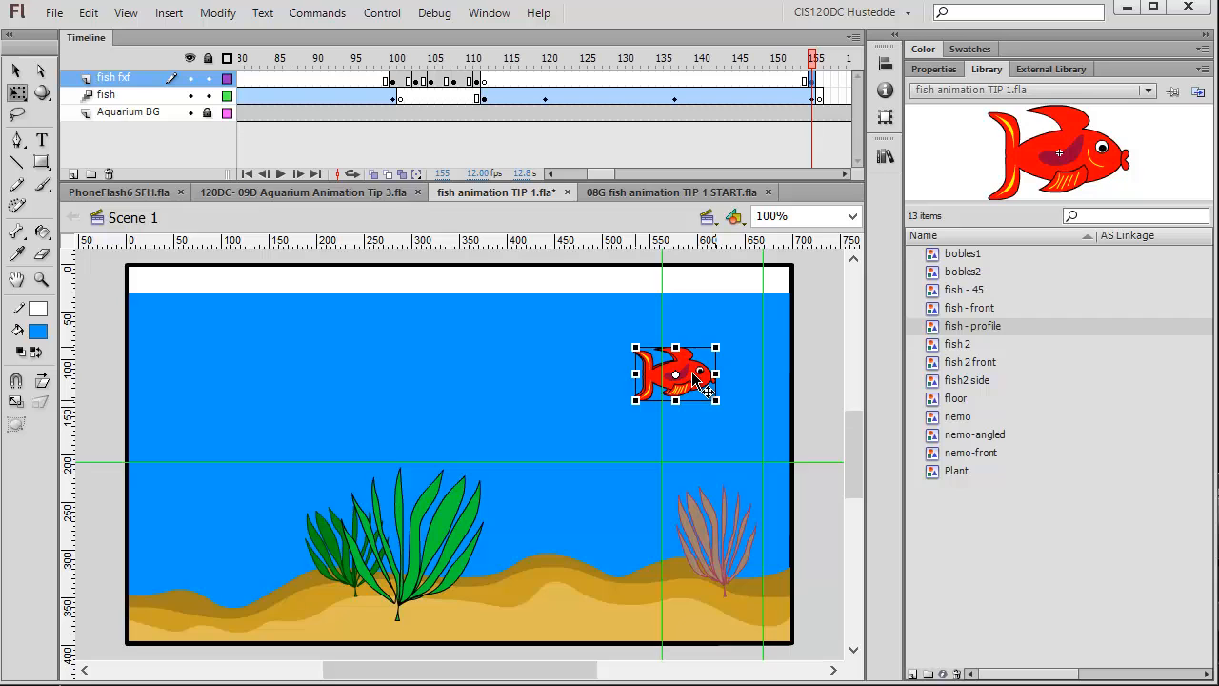
Insert a frame at frame 152 on the fish fxf layer.
click(788, 80)
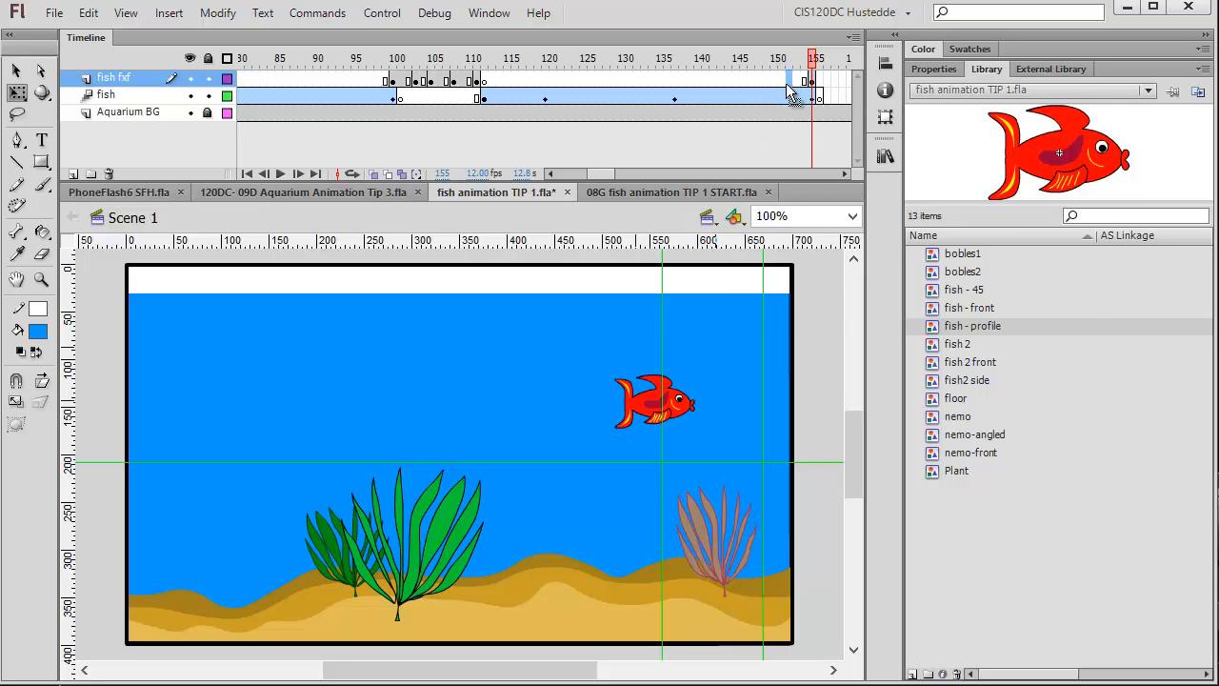
right_click(788, 81)
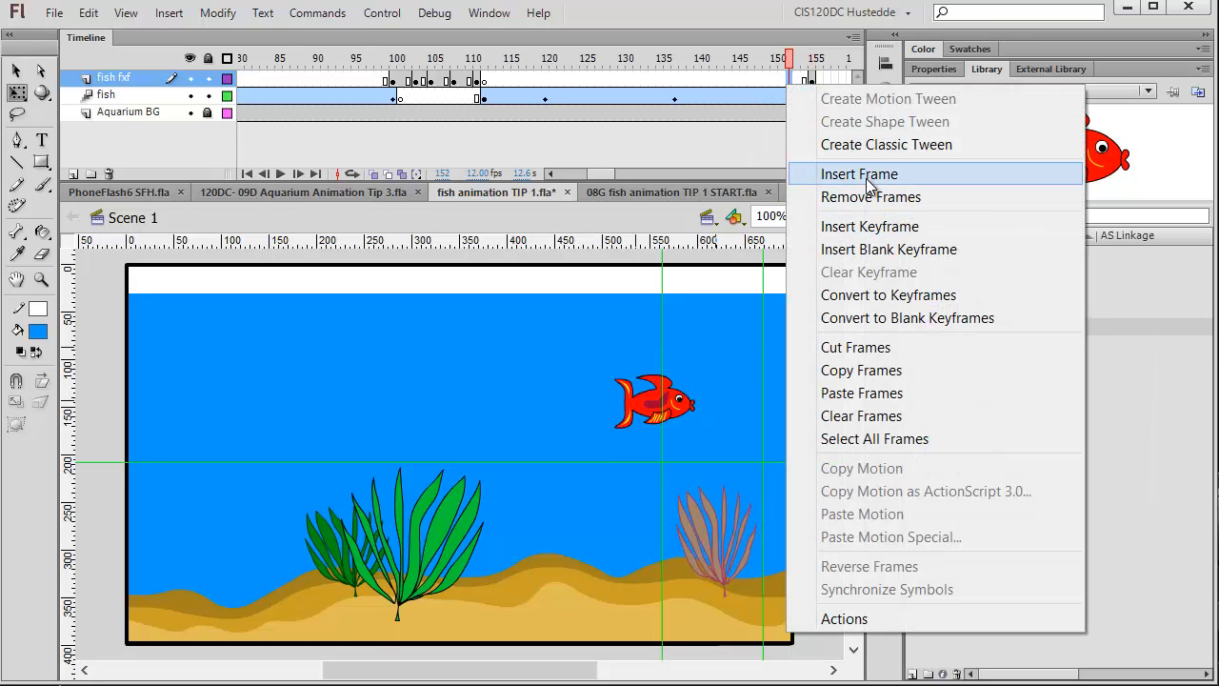
click(838, 175)
Insert a keyframe at frame 158 on the fish fxf layer.
click(819, 81)
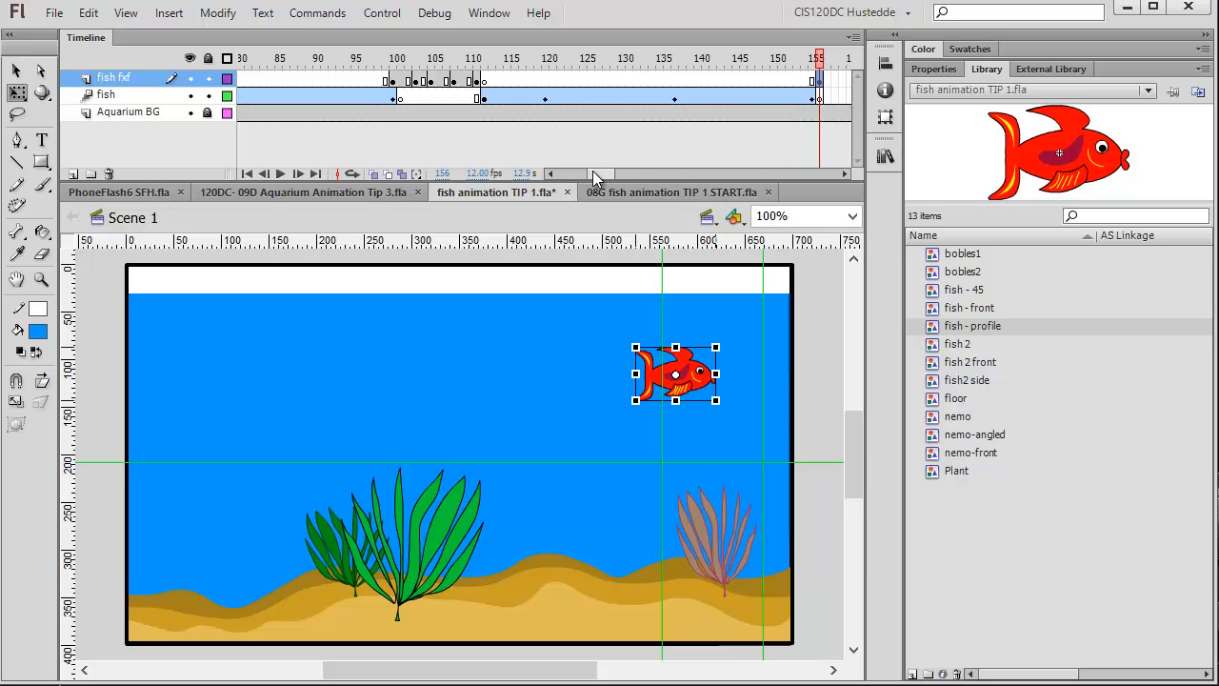
drag(595, 178, 621, 176)
right_click(628, 79)
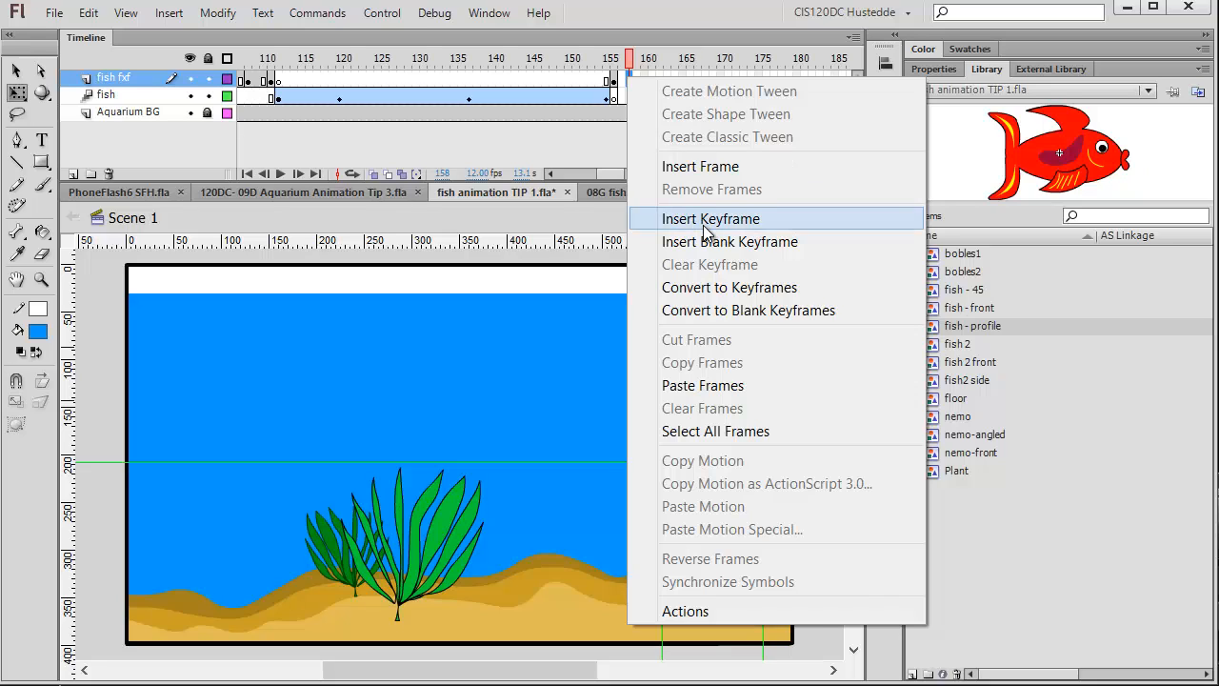
click(704, 219)
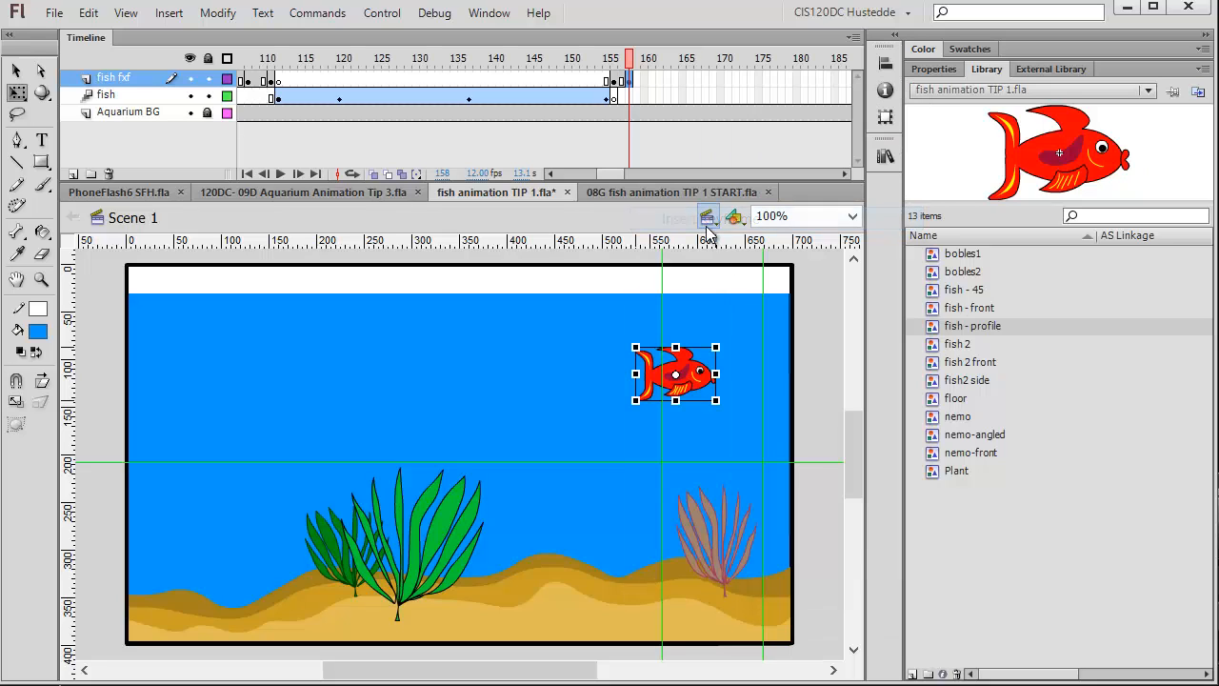
Swap the fish instance at frame 158 for the fish - 45 symbol.
click(936, 69)
click(705, 383)
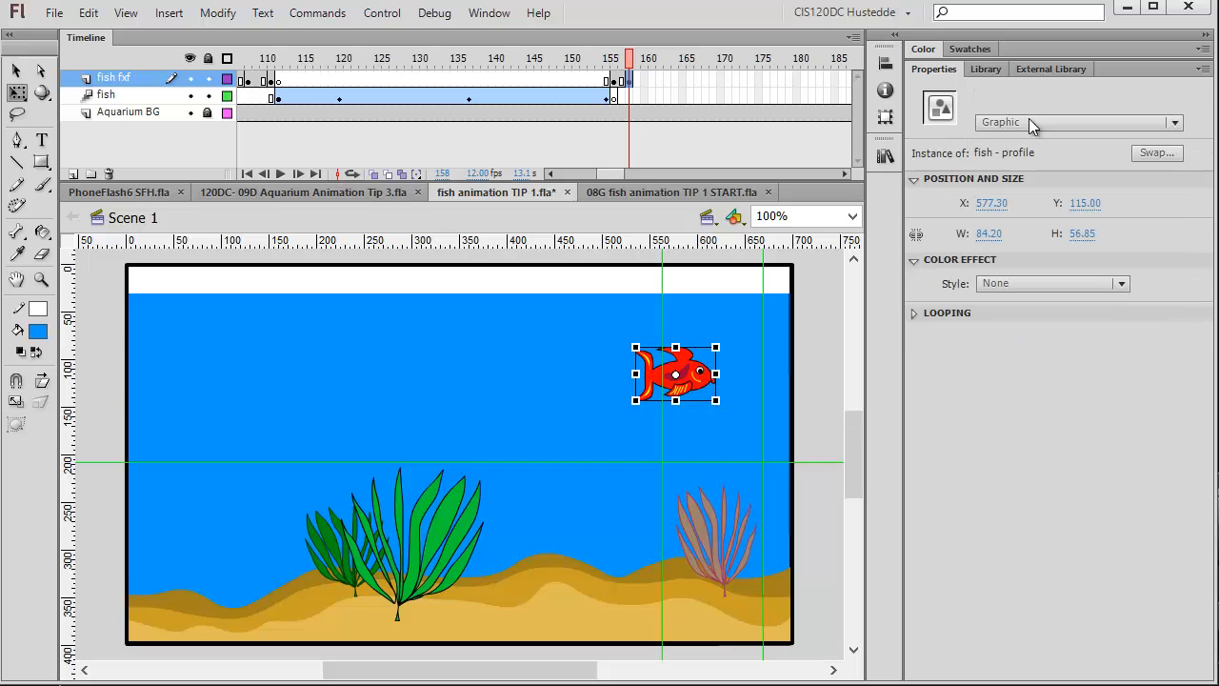
click(1158, 156)
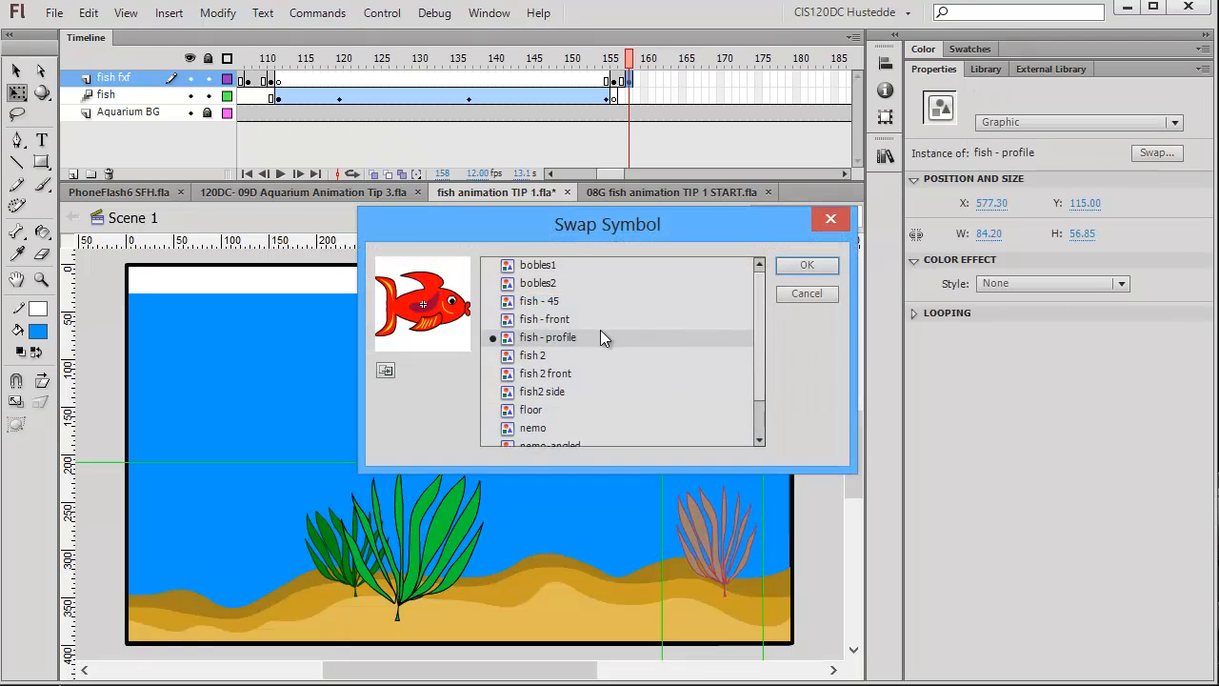
click(533, 302)
click(817, 264)
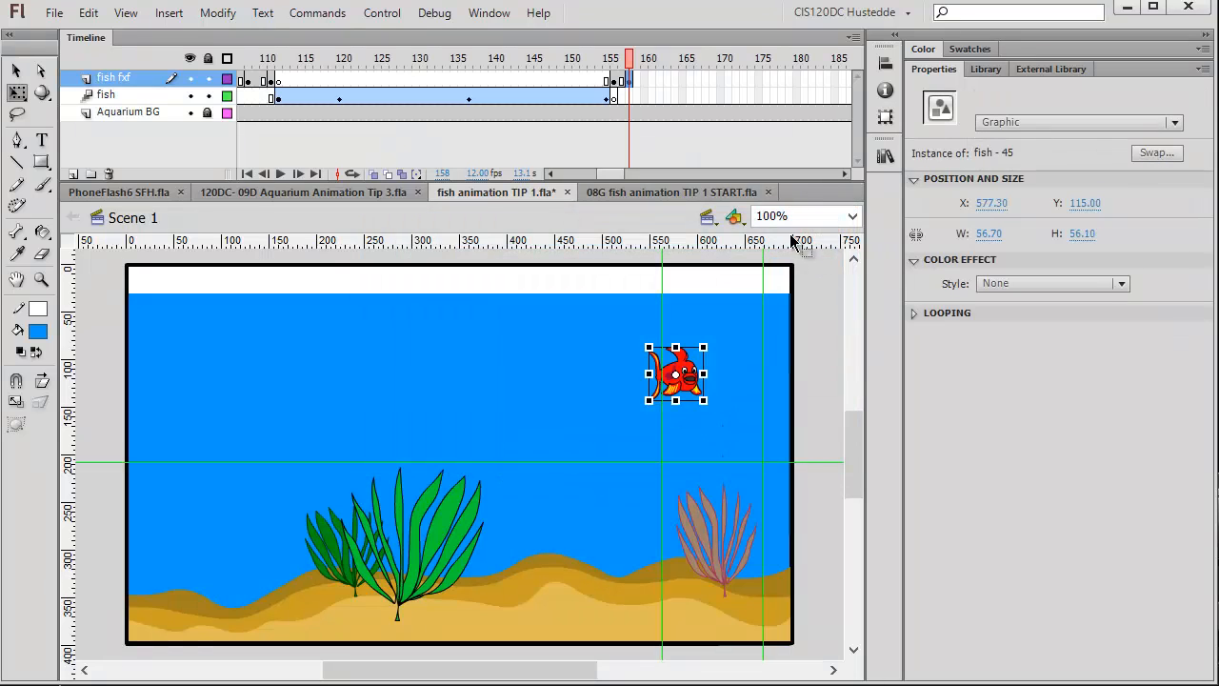
Insert a keyframe at frame 159 on the fish fxf layer.
click(639, 82)
right_click(639, 82)
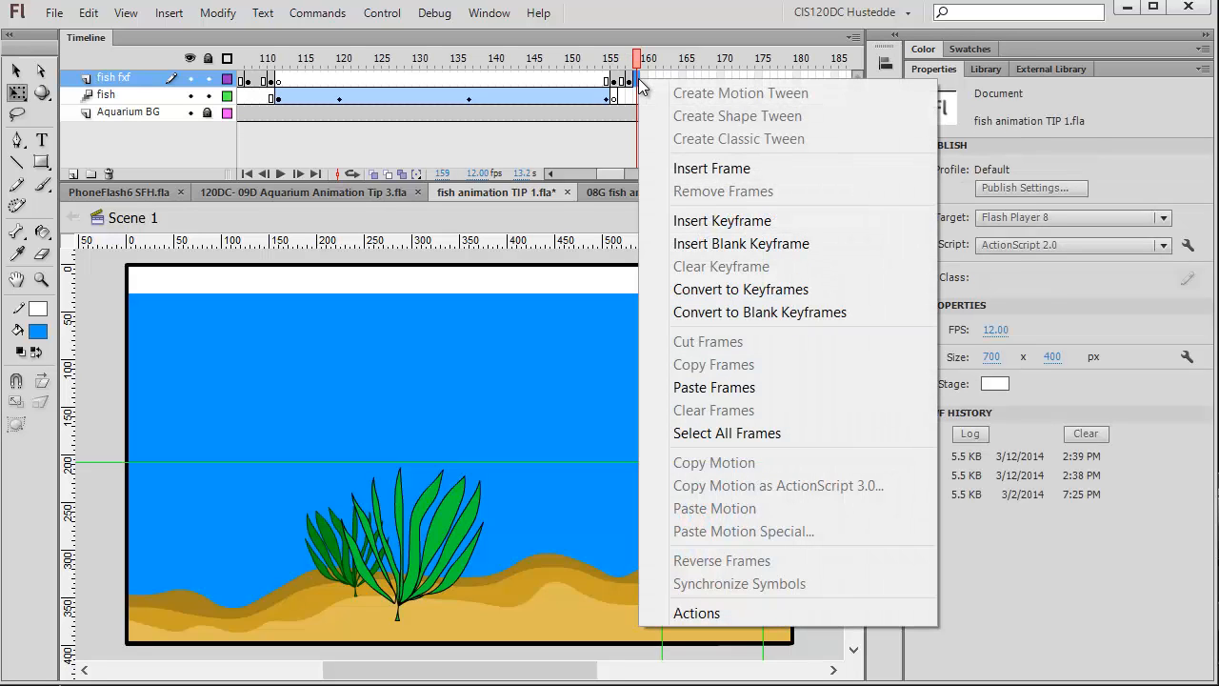
click(728, 227)
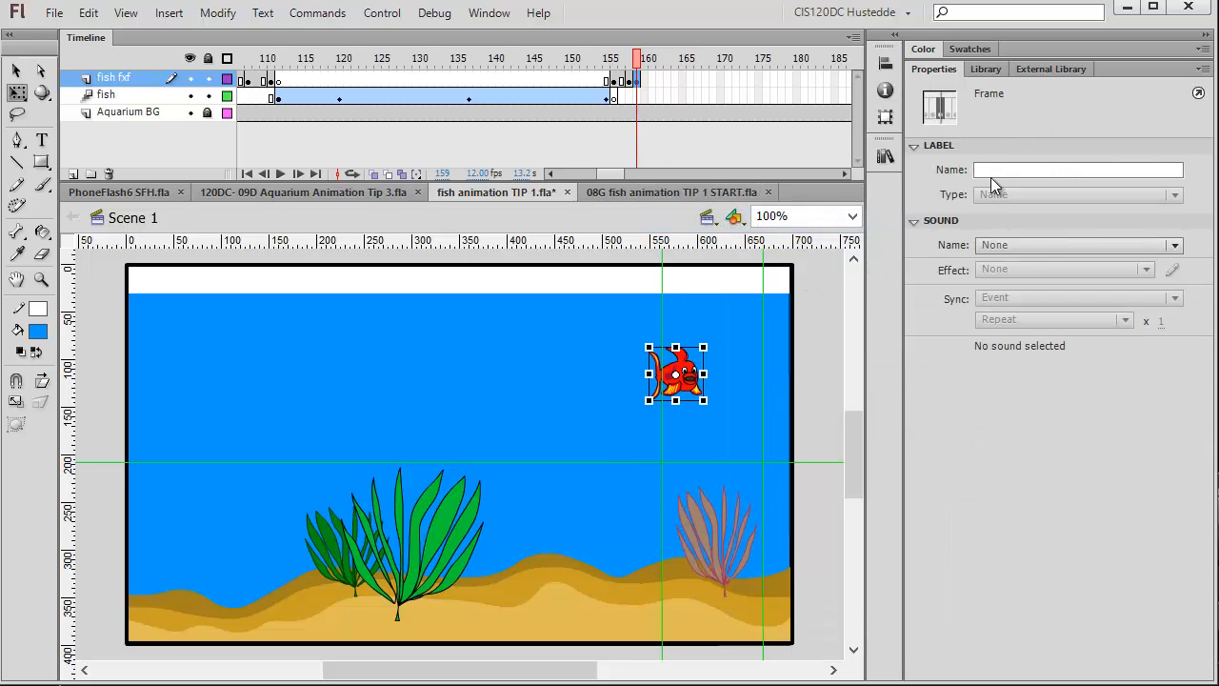
Swap the fish instance at frame 159 for the fish - front symbol.
click(688, 389)
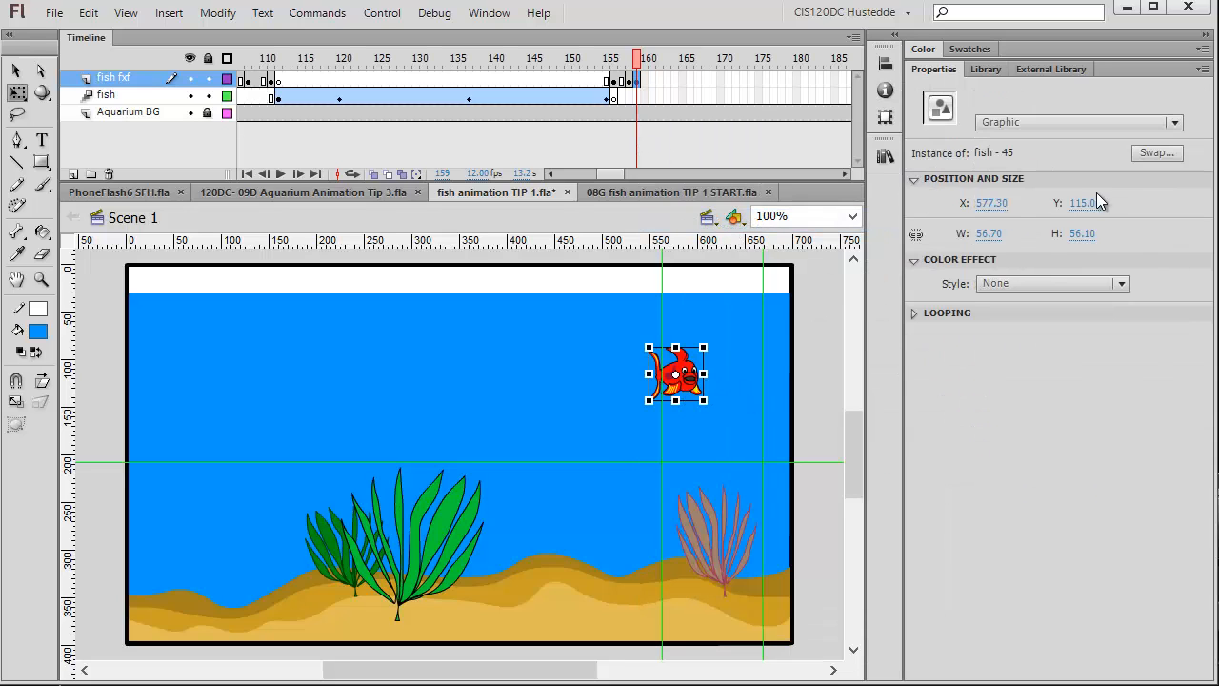
click(1148, 157)
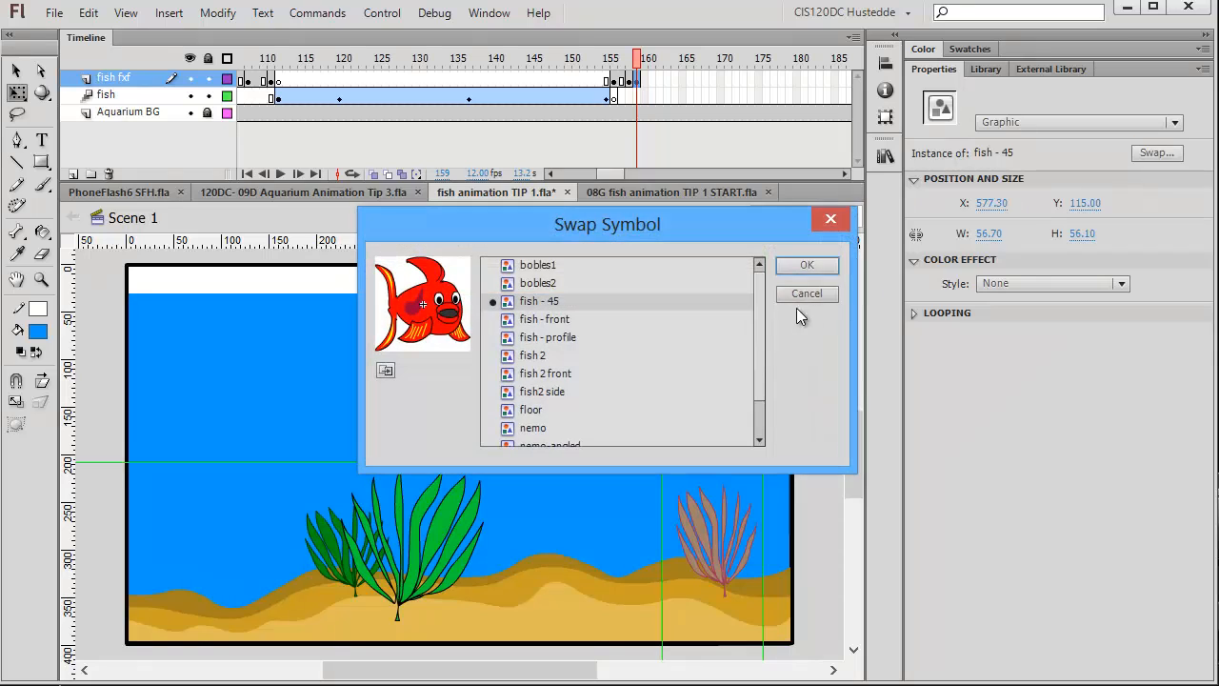
click(562, 320)
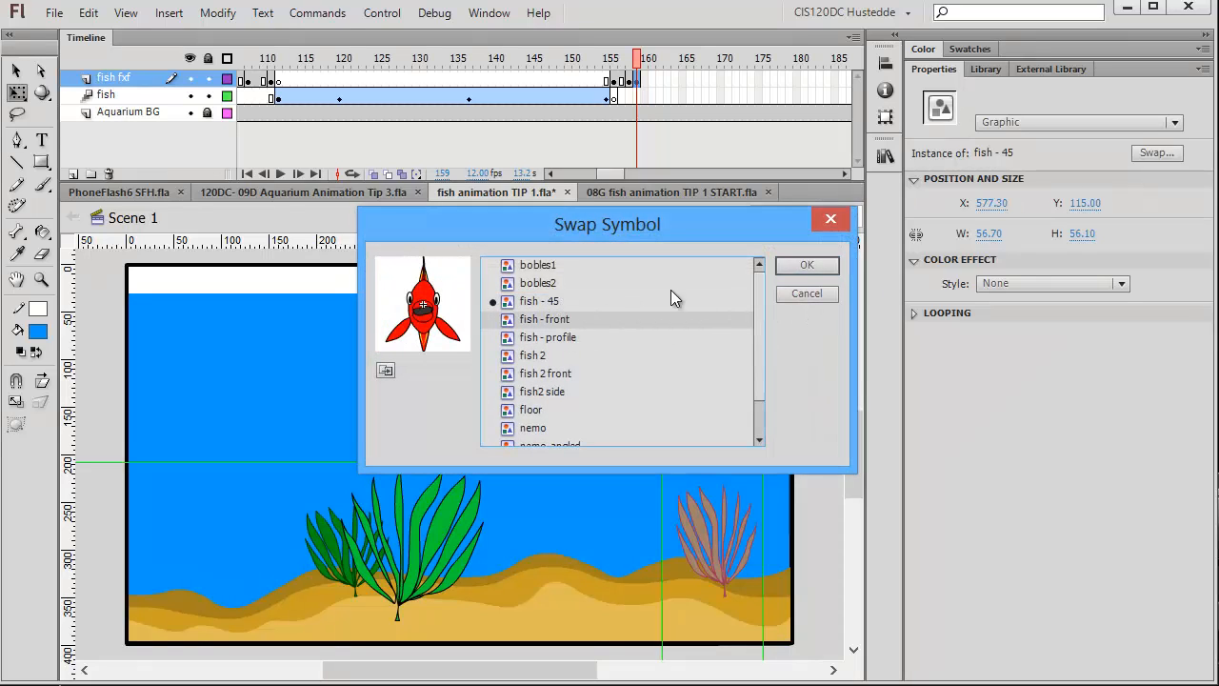
click(806, 266)
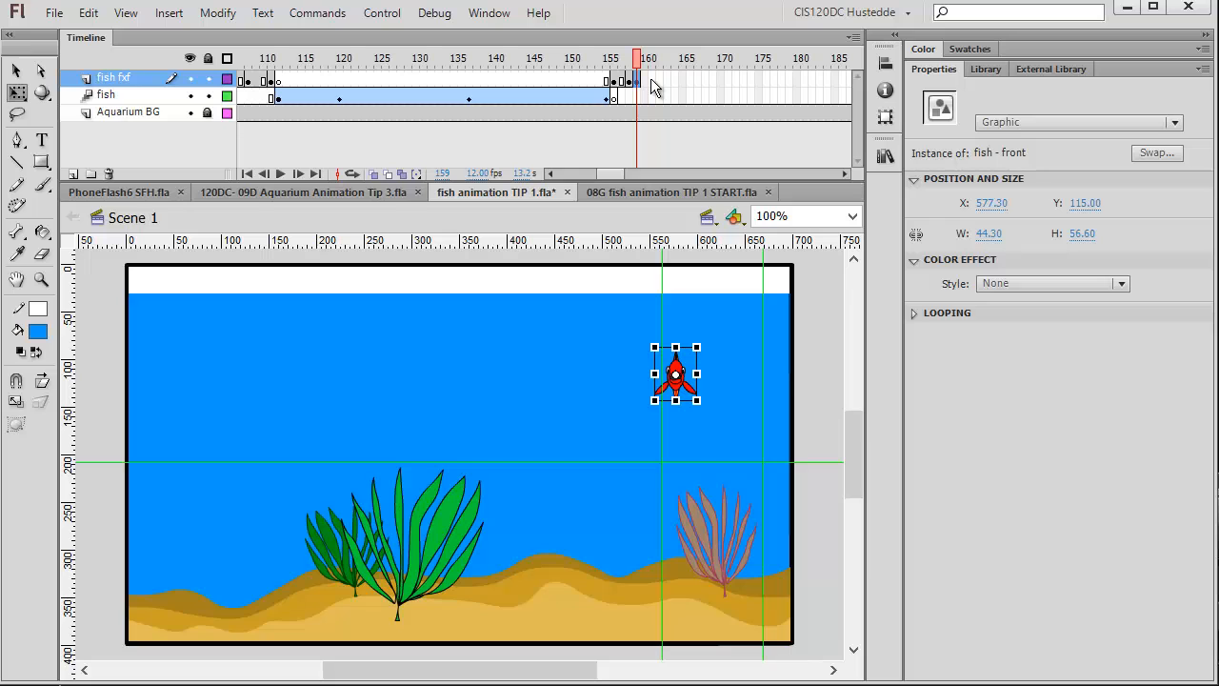
Insert a keyframe at frame 162 on the fish fxf layer.
click(654, 78)
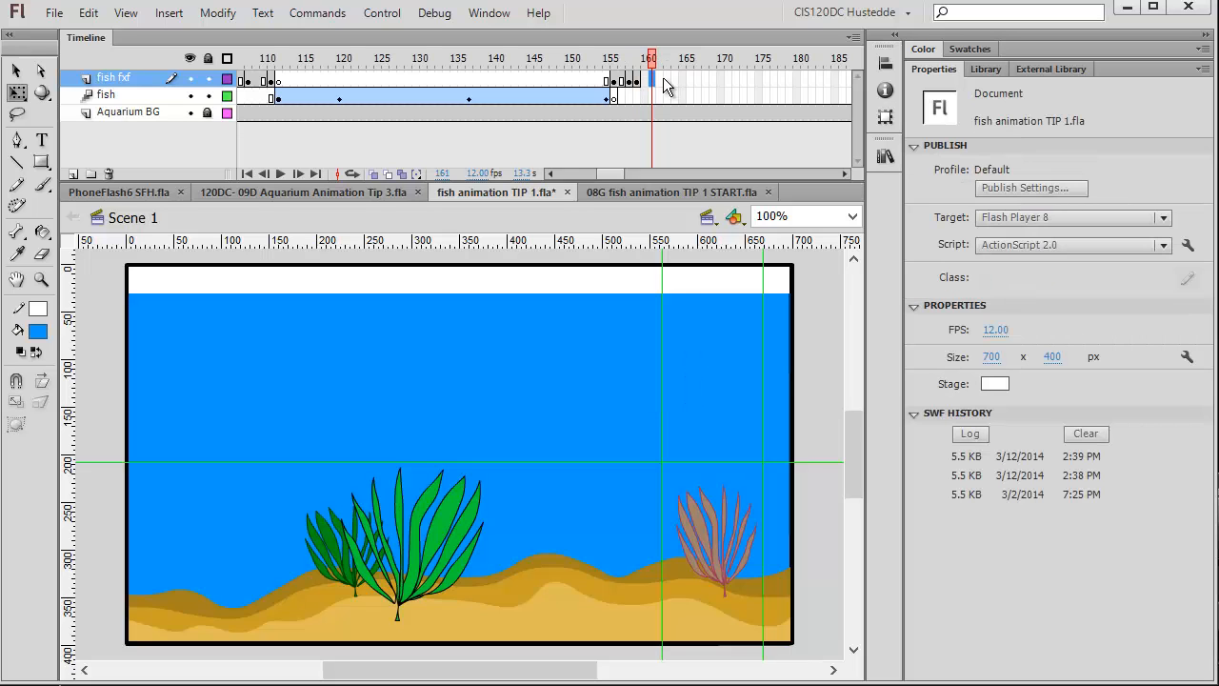
right_click(662, 79)
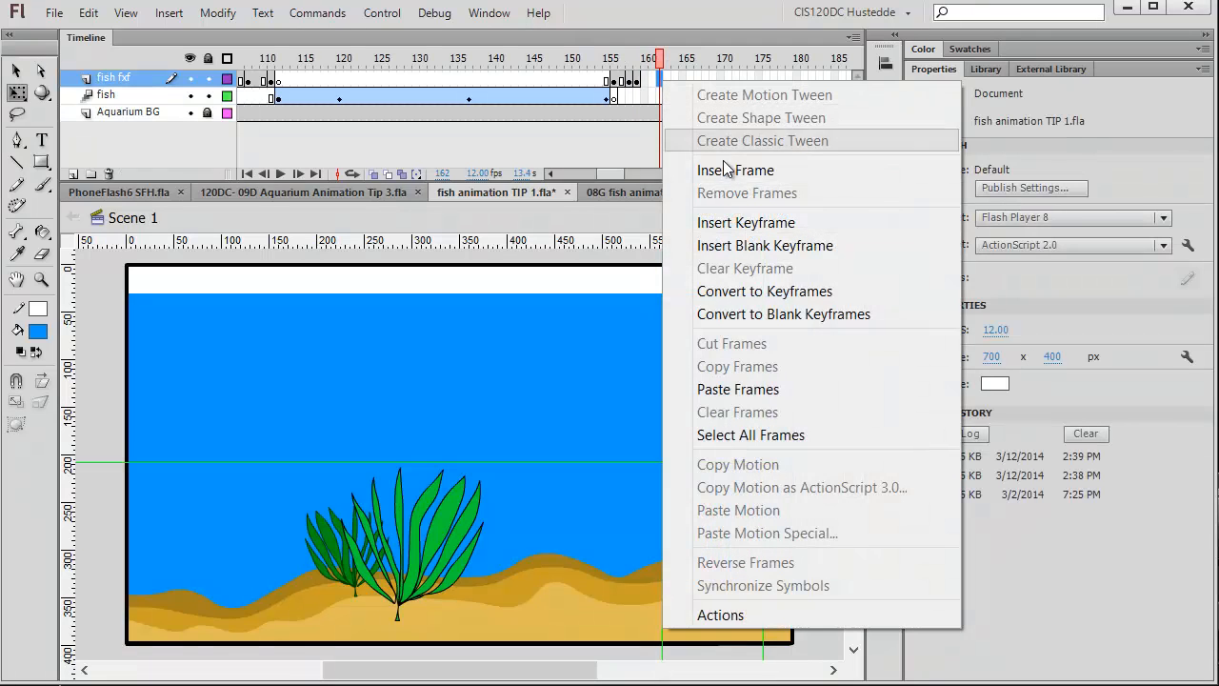
click(745, 223)
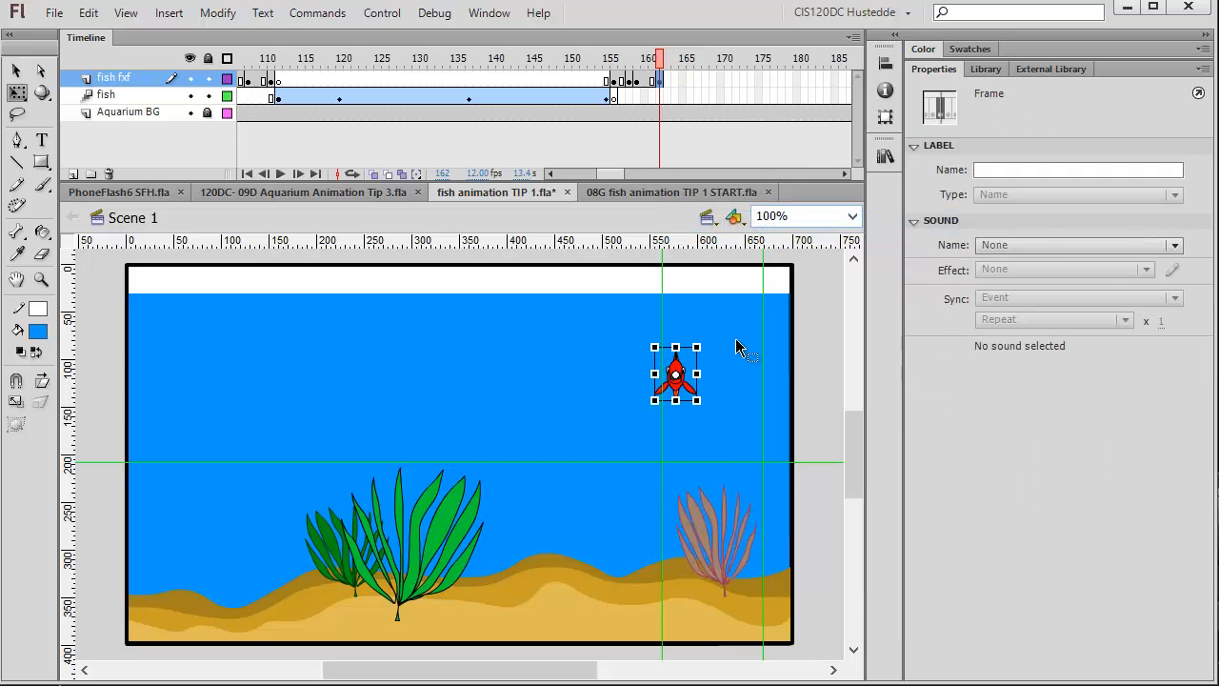
Swap the fish instance at frame 162 for the fish - 45 symbol.
click(686, 383)
click(1156, 153)
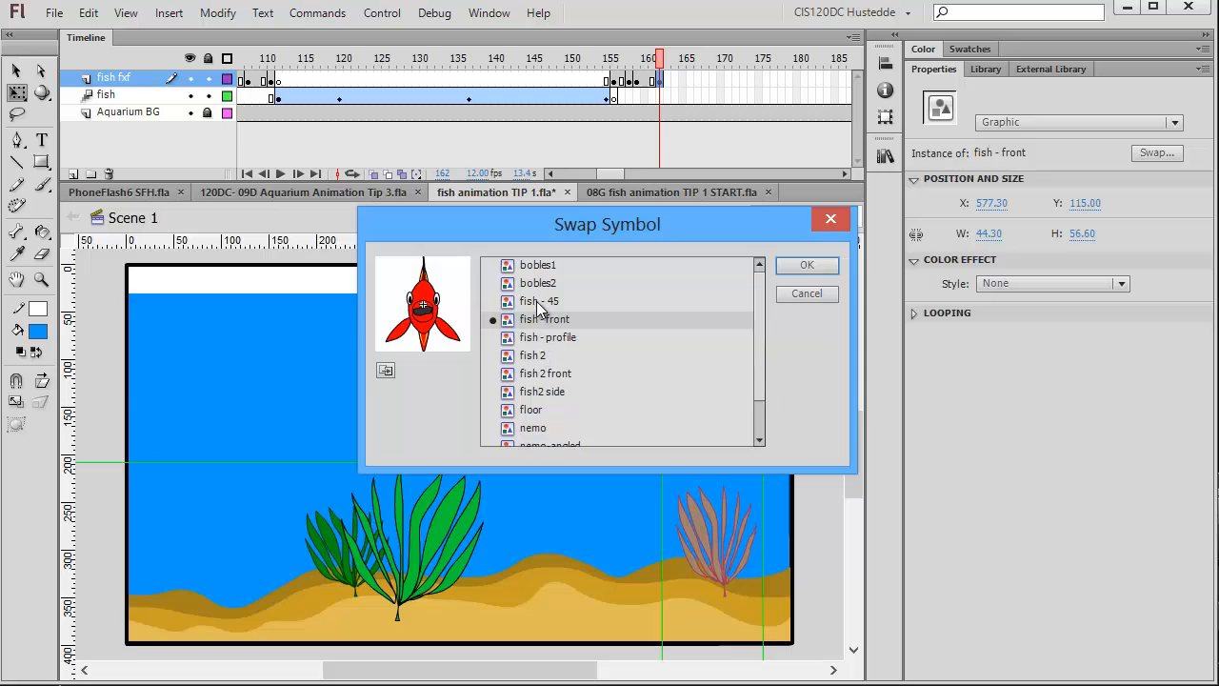
click(545, 303)
click(803, 269)
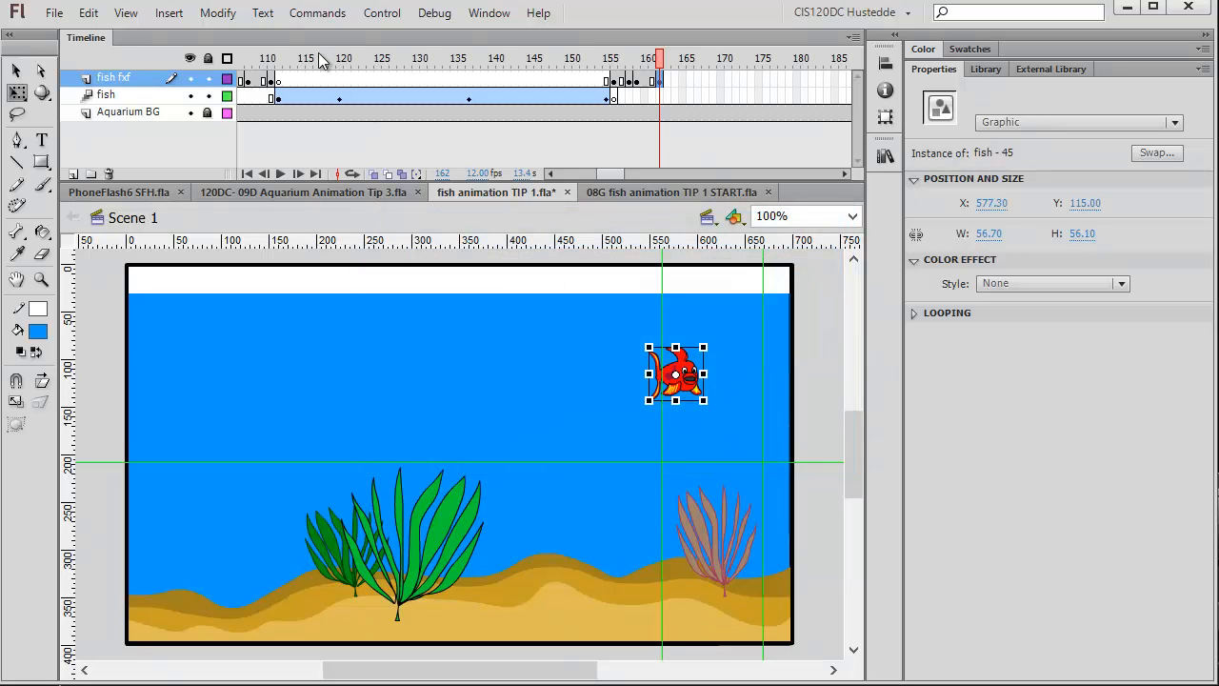
Flip the fish instance at frame 162 horizontally so it faces the other way.
click(217, 12)
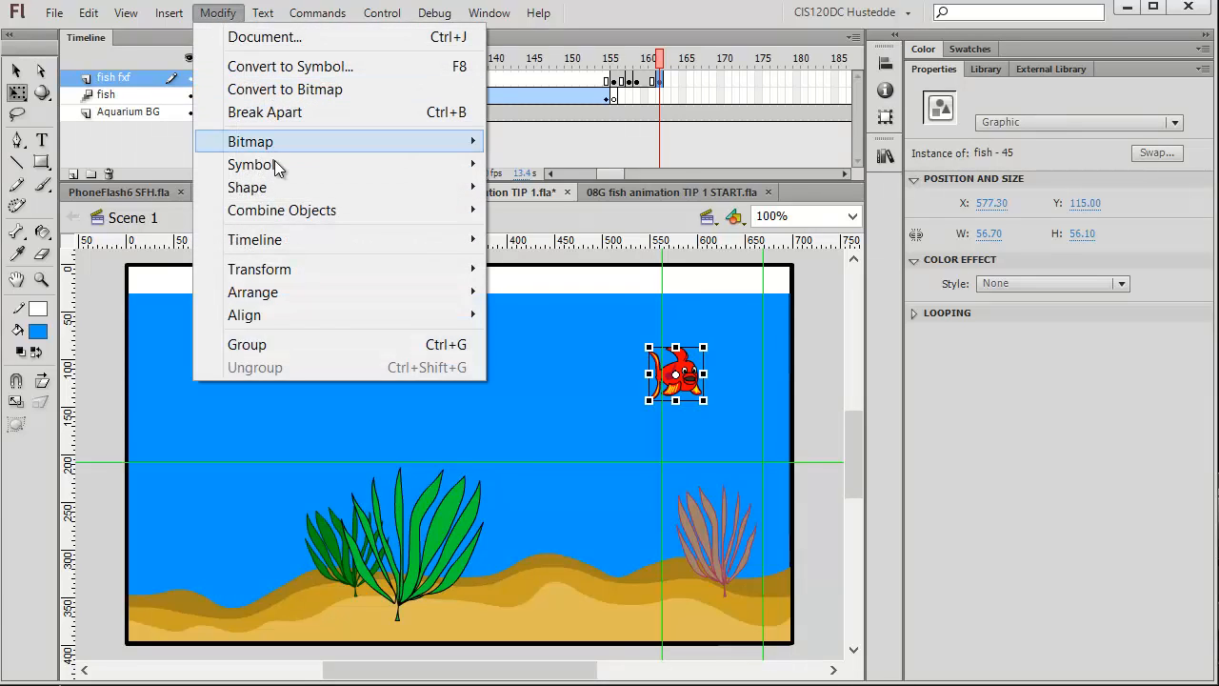
mouse_move(304, 275)
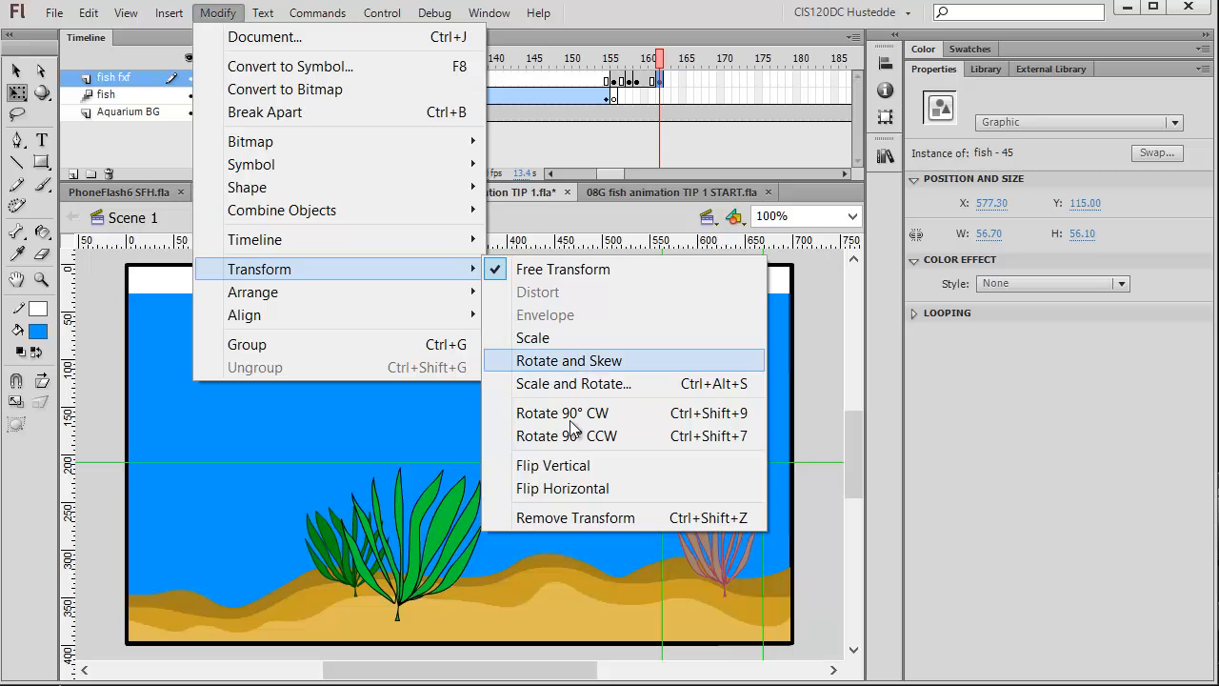
click(586, 491)
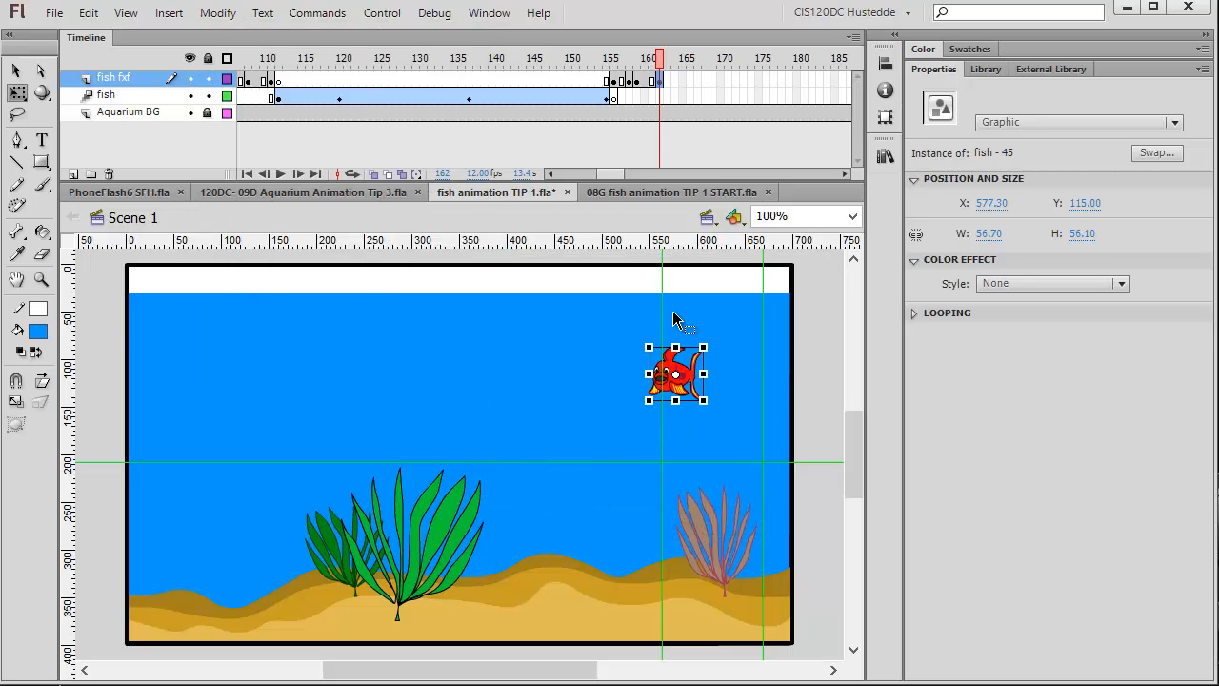
Insert a keyframe at frame 165 on the fish fxf layer.
click(675, 82)
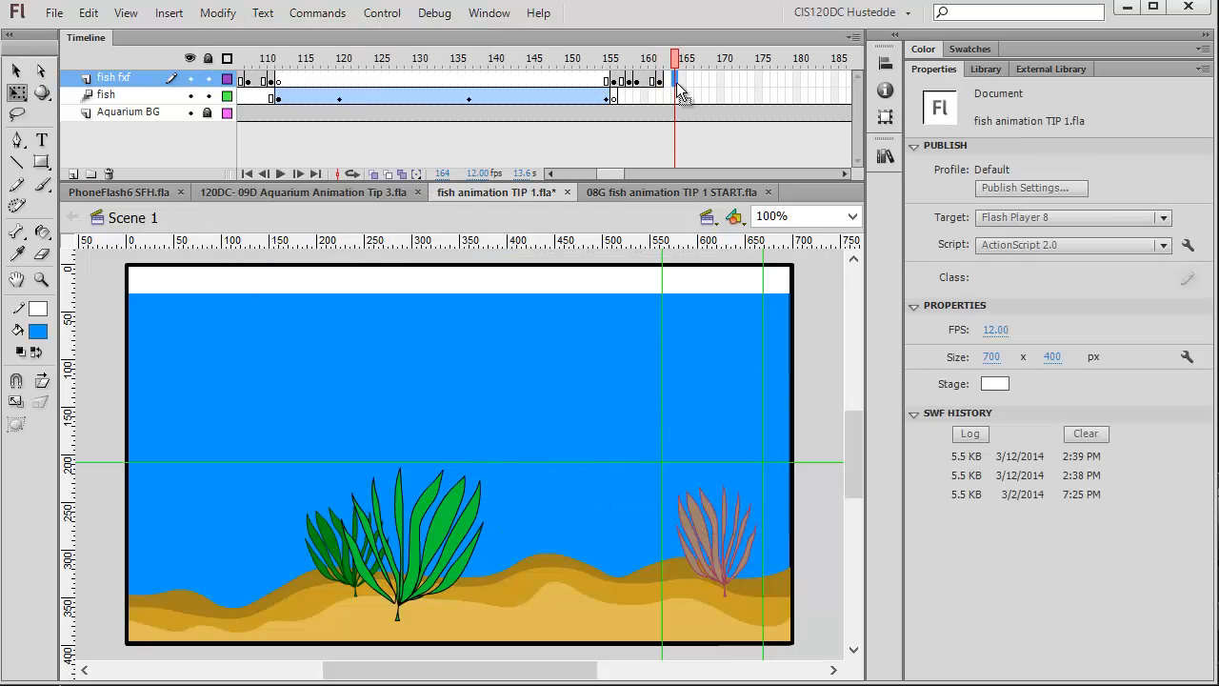
click(680, 82)
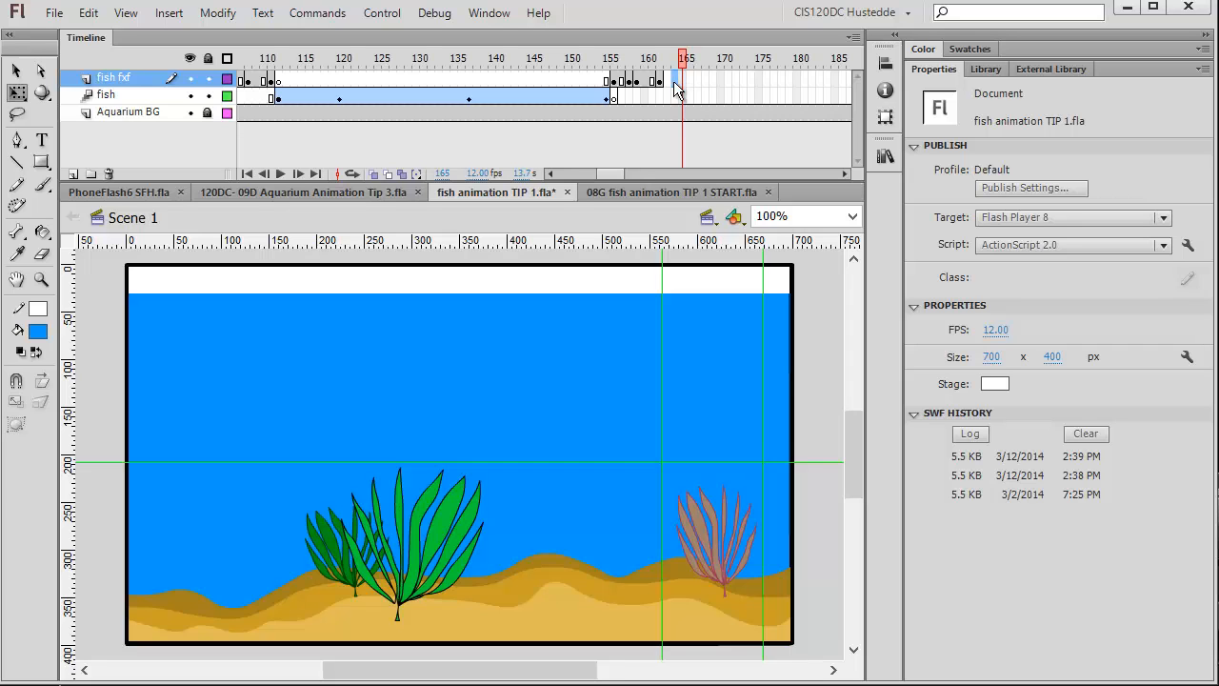
right_click(683, 79)
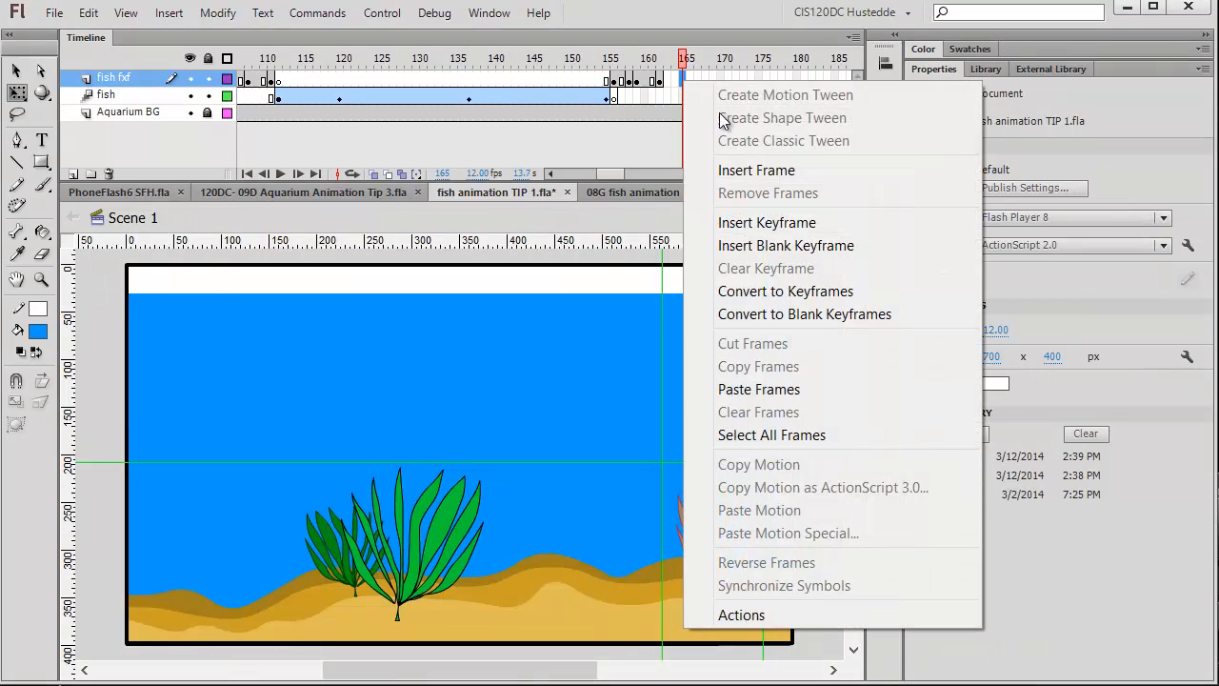
click(776, 222)
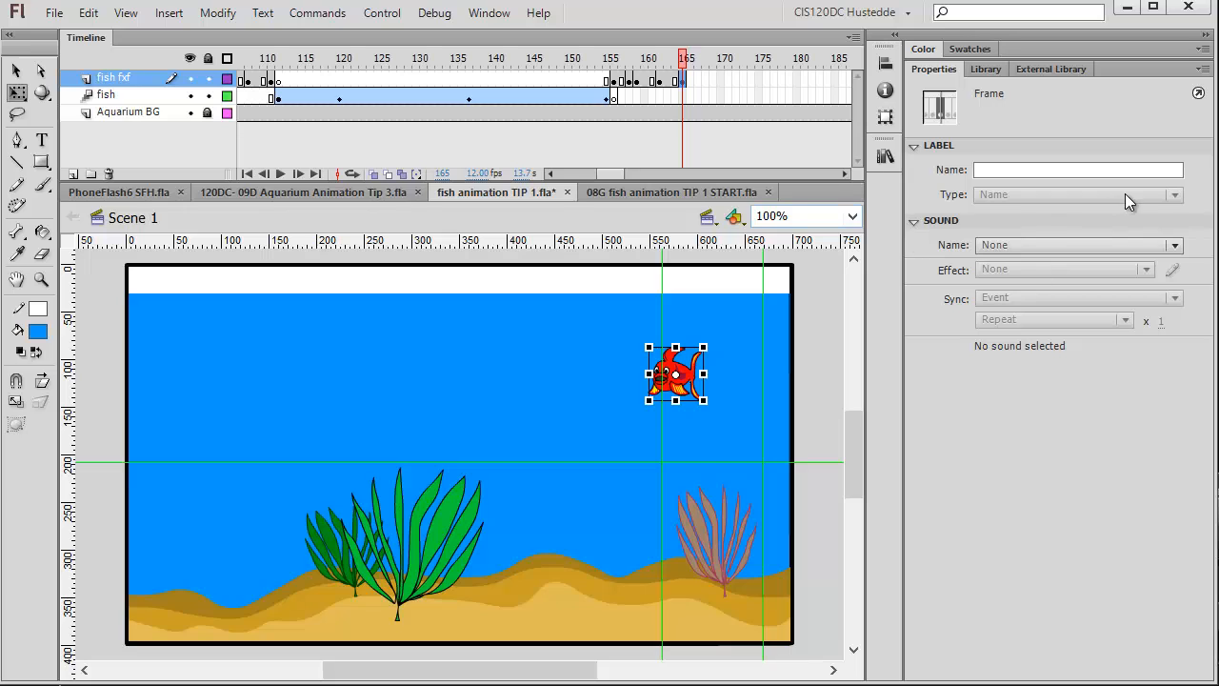
Swap the fish instance at frame 165 for the fish - profile symbol.
click(675, 377)
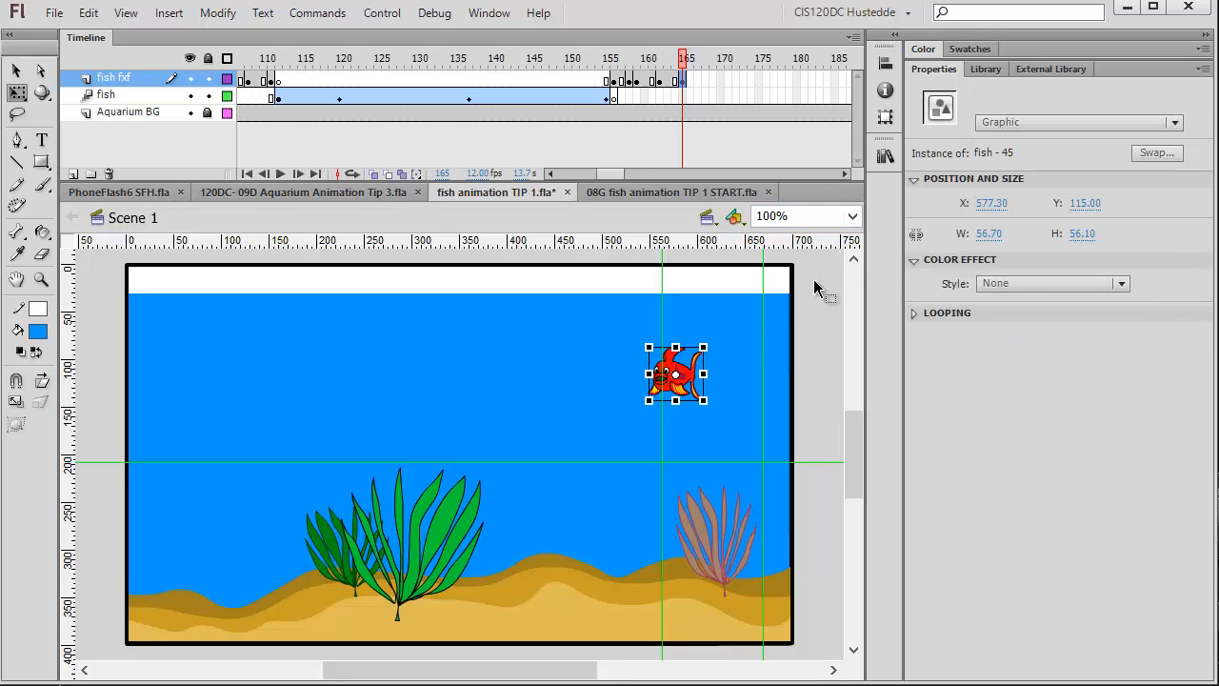
click(1155, 154)
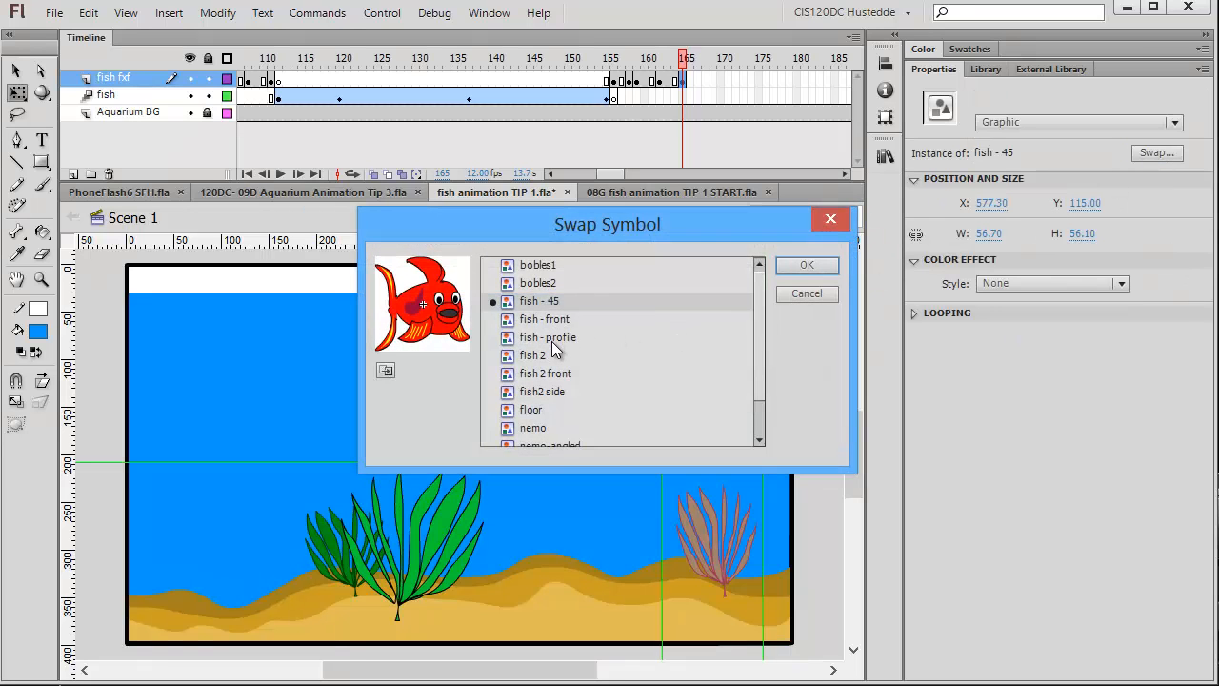
click(552, 341)
click(807, 265)
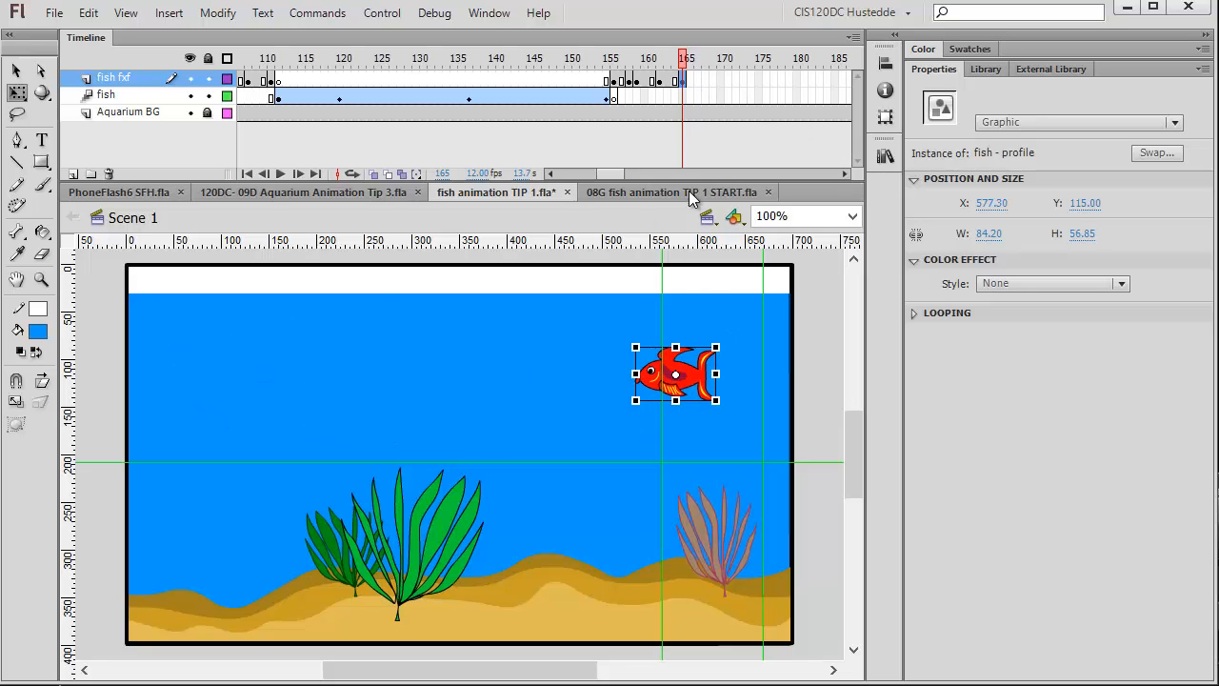
Insert a keyframe at frame 166 on the fish layer.
click(819, 433)
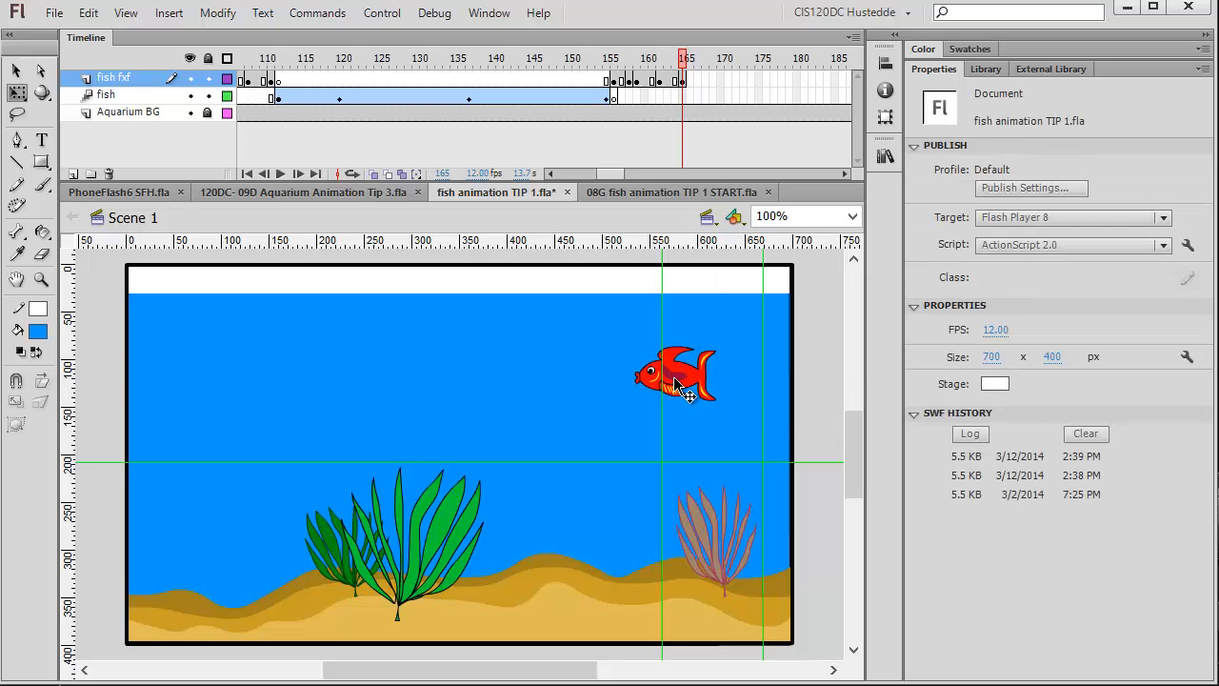
click(678, 383)
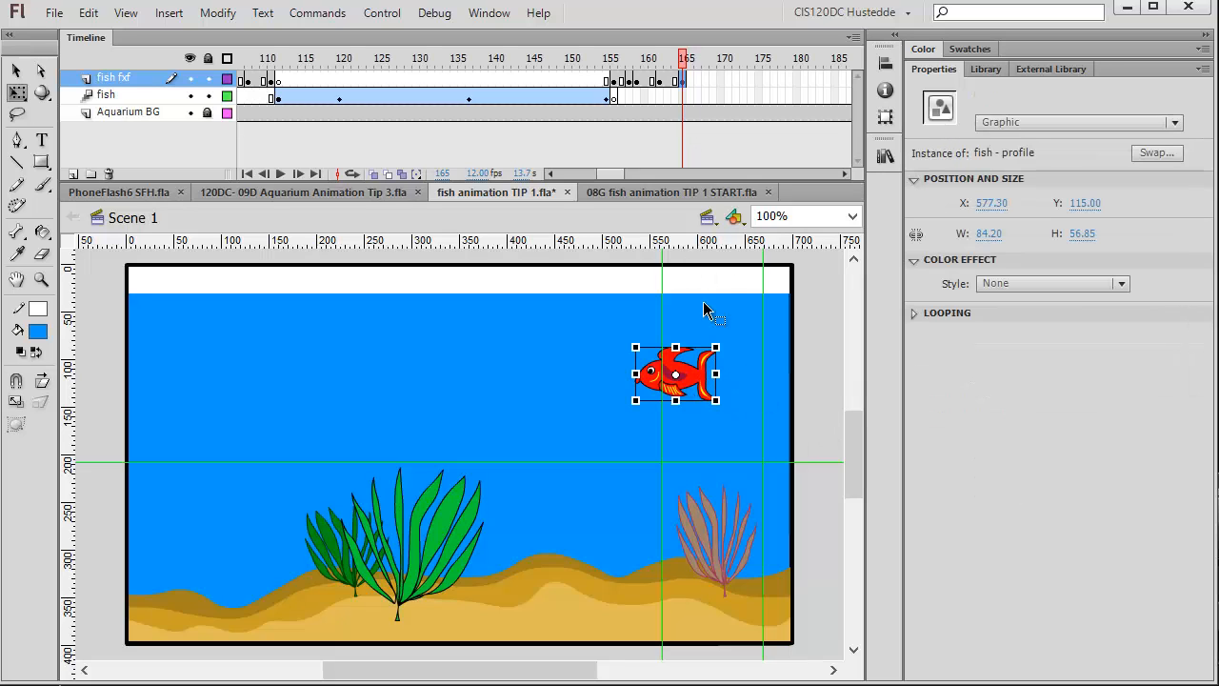
click(693, 97)
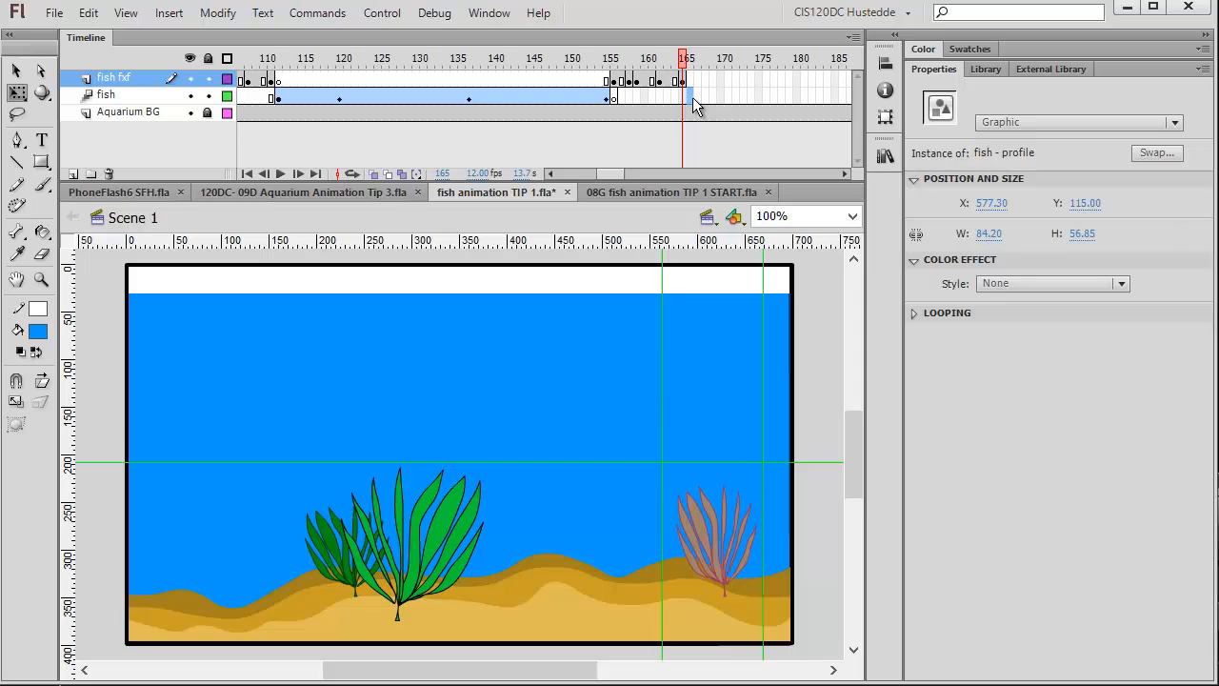
right_click(692, 99)
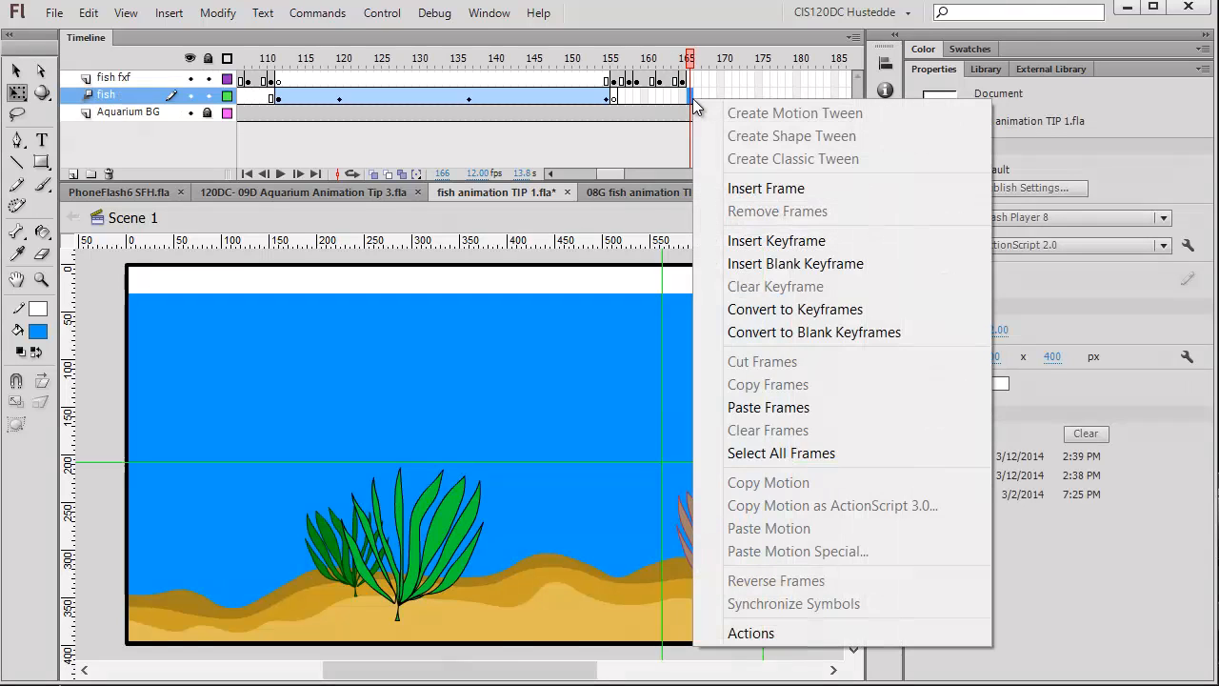
click(774, 246)
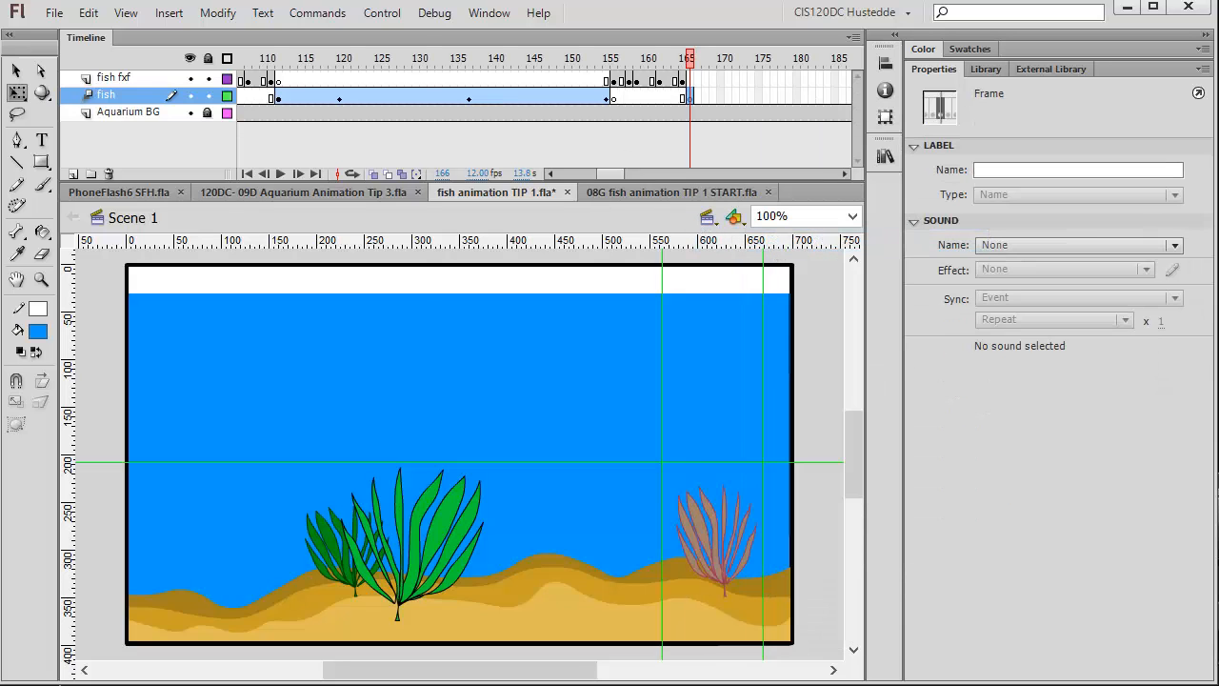
Paste the fish in place at frame 166 and create a motion tween on it.
click(88, 13)
click(171, 157)
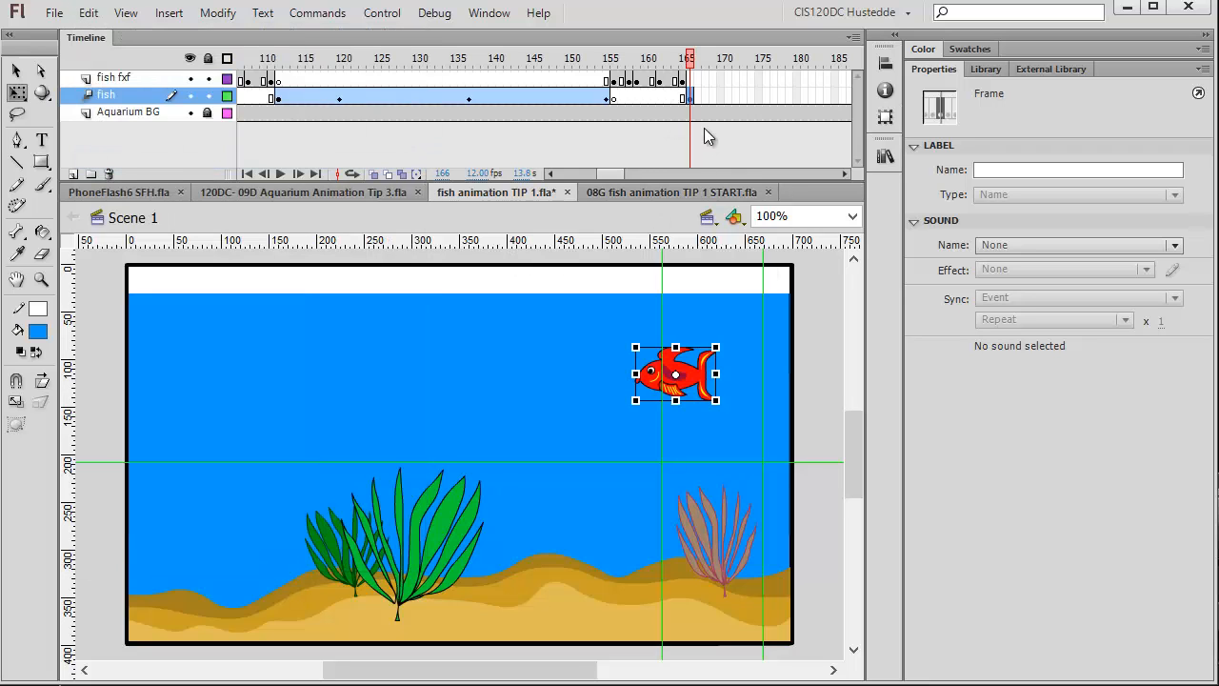
right_click(677, 378)
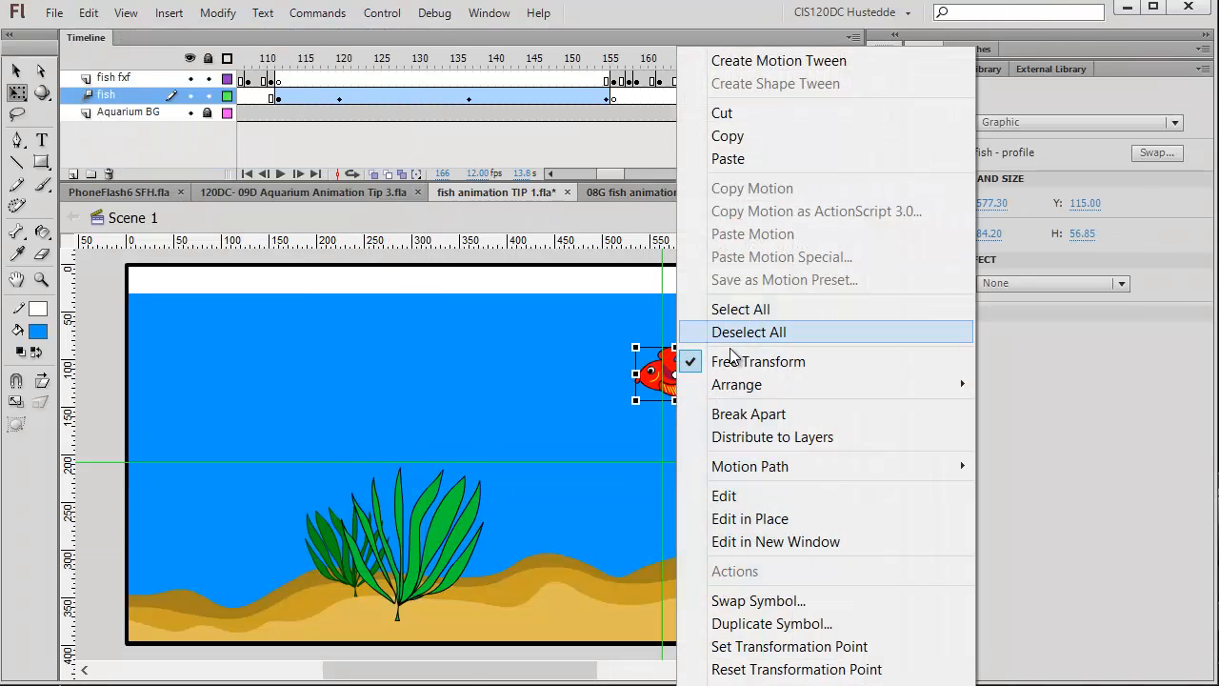
click(758, 62)
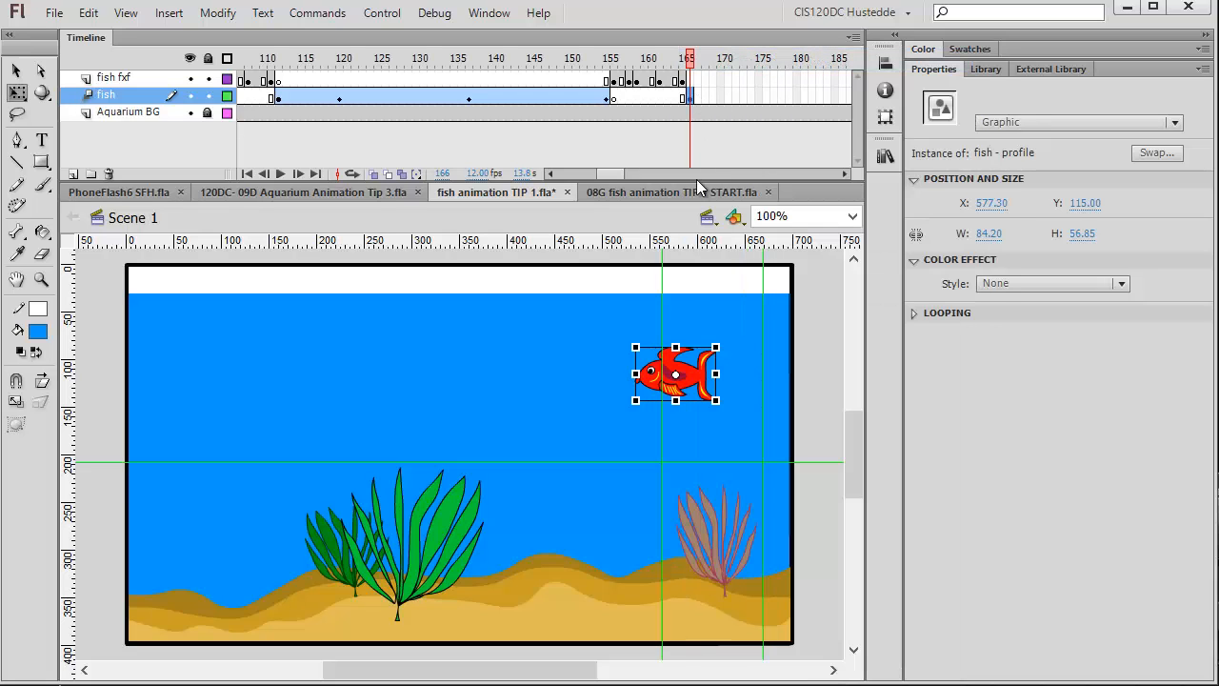
Extend the fish tween span to frame 205 and the Aquarium BG layer to frame 215.
click(625, 177)
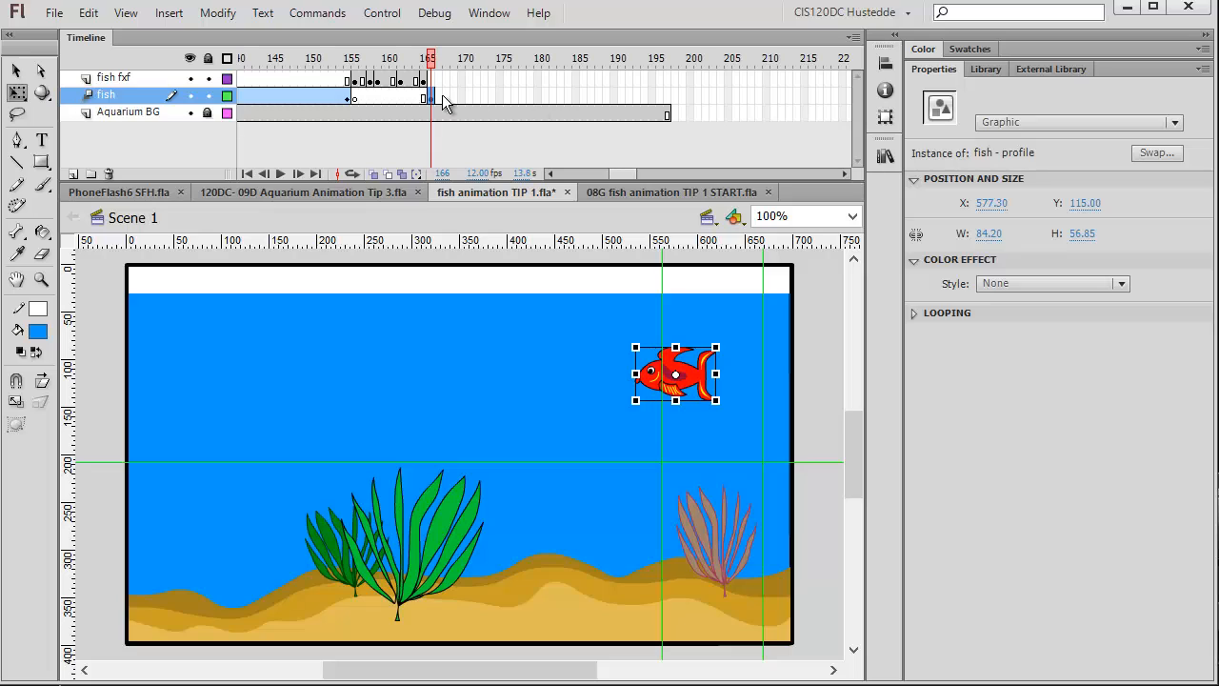
drag(432, 98, 727, 109)
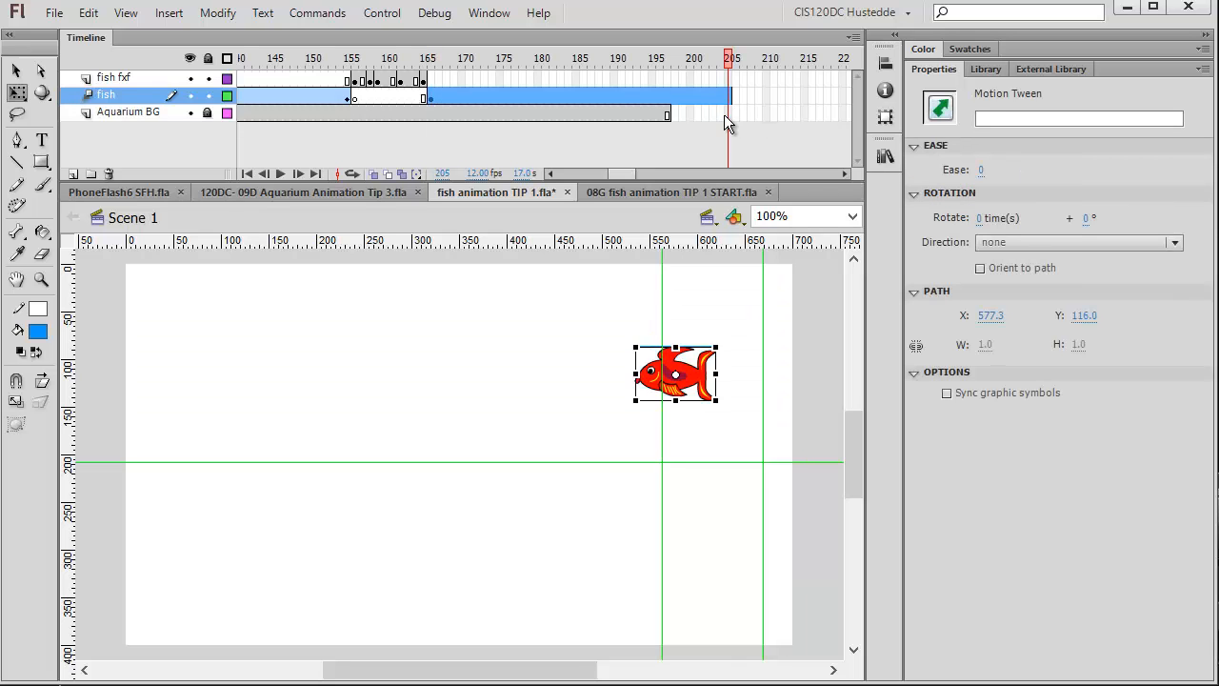
right_click(803, 113)
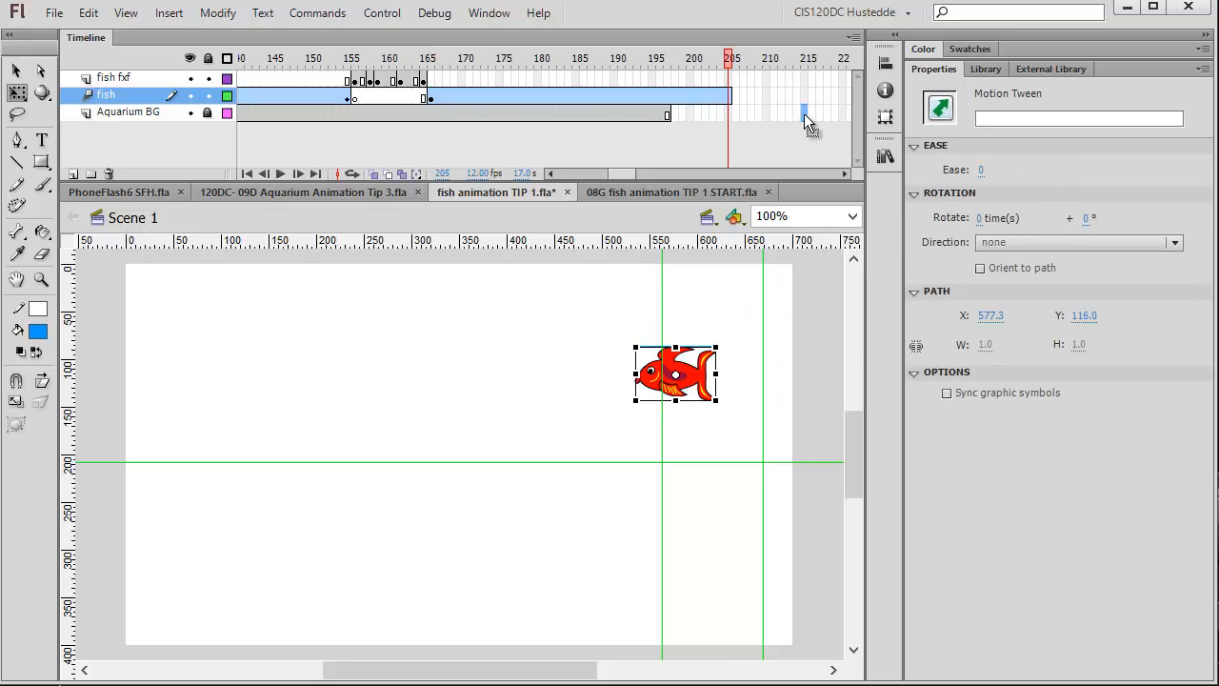
click(856, 206)
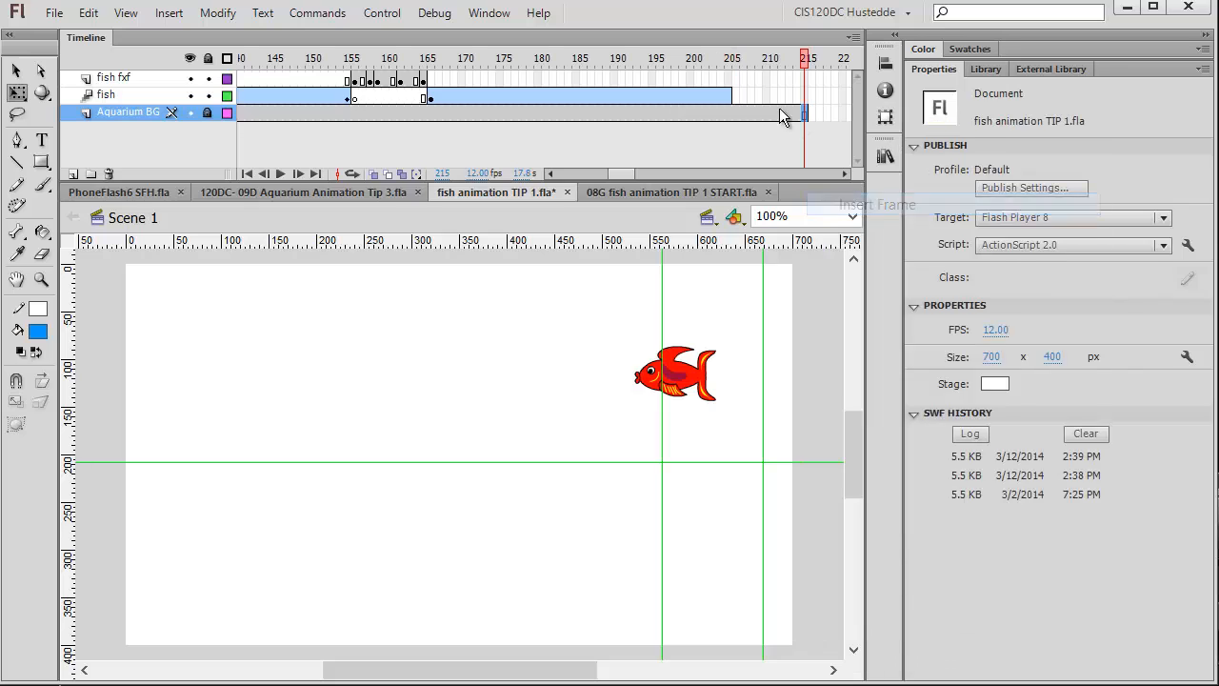
At frame 205, move the fish across to the tank's left side, about X 92.
click(730, 63)
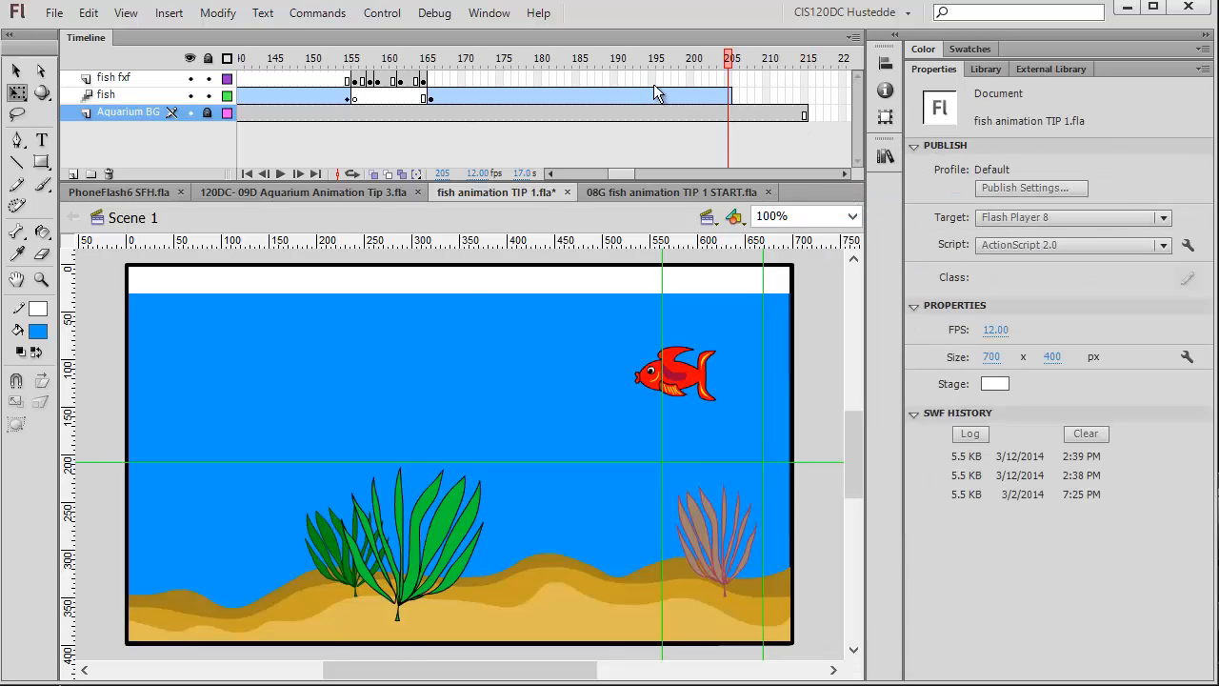
drag(694, 384, 221, 388)
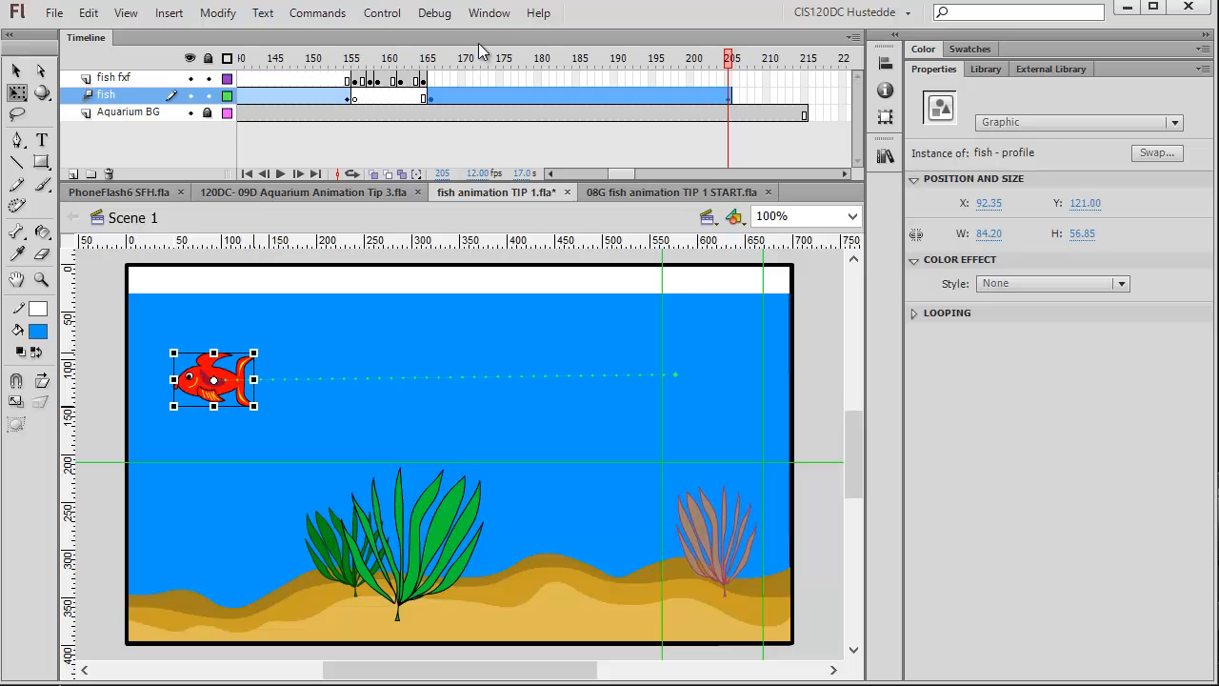
Open the Motion Editor and move its panel over the stage.
click(487, 15)
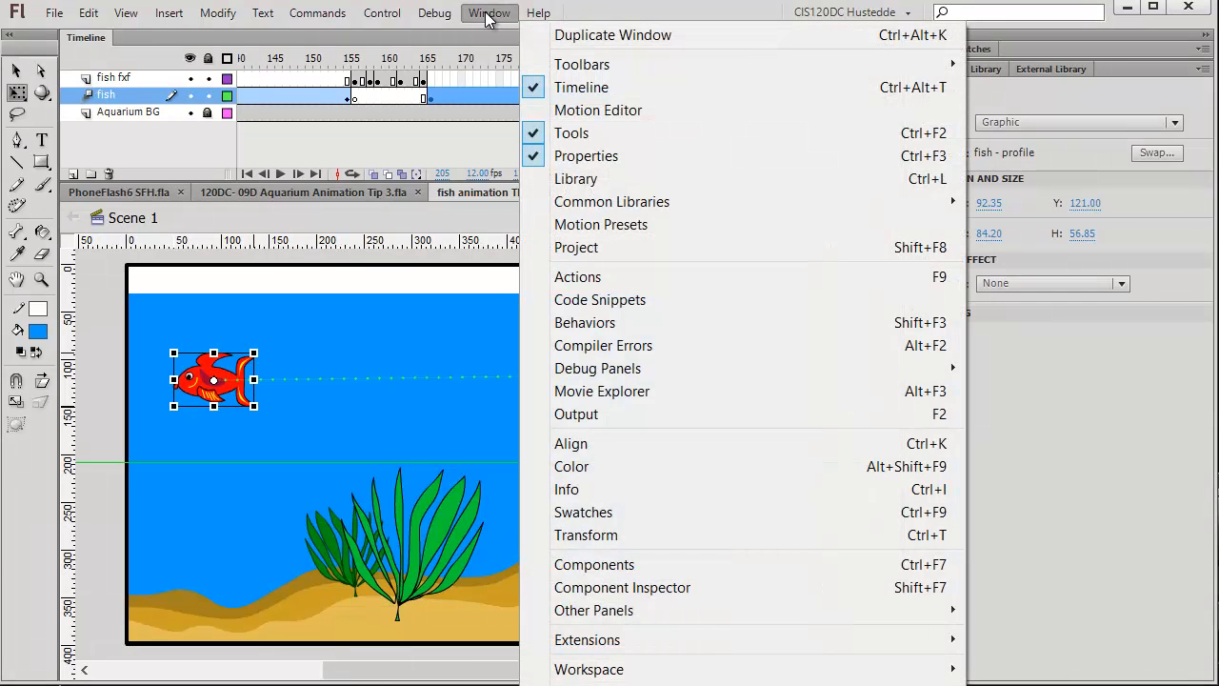
click(564, 111)
drag(393, 125, 531, 309)
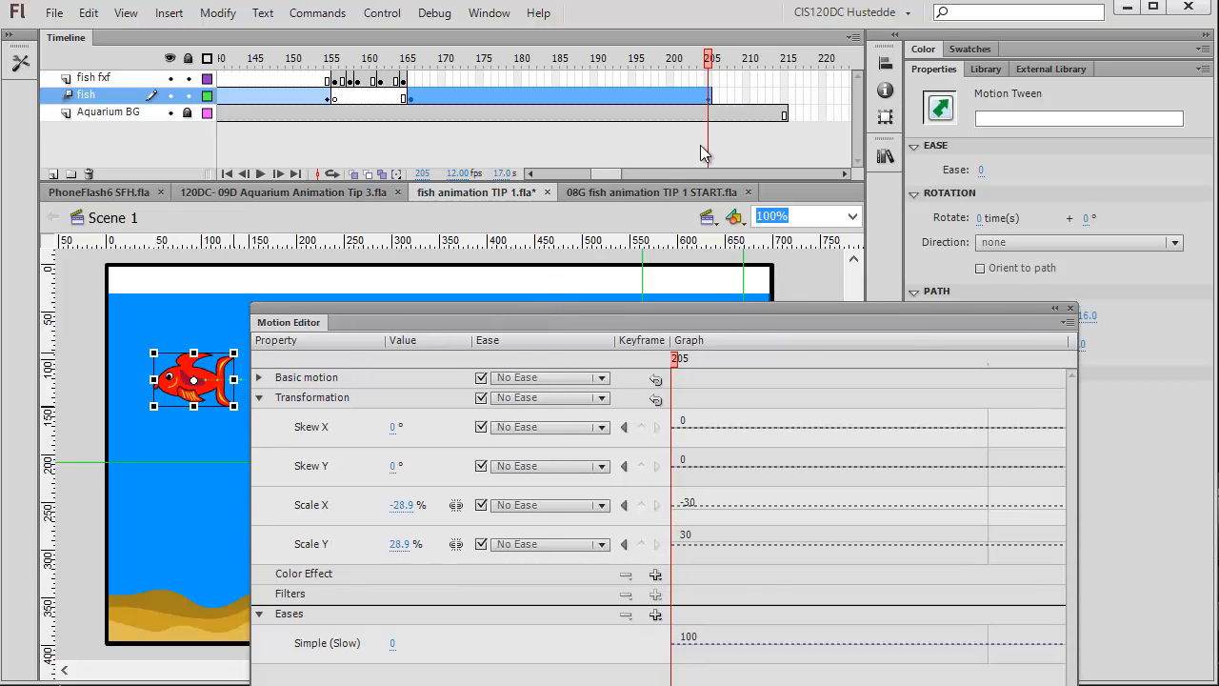
Set the tweened fish's Scale X to -35% at frame 205 so it faces left.
click(402, 504)
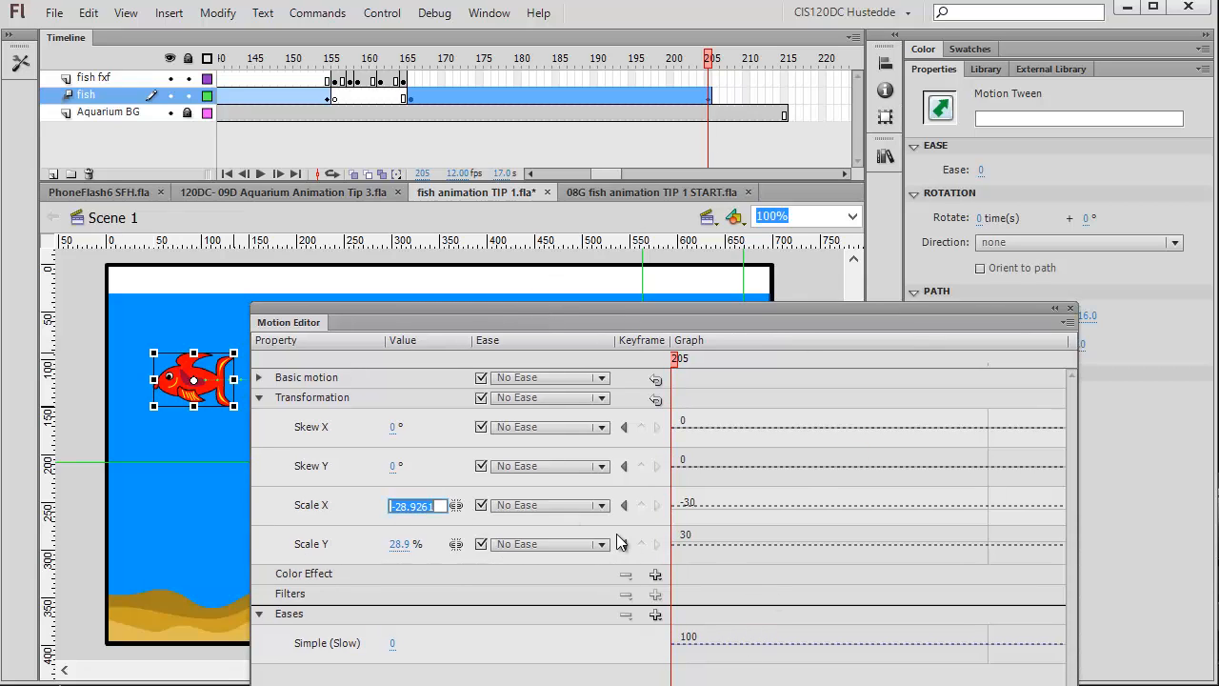
text(35)
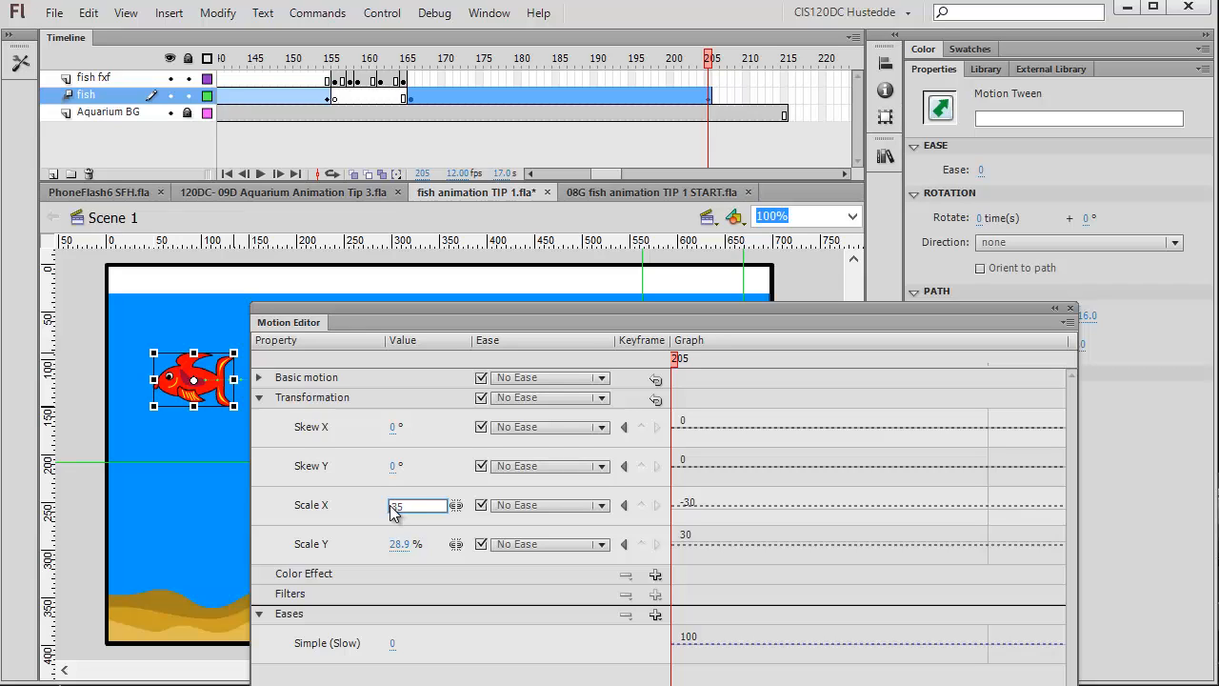
key(Return)
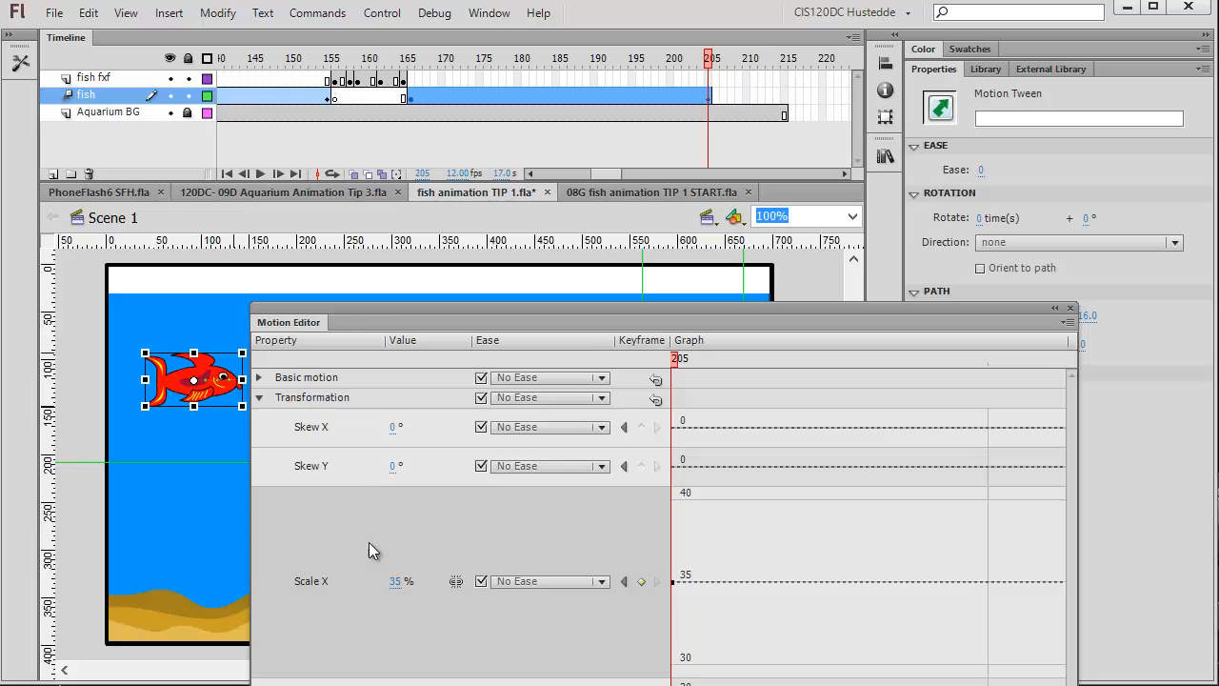
click(393, 582)
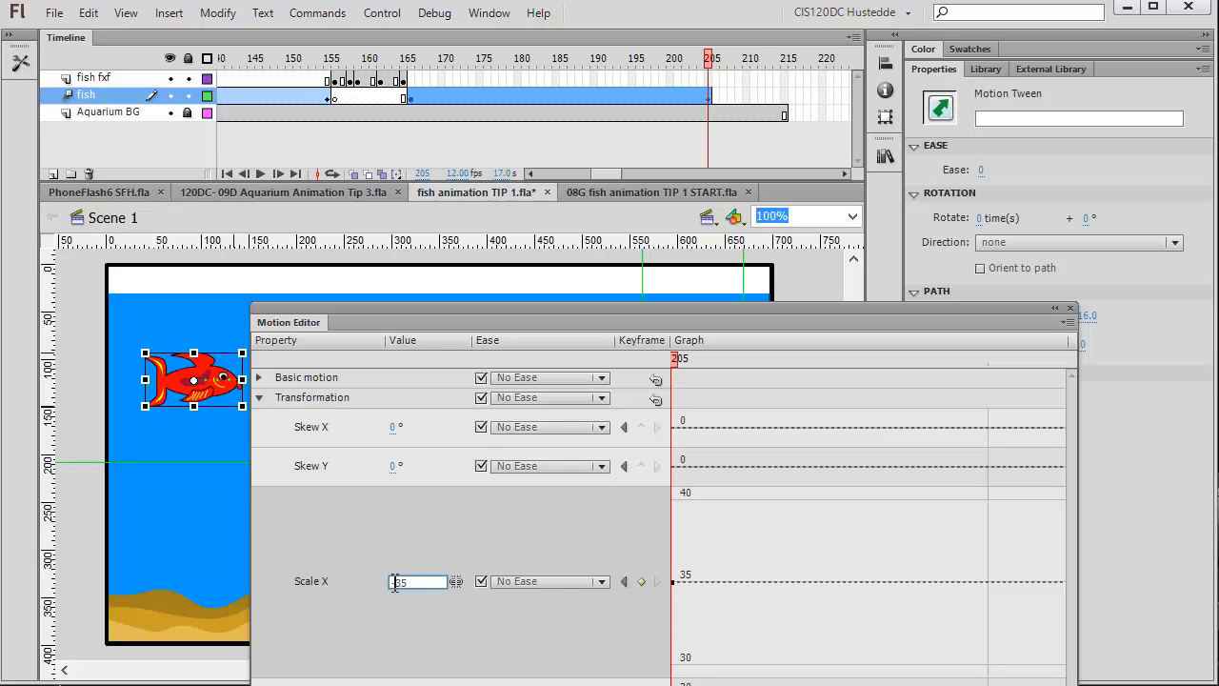
text(-)
key(Return)
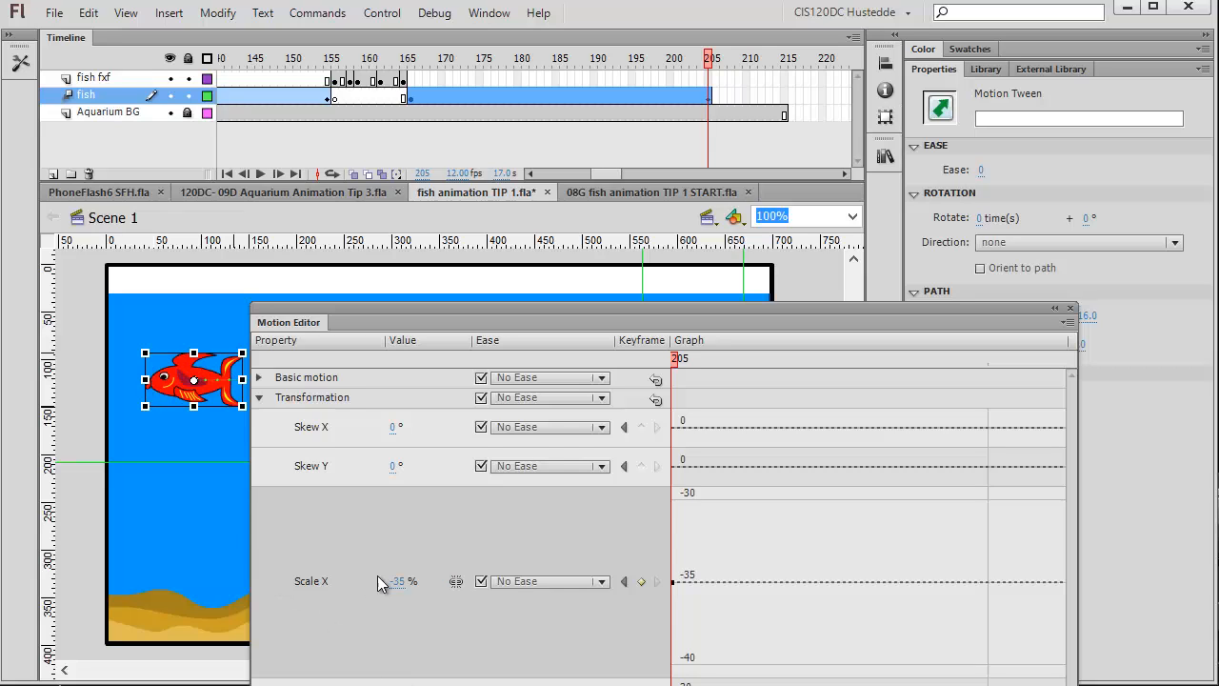
click(399, 510)
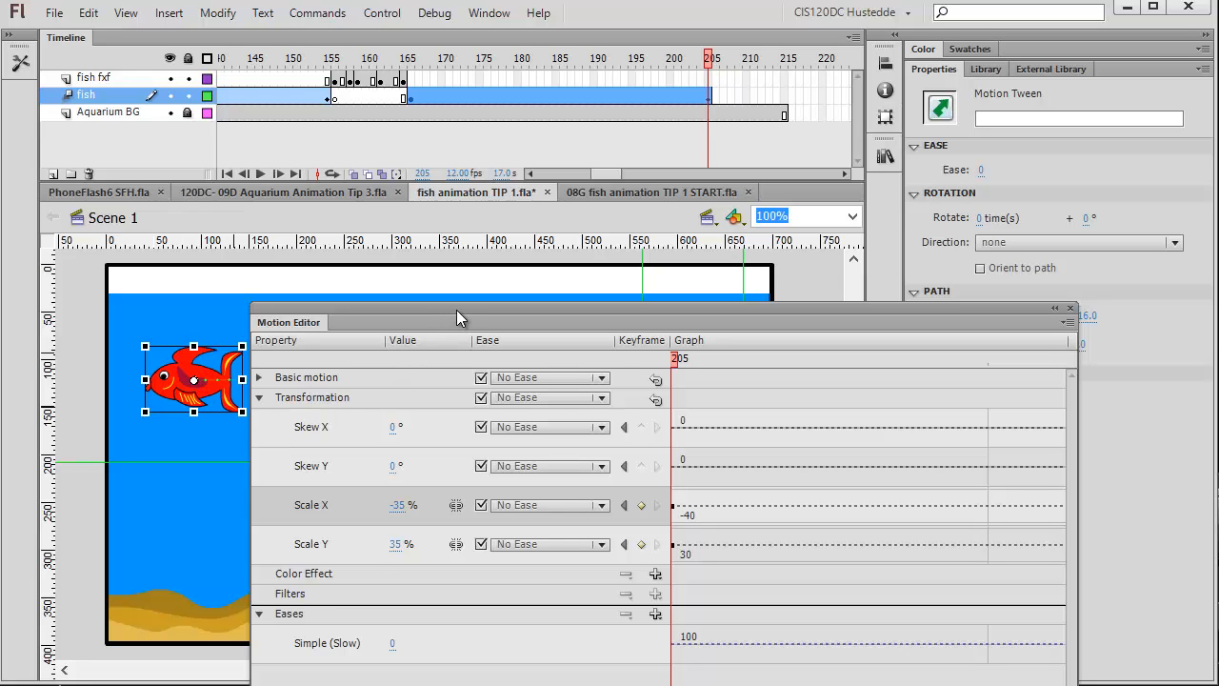
Add a vertical and a horizontal guide marking the fish's left and top edges at frame 1.
drag(457, 310, 544, 488)
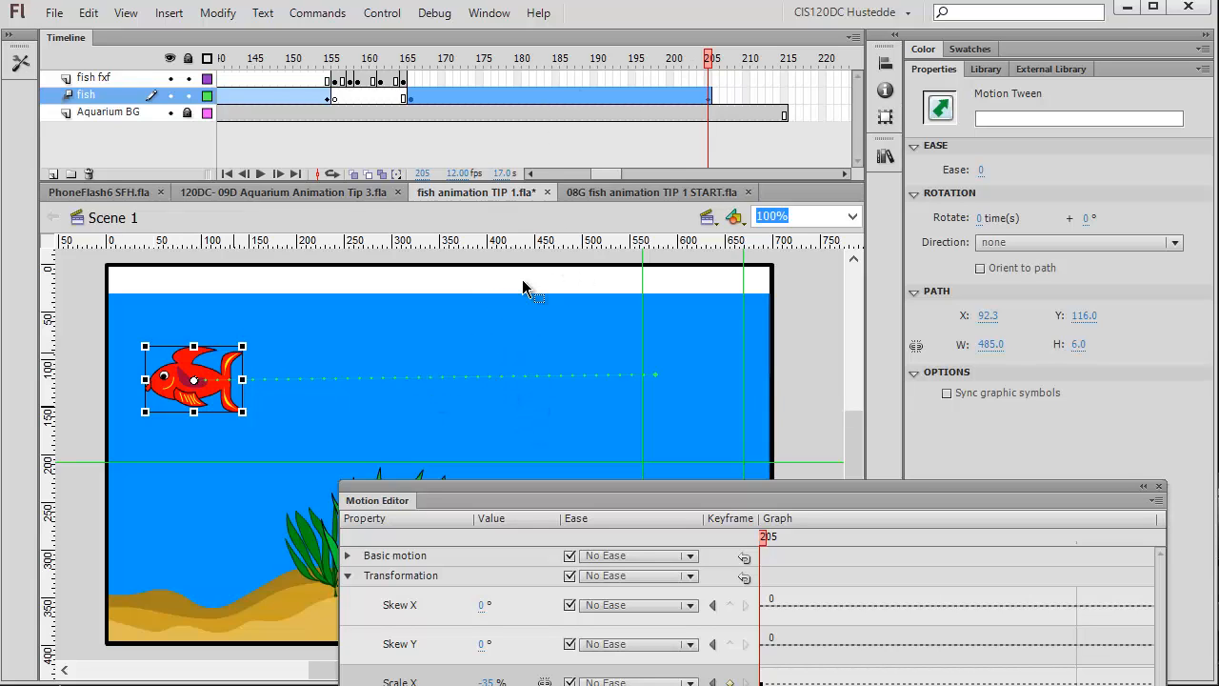
mouse_move(691, 77)
mouse_down()
mouse_move(512, 93)
mouse_move(524, 77)
mouse_move(709, 73)
mouse_up()
click(512, 94)
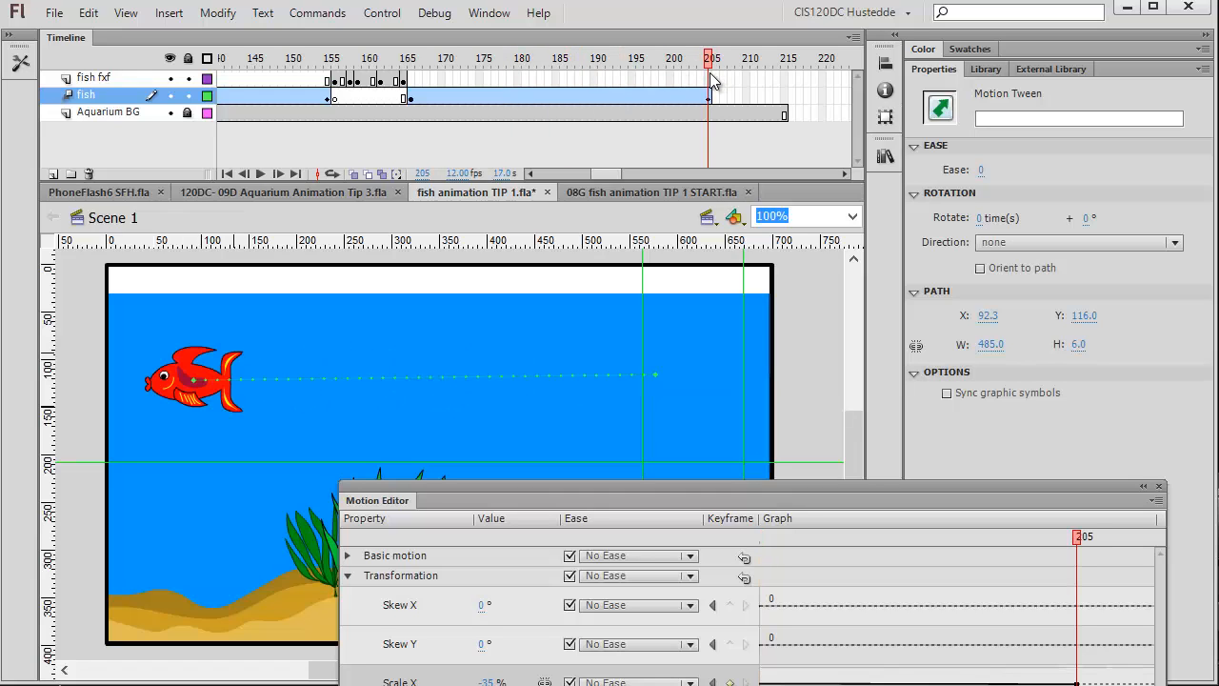
click(700, 93)
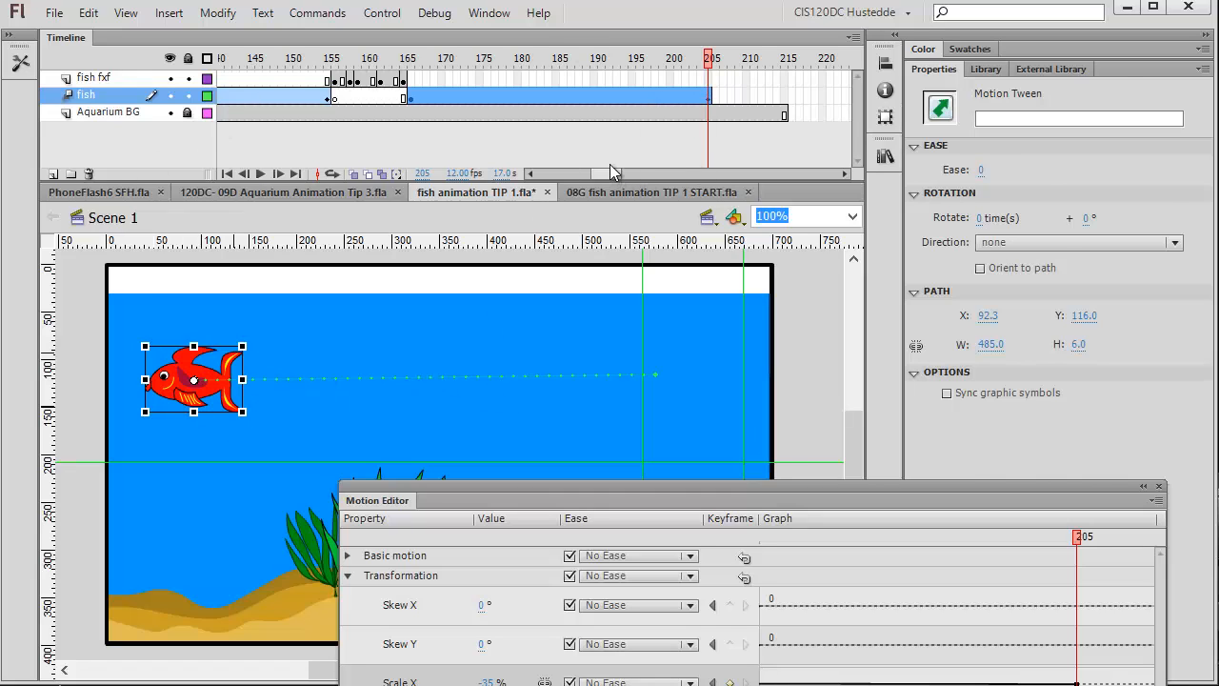
drag(611, 166, 350, 179)
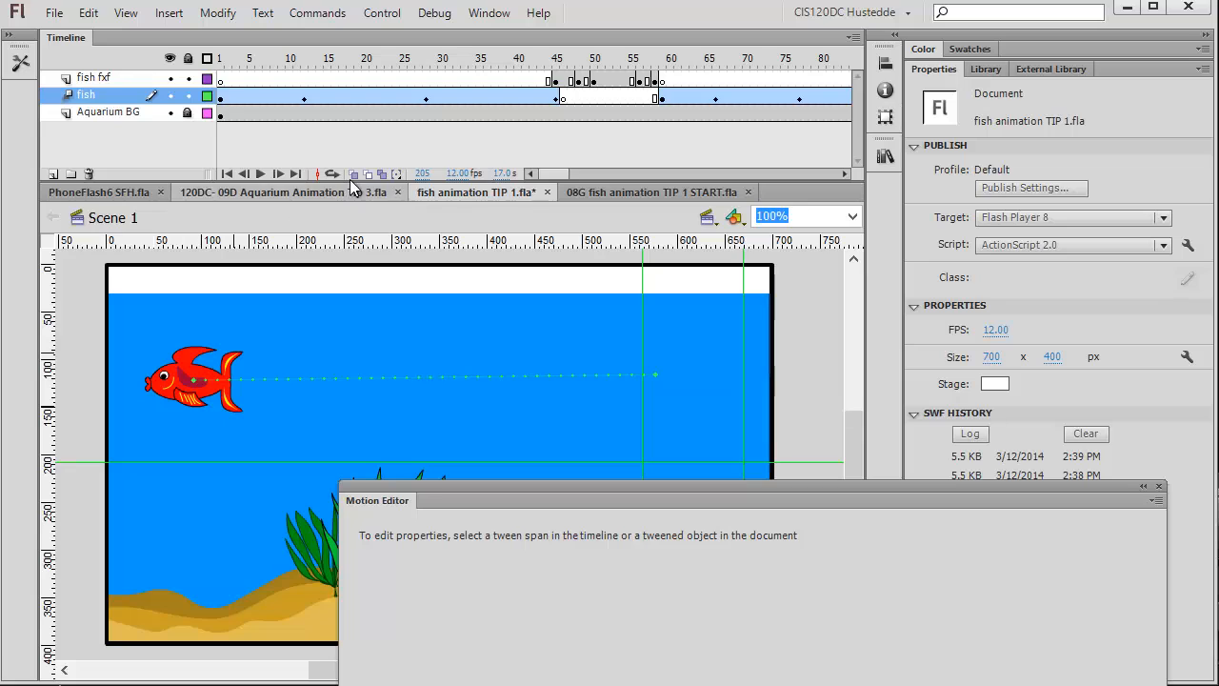
click(219, 101)
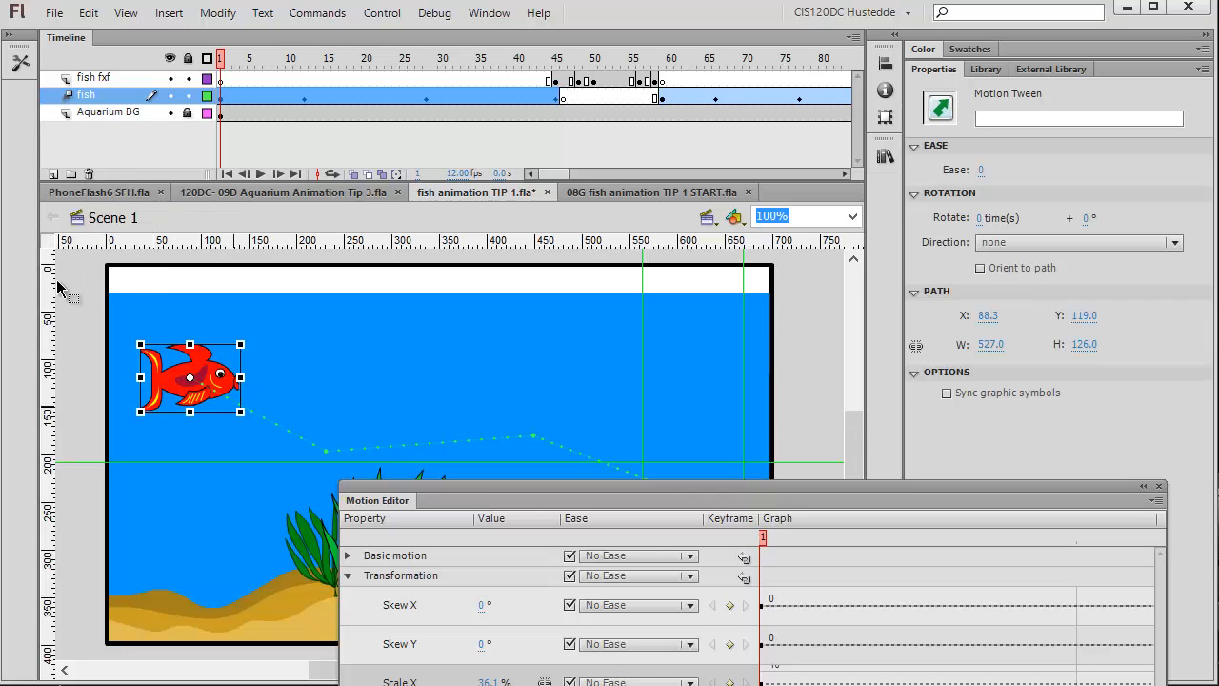
drag(105, 297, 140, 300)
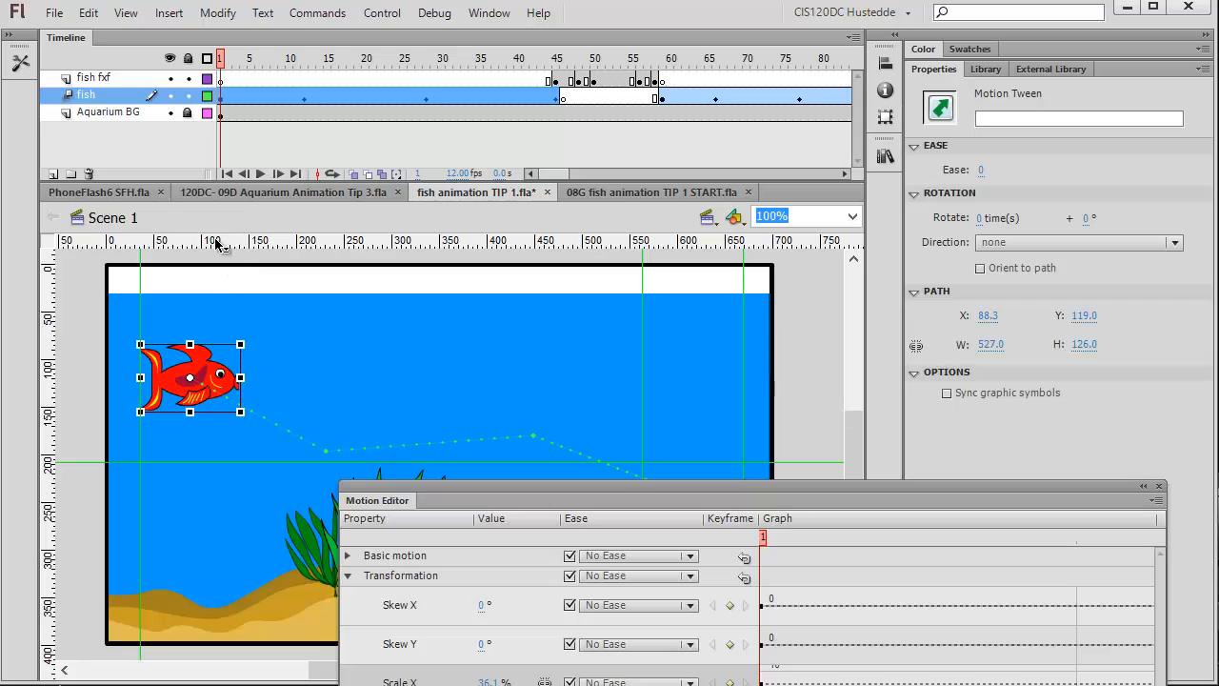
drag(224, 242, 239, 348)
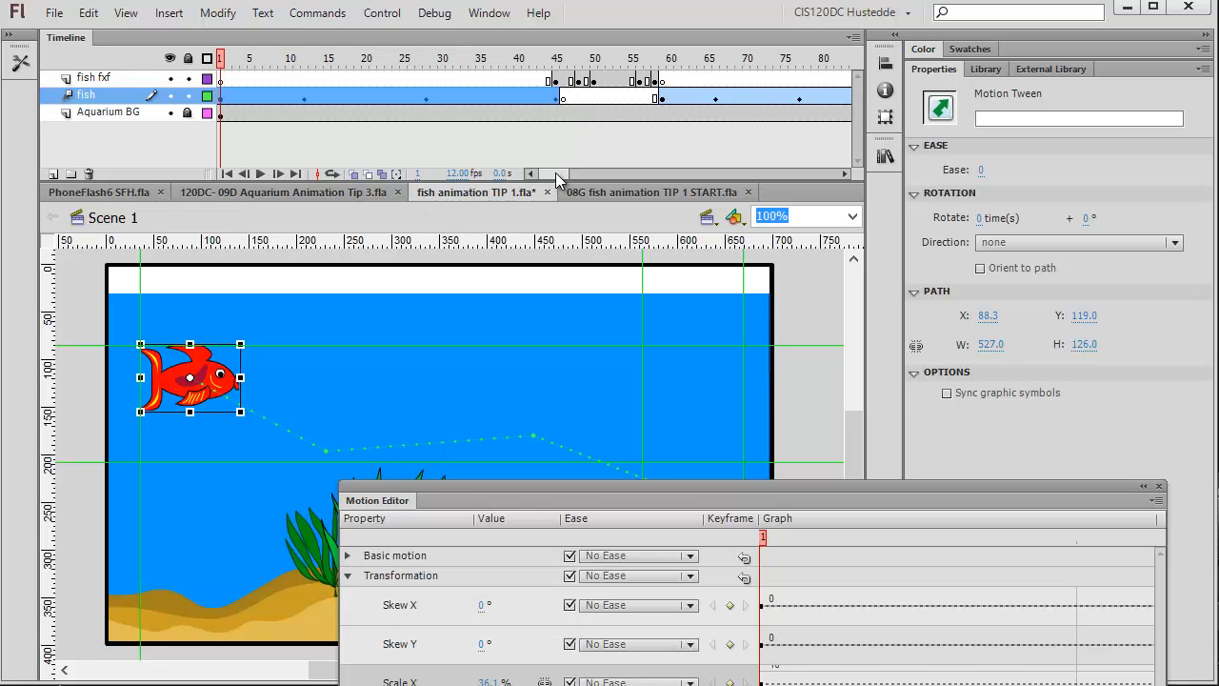
Set the fish's Scale X at frame 205 to -36% to match its original size.
drag(556, 172, 608, 175)
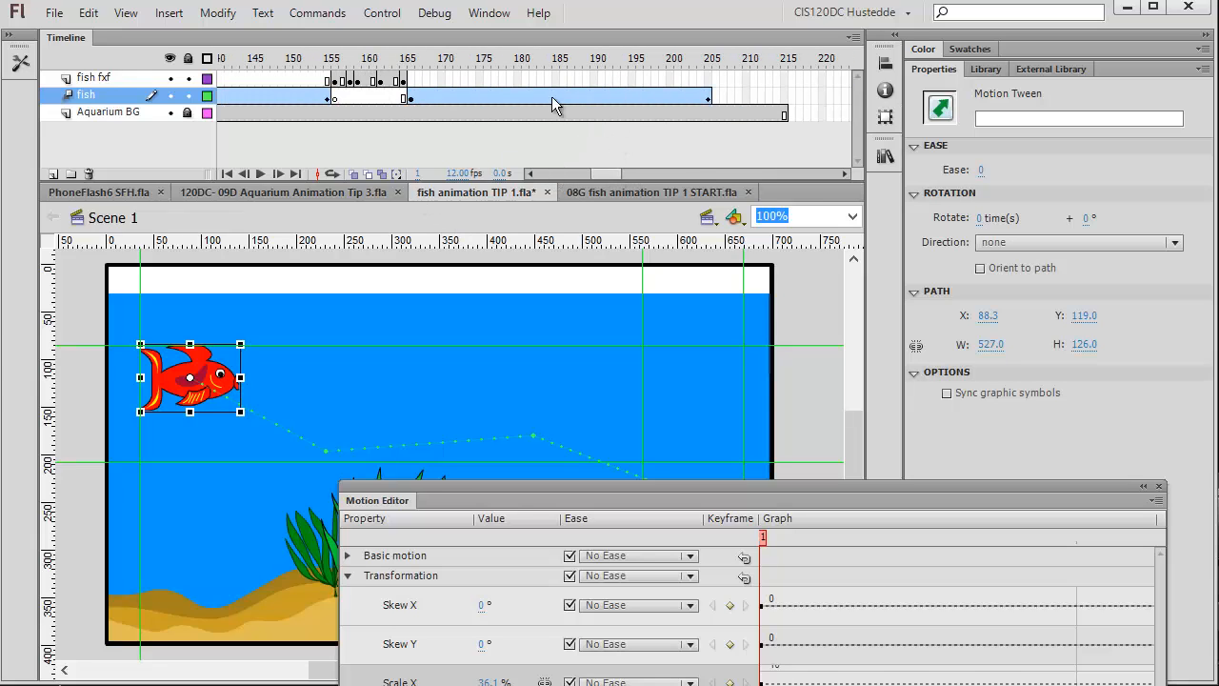
click(709, 96)
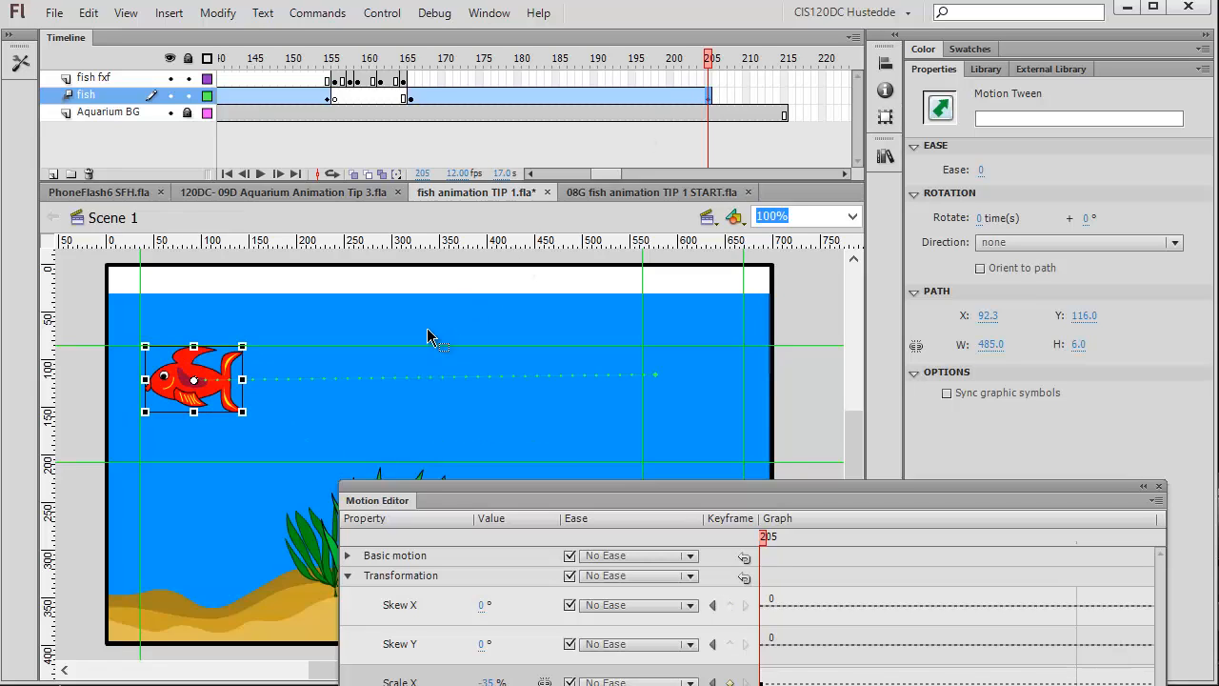
click(226, 406)
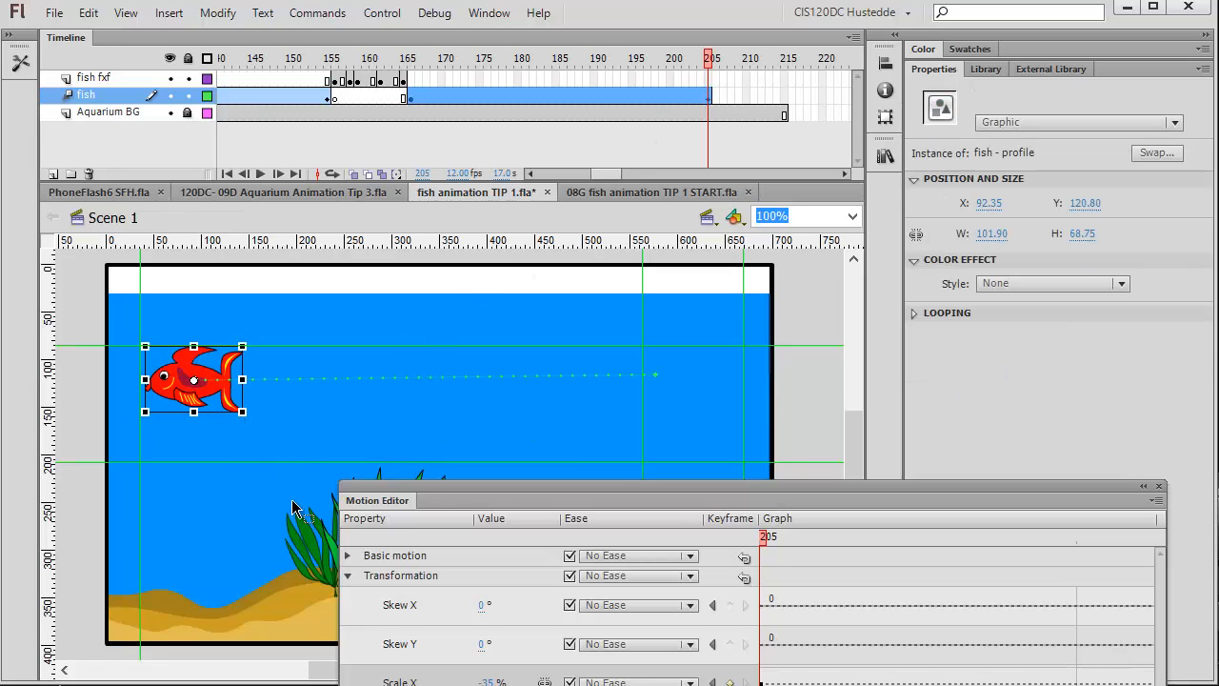
click(491, 682)
key(Return)
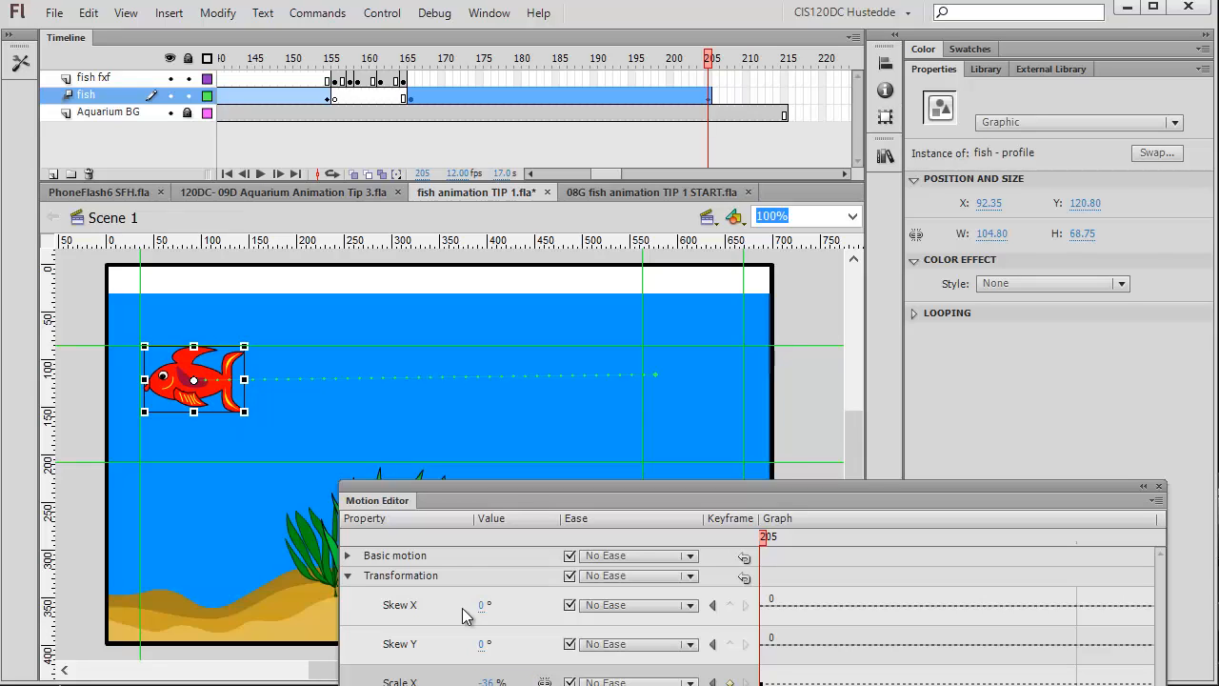
click(785, 366)
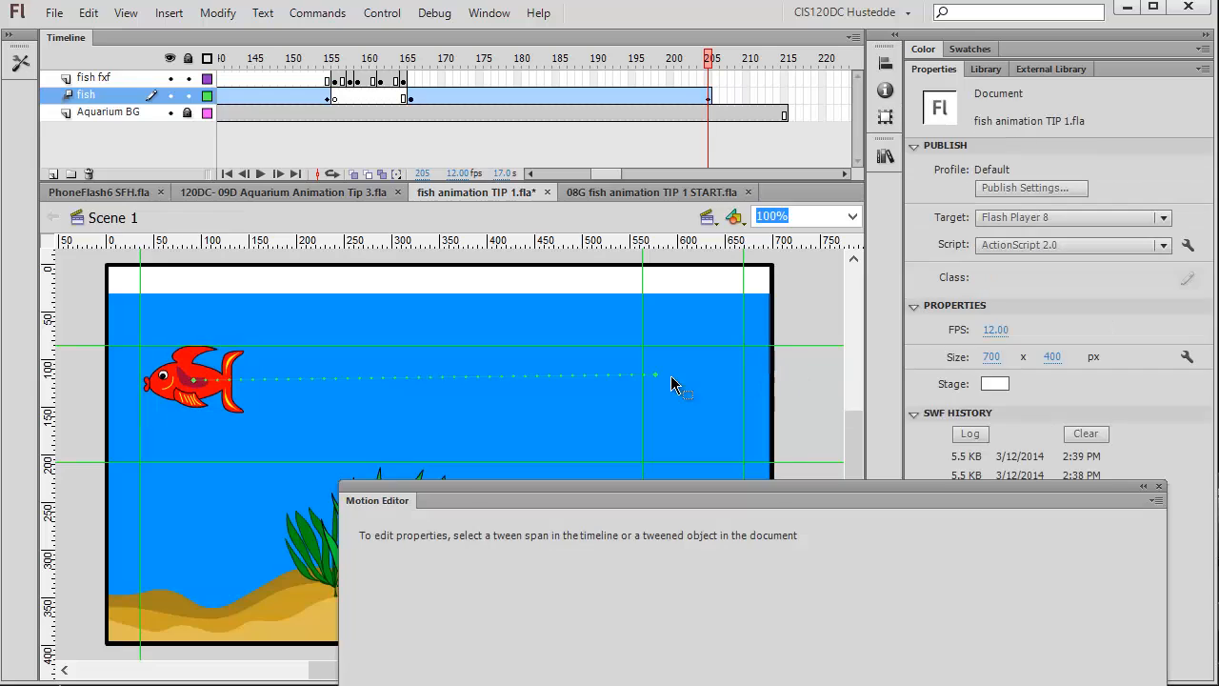
click(198, 385)
click(193, 360)
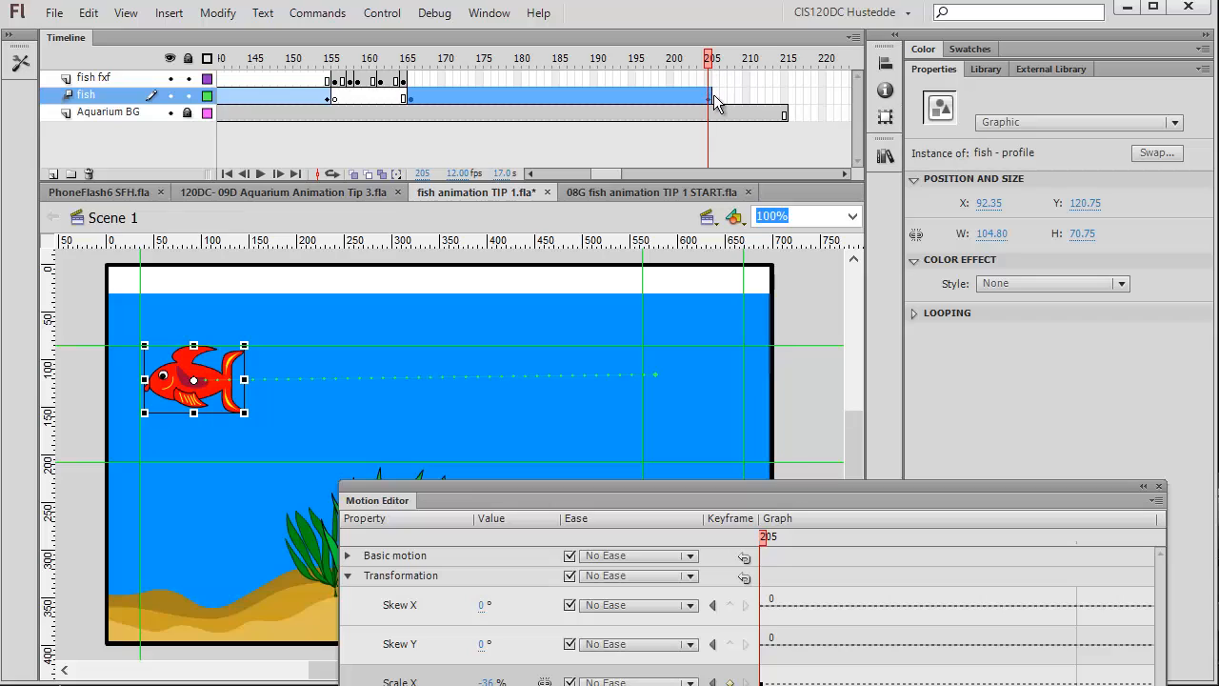
Nudge the tweened fish at frame 205 so its left edge lines up with the vertical guide.
key(Left)
key(Left)
key(Left)
key(Left)
key(Left)
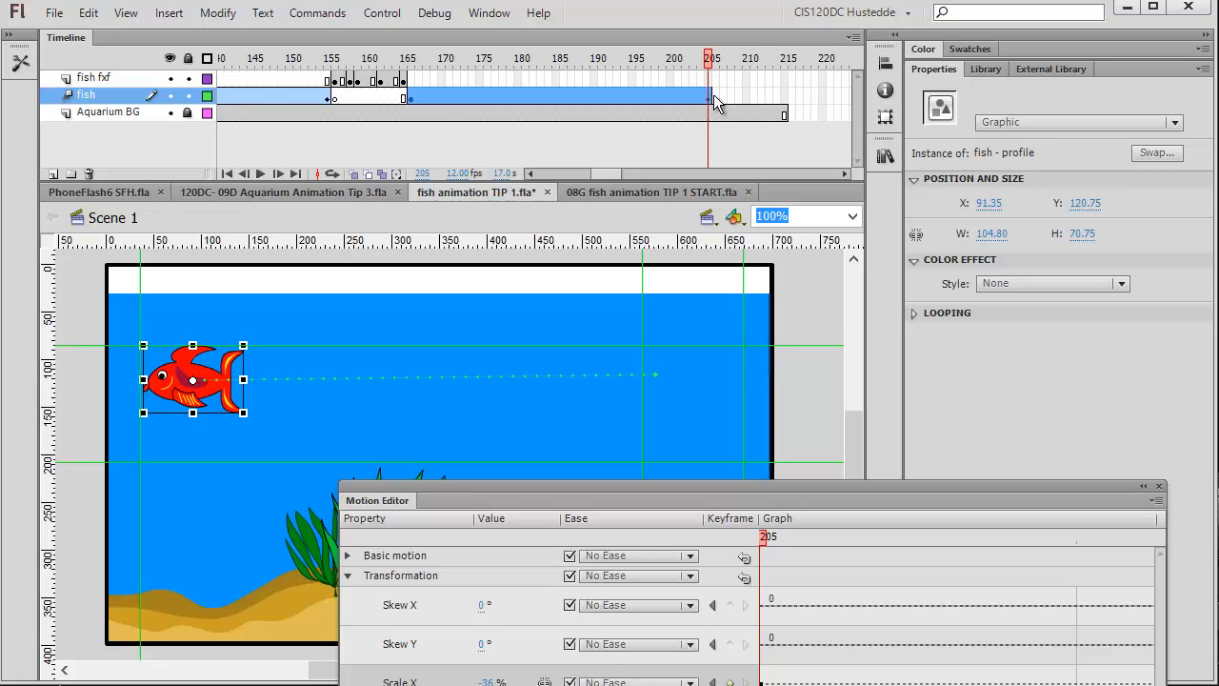
key(Left)
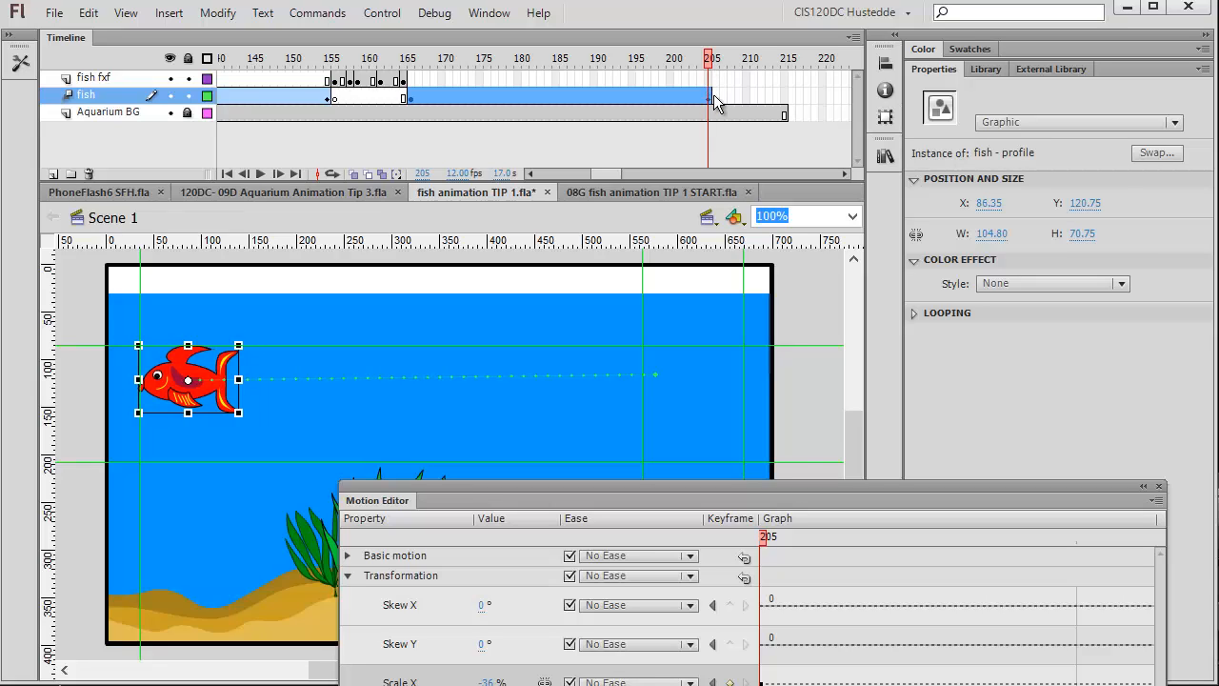
key(Right)
key(Right)
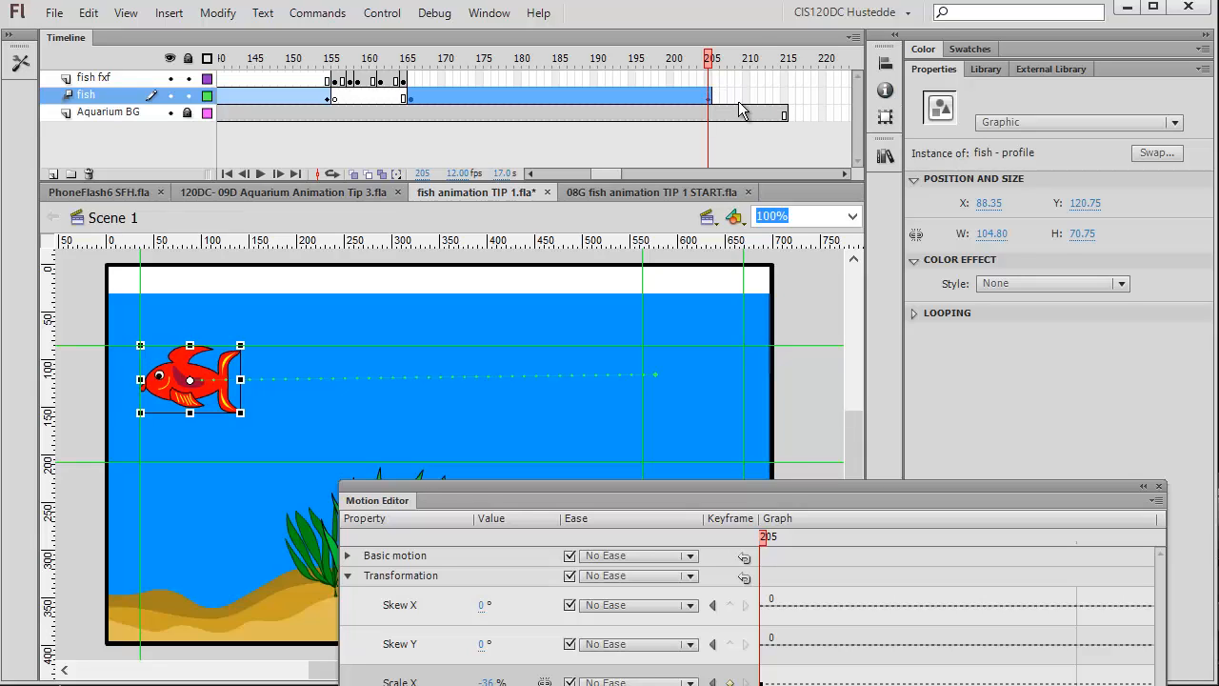
Insert a keyframe at frame 206 and a blank keyframe at frame 166 on the fish fxf layer.
click(715, 82)
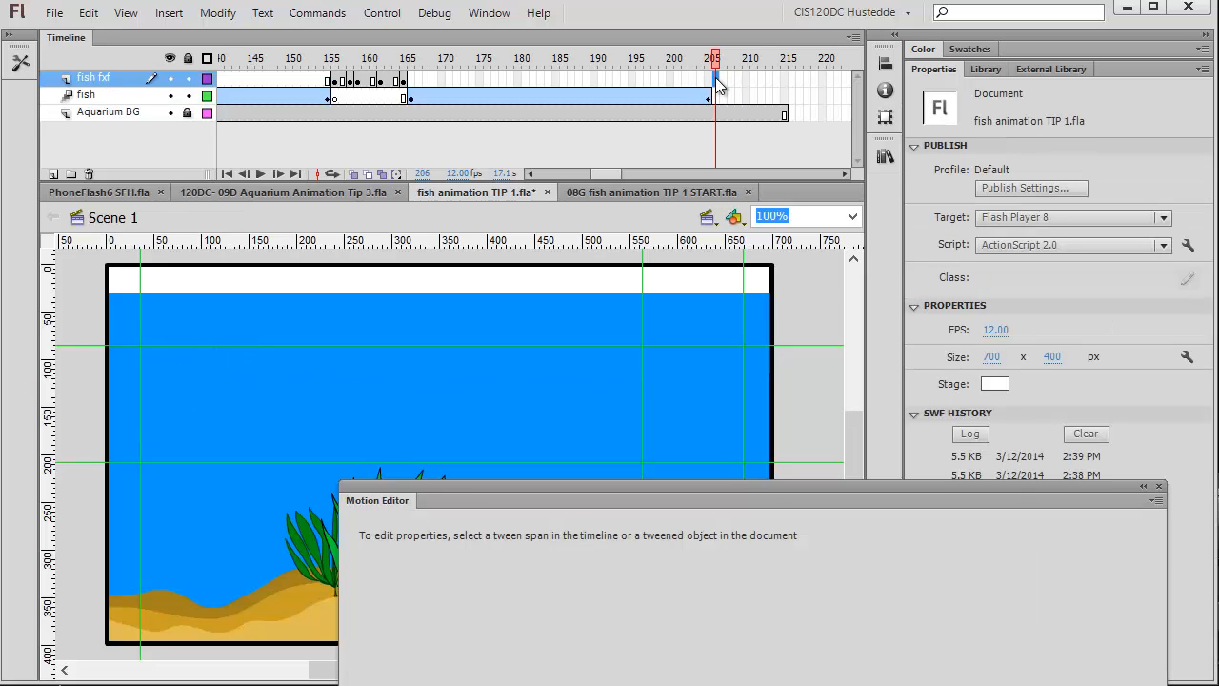
right_click(716, 79)
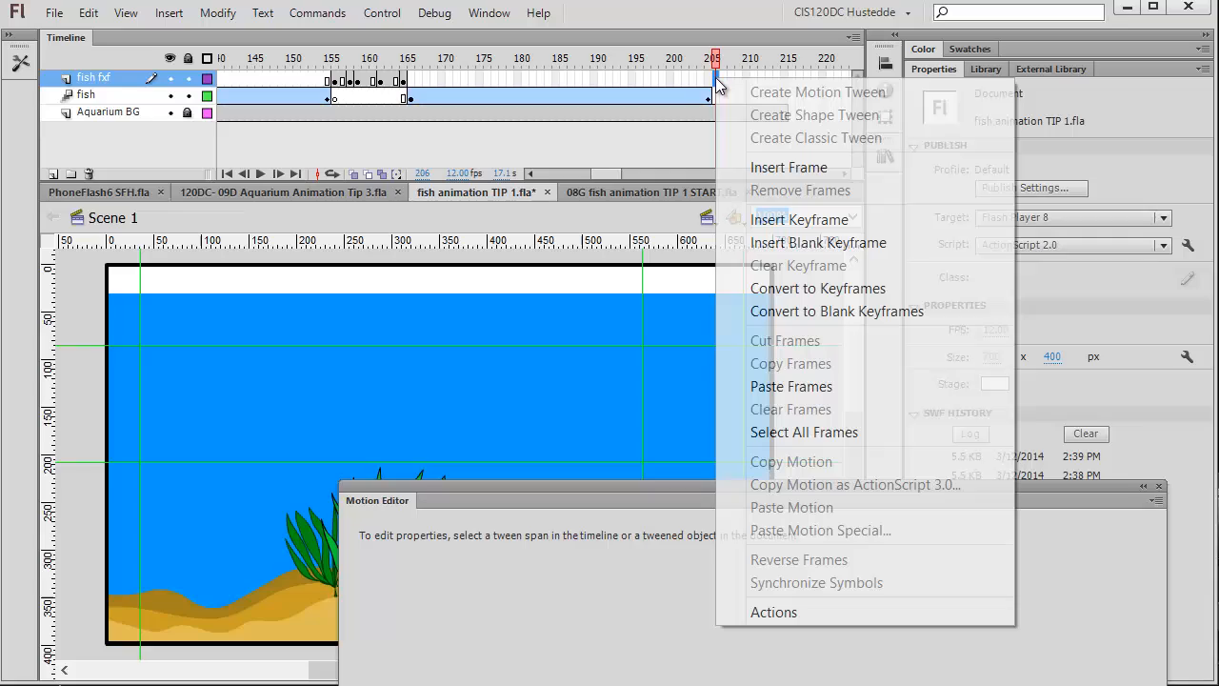
click(796, 221)
click(412, 82)
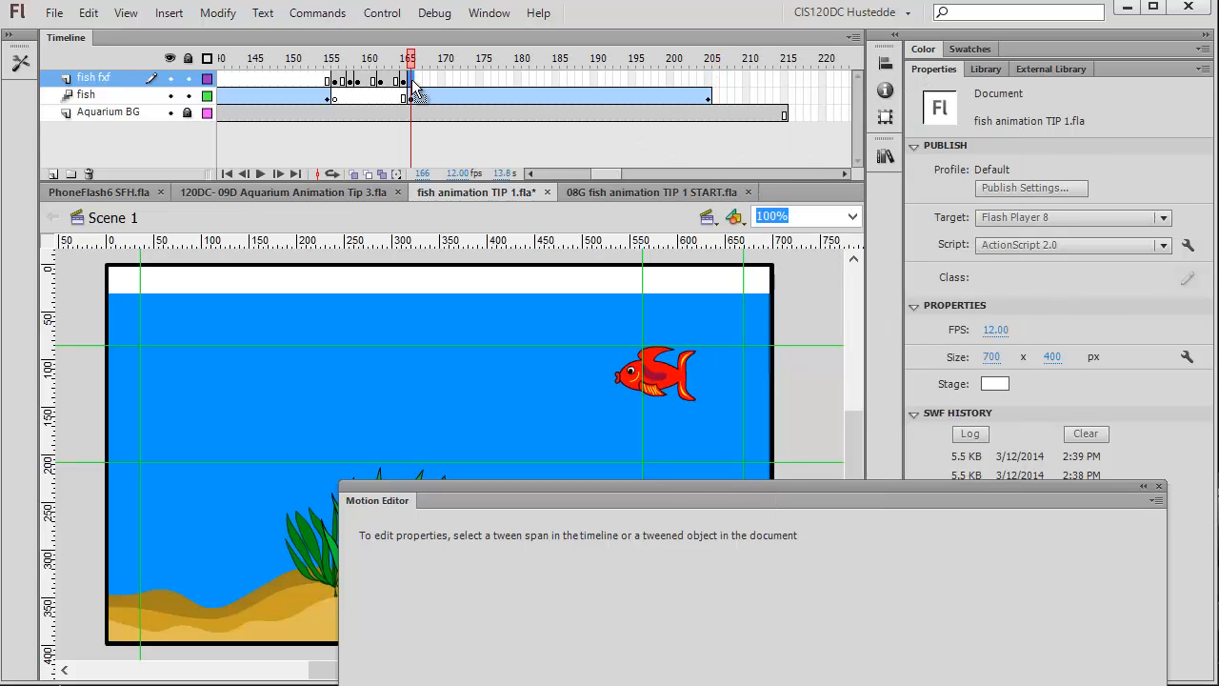
right_click(413, 88)
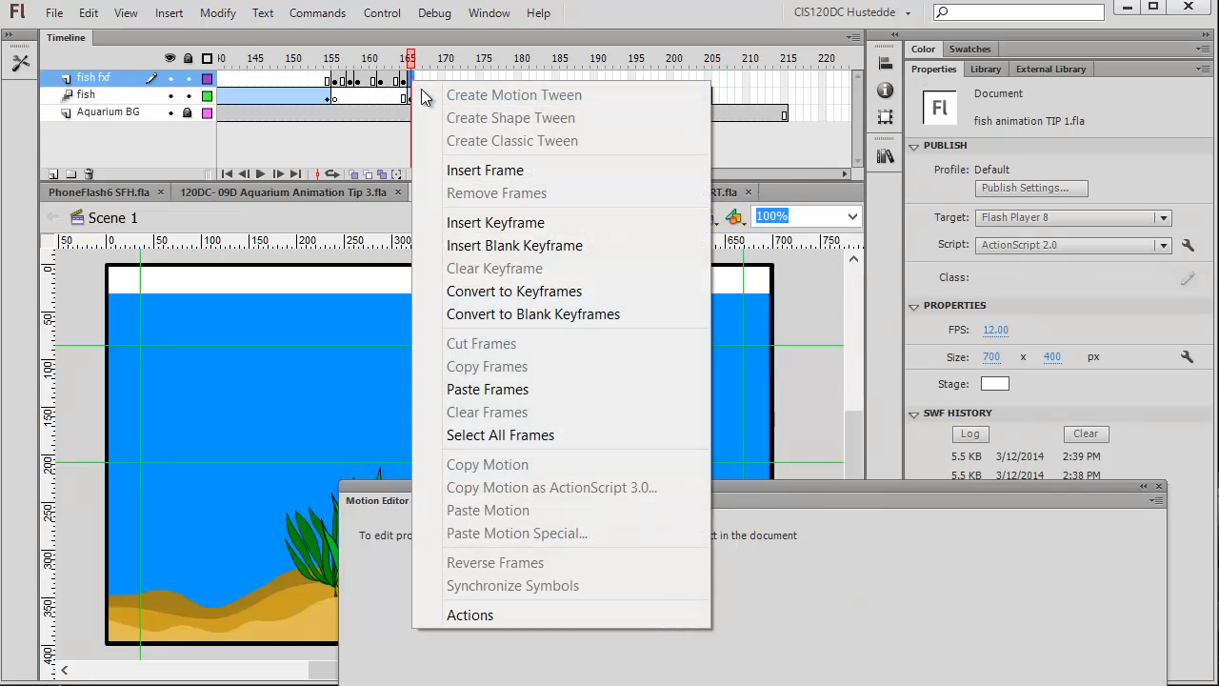
click(518, 245)
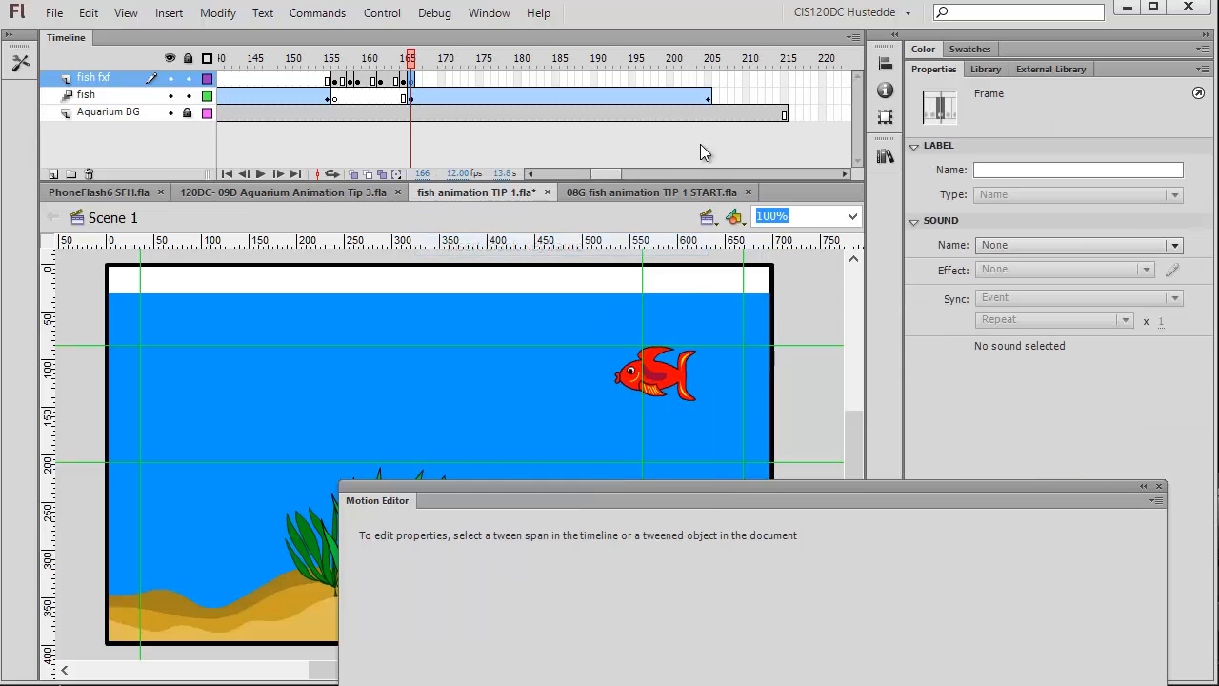
Insert a blank keyframe on the fish fxf layer at frame 205.
click(716, 81)
right_click(719, 86)
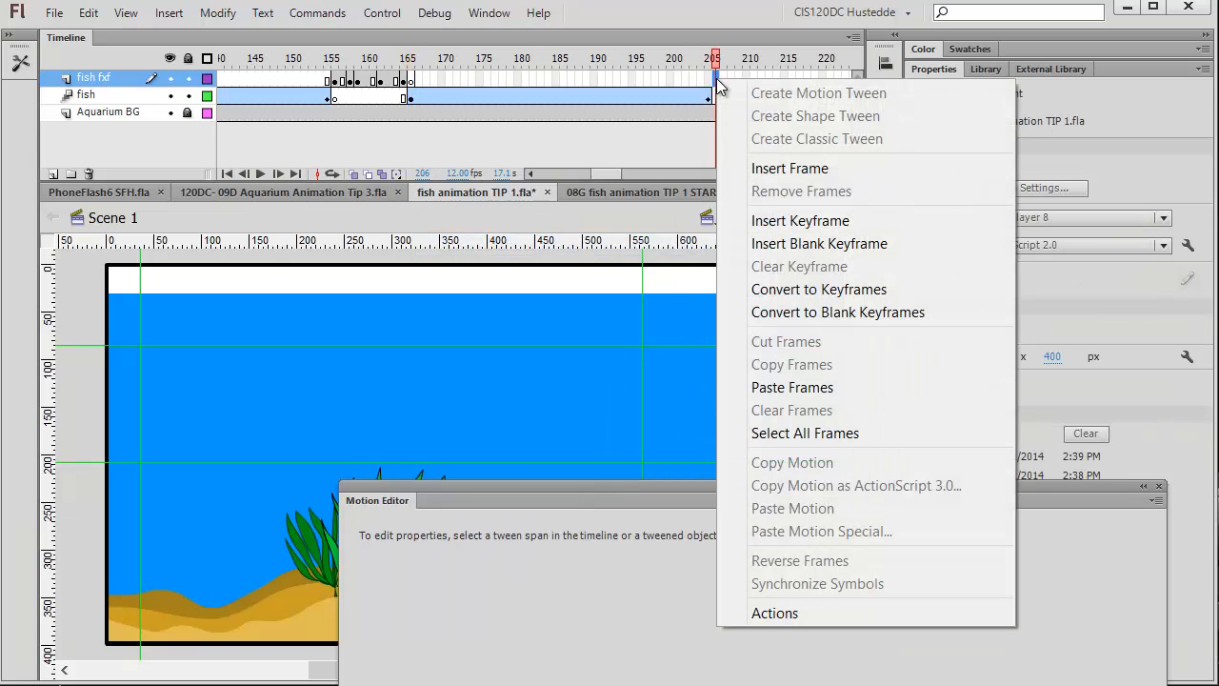
click(712, 86)
right_click(709, 84)
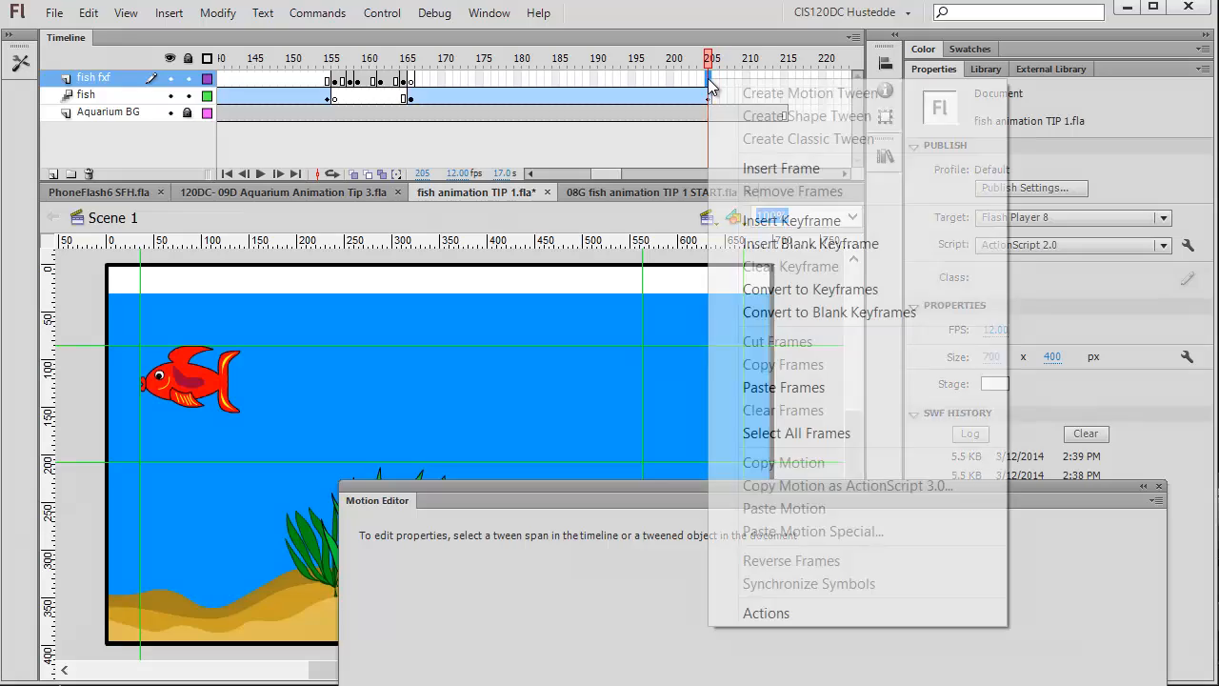
click(809, 242)
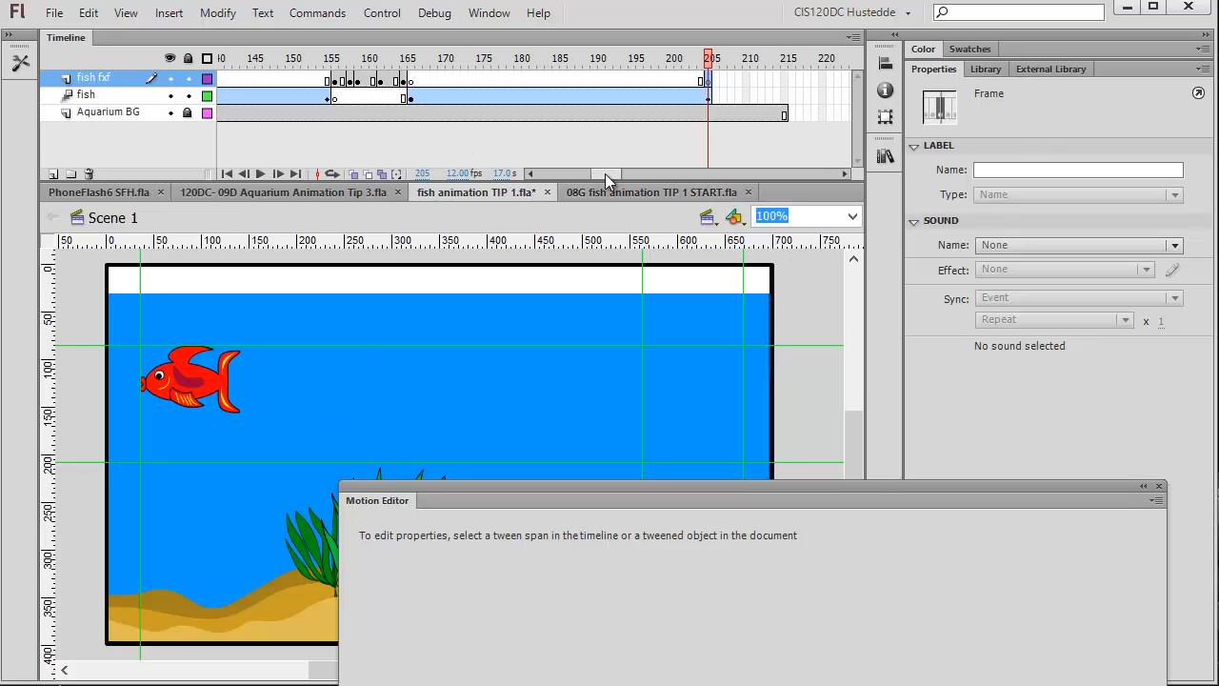
Close the Motion Editor and select the profile fish on the fish fxf layer at frame 45 to copy it.
drag(609, 174, 555, 177)
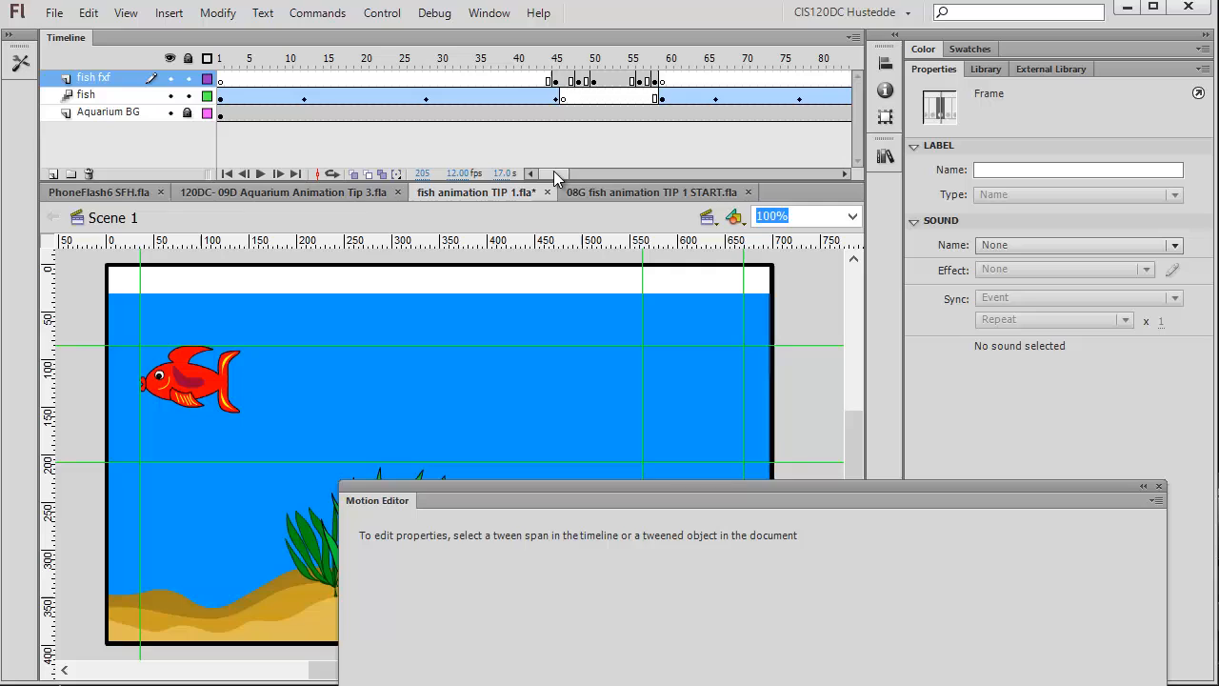
click(557, 84)
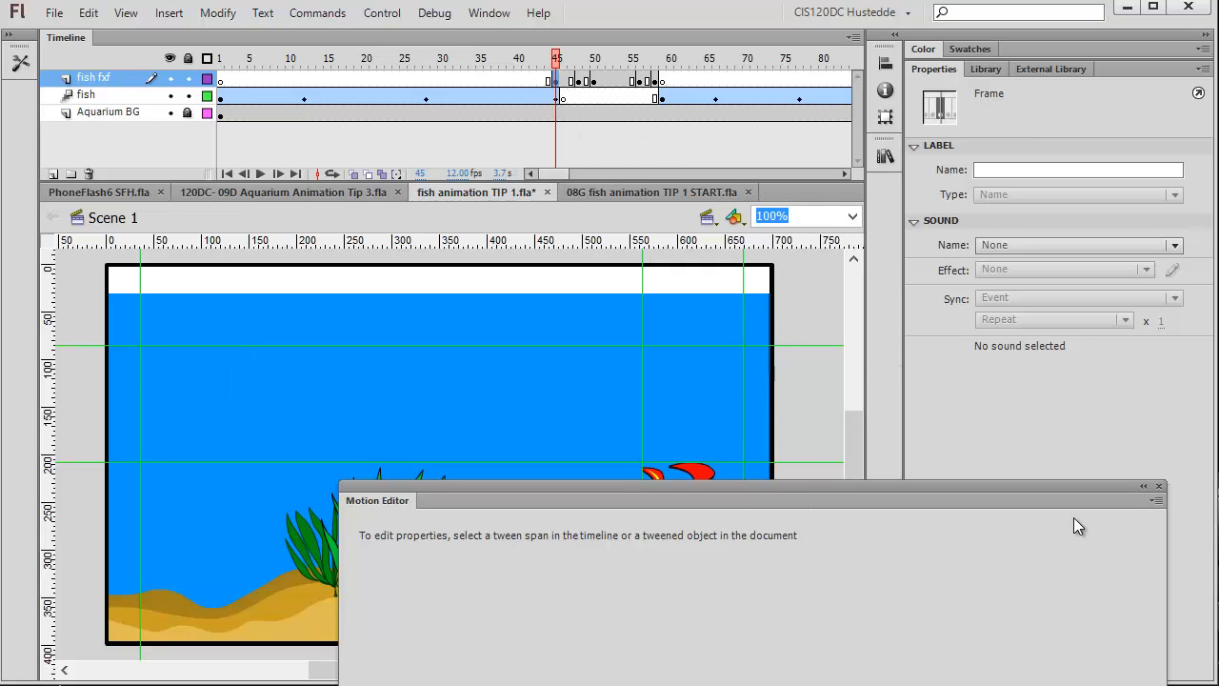
click(1159, 486)
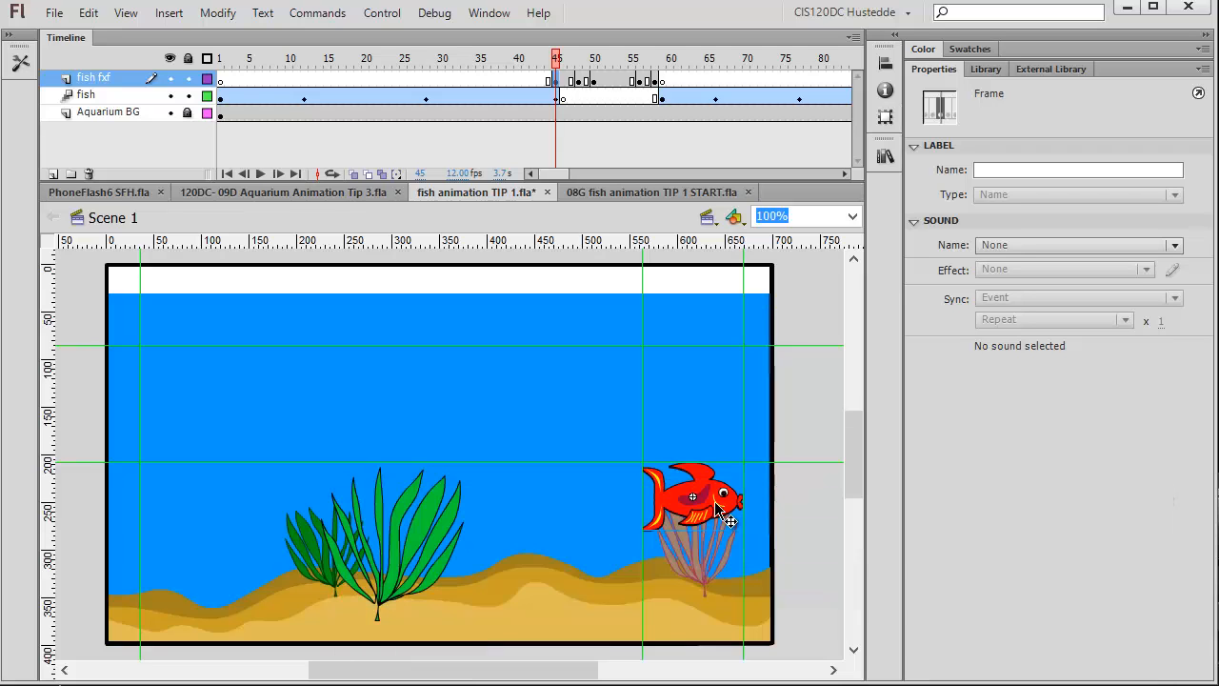
click(714, 512)
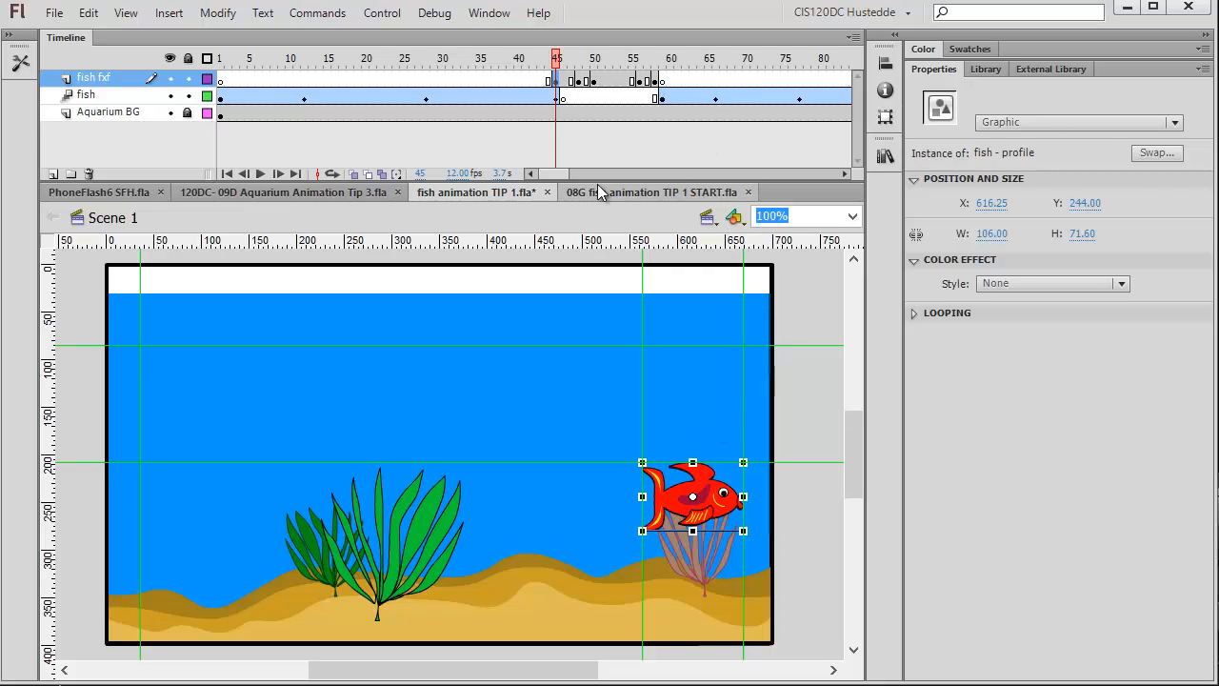
Paste the fish at frame 205 of the fish fxf layer and move it to the top-left guide corner.
drag(555, 176, 609, 189)
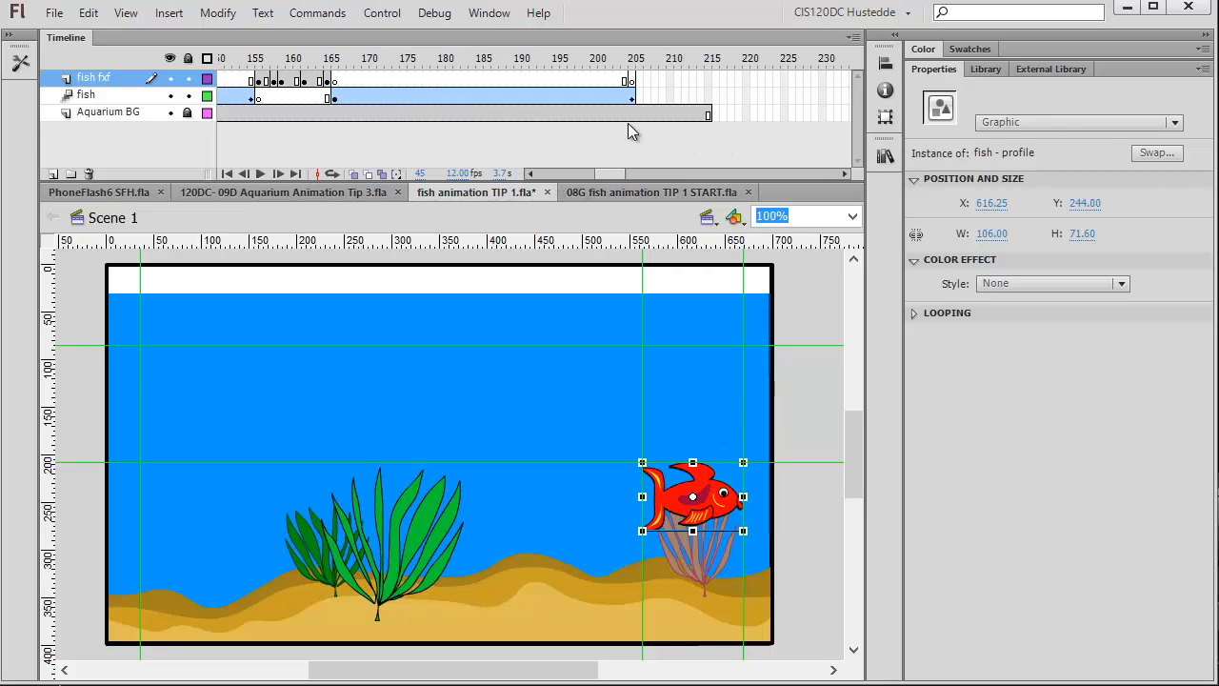
click(631, 82)
click(88, 12)
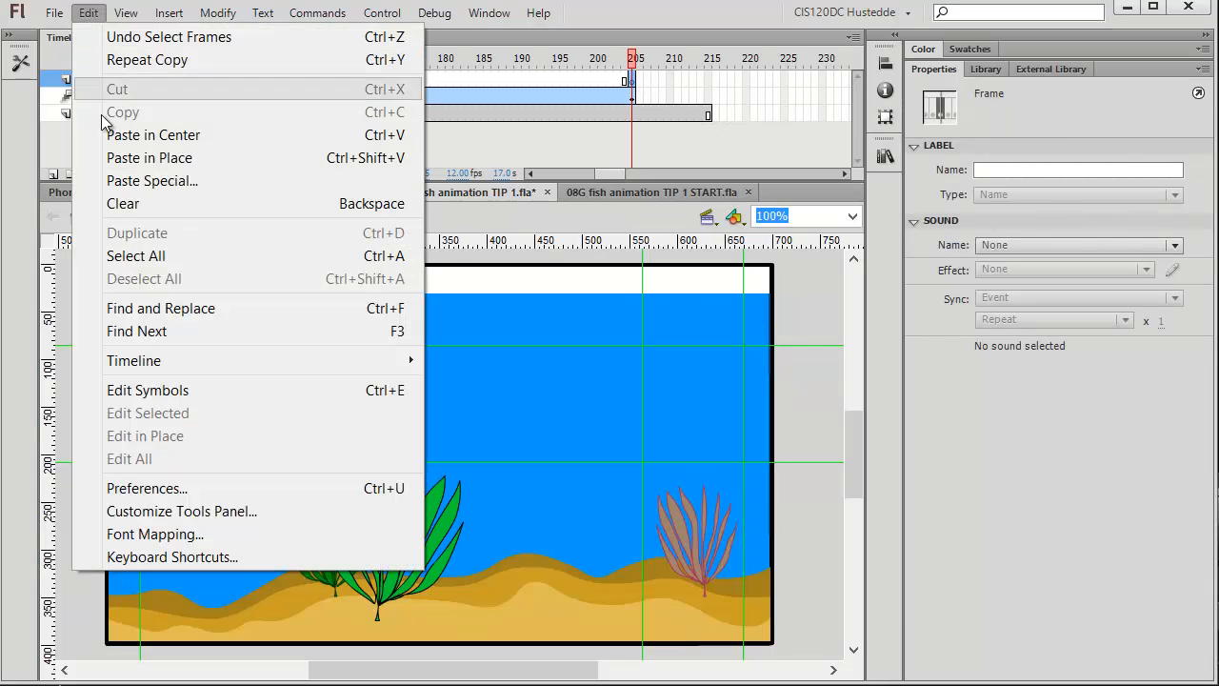
click(150, 134)
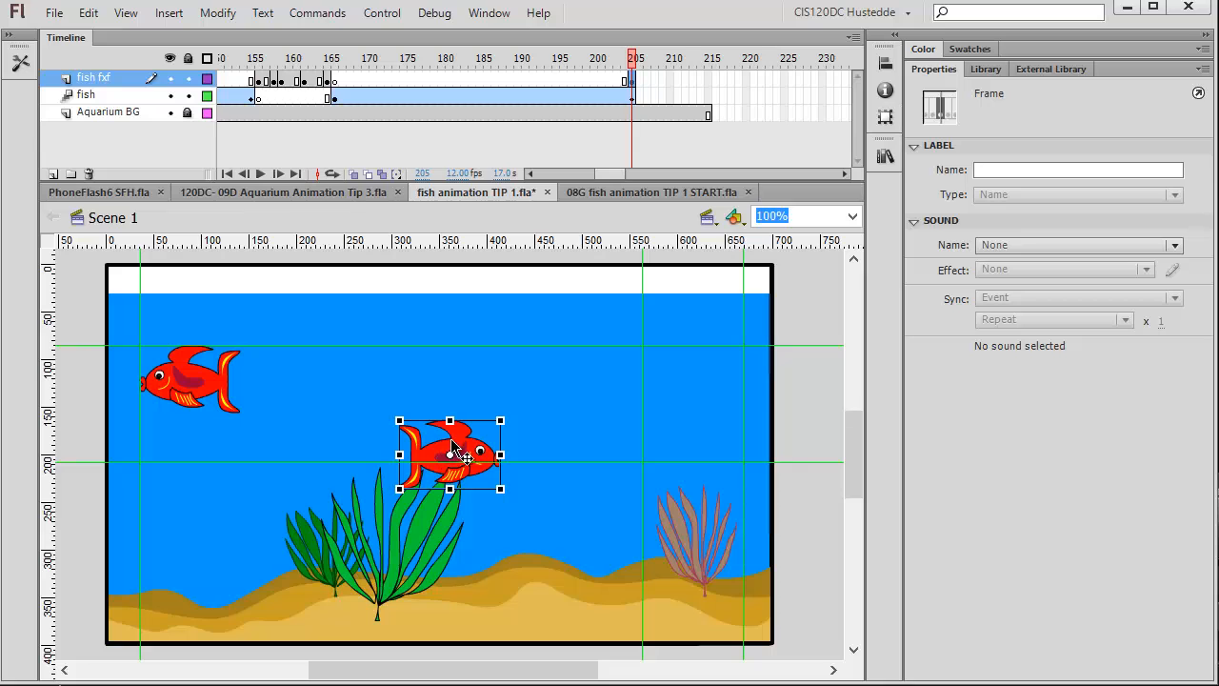
drag(446, 457, 196, 371)
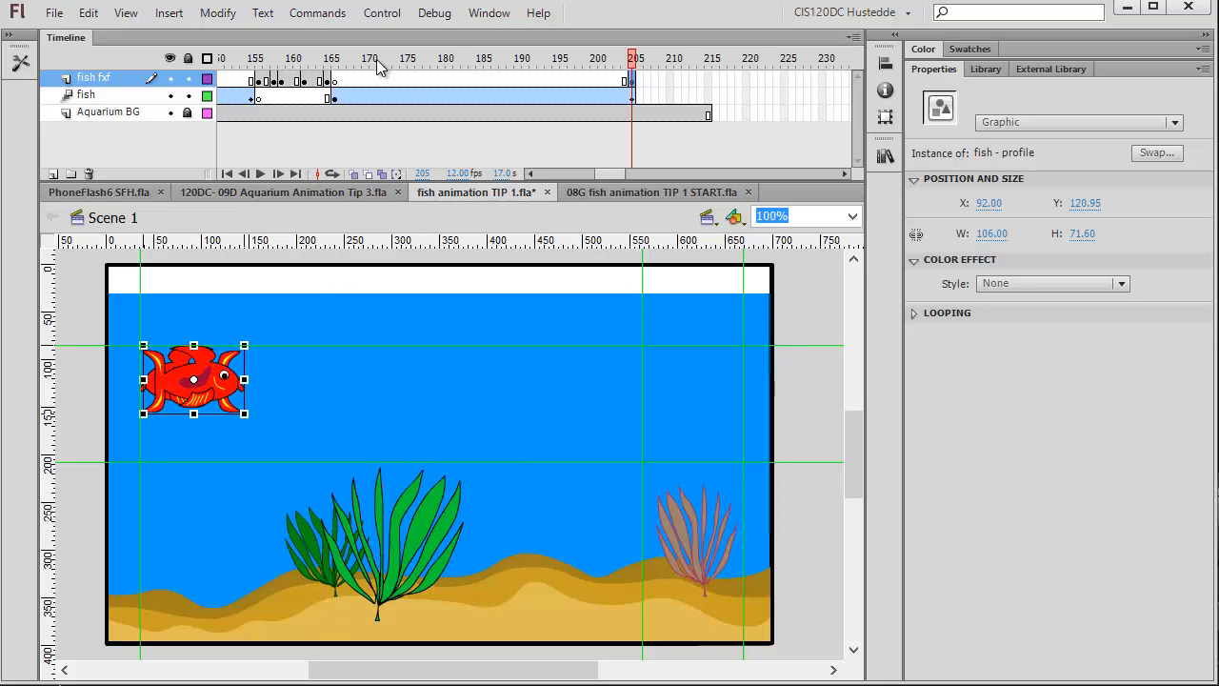
Flip the pasted fish horizontally and nudge it left to X 89.
click(229, 21)
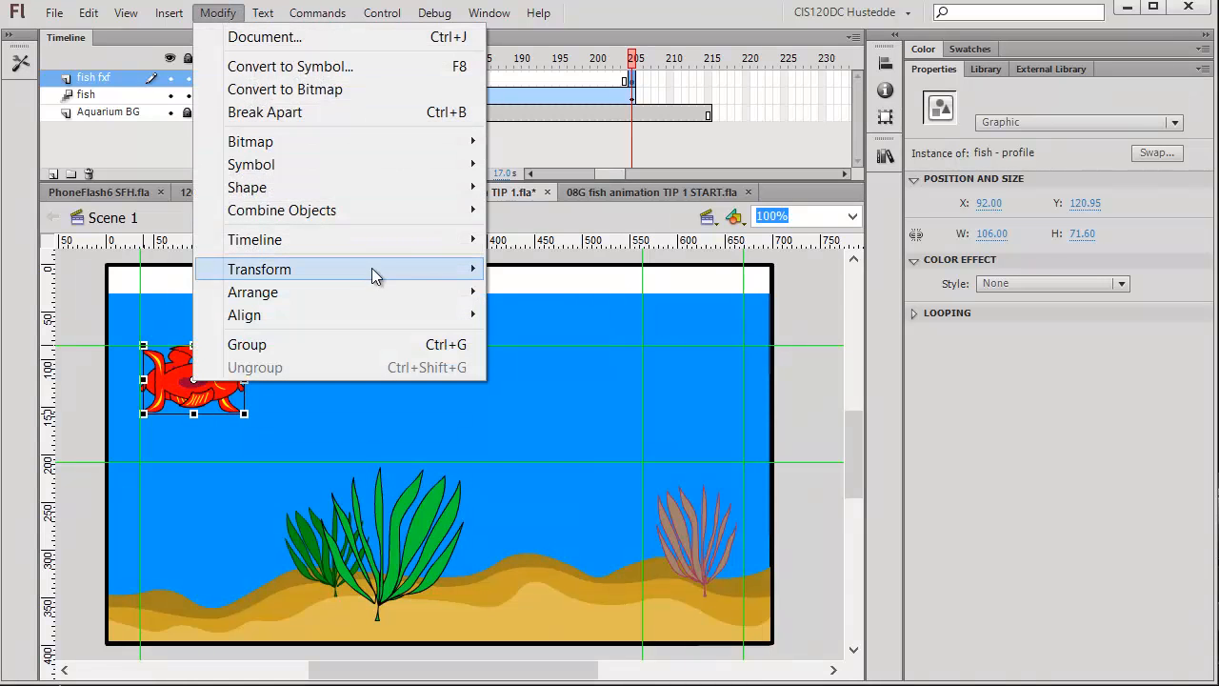
mouse_move(372, 271)
click(610, 490)
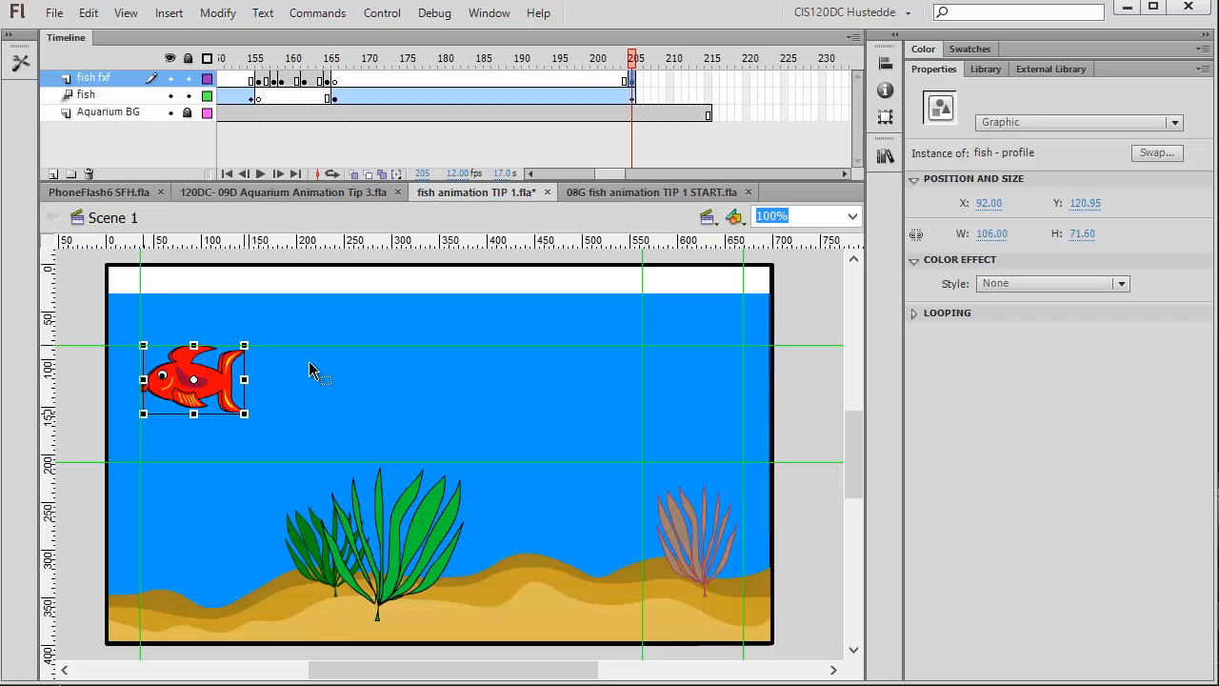
key(Left)
key(Left)
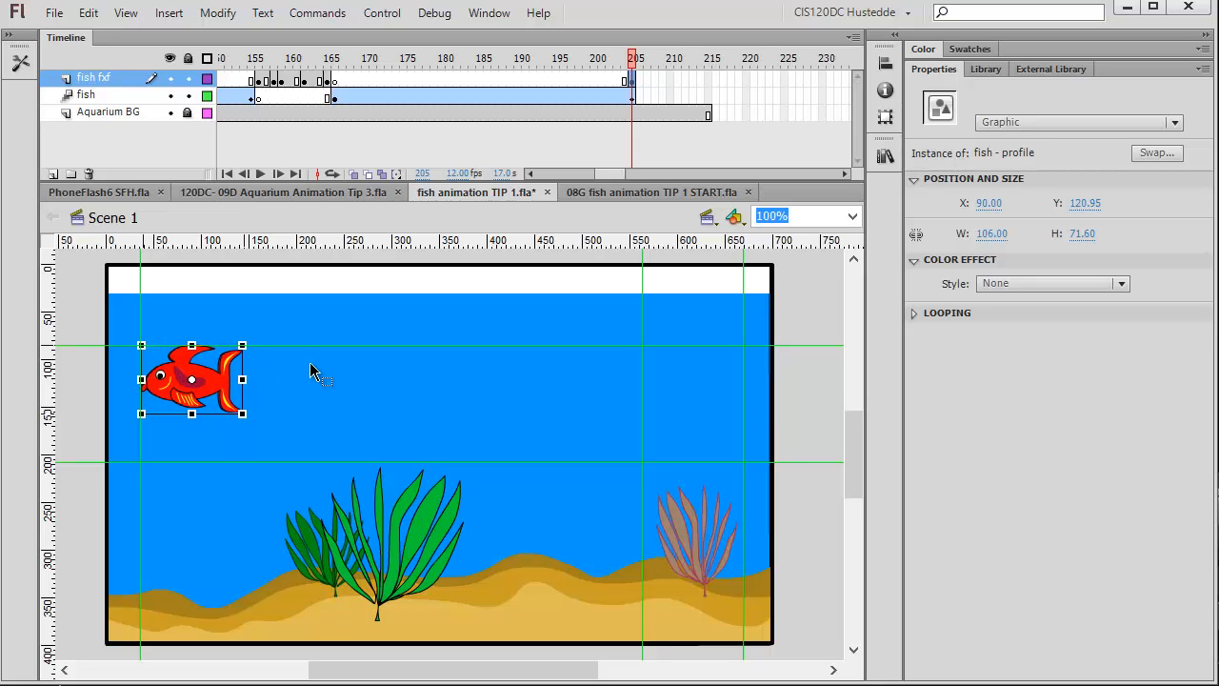
key(Left)
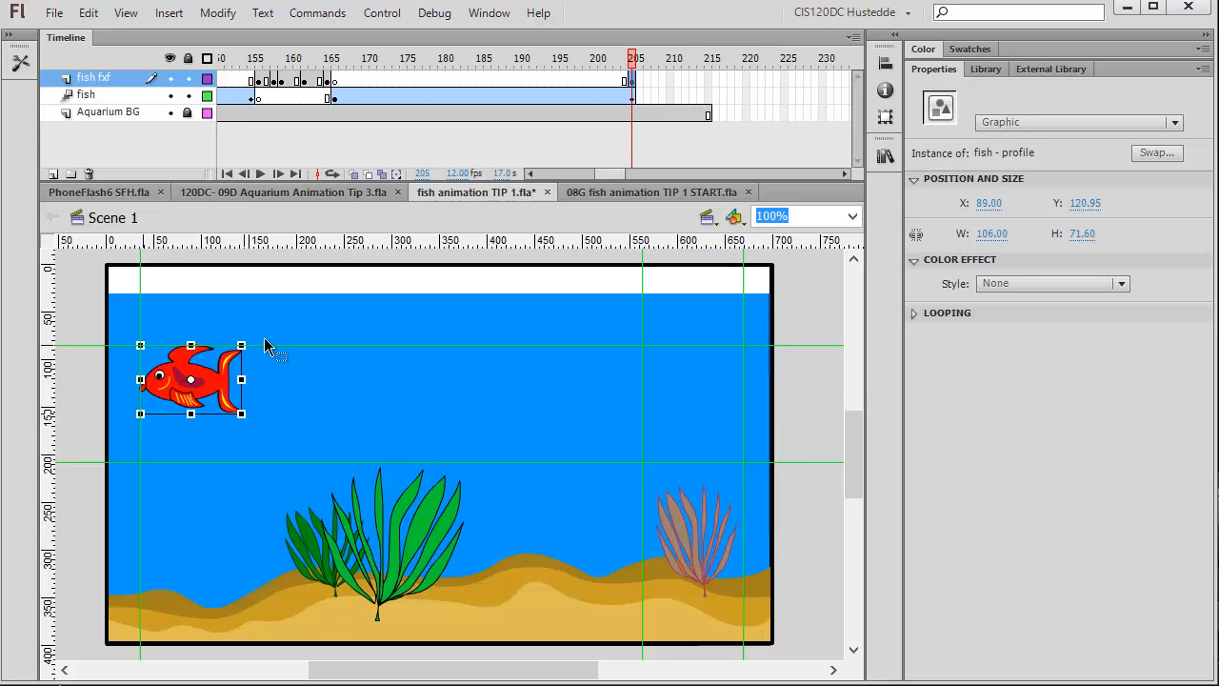
Insert a frame at frame 201 and a keyframe at frame 207 on the fish fxf layer.
right_click(601, 79)
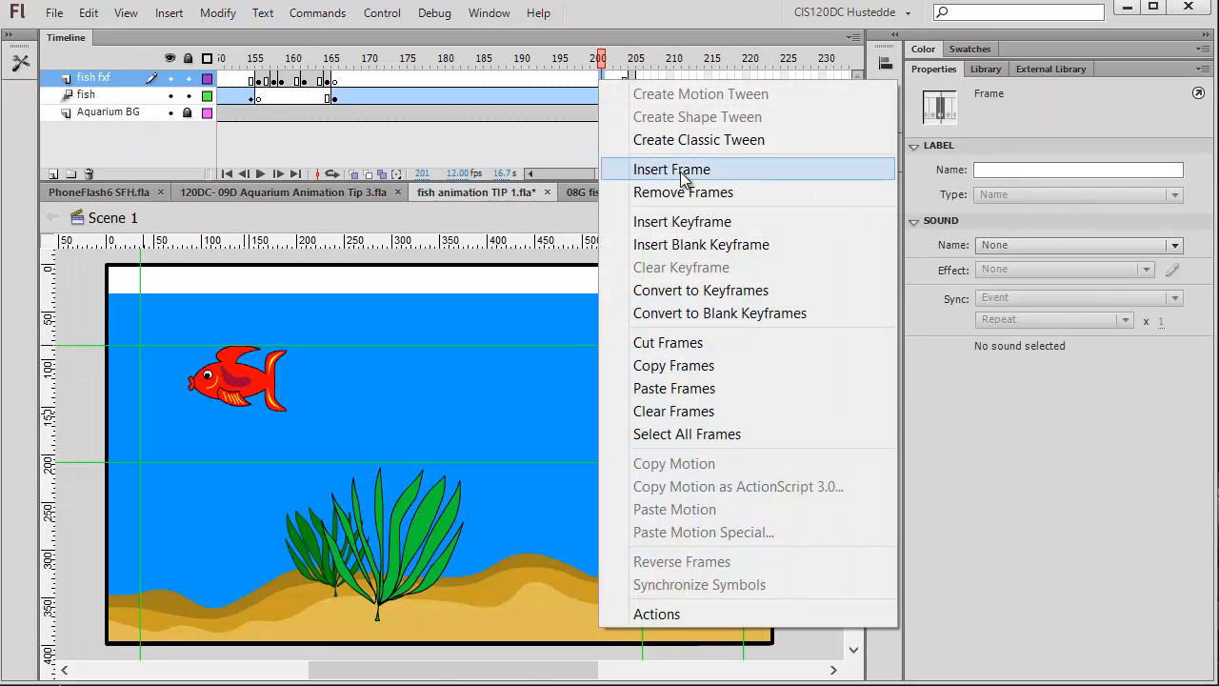
click(682, 170)
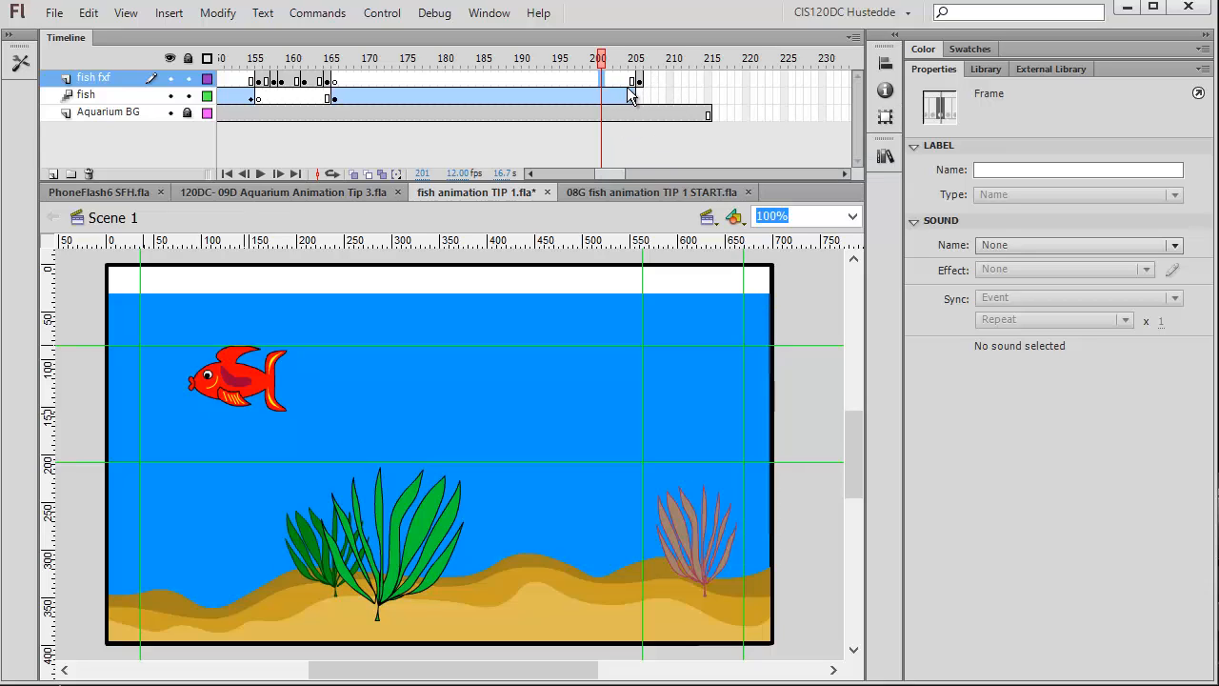
click(639, 80)
click(651, 80)
right_click(650, 82)
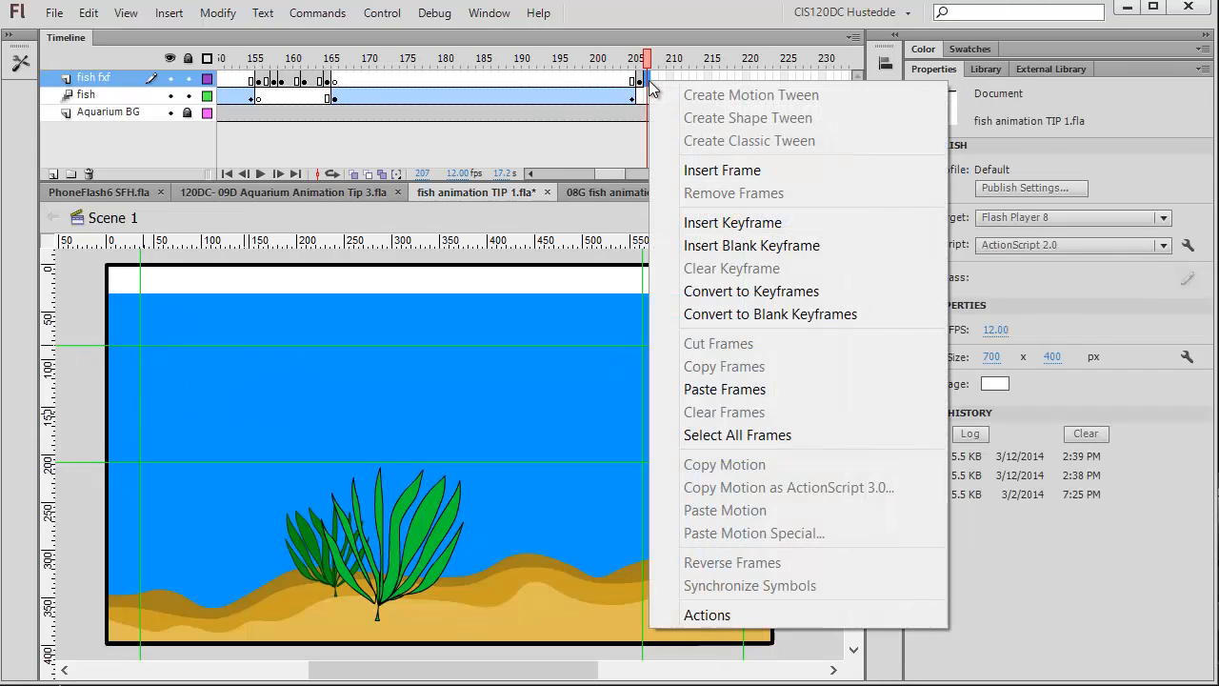
click(753, 223)
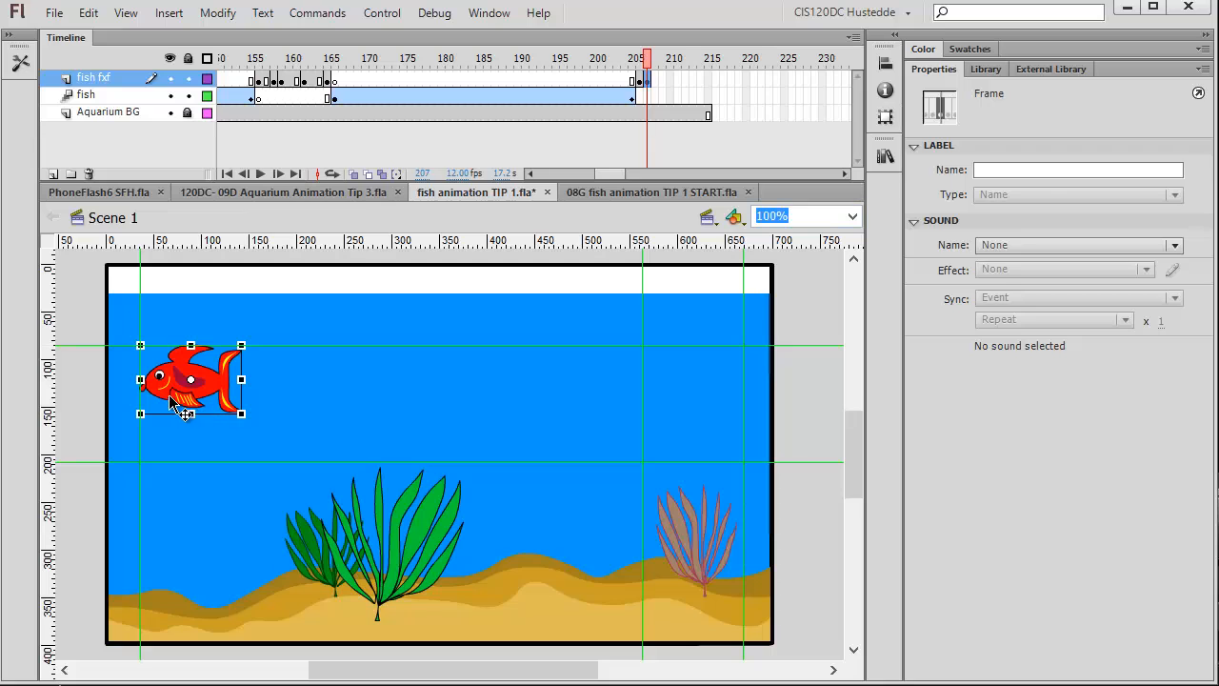
Swap the fish at frame 207 for the fish - 45 symbol.
click(1157, 152)
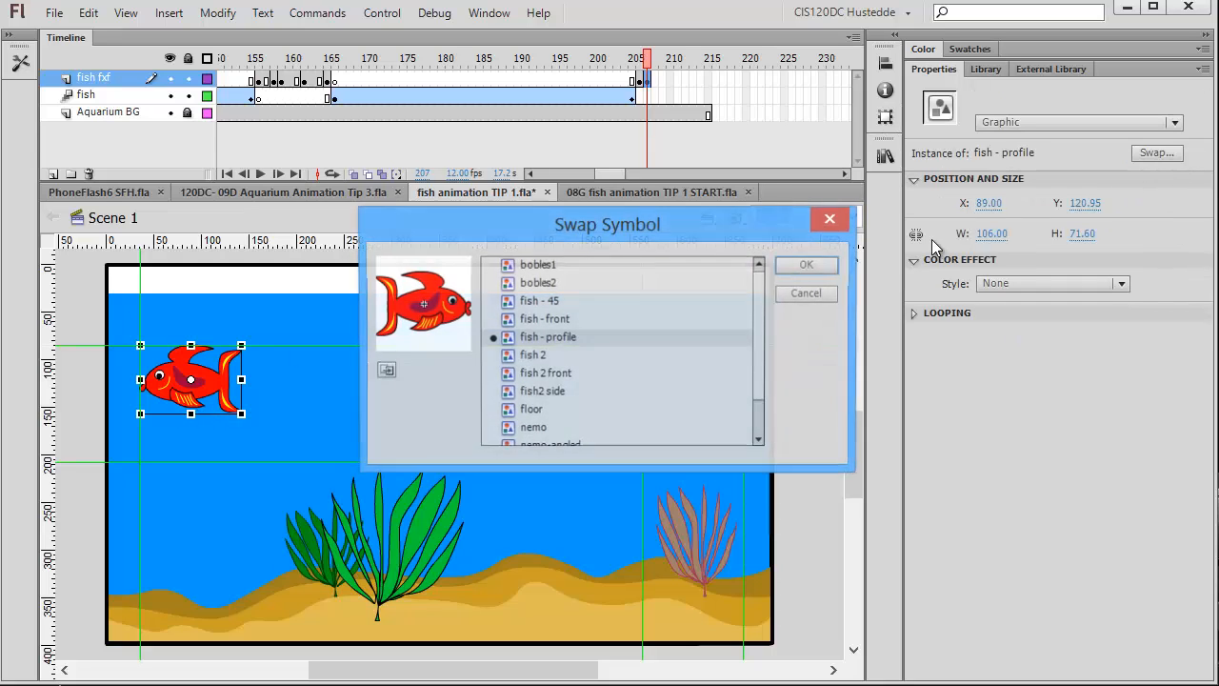
click(548, 303)
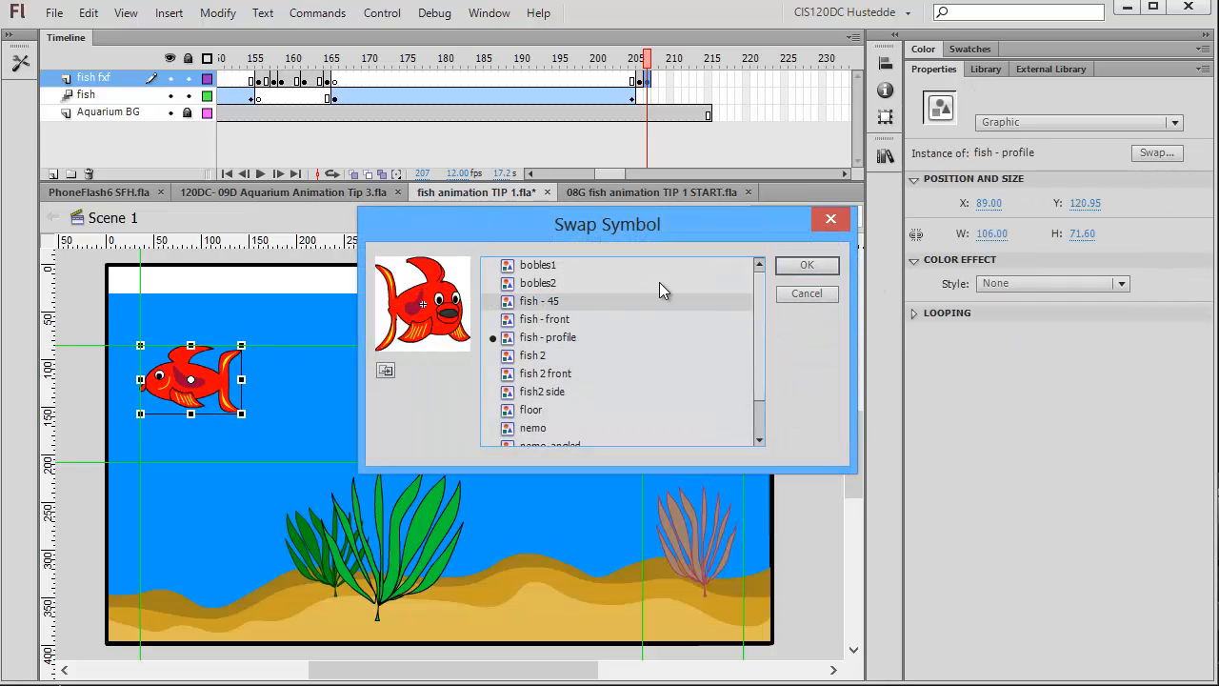
click(807, 265)
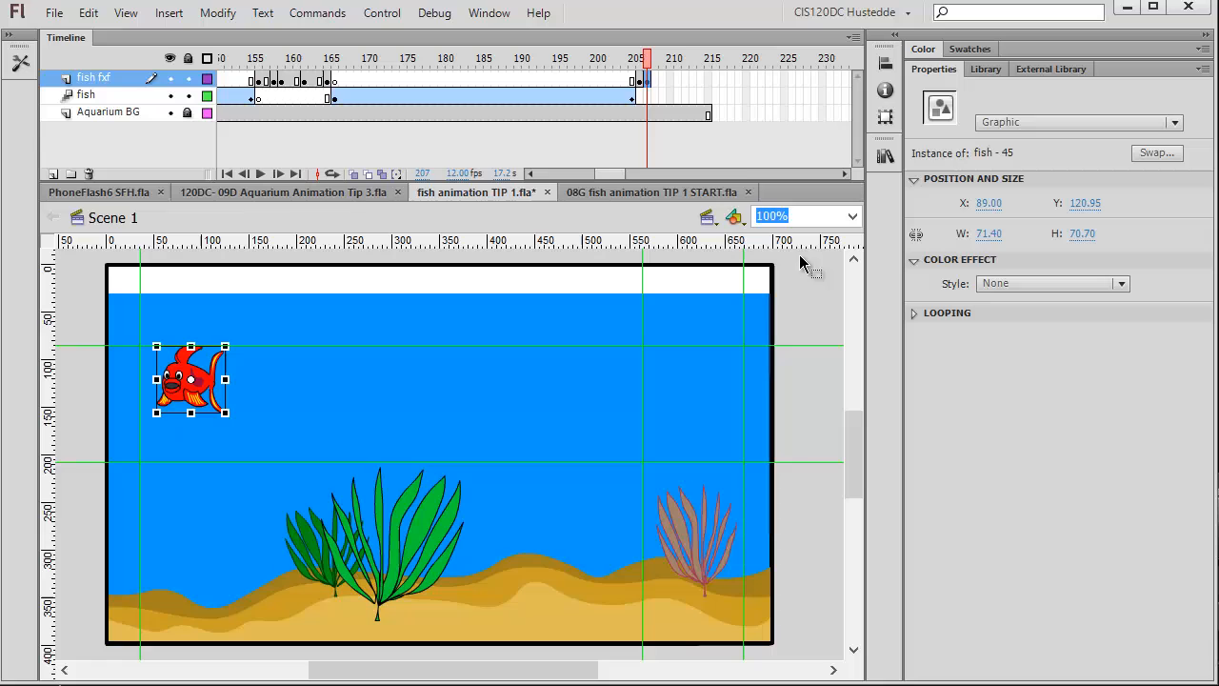
Insert a keyframe at frame 212 and swap its fish for the fish - front symbol.
click(684, 80)
right_click(682, 80)
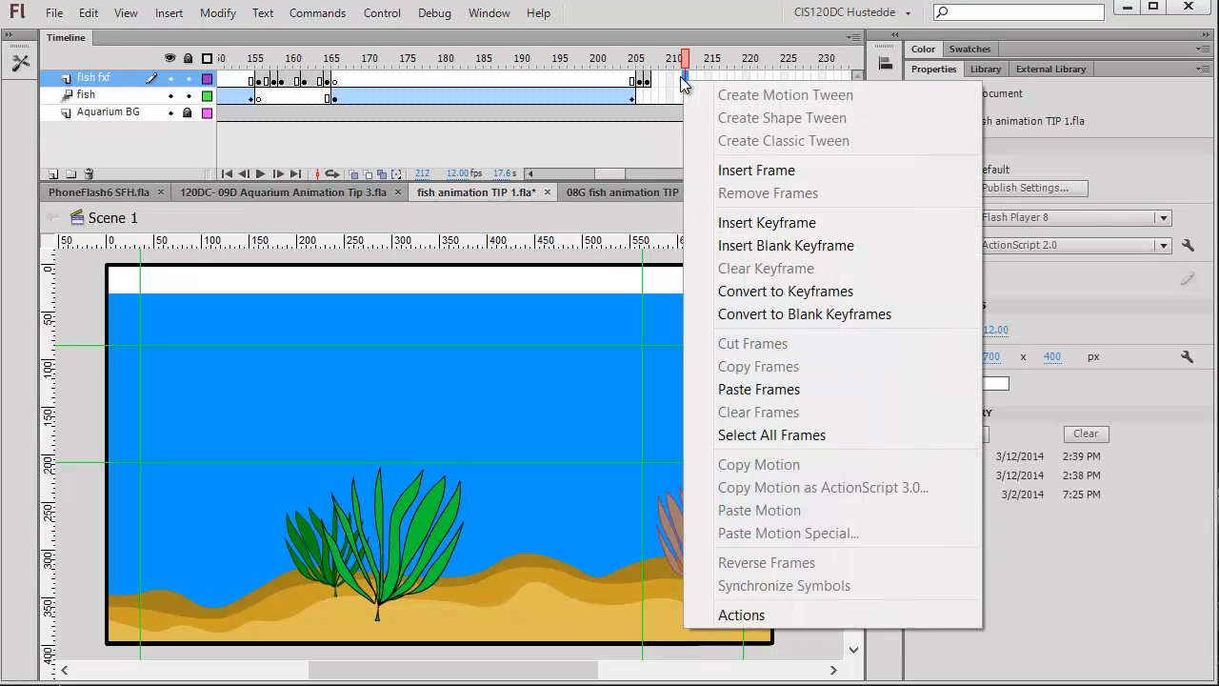
click(777, 223)
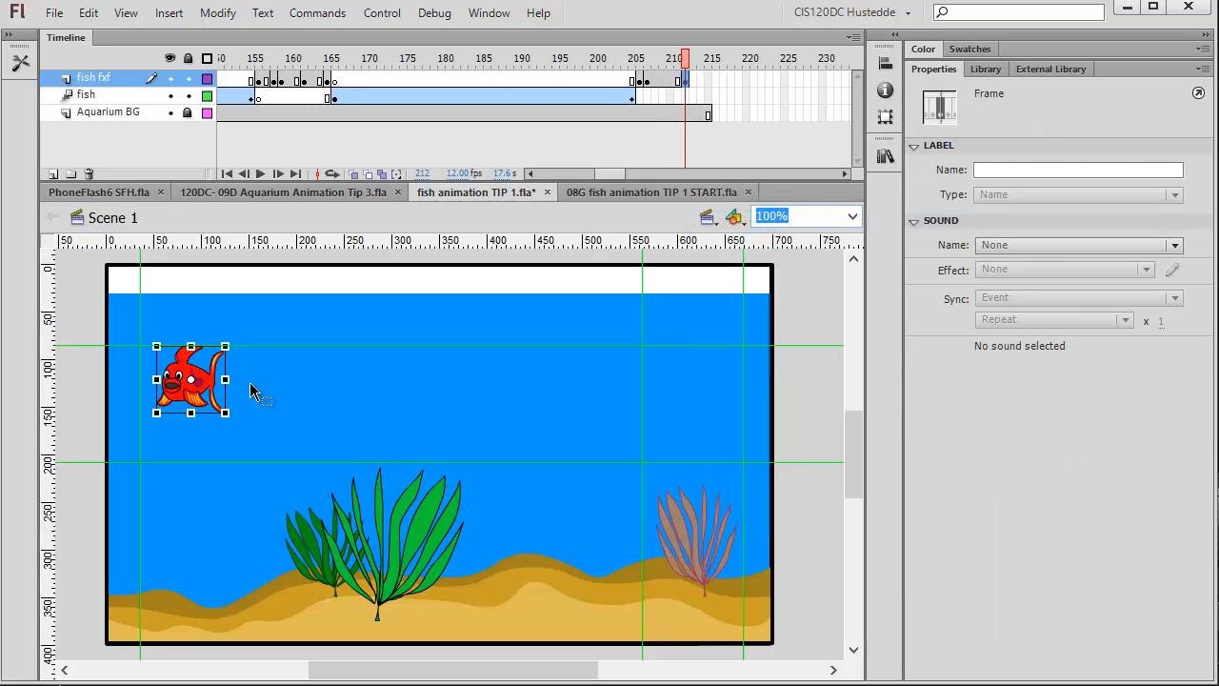
click(186, 404)
click(1157, 152)
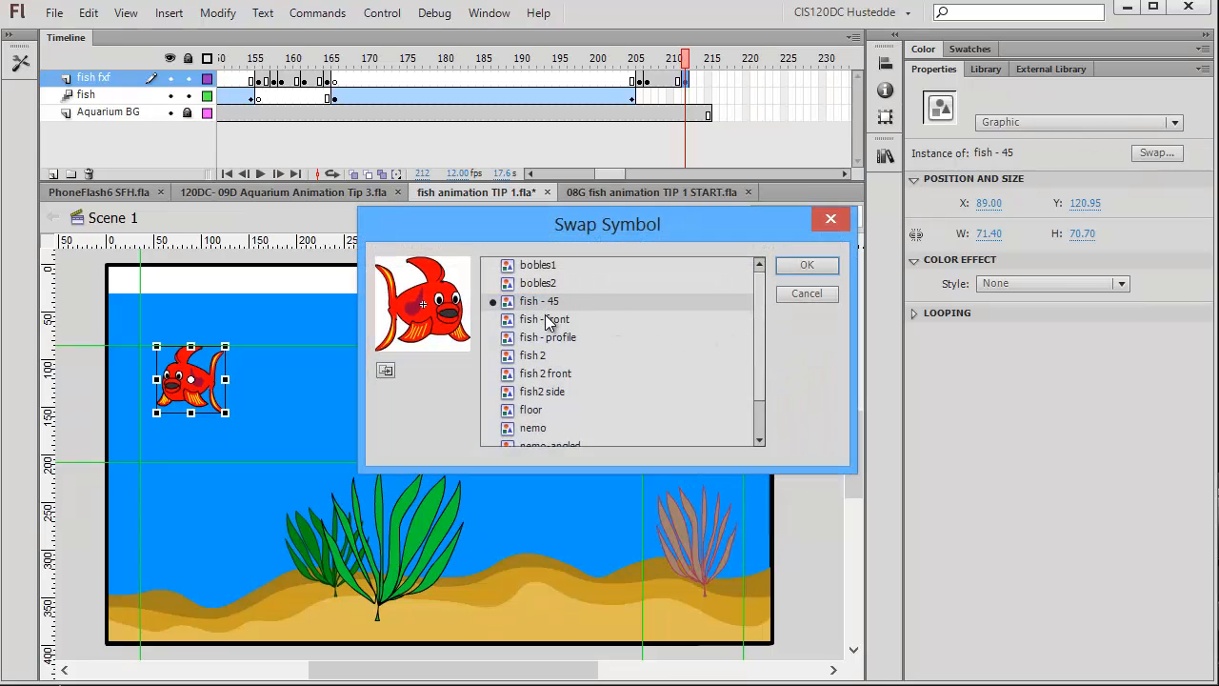
click(548, 321)
click(808, 266)
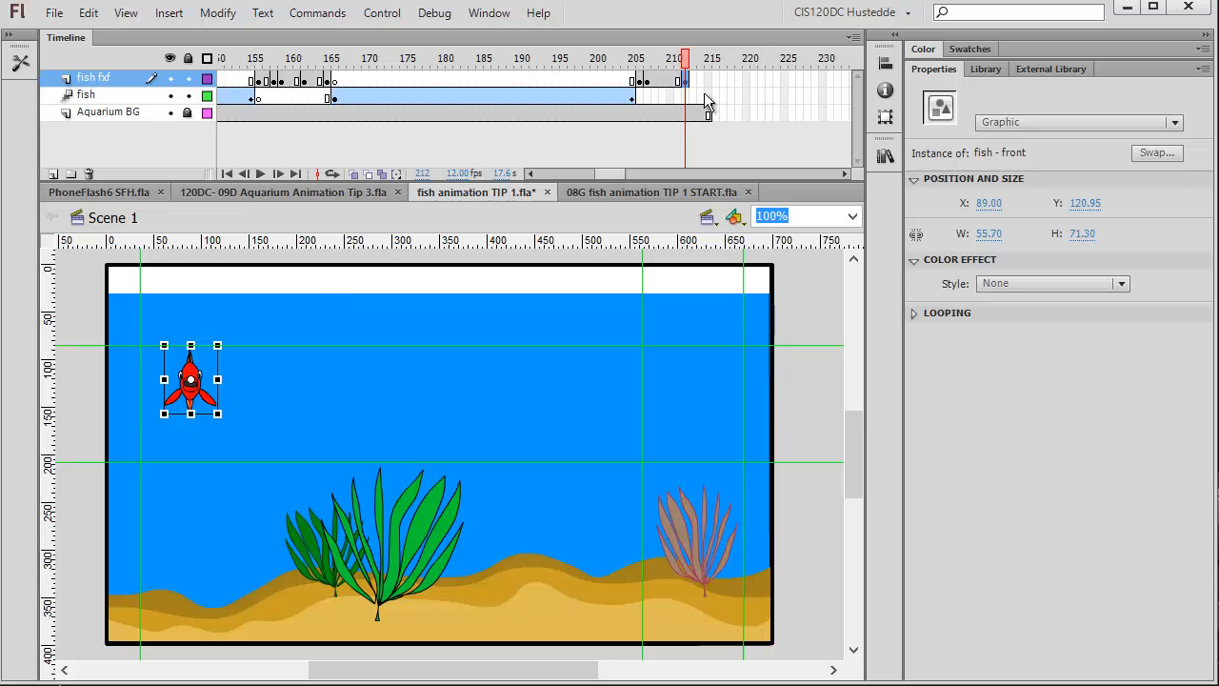
Insert a keyframe at frame 215 on the fish fxf layer and swap its fish for the fish - 45 symbol.
right_click(708, 78)
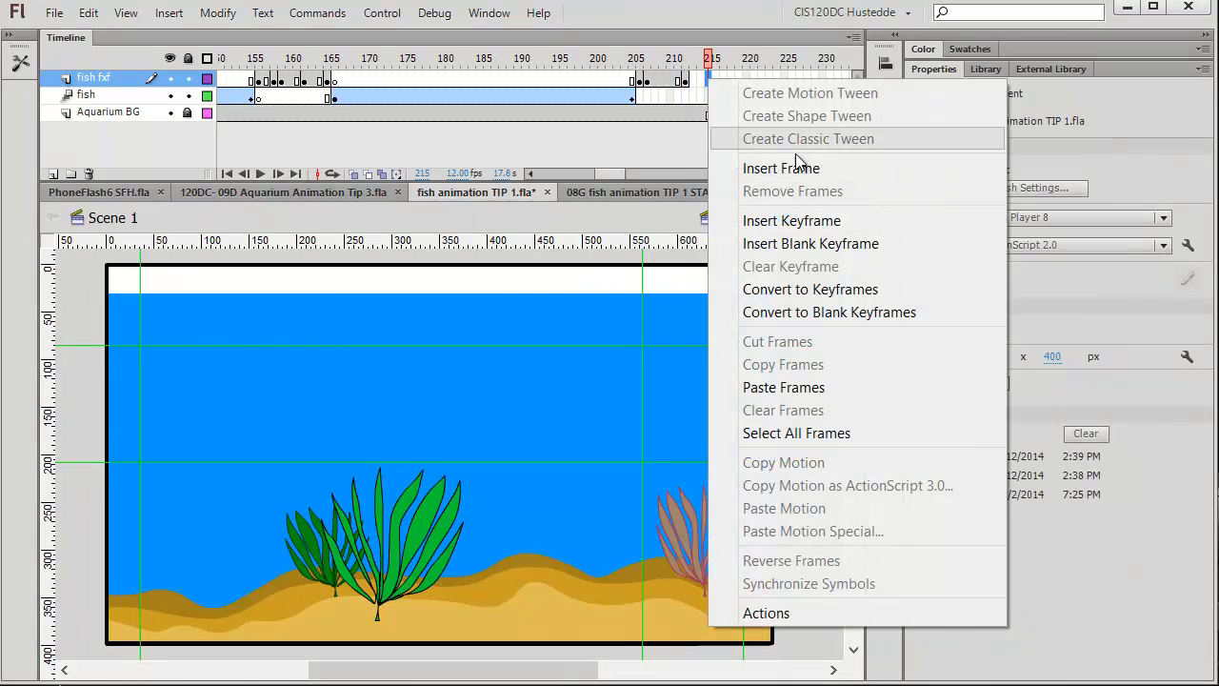
click(791, 220)
click(202, 404)
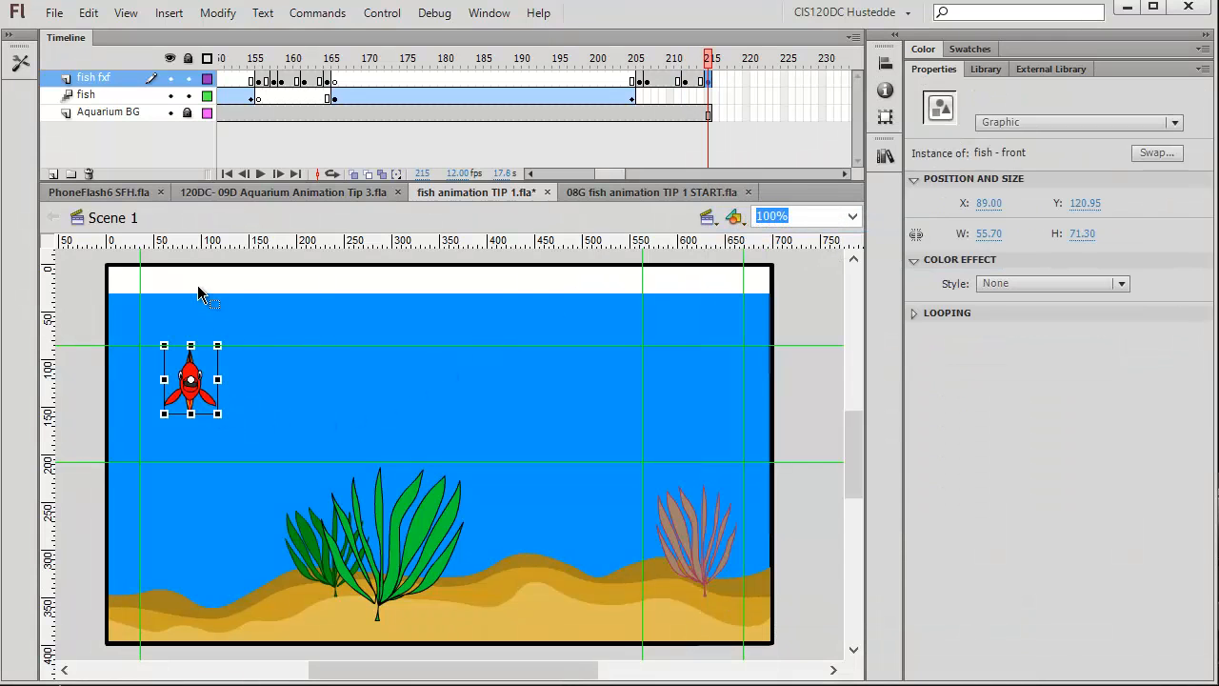
click(1165, 159)
click(537, 303)
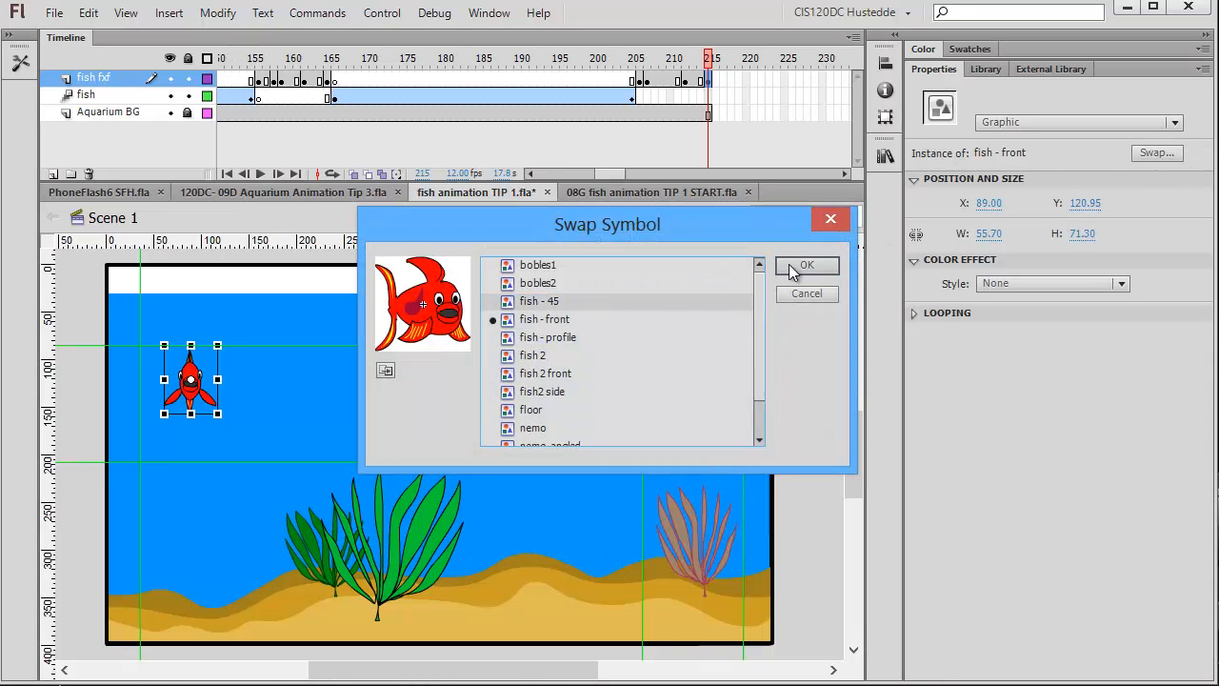
key(Return)
Flip the angled fish horizontally.
click(218, 12)
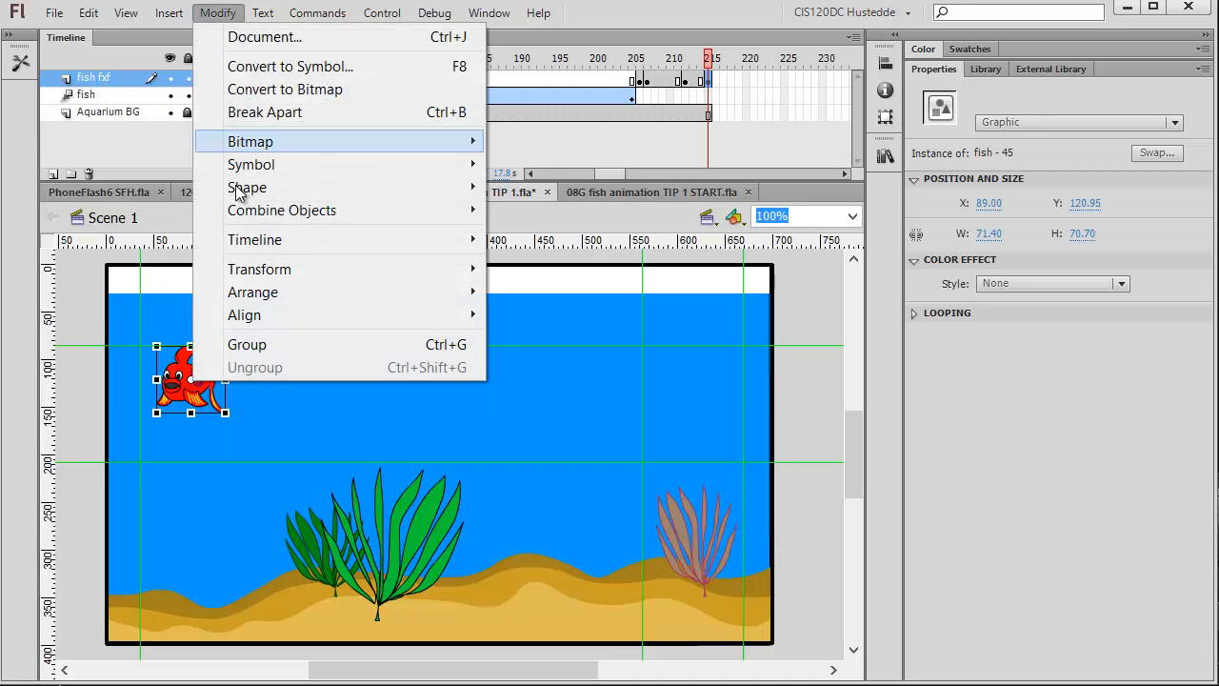
mouse_move(285, 270)
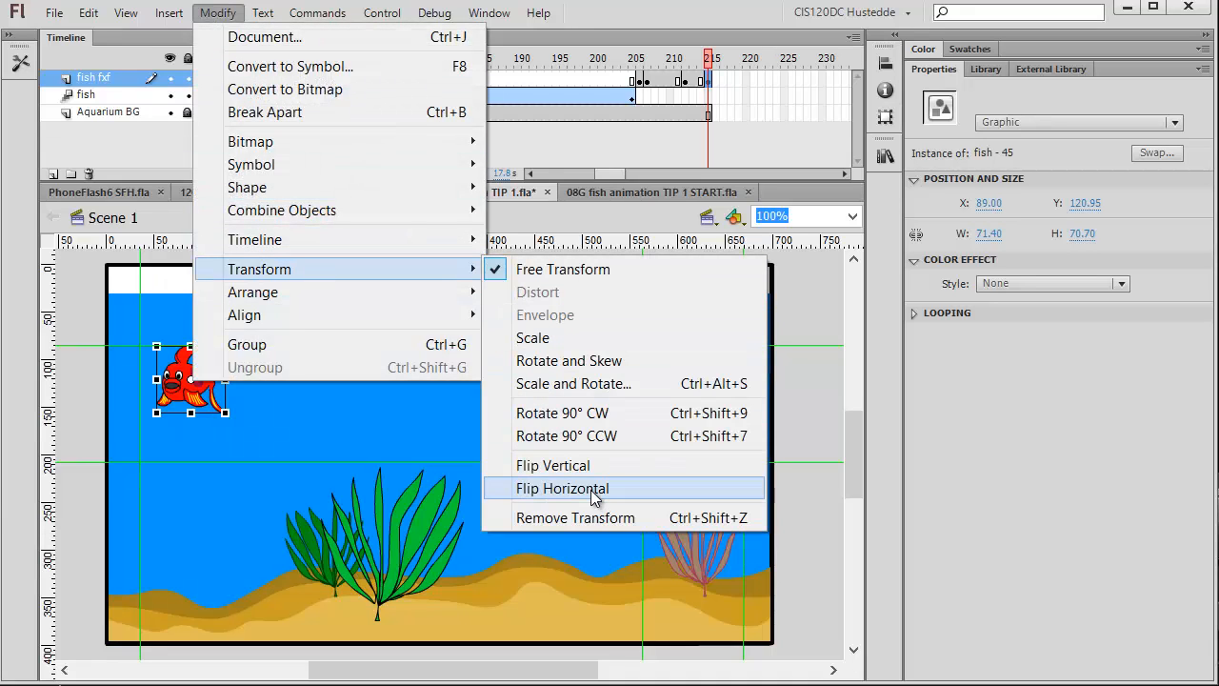
click(589, 487)
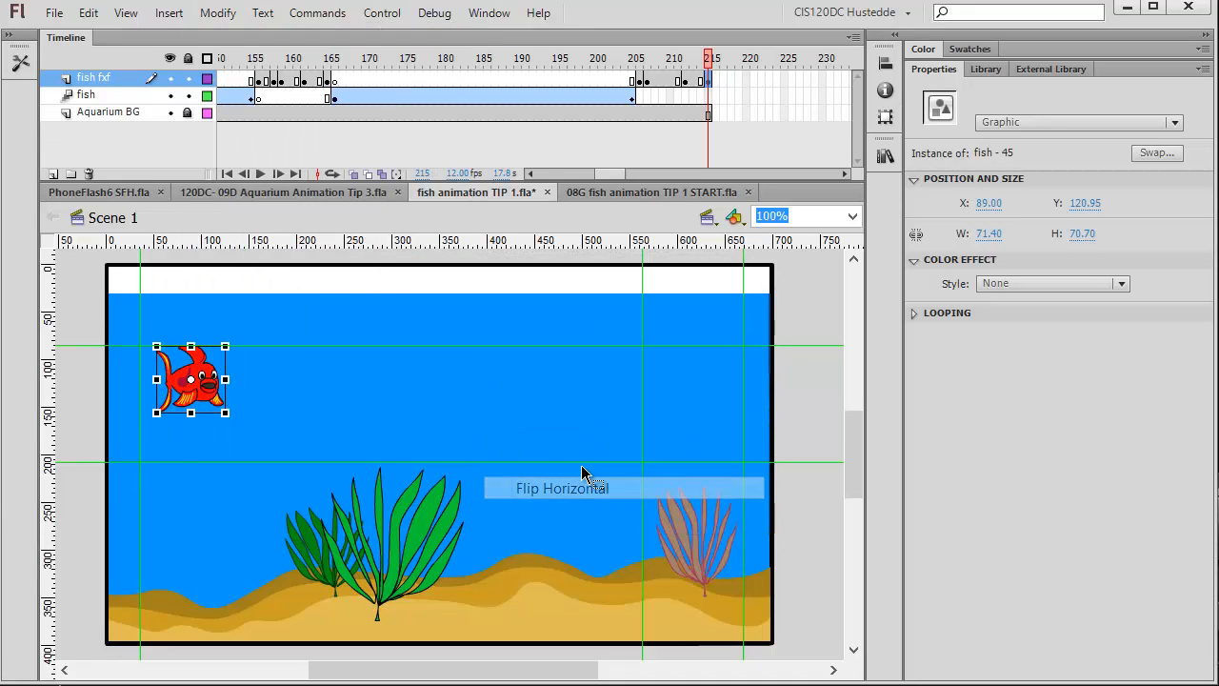
Insert a keyframe at frame 218 on the fish fxf layer and swap its fish for the fish - profile symbol.
click(733, 80)
right_click(733, 80)
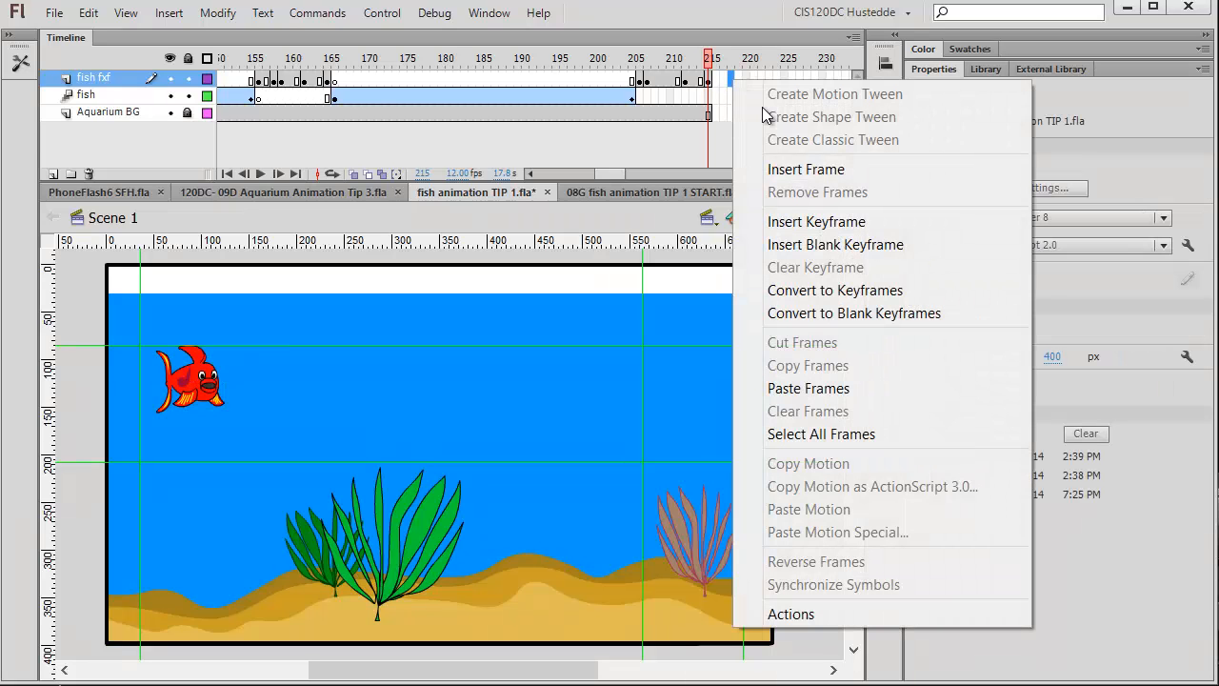
click(816, 221)
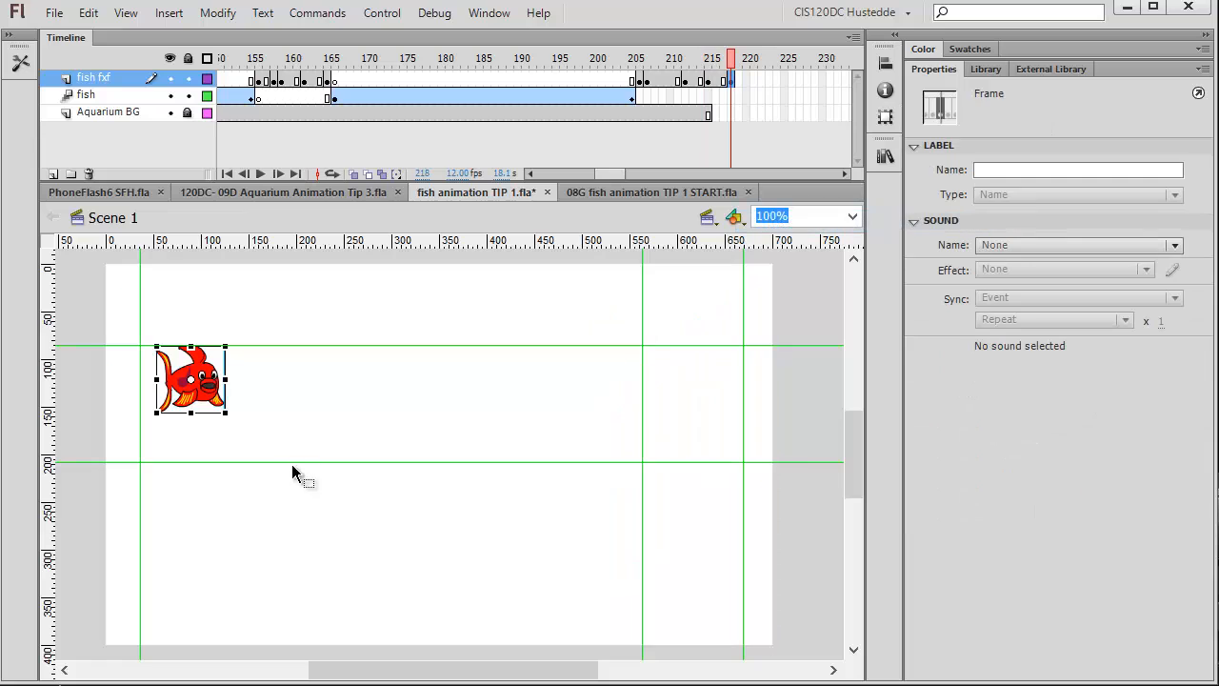
click(219, 403)
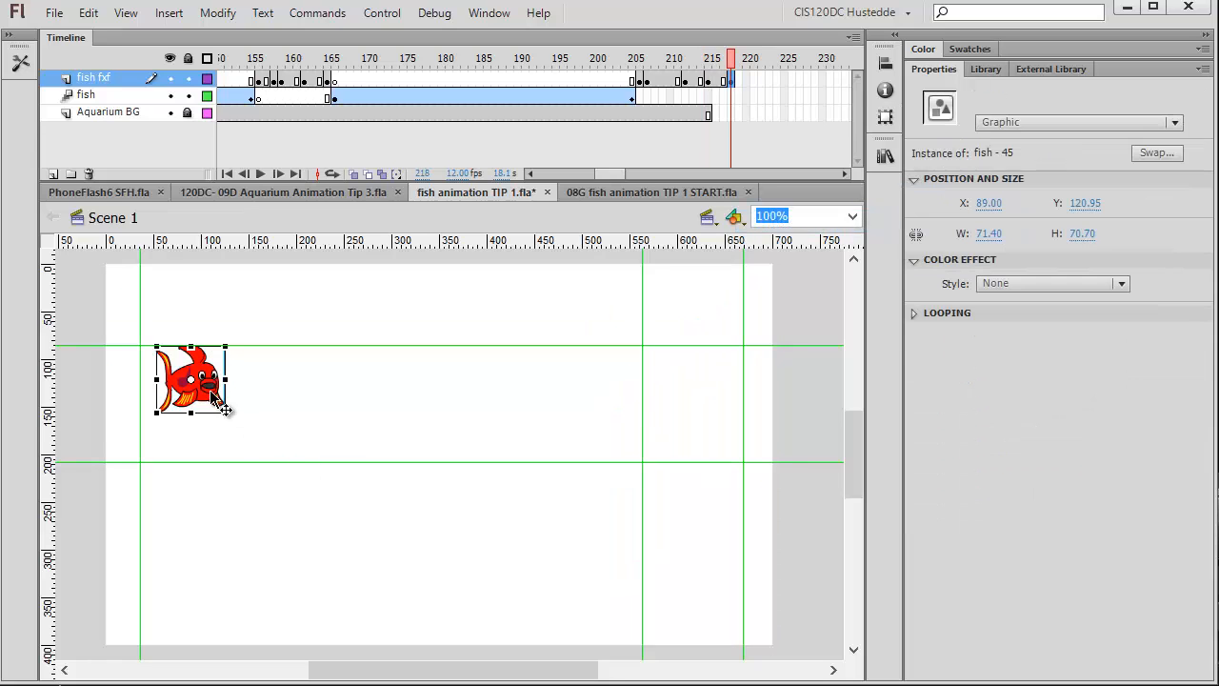
click(1155, 153)
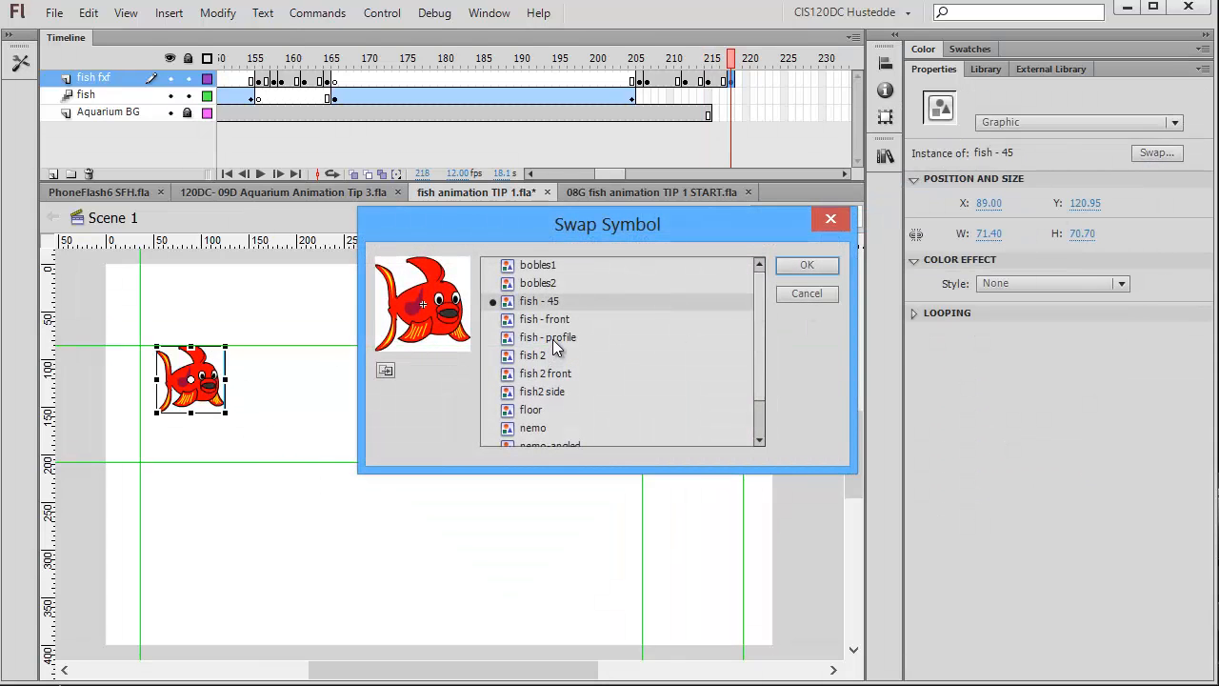
click(554, 341)
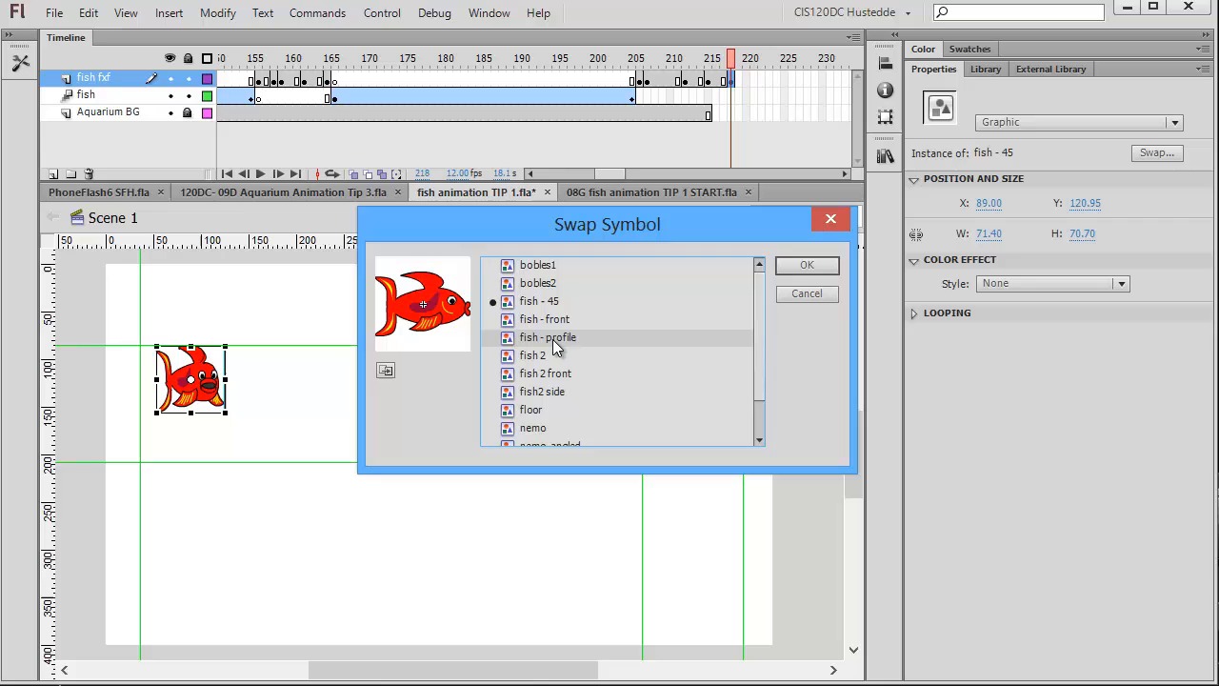
click(806, 266)
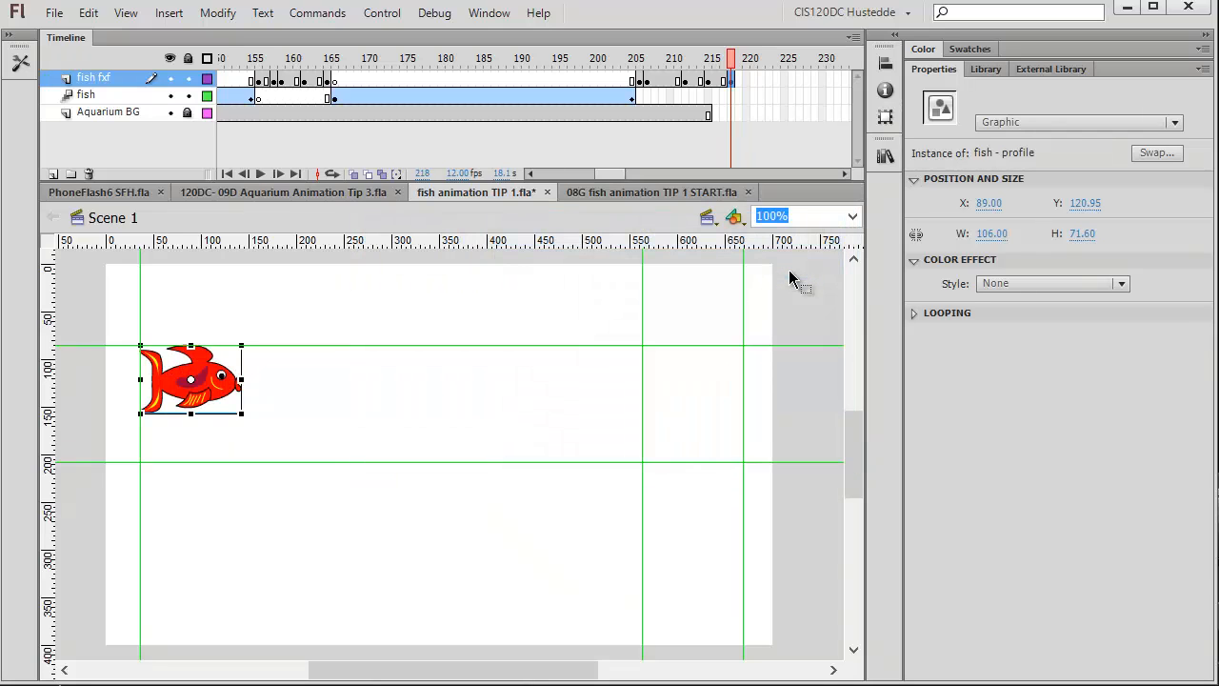
Insert a keyframe at frame 218 on the Aquarium BG layer to extend the background.
click(731, 112)
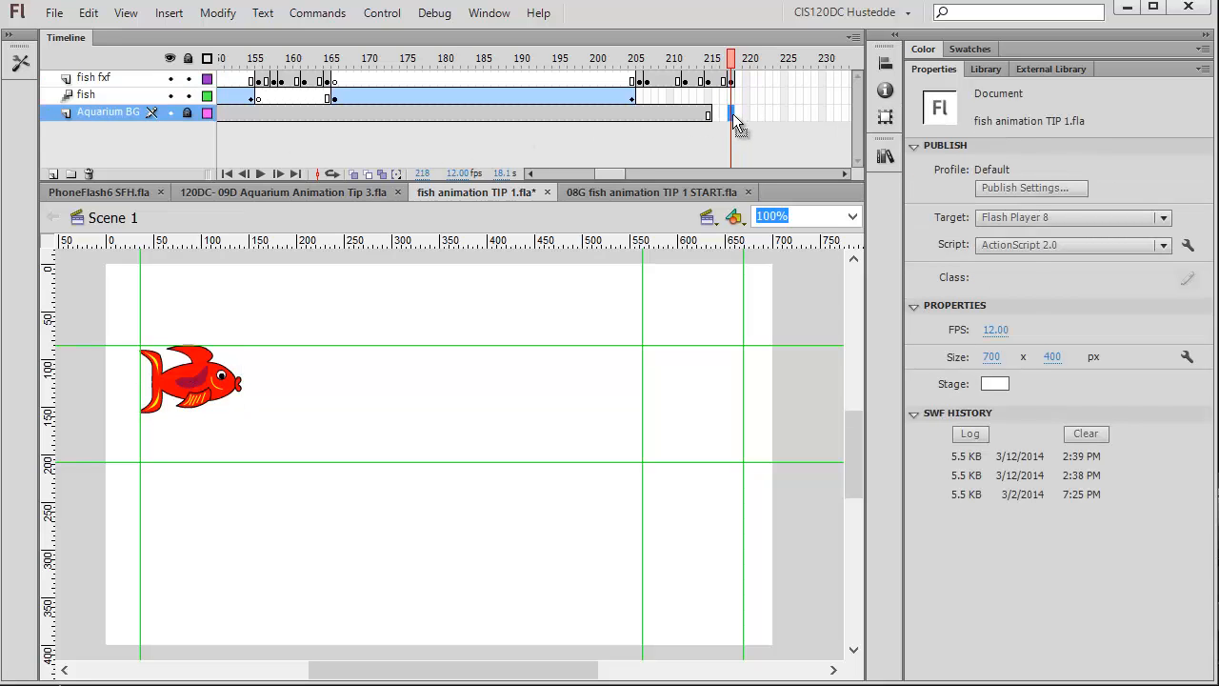
right_click(733, 114)
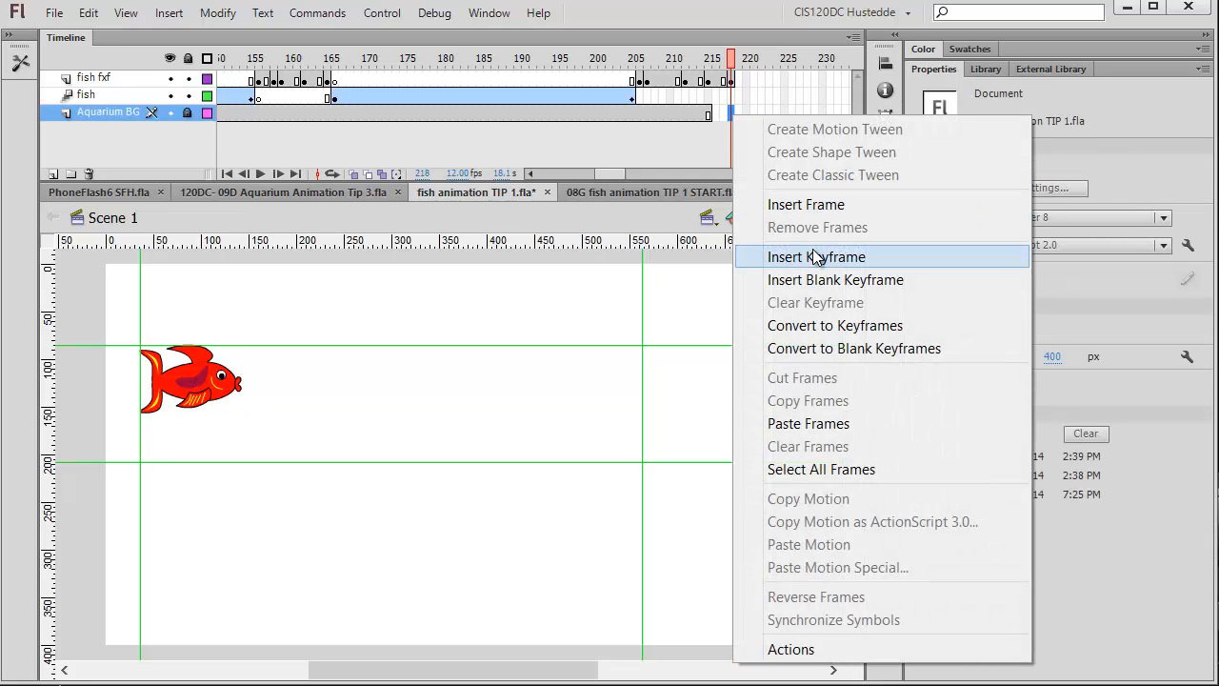
click(816, 257)
click(818, 214)
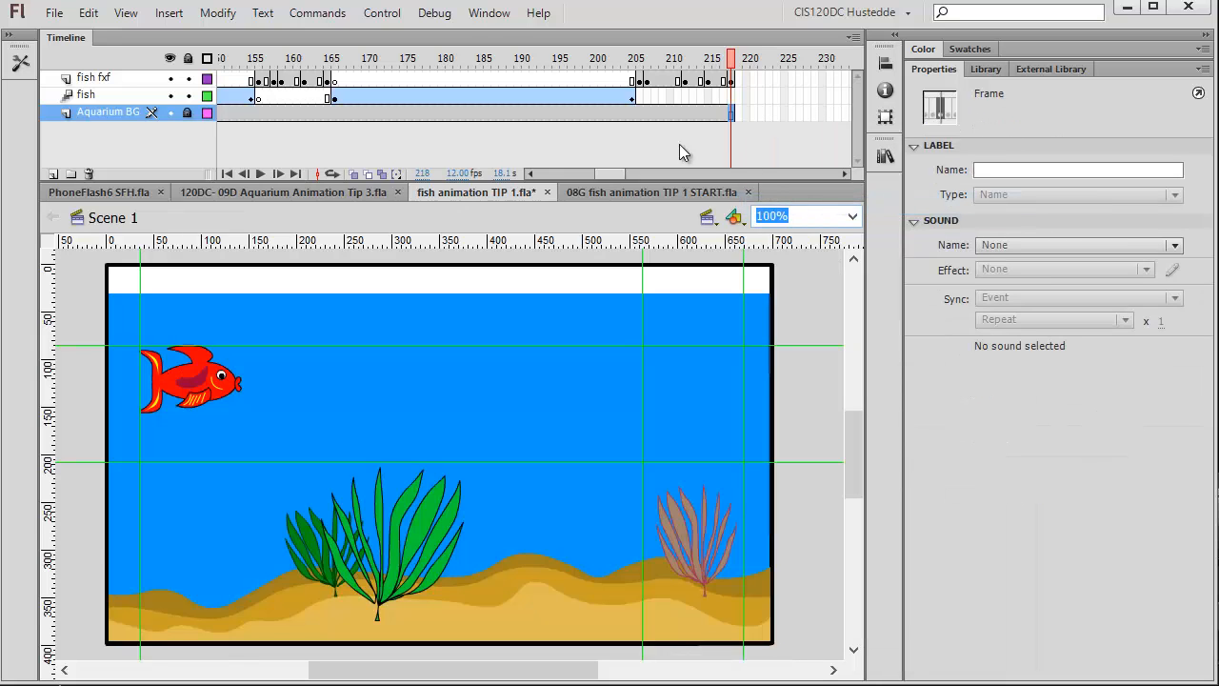
Test the movie in Flash Professional.
click(374, 18)
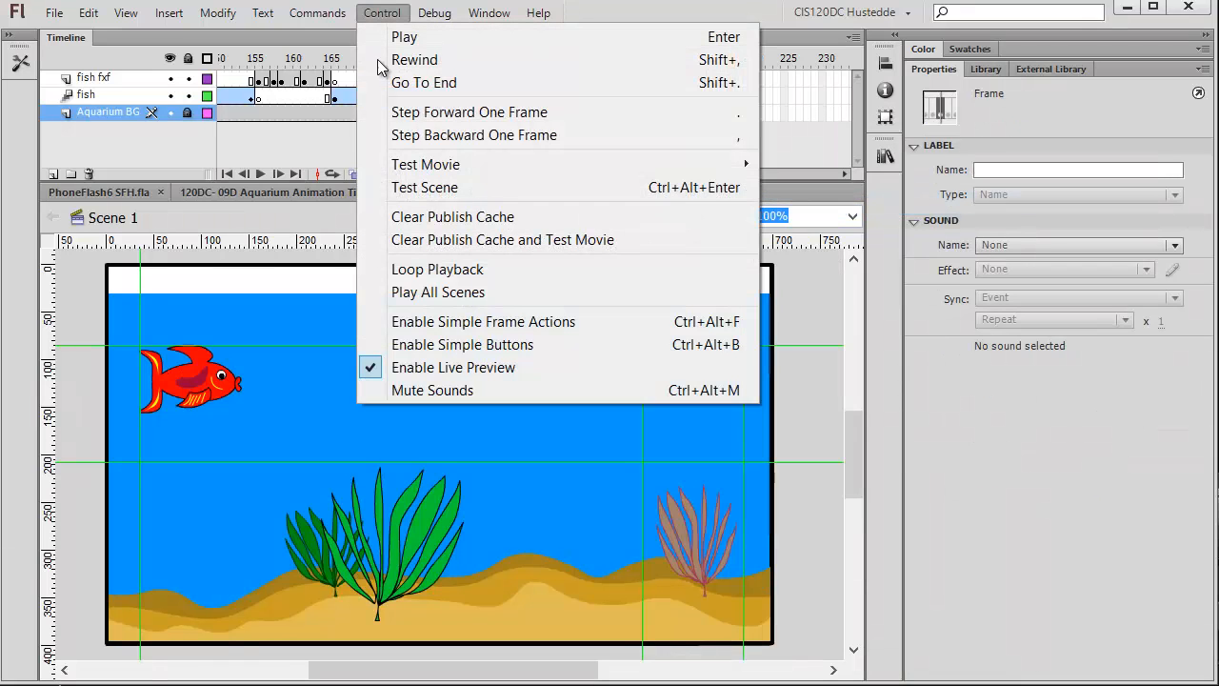
mouse_move(434, 164)
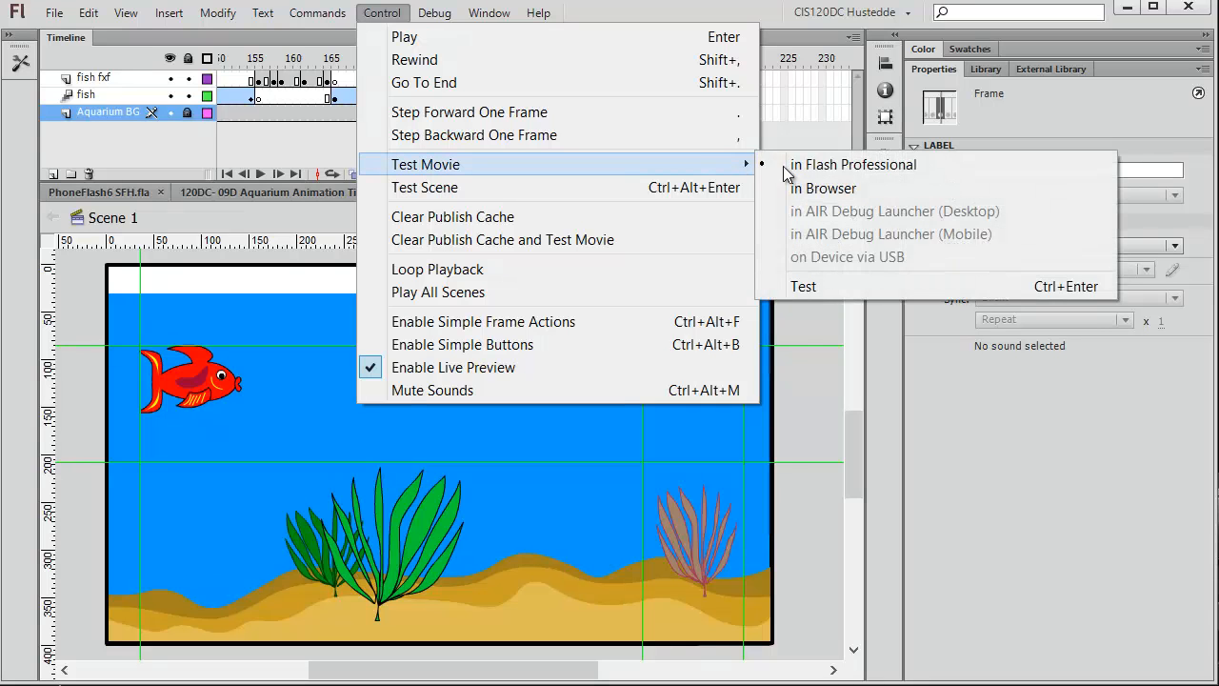
click(821, 168)
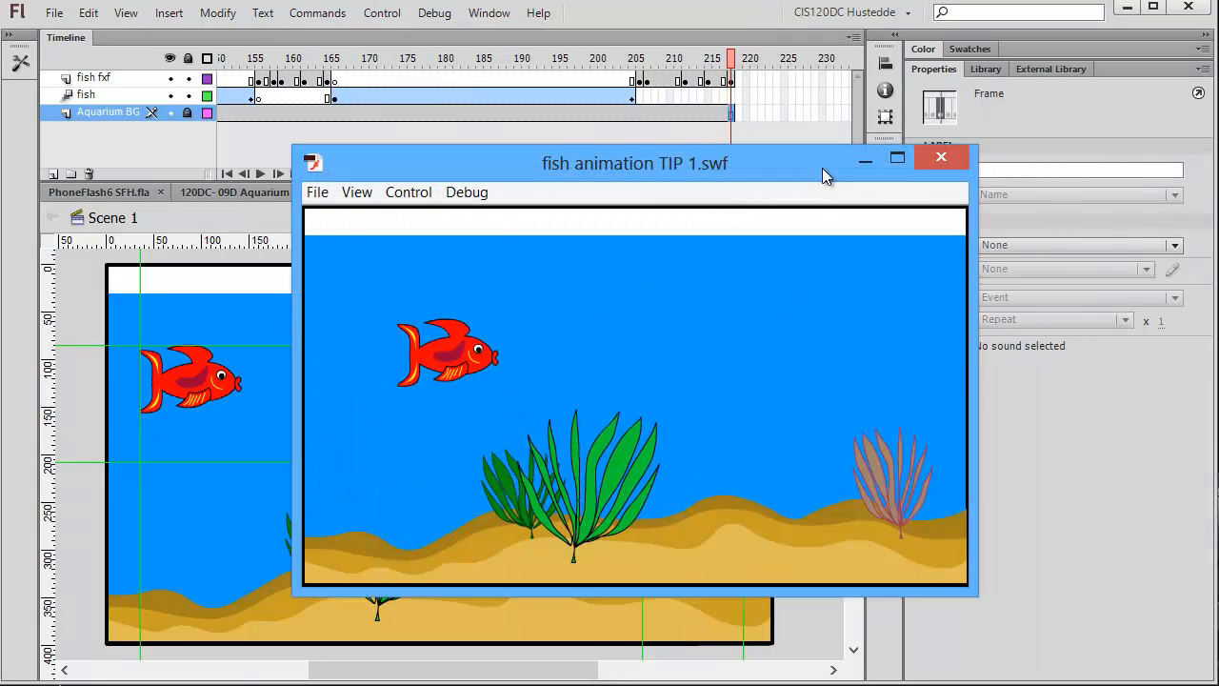